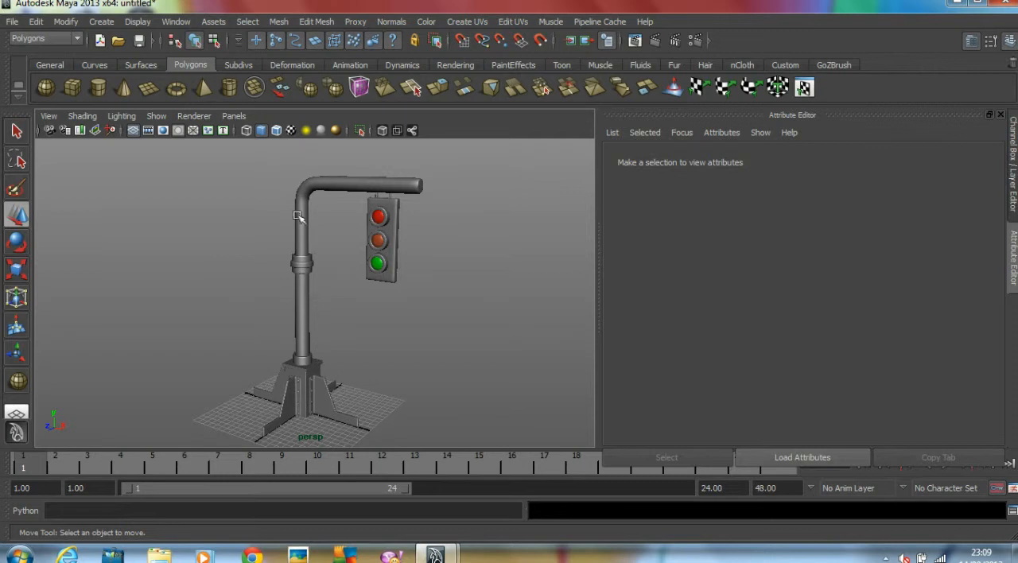
{"action": "left_click", "coordinate": [302, 428]}
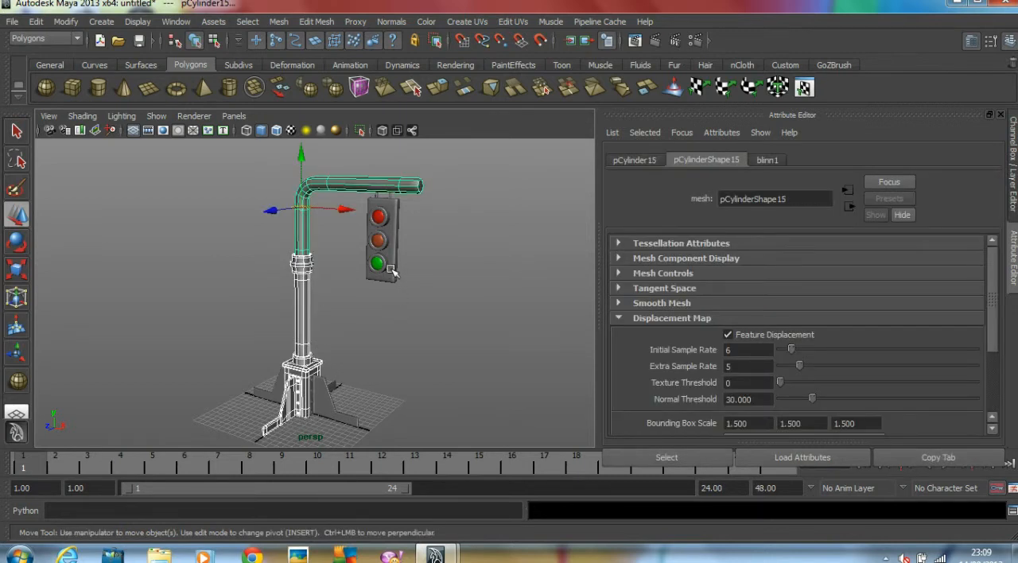
{"action": "mouse_move", "coordinate": [387, 236]}
{"action": "left_mouse_down", "text": "alt"}
{"action": "mouse_move", "coordinate": [426, 243]}
{"action": "mouse_move", "coordinate": [387, 245]}
{"action": "mouse_move", "coordinate": [398, 248]}
{"action": "left_mouse_up", "text": "alt"}
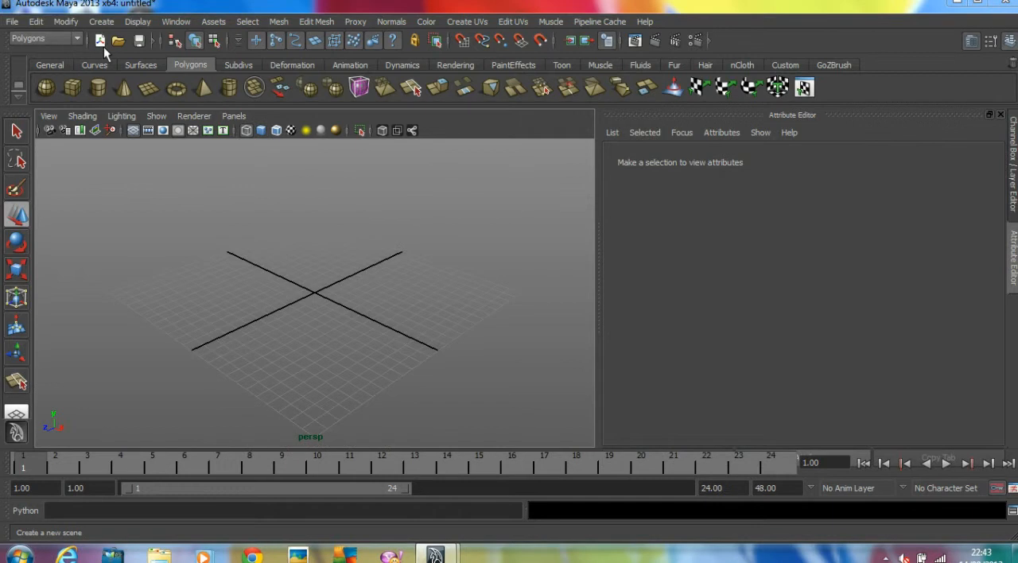
Start a new scene and draw a tall polygon box on the grid, about 3.8 wide, 8.7 high and 4 deep
{"action": "left_click", "coordinate": [100, 41]}
{"action": "left_click", "coordinate": [486, 277]}
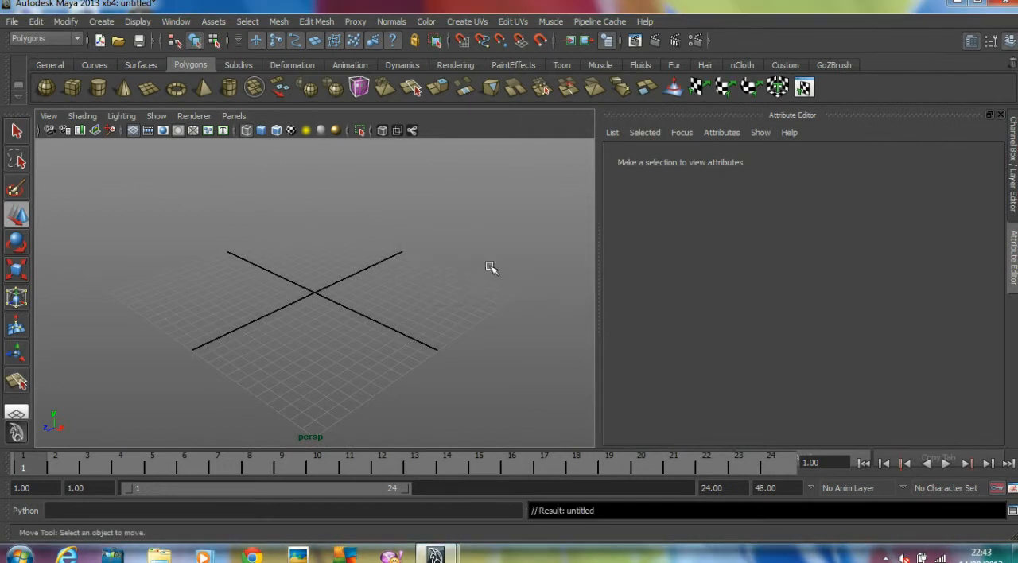
{"action": "left_click", "coordinate": [72, 88]}
{"action": "left_click_drag", "start_coordinate": [402, 292], "coordinate": [366, 155], "text": "alt"}
{"action": "middle_click_drag", "start_coordinate": [451, 195], "coordinate": [414, 232], "text": "alt"}
{"action": "left_click", "coordinate": [18, 213]}
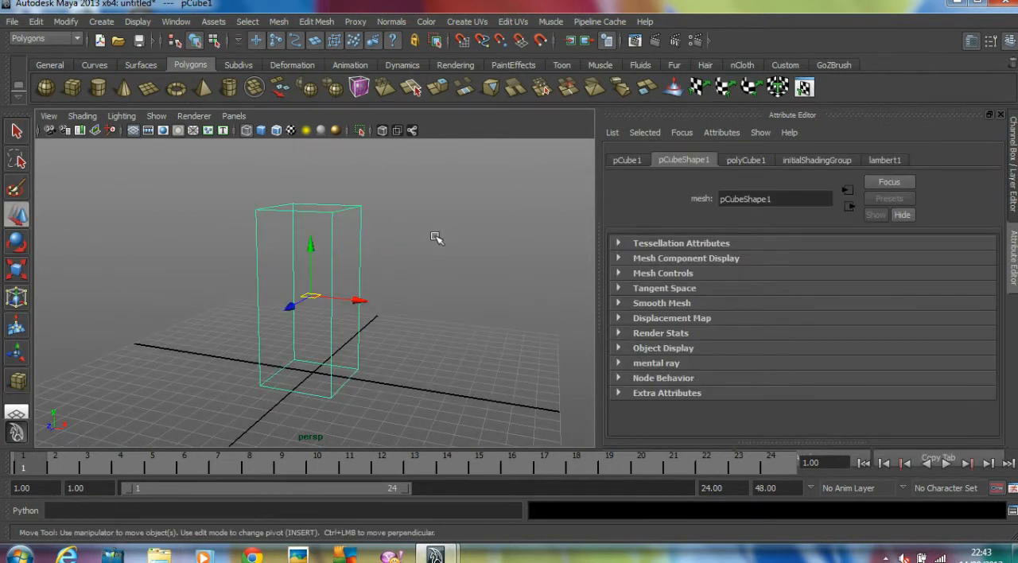
Show the box's channels with room for its input attributes, and display the viewport smooth shaded
{"action": "left_click", "coordinate": [1014, 143]}
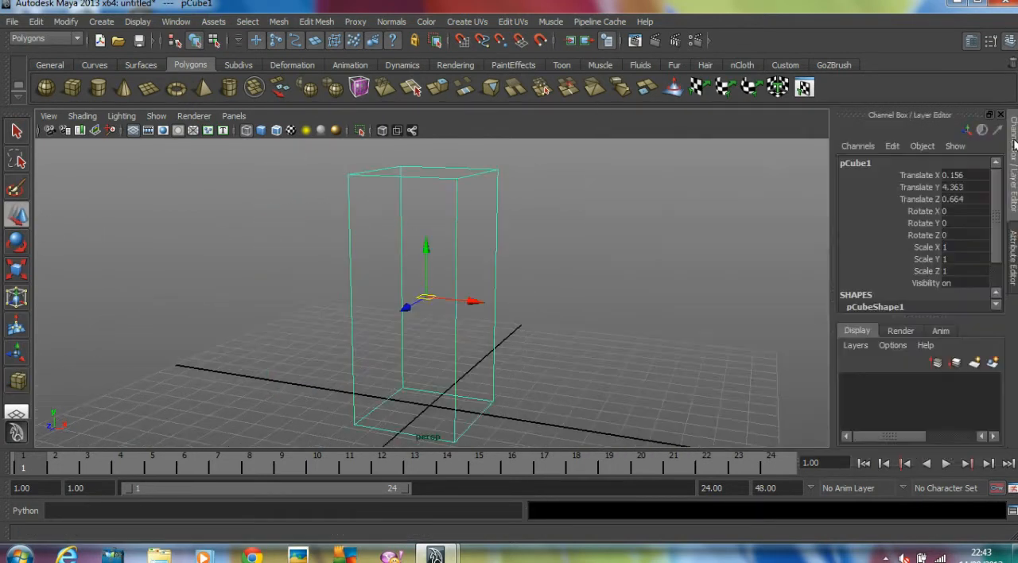
{"action": "left_click_drag", "start_coordinate": [908, 310], "coordinate": [910, 444]}
{"action": "scroll", "coordinate": [493, 279], "scroll_direction": "down", "scroll_amount": 3}
{"action": "mouse_move", "coordinate": [493, 280]}
{"action": "left_mouse_down", "text": "alt"}
{"action": "mouse_move", "coordinate": [454, 289]}
{"action": "mouse_move", "coordinate": [541, 293]}
{"action": "left_mouse_up", "text": "alt"}
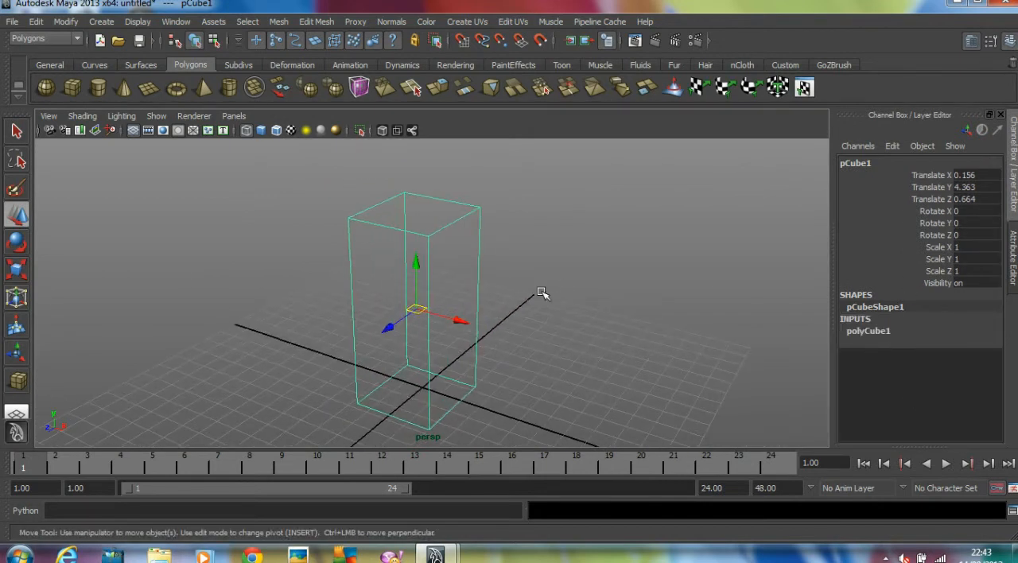
{"action": "key", "text": "5"}
Set the box's width to 4, depth to 4 and height to 8
{"action": "left_click", "coordinate": [865, 331]}
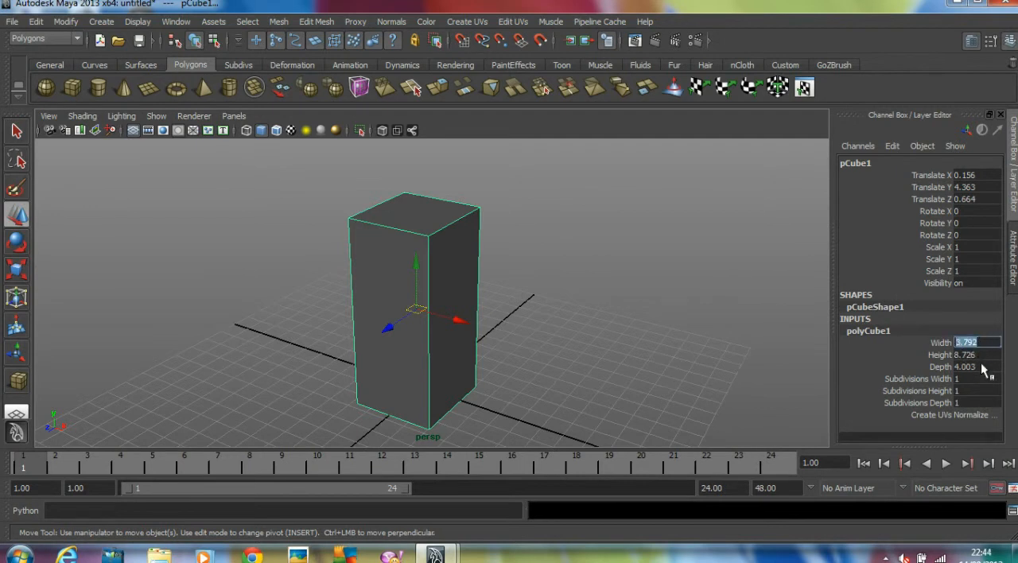
{"action": "left_click", "coordinate": [982, 366]}
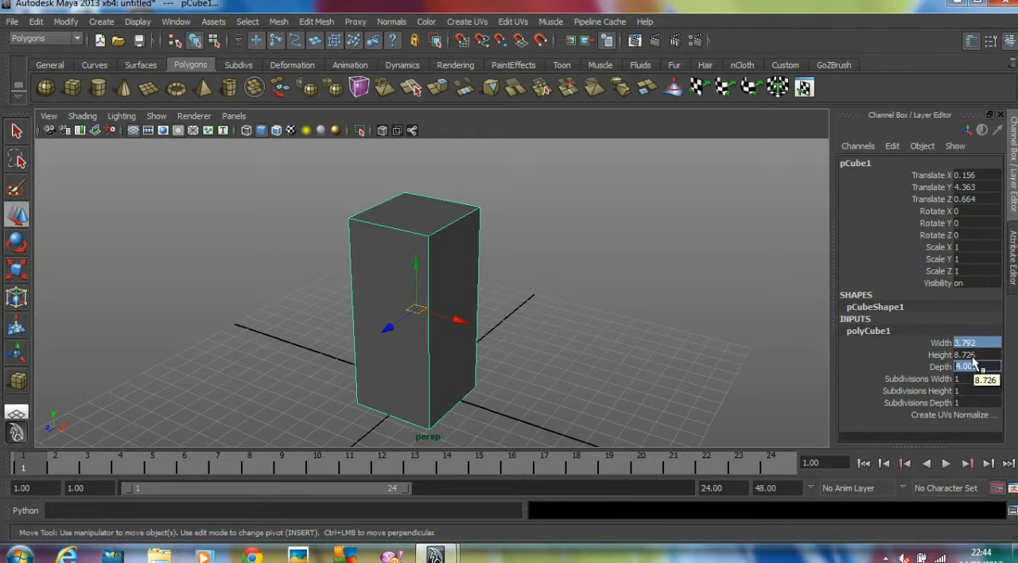
{"action": "key", "text": "Return"}
{"action": "left_click", "coordinate": [682, 273]}
{"action": "left_click_drag", "start_coordinate": [637, 280], "coordinate": [510, 289], "text": "alt"}
{"action": "left_click", "coordinate": [397, 295]}
{"action": "left_click", "coordinate": [897, 331]}
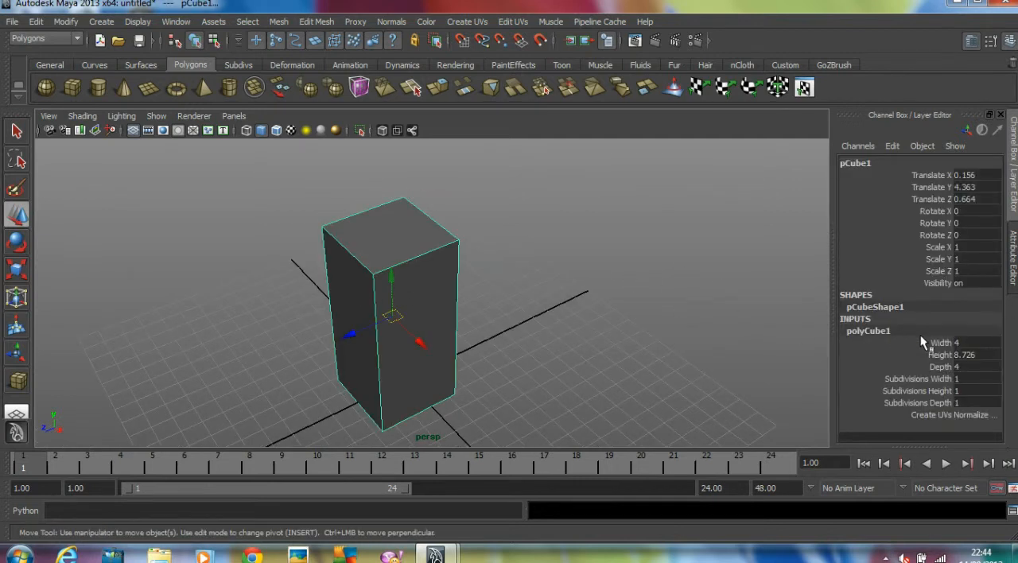
{"action": "double_click", "coordinate": [987, 355]}
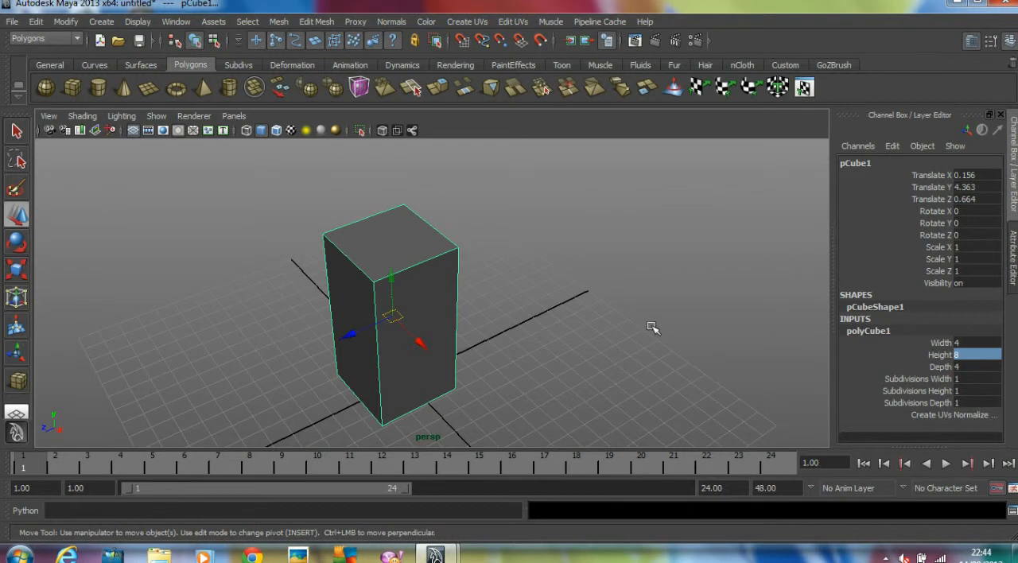
{"action": "left_click", "coordinate": [494, 323]}
{"action": "left_click_drag", "start_coordinate": [495, 324], "coordinate": [533, 334], "text": "alt"}
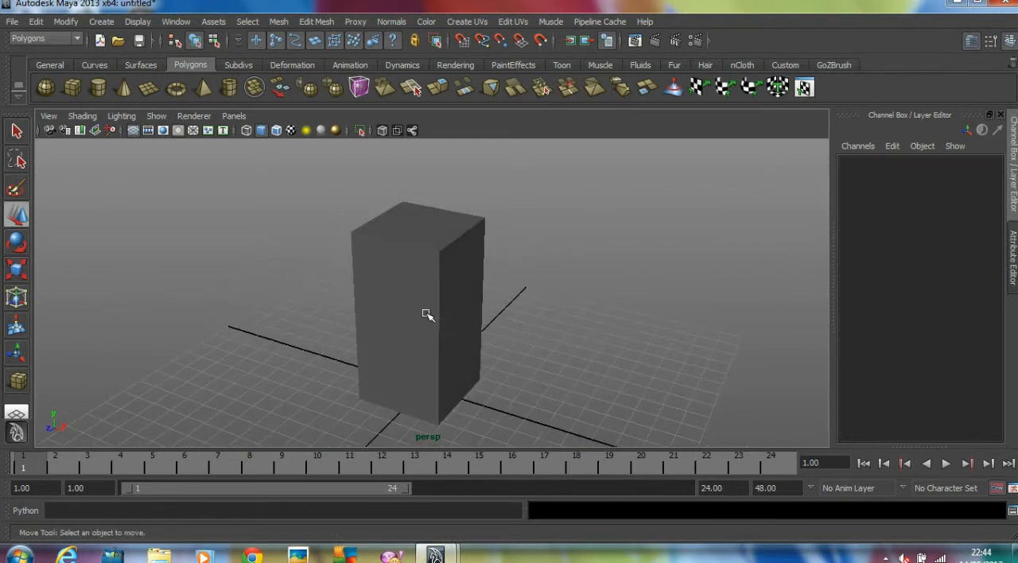
Select the box and turn on its smooth mesh preview
{"action": "left_click", "coordinate": [427, 316]}
{"action": "left_click_drag", "start_coordinate": [430, 316], "coordinate": [466, 313], "text": "alt"}
{"action": "scroll", "coordinate": [475, 309], "scroll_direction": "down", "scroll_amount": 2}
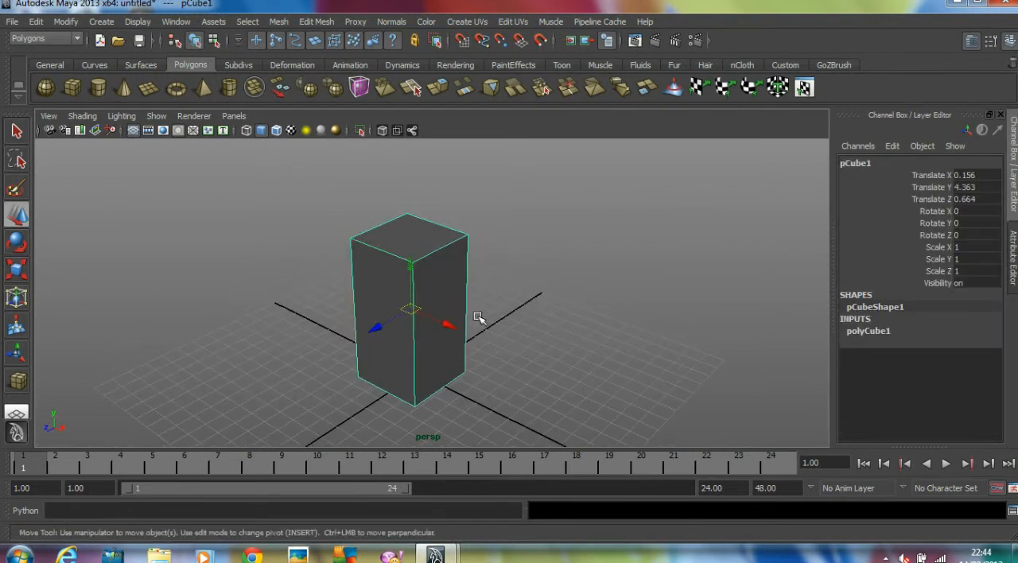
{"action": "key", "text": "3"}
{"action": "left_click_drag", "start_coordinate": [484, 305], "coordinate": [434, 301], "text": "alt"}
Insert edge loops close to the box's vertical edges on all sides to sharpen its smoothed corners
{"action": "left_click", "coordinate": [311, 22]}
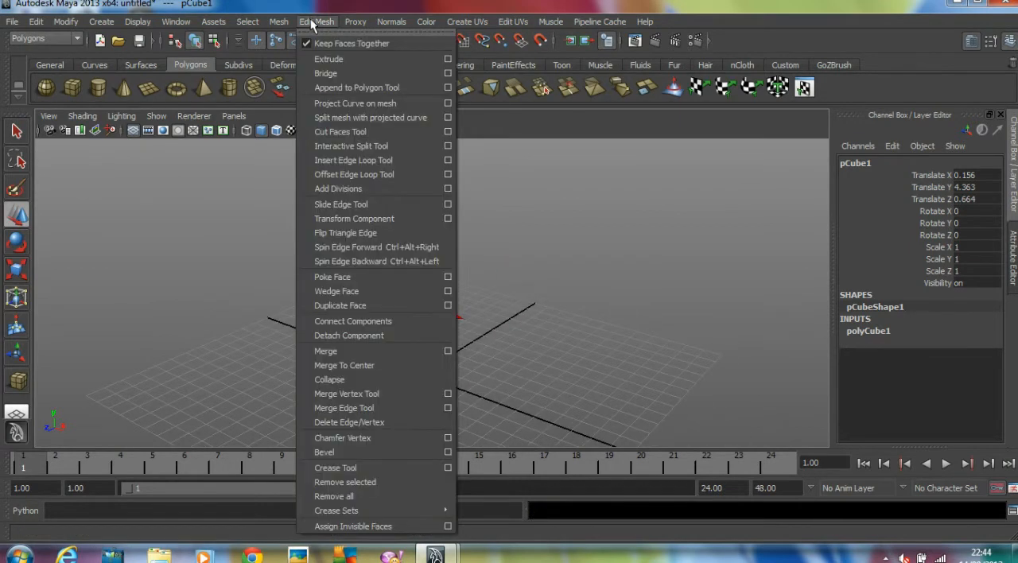
{"action": "left_click", "coordinate": [362, 159]}
{"action": "right_click_drag", "start_coordinate": [359, 164], "coordinate": [487, 294], "text": "alt"}
{"action": "left_click_drag", "start_coordinate": [404, 286], "coordinate": [391, 293]}
{"action": "left_click_drag", "start_coordinate": [380, 165], "coordinate": [385, 163]}
{"action": "left_click_drag", "start_coordinate": [279, 230], "coordinate": [271, 229]}
{"action": "left_click_drag", "start_coordinate": [271, 229], "coordinate": [385, 236], "text": "alt"}
{"action": "middle_click_drag", "start_coordinate": [385, 236], "coordinate": [387, 243], "text": "alt"}
{"action": "left_click_drag", "start_coordinate": [417, 222], "coordinate": [418, 215]}
{"action": "right_click_drag", "start_coordinate": [413, 220], "coordinate": [352, 234], "text": "alt"}
Insert one edge loop close to the box's top edge and one close to its bottom edge
{"action": "left_click_drag", "start_coordinate": [410, 315], "coordinate": [411, 290], "text": "alt"}
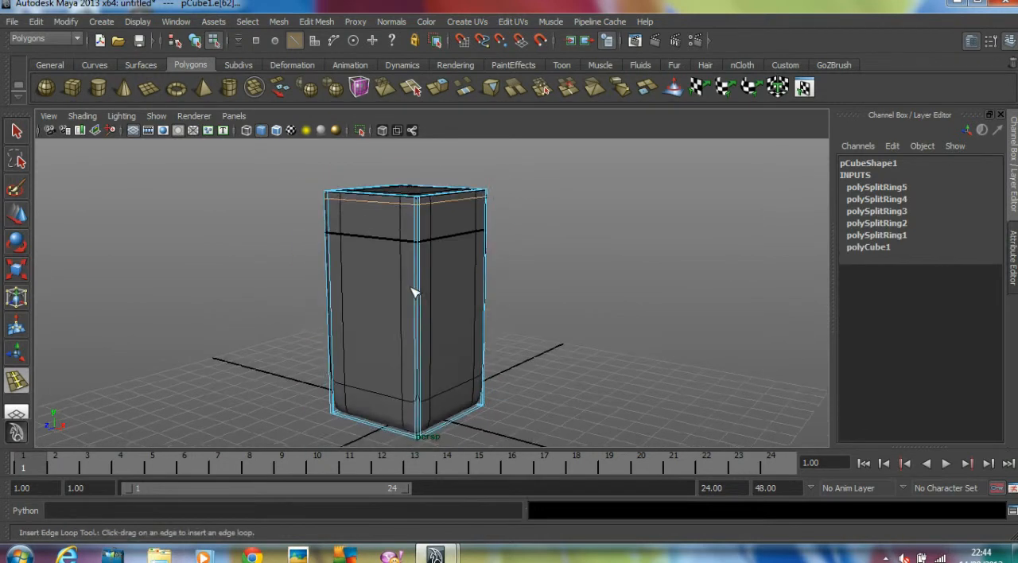
{"action": "middle_click_drag", "start_coordinate": [411, 290], "coordinate": [413, 270], "text": "alt"}
{"action": "left_click_drag", "start_coordinate": [414, 384], "coordinate": [415, 403]}
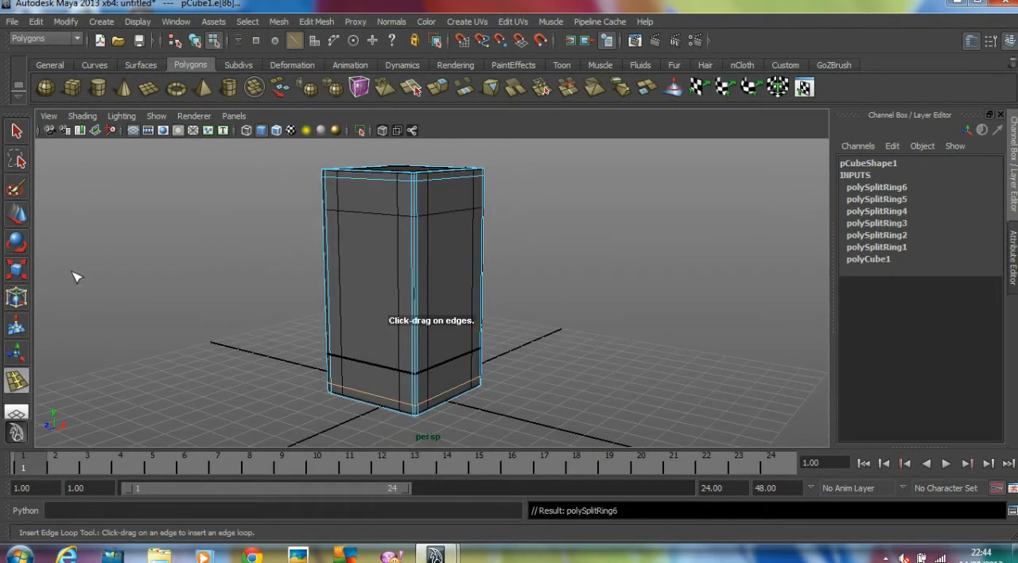
Leave edge loop insertion for the Move tool, return the box to object mode and deselect it
{"action": "left_click", "coordinate": [16, 219]}
{"action": "left_click", "coordinate": [242, 236]}
{"action": "left_click_drag", "start_coordinate": [242, 236], "coordinate": [385, 249], "text": "alt"}
{"action": "key", "text": "F8"}
{"action": "left_click", "coordinate": [239, 248]}
{"action": "scroll", "coordinate": [238, 248], "scroll_direction": "down", "scroll_amount": 4}
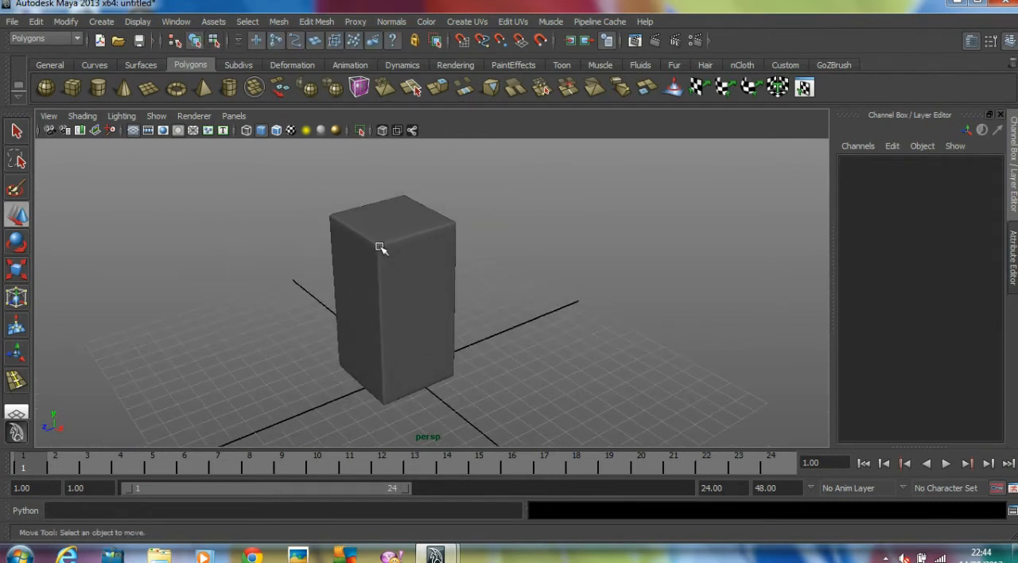
{"action": "left_click_drag", "start_coordinate": [506, 283], "coordinate": [227, 185], "text": "alt"}
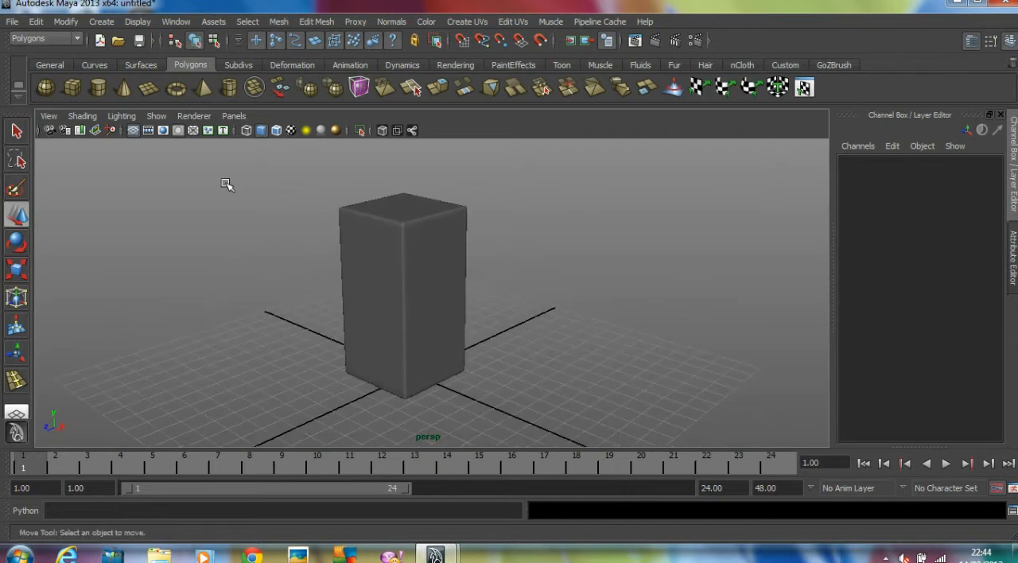
In the front view, grid-snap the box to X 0 and Y 4 so its base sits on the ground line
{"action": "left_click", "coordinate": [74, 89]}
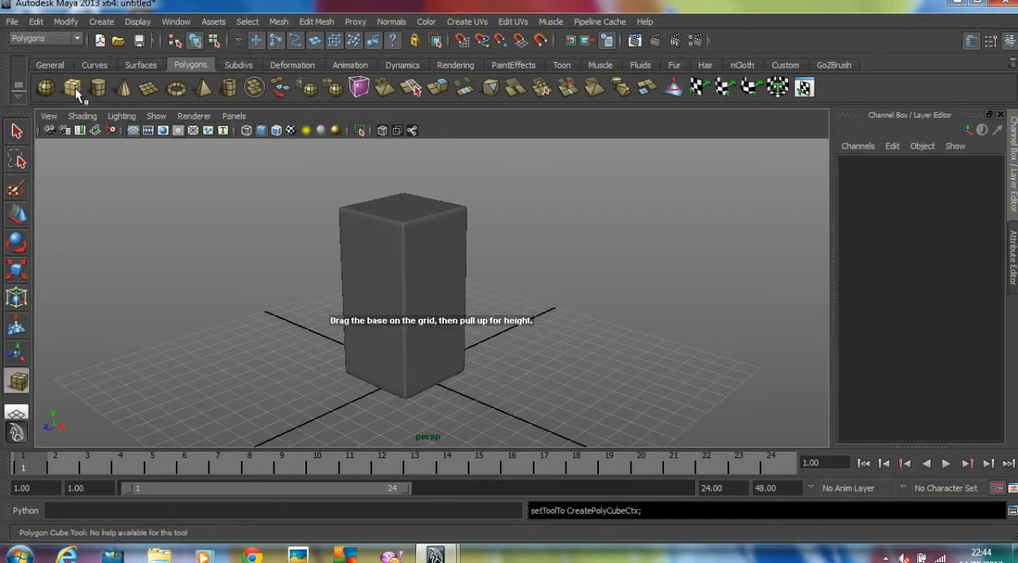
{"action": "key", "text": "space"}
{"action": "key", "text": "space"}
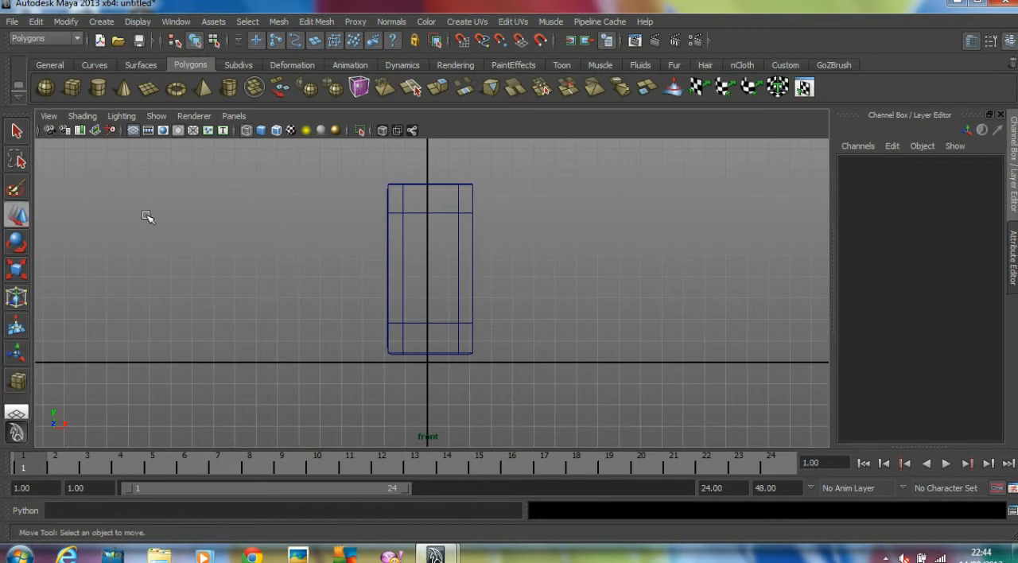
{"action": "left_click", "coordinate": [18, 215]}
{"action": "left_click_drag", "start_coordinate": [342, 171], "coordinate": [575, 367]}
{"action": "left_click_drag", "start_coordinate": [430, 225], "coordinate": [432, 233]}
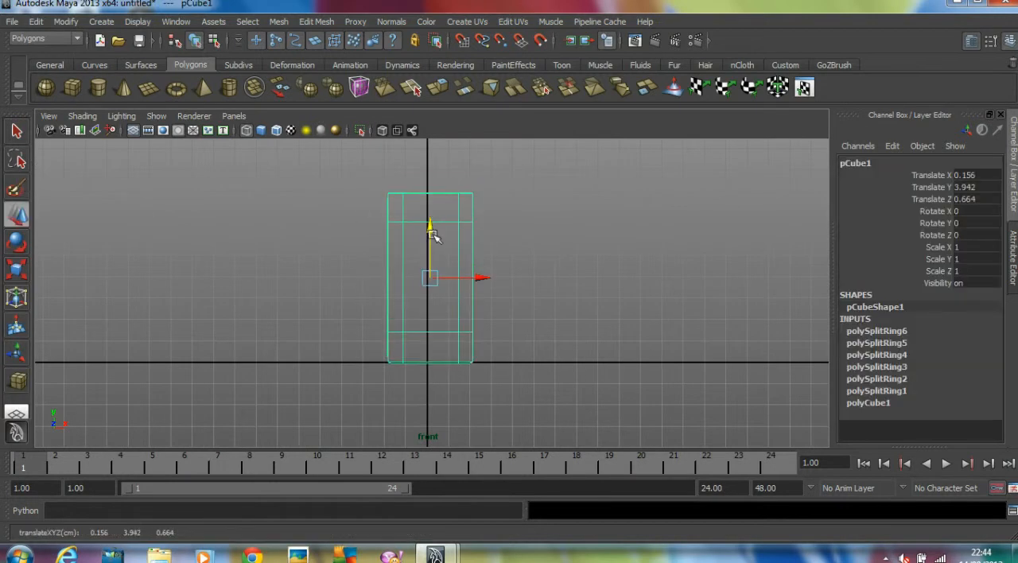
{"action": "key", "text": "x"}
{"action": "left_click_drag", "start_coordinate": [443, 282], "coordinate": [431, 277]}
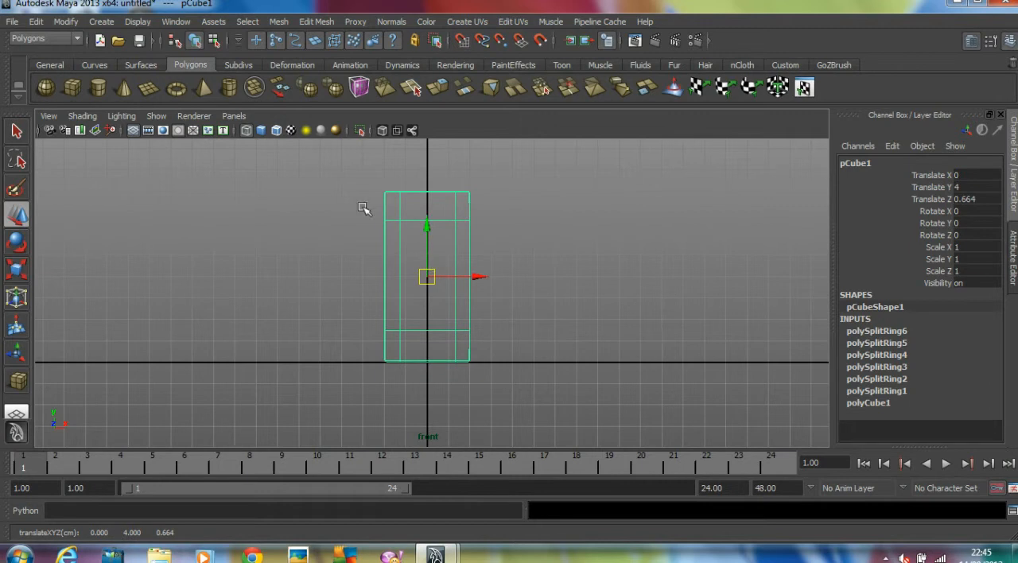
Draw a thin upright polygon box in the front view overlapping the block's +X side, centred at about X 2.6, Y 3.3
{"action": "left_click", "coordinate": [71, 87]}
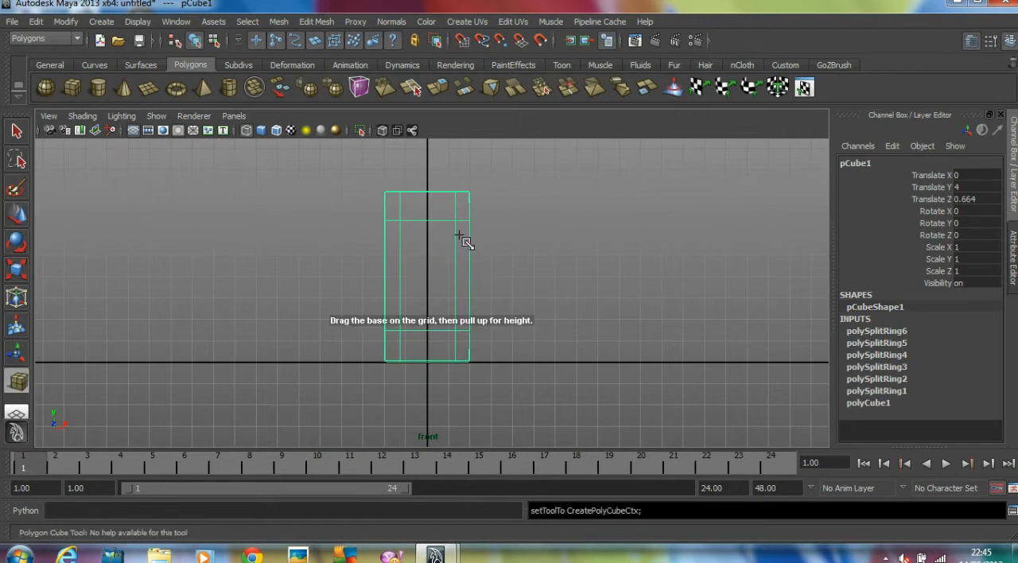
{"action": "mouse_move", "coordinate": [462, 225]}
{"action": "left_mouse_down"}
{"action": "mouse_move", "coordinate": [492, 352]}
{"action": "mouse_move", "coordinate": [531, 367]}
{"action": "mouse_move", "coordinate": [504, 355]}
{"action": "left_mouse_up"}
{"action": "key", "text": "space"}
{"action": "key", "text": "space"}
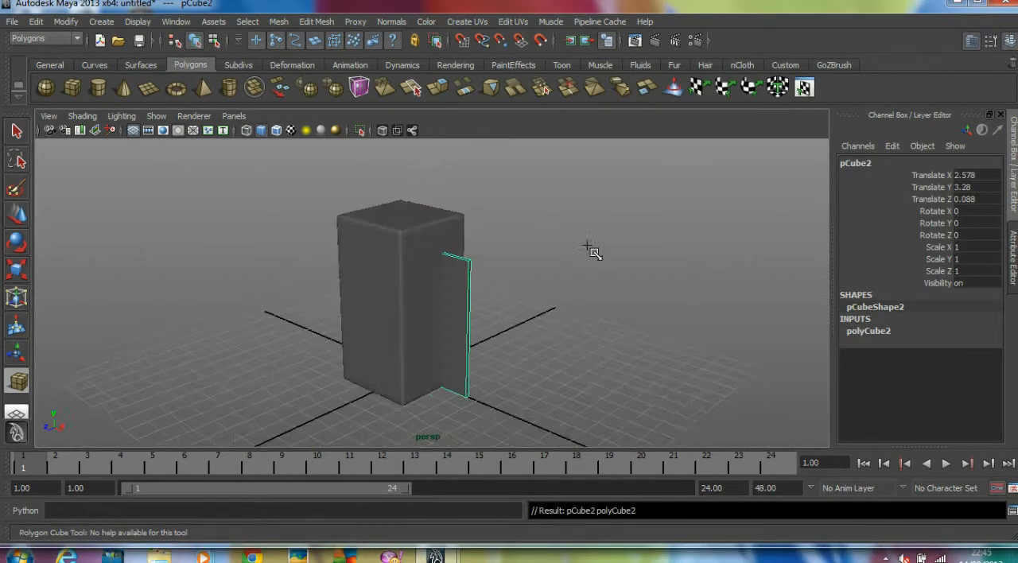
{"action": "left_click_drag", "start_coordinate": [589, 241], "coordinate": [543, 255], "text": "alt"}
In the top view, grid-snap the large block to the origin at X 0, Z 0
{"action": "key", "text": "w"}
{"action": "key", "text": "space"}
{"action": "key", "text": "space"}
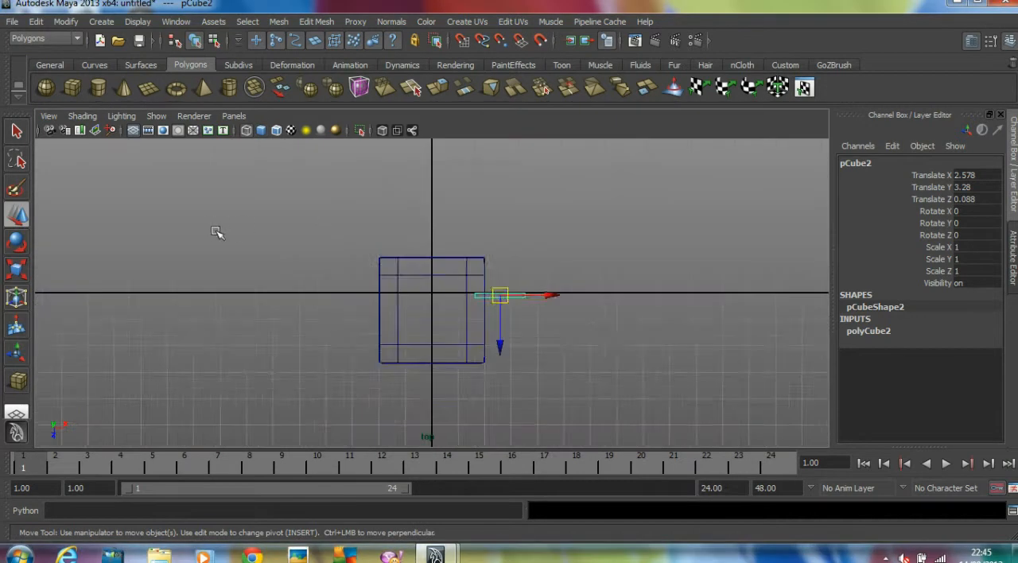
{"action": "left_click", "coordinate": [451, 259]}
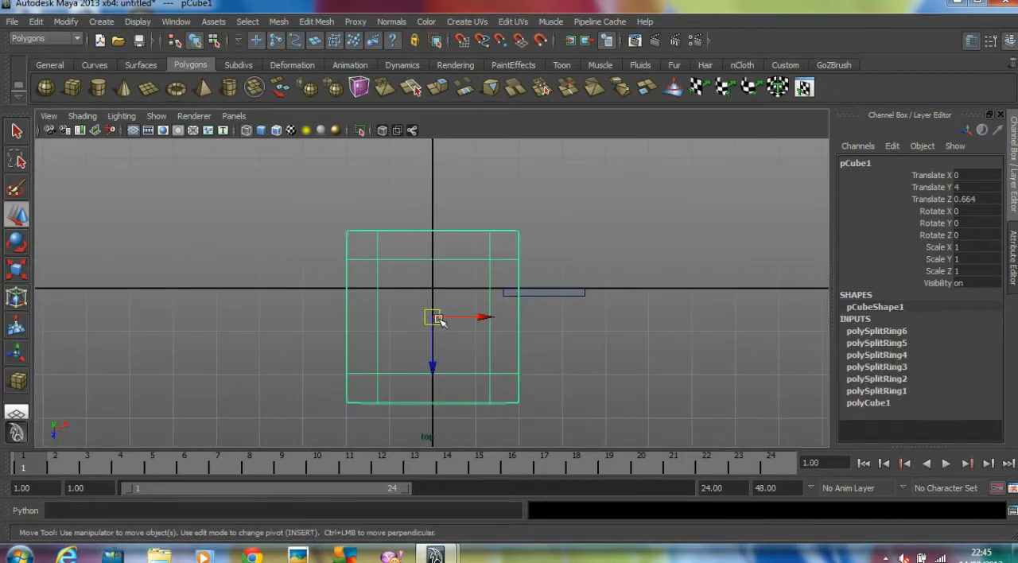
{"action": "left_click_drag", "start_coordinate": [439, 320], "coordinate": [432, 288]}
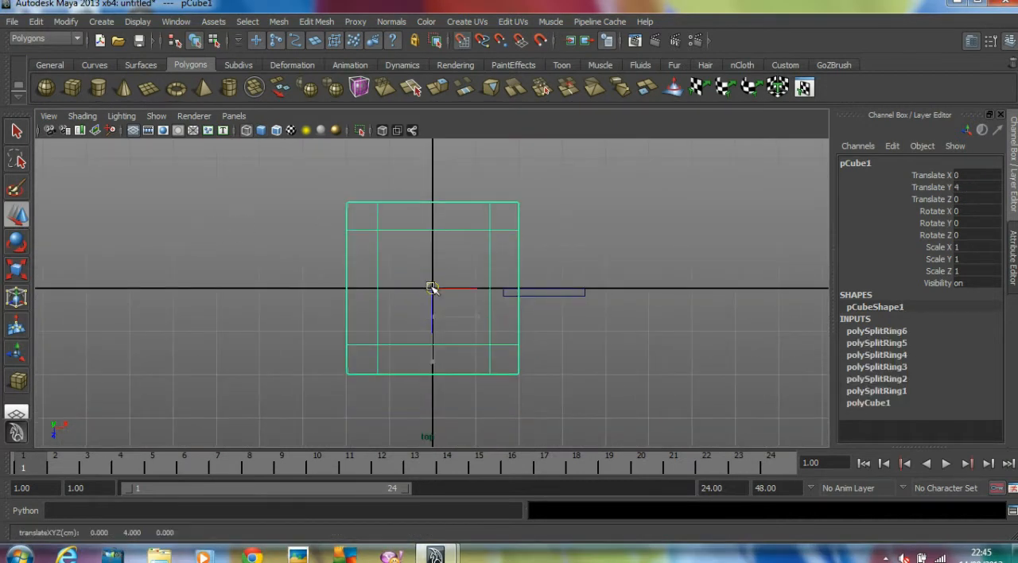
Move the thin plate along Z to about 0 to centre it on the block's side, then return to the perspective view
{"action": "left_click", "coordinate": [537, 295]}
{"action": "left_click_drag", "start_coordinate": [545, 323], "coordinate": [546, 318]}
{"action": "left_click", "coordinate": [662, 317]}
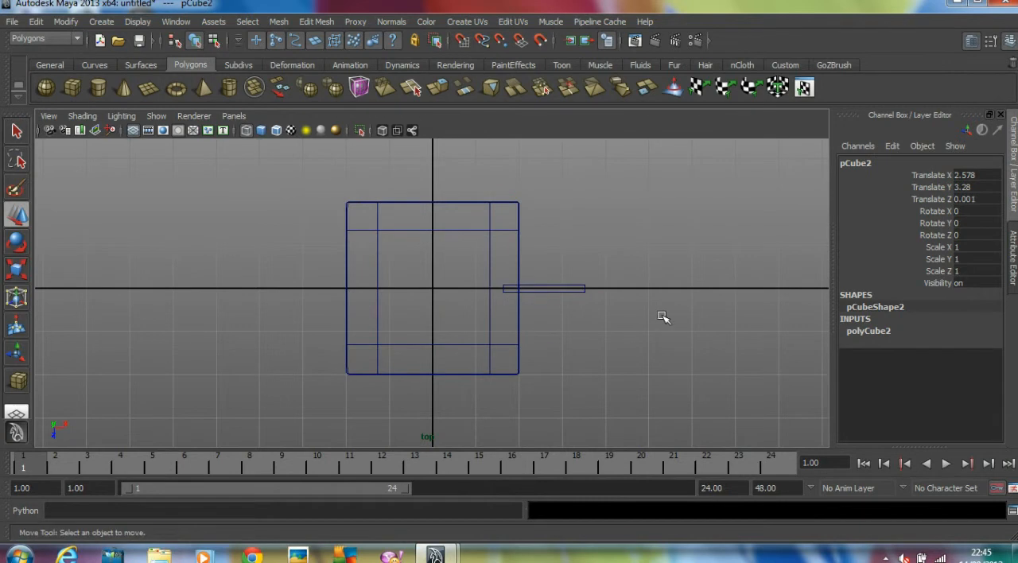
{"action": "key", "text": "space"}
{"action": "key", "text": "space"}
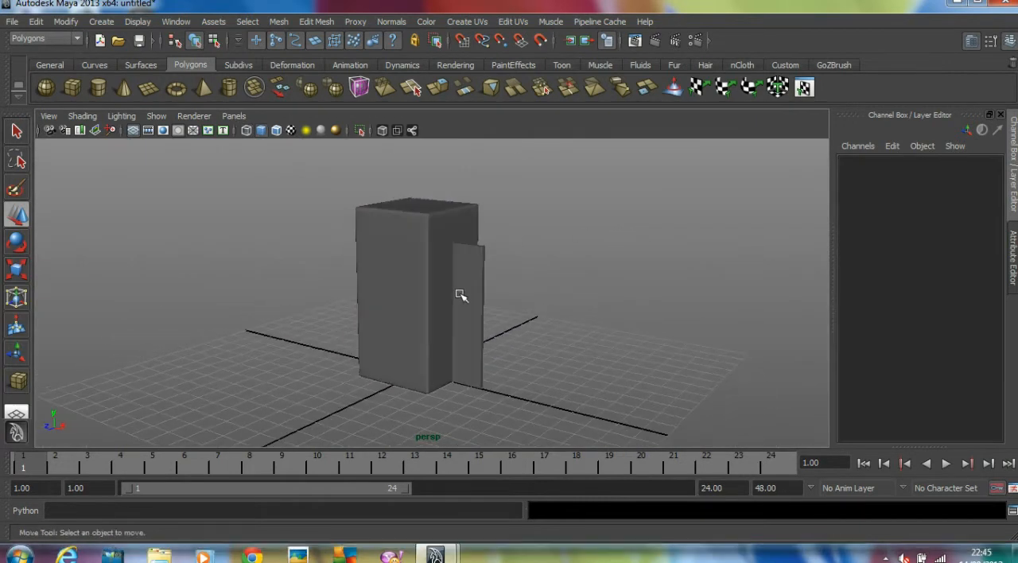
Thicken the side plate by scaling it to about 1.754 along Z
{"action": "left_click", "coordinate": [467, 311]}
{"action": "left_click_drag", "start_coordinate": [494, 315], "coordinate": [407, 290], "text": "alt"}
{"action": "right_click_drag", "start_coordinate": [406, 290], "coordinate": [466, 269], "text": "alt"}
{"action": "key", "text": "t"}
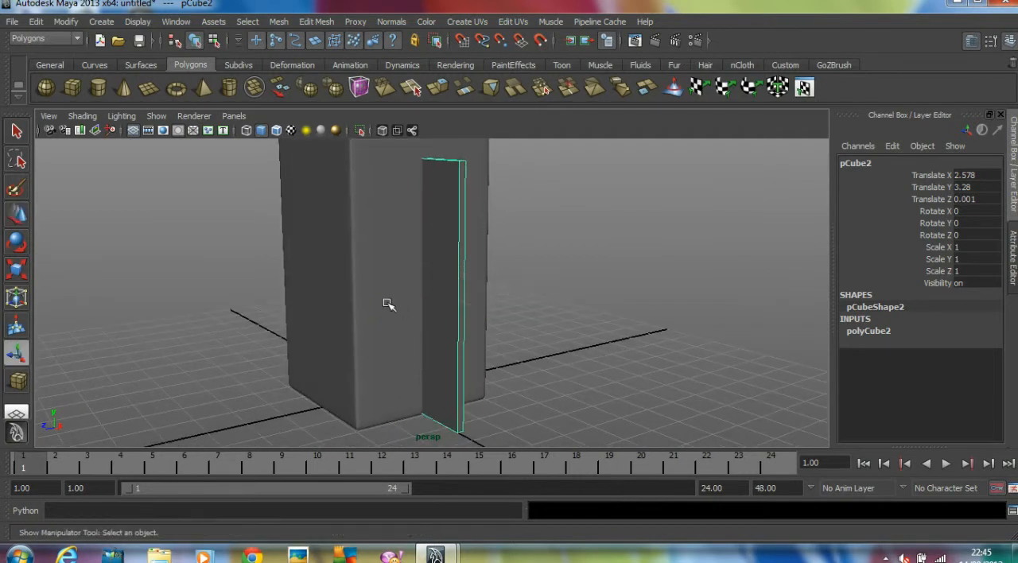
{"action": "key", "text": "r"}
{"action": "left_click_drag", "start_coordinate": [382, 302], "coordinate": [334, 306]}
Extrude the side plate's narrow outer face outward, away from the block
{"action": "right_click", "coordinate": [463, 261]}
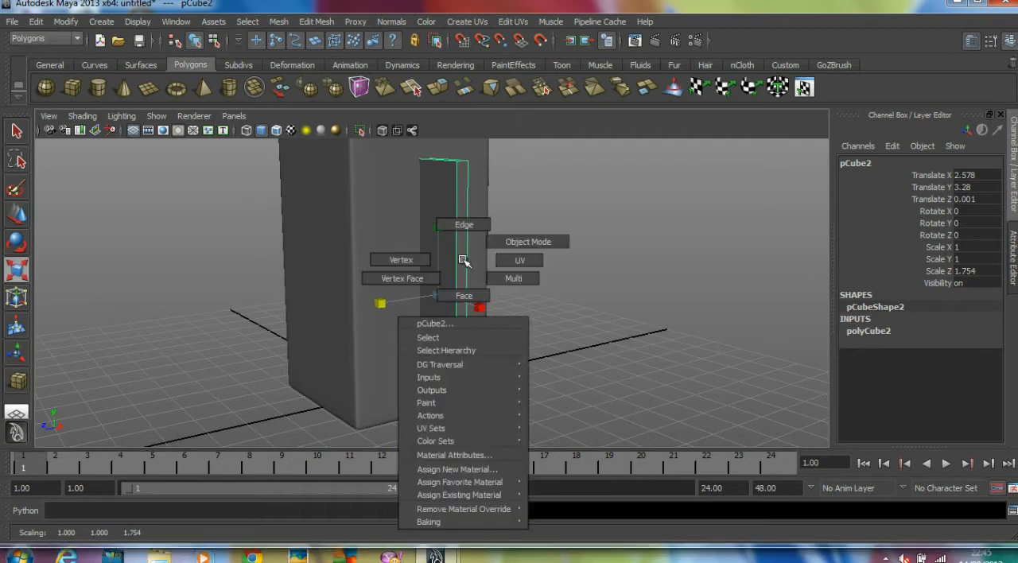
{"action": "left_click", "coordinate": [465, 296]}
{"action": "left_click", "coordinate": [463, 268]}
{"action": "left_click_drag", "start_coordinate": [464, 269], "coordinate": [488, 269], "text": "alt"}
{"action": "left_click", "coordinate": [294, 22]}
{"action": "left_click", "coordinate": [336, 55]}
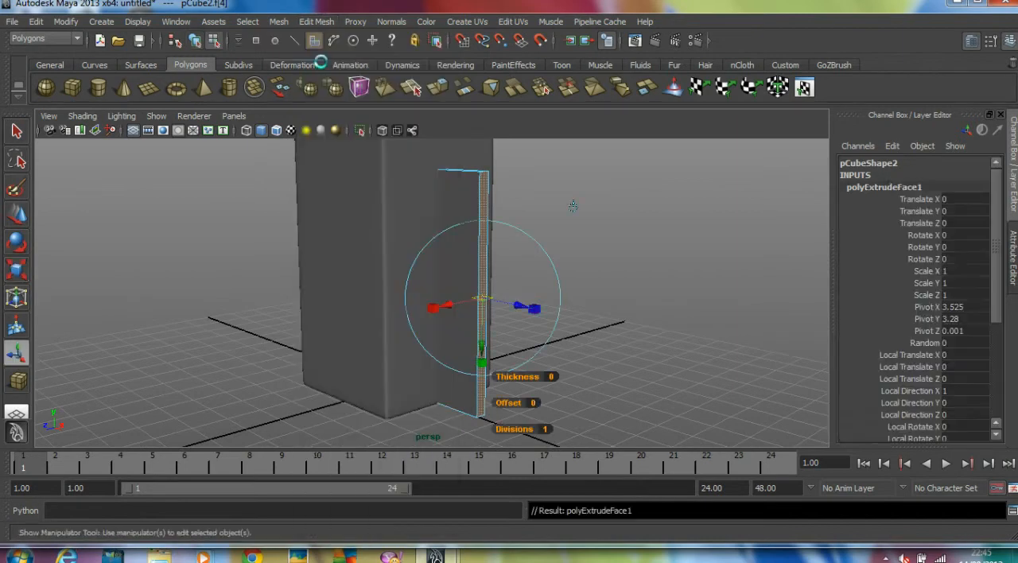
{"action": "scroll", "coordinate": [513, 301], "scroll_direction": "down", "scroll_amount": 3}
{"action": "left_click_drag", "start_coordinate": [513, 301], "coordinate": [573, 315], "text": "alt"}
{"action": "left_click_drag", "start_coordinate": [643, 292], "coordinate": [603, 291], "text": "alt"}
{"action": "left_click", "coordinate": [471, 273]}
Lower the two top outer corner vertices of the extruded plate to form a sloped support bracket
{"action": "scroll", "coordinate": [471, 273], "scroll_direction": "up", "scroll_amount": 1}
{"action": "left_click_drag", "start_coordinate": [471, 273], "coordinate": [518, 272], "text": "alt"}
{"action": "scroll", "coordinate": [519, 272], "scroll_direction": "up", "scroll_amount": 1}
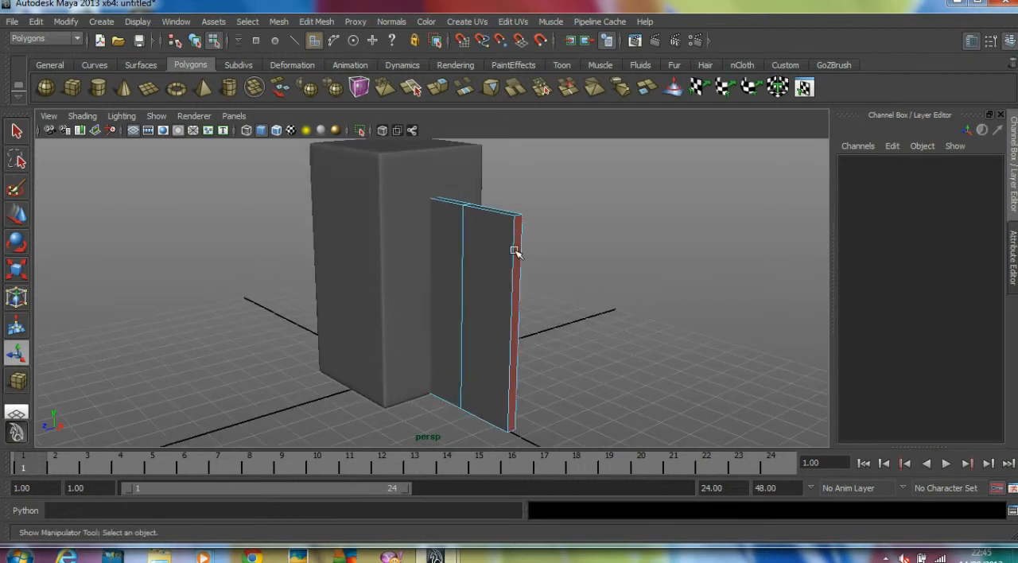
{"action": "right_click_drag", "start_coordinate": [510, 236], "coordinate": [540, 238], "text": "alt"}
{"action": "left_click_drag", "start_coordinate": [540, 238], "coordinate": [523, 272], "text": "alt"}
{"action": "right_click_drag", "start_coordinate": [523, 271], "coordinate": [526, 233], "text": "alt"}
{"action": "right_click", "coordinate": [568, 255]}
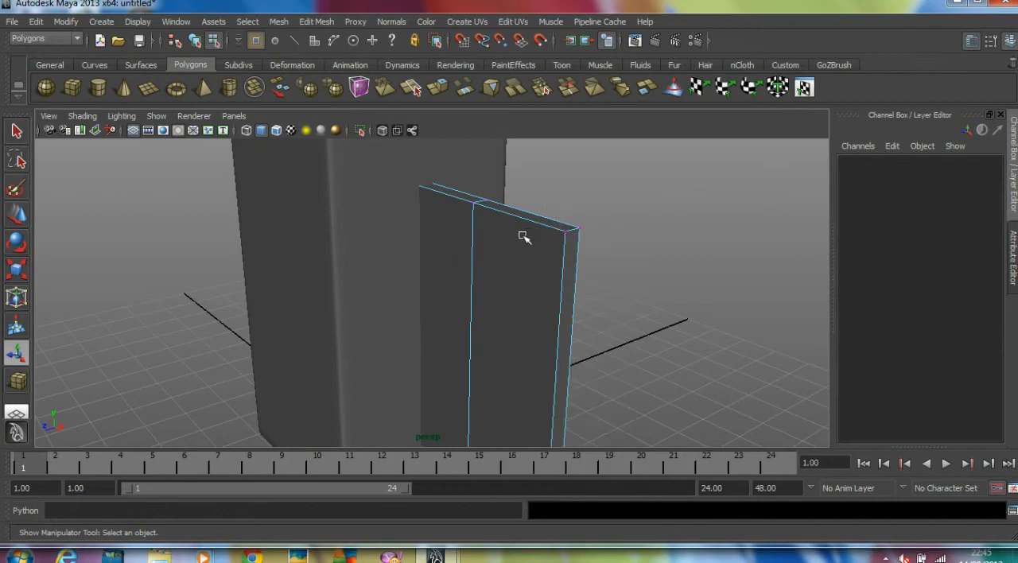
{"action": "left_click_drag", "start_coordinate": [563, 218], "coordinate": [502, 211]}
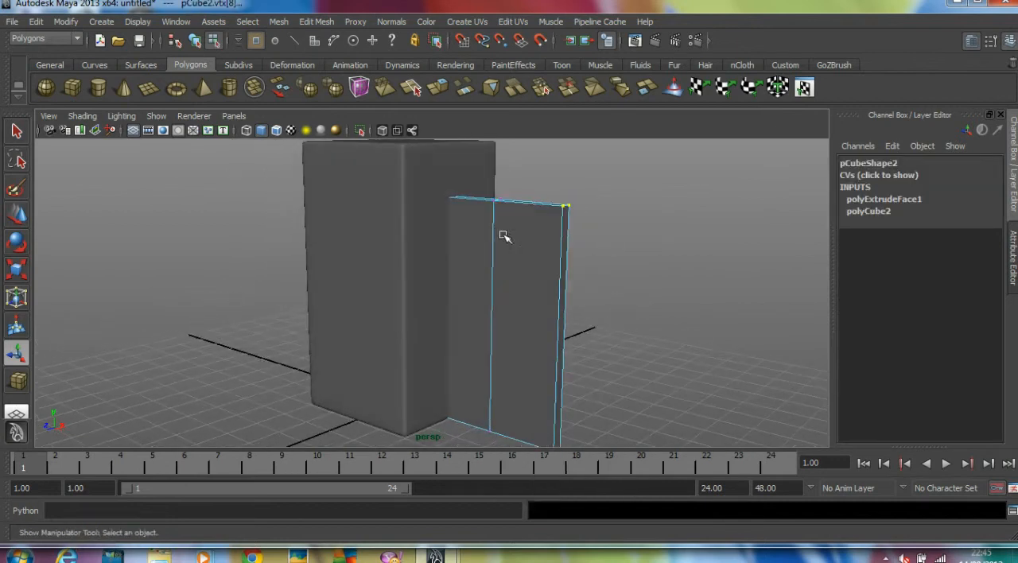
{"action": "key", "text": "w"}
{"action": "left_click_drag", "start_coordinate": [568, 153], "coordinate": [595, 338]}
{"action": "right_click_drag", "start_coordinate": [595, 338], "coordinate": [573, 318], "text": "alt"}
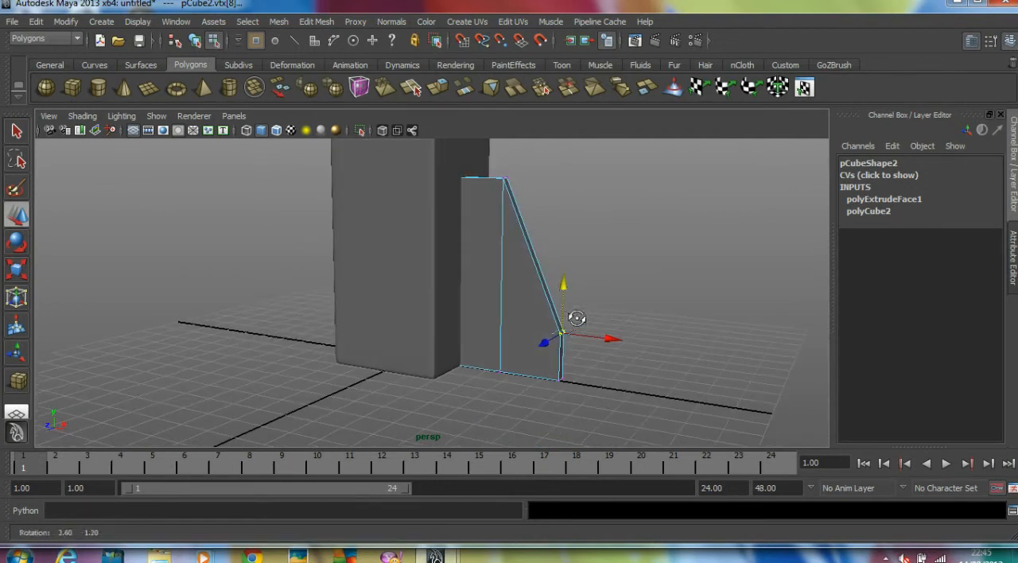
Extrude the support bracket's low outer end face outward to form a horizontal foot, then return to object mode
{"action": "left_click_drag", "start_coordinate": [573, 297], "coordinate": [529, 337], "text": "alt"}
{"action": "right_click_drag", "start_coordinate": [530, 352], "coordinate": [531, 375]}
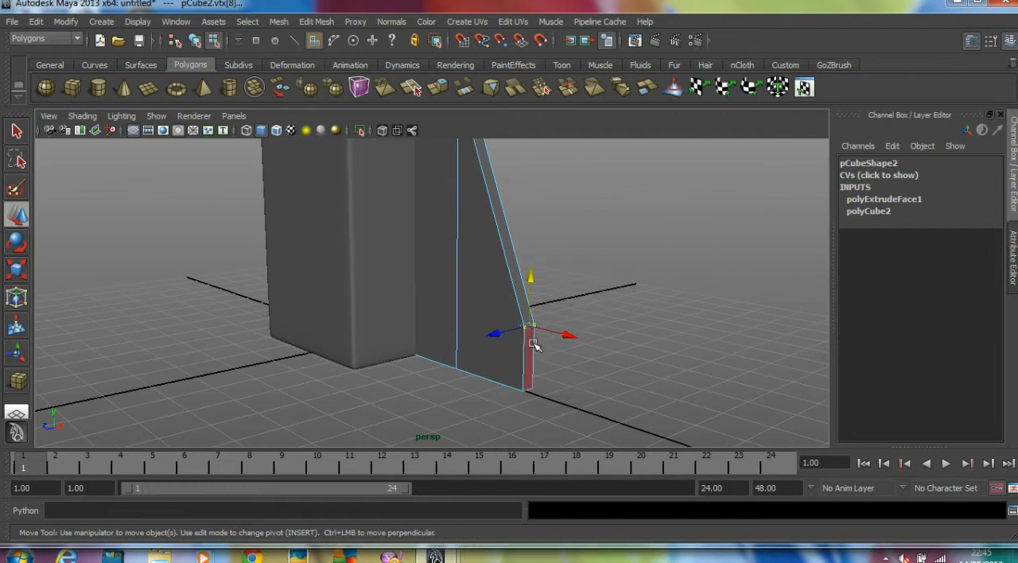
{"action": "left_click", "coordinate": [532, 351]}
{"action": "left_click_drag", "start_coordinate": [533, 351], "coordinate": [548, 130], "text": "alt"}
{"action": "left_click", "coordinate": [316, 22]}
{"action": "left_click", "coordinate": [329, 60]}
{"action": "left_click_drag", "start_coordinate": [601, 352], "coordinate": [748, 370]}
{"action": "left_click", "coordinate": [582, 177]}
{"action": "scroll", "coordinate": [591, 222], "scroll_direction": "down", "scroll_amount": 4}
{"action": "left_click_drag", "start_coordinate": [591, 223], "coordinate": [552, 248], "text": "alt"}
{"action": "scroll", "coordinate": [601, 237], "scroll_direction": "up", "scroll_amount": 4}
{"action": "scroll", "coordinate": [601, 237], "scroll_direction": "down", "scroll_amount": 2}
{"action": "left_click", "coordinate": [195, 42]}
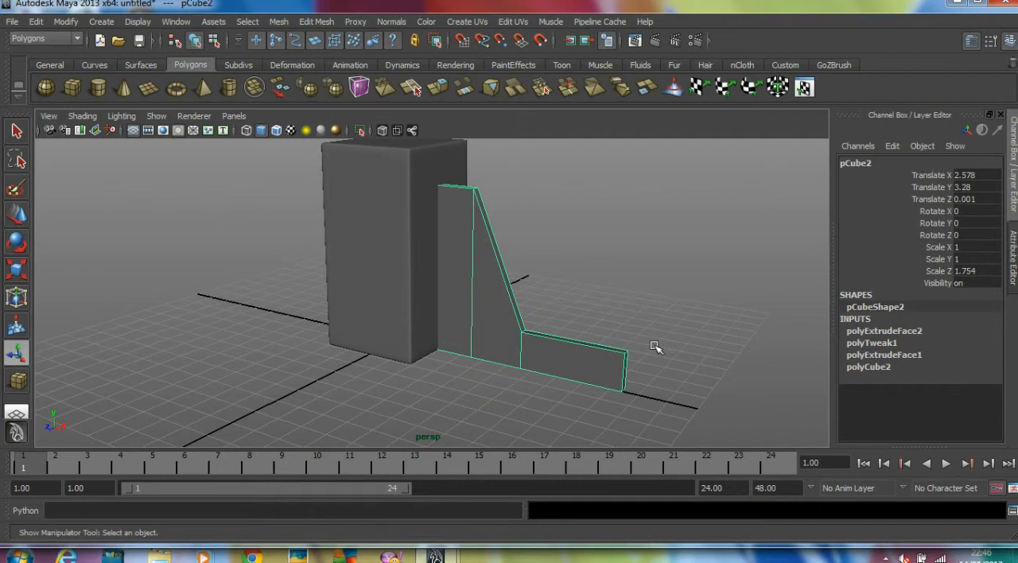
Turn on the bracket's smooth preview and insert lengthwise edge loops close to its upper and lower edges
{"action": "key", "text": "3"}
{"action": "scroll", "coordinate": [597, 320], "scroll_direction": "up", "scroll_amount": 2}
{"action": "left_click_drag", "start_coordinate": [597, 321], "coordinate": [541, 255], "text": "alt"}
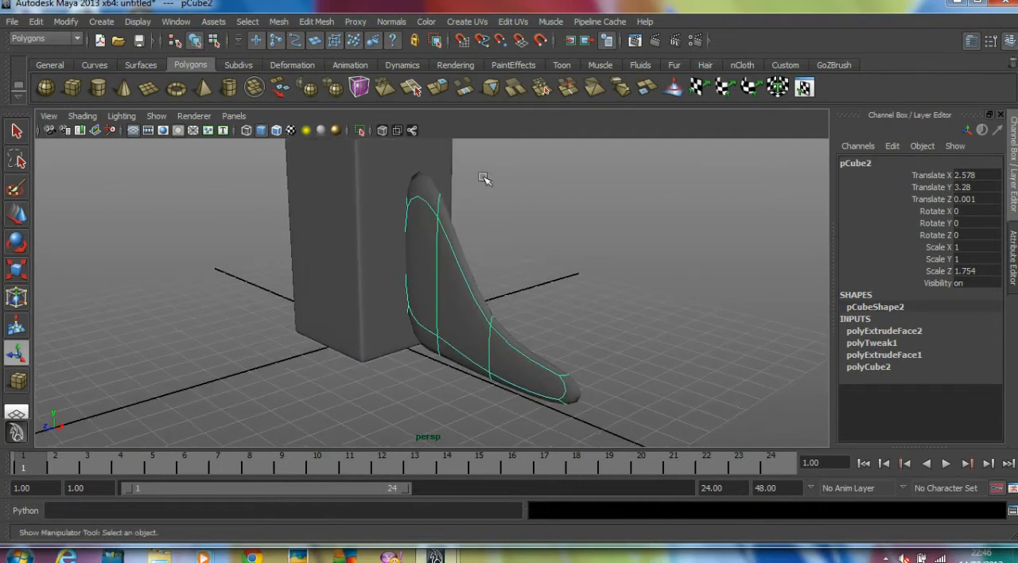
{"action": "left_click", "coordinate": [316, 22]}
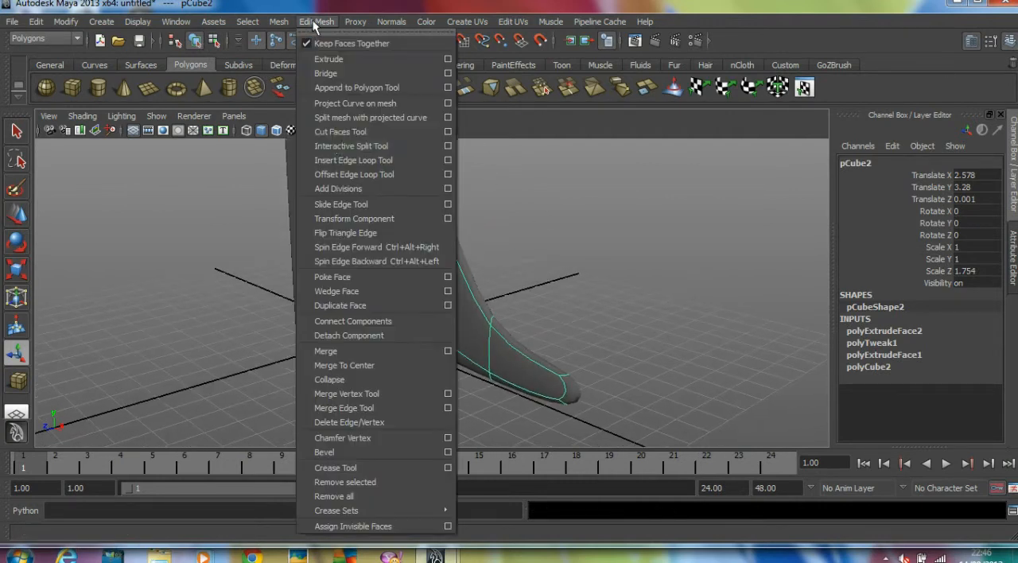
{"action": "left_click", "coordinate": [356, 161]}
{"action": "right_click_drag", "start_coordinate": [390, 182], "coordinate": [496, 198], "text": "alt"}
{"action": "middle_click_drag", "start_coordinate": [495, 198], "coordinate": [480, 162], "text": "alt"}
{"action": "left_click_drag", "start_coordinate": [479, 161], "coordinate": [443, 170], "text": "alt"}
{"action": "right_click_drag", "start_coordinate": [444, 171], "coordinate": [534, 196], "text": "alt"}
{"action": "middle_click_drag", "start_coordinate": [533, 196], "coordinate": [458, 75], "text": "alt"}
{"action": "left_click_drag", "start_coordinate": [605, 341], "coordinate": [611, 336]}
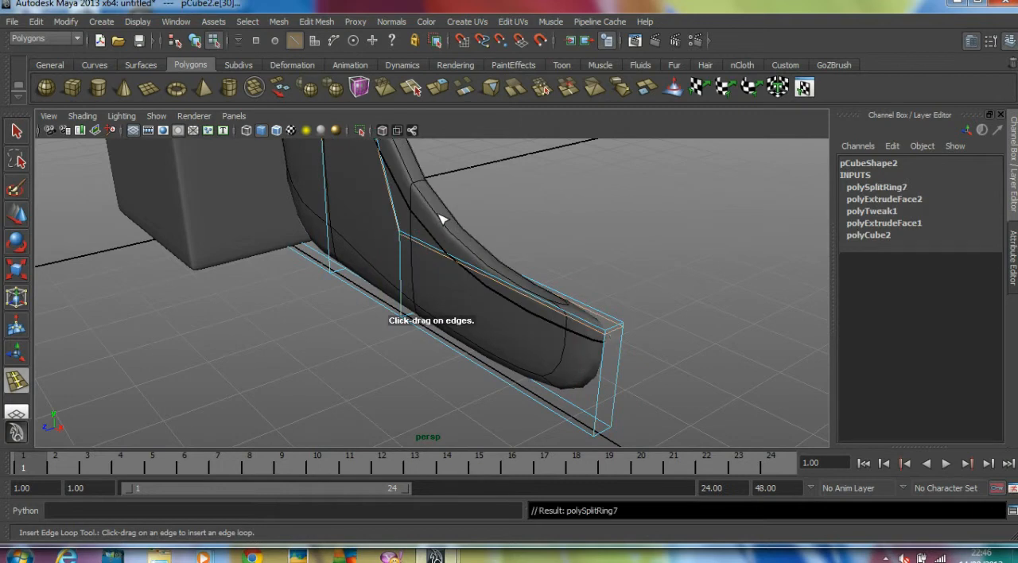
{"action": "left_click_drag", "start_coordinate": [539, 395], "coordinate": [558, 382], "text": "alt"}
{"action": "left_click_drag", "start_coordinate": [609, 331], "coordinate": [510, 277]}
Insert vertical edge loops on both sides of the bracket's upper corner, where the slope begins
{"action": "left_click_drag", "start_coordinate": [432, 223], "coordinate": [473, 221], "text": "alt"}
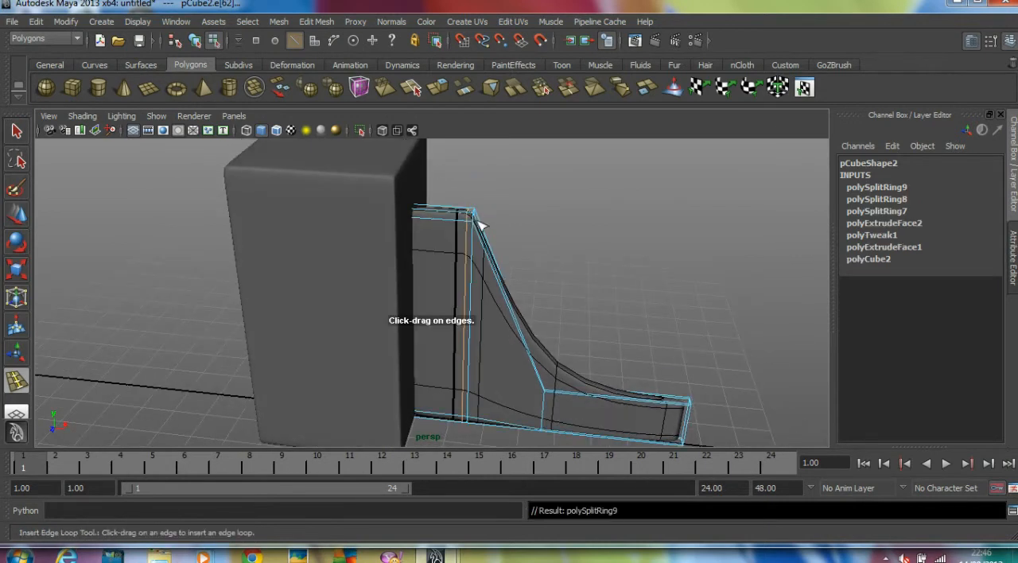
{"action": "right_click_drag", "start_coordinate": [474, 224], "coordinate": [537, 236], "text": "alt"}
{"action": "left_click_drag", "start_coordinate": [499, 224], "coordinate": [487, 202]}
{"action": "middle_click_drag", "start_coordinate": [544, 291], "coordinate": [512, 209], "text": "alt"}
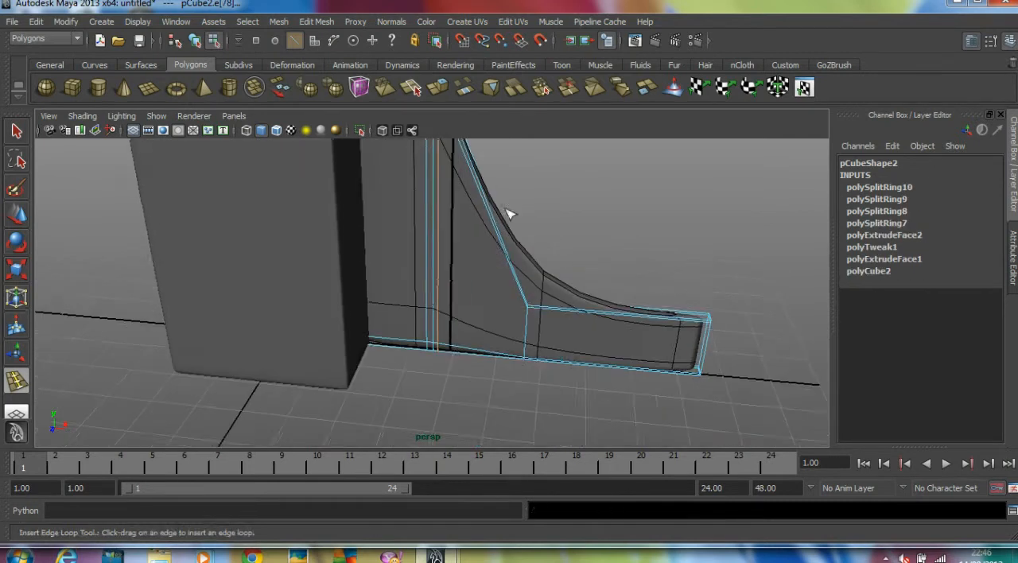
Insert edge loops on both sides of the bend where the bracket's slope meets the foot
{"action": "left_click_drag", "start_coordinate": [512, 209], "coordinate": [514, 229], "text": "alt"}
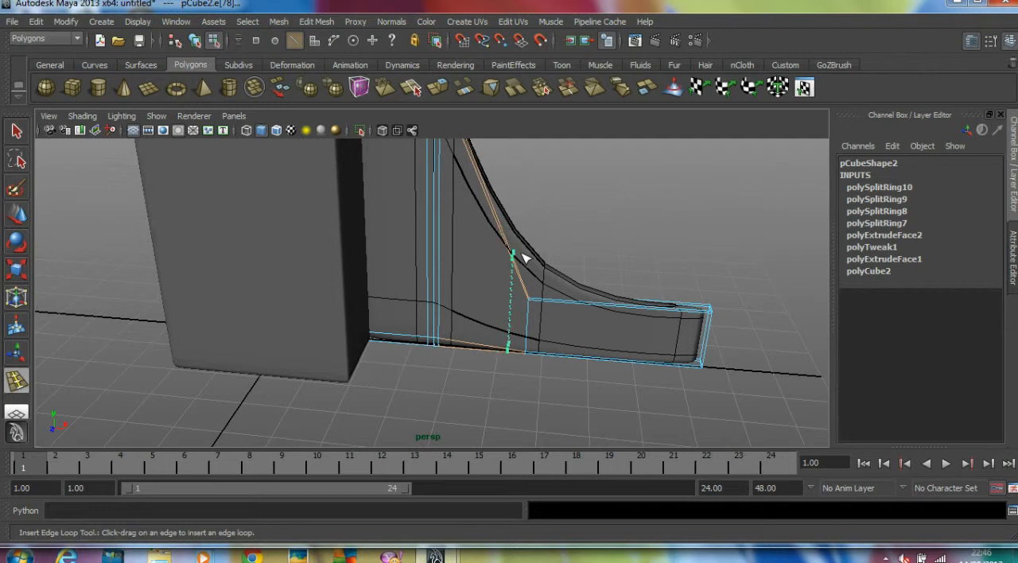
{"action": "left_click_drag", "start_coordinate": [542, 281], "coordinate": [535, 308]}
{"action": "left_click", "coordinate": [16, 217]}
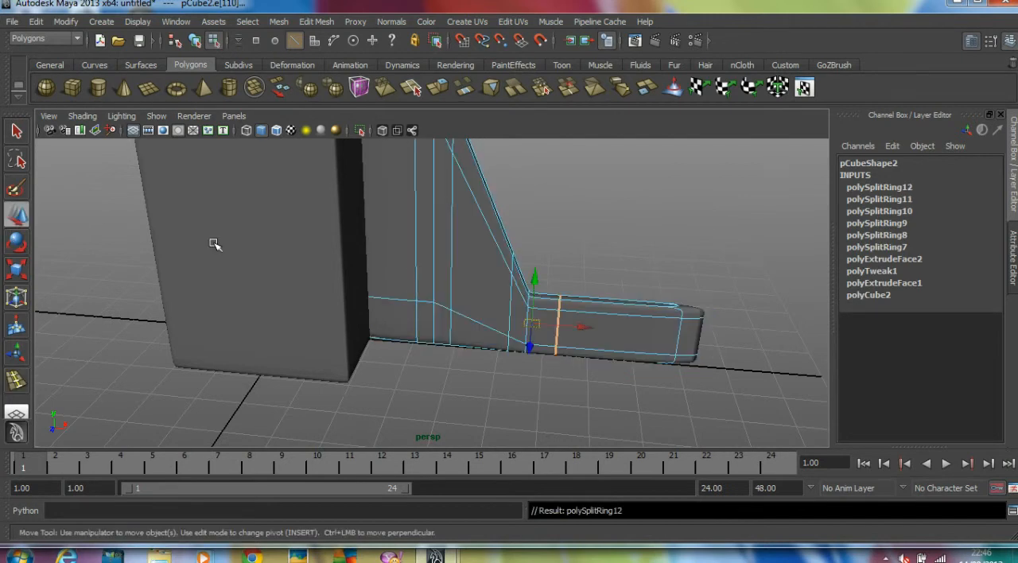
Insert an edge loop close to the foot's outer end, then return to object mode and deselect the bracket
{"action": "left_click", "coordinate": [16, 381]}
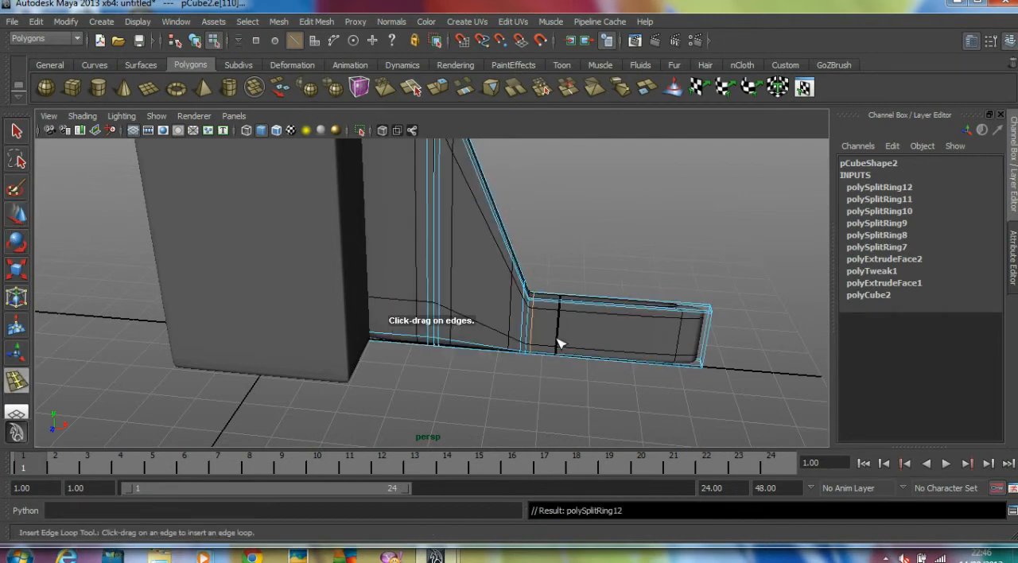
{"action": "left_click_drag", "start_coordinate": [696, 317], "coordinate": [711, 309]}
{"action": "left_click", "coordinate": [11, 222]}
{"action": "left_click", "coordinate": [89, 221]}
{"action": "scroll", "coordinate": [105, 221], "scroll_direction": "down", "scroll_amount": 5}
{"action": "left_click_drag", "start_coordinate": [107, 222], "coordinate": [189, 252], "text": "alt"}
{"action": "left_click", "coordinate": [575, 277]}
{"action": "left_click_drag", "start_coordinate": [575, 278], "coordinate": [421, 257], "text": "alt"}
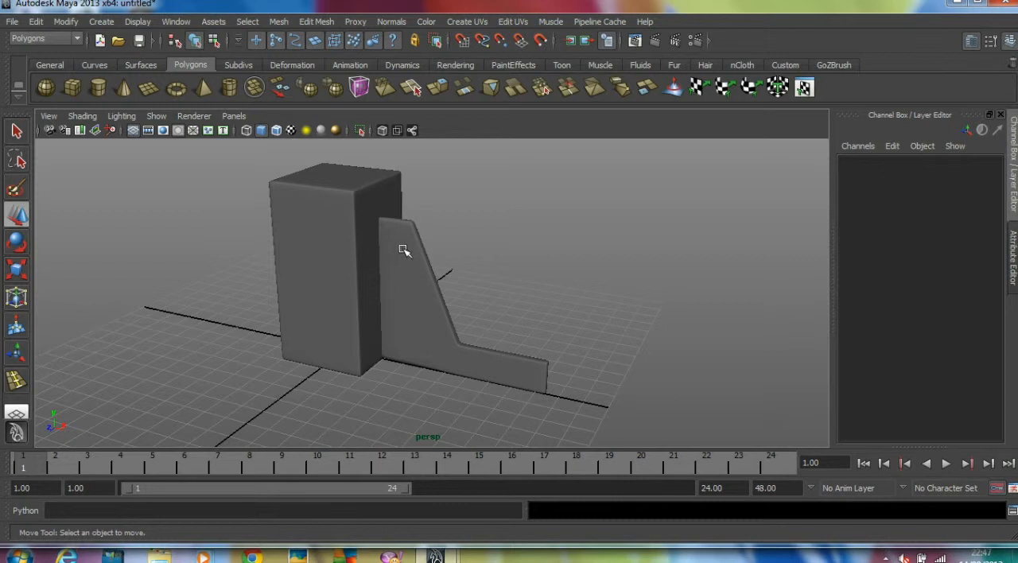
{"action": "left_click_drag", "start_coordinate": [390, 241], "coordinate": [400, 276], "text": "alt"}
Move the bracket along X away from the block and turn off its smooth preview
{"action": "left_click", "coordinate": [377, 262]}
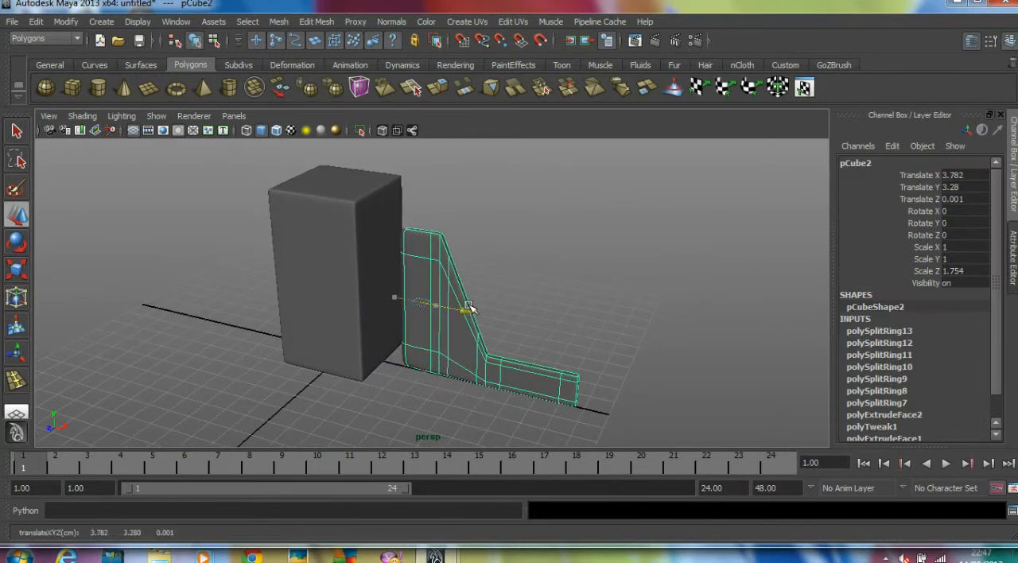
{"action": "mouse_move", "coordinate": [462, 304]}
{"action": "left_mouse_down", "text": "alt"}
{"action": "mouse_move", "coordinate": [448, 305]}
{"action": "mouse_move", "coordinate": [474, 309]}
{"action": "left_mouse_up", "text": "alt"}
{"action": "left_click_drag", "start_coordinate": [358, 306], "coordinate": [475, 257], "text": "alt"}
{"action": "scroll", "coordinate": [411, 304], "scroll_direction": "up", "scroll_amount": 3}
{"action": "key", "text": "1"}
Extrude the bracket's narrow inner faces toward the block by about 0.509
{"action": "right_click_drag", "start_coordinate": [473, 237], "coordinate": [475, 271]}
{"action": "left_click_drag", "start_coordinate": [489, 271], "coordinate": [435, 254], "text": "alt"}
{"action": "middle_click_drag", "start_coordinate": [435, 255], "coordinate": [432, 262], "text": "alt"}
{"action": "left_click", "coordinate": [446, 200]}
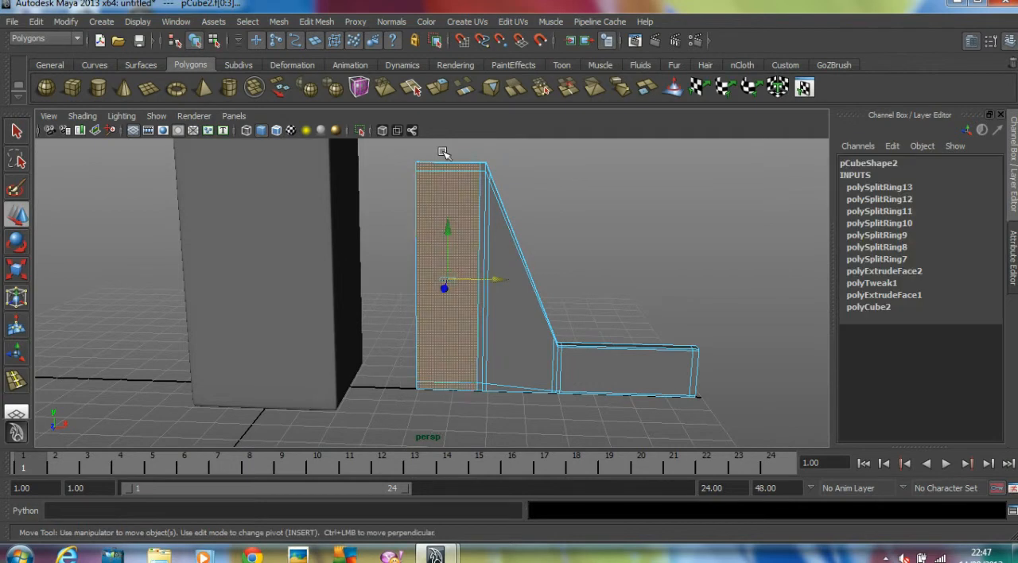
{"action": "left_click_drag", "start_coordinate": [487, 378], "coordinate": [502, 421], "text": "ctrl"}
{"action": "left_click_drag", "start_coordinate": [479, 355], "coordinate": [503, 345], "text": "alt"}
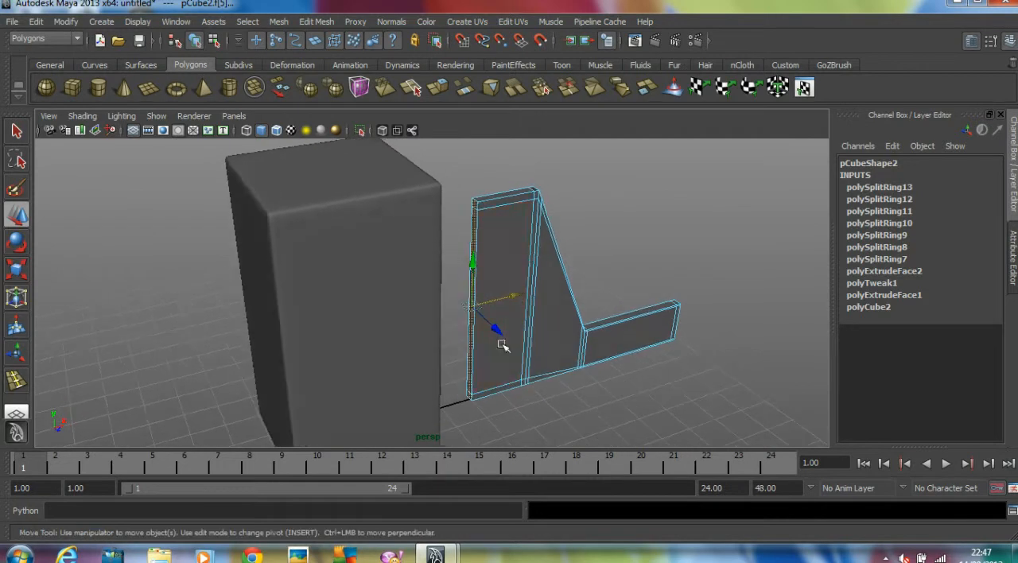
{"action": "left_click", "coordinate": [316, 22]}
{"action": "left_click", "coordinate": [335, 56]}
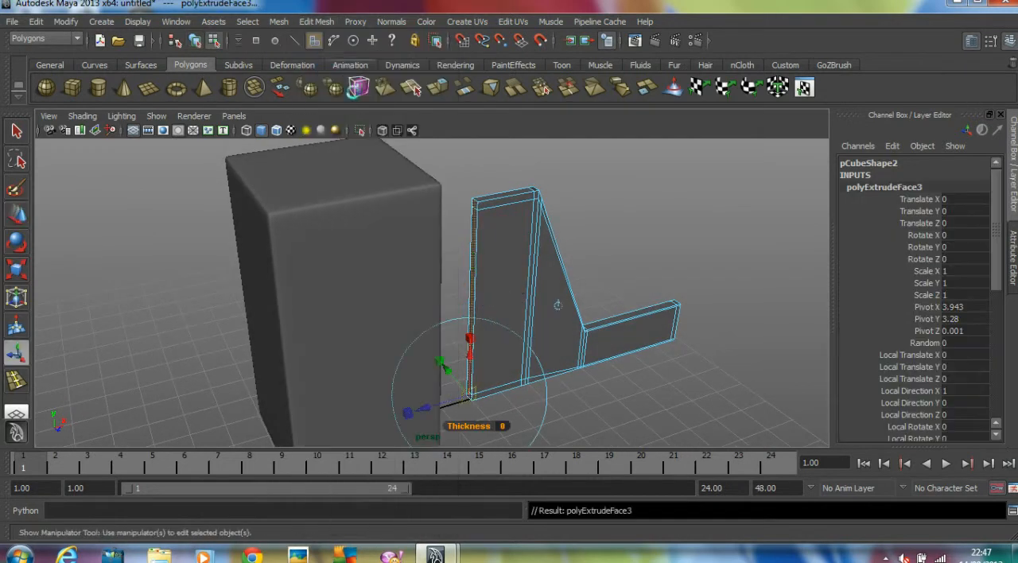
{"action": "left_click_drag", "start_coordinate": [437, 408], "coordinate": [557, 240]}
{"action": "middle_click_drag", "start_coordinate": [569, 345], "coordinate": [566, 345]}
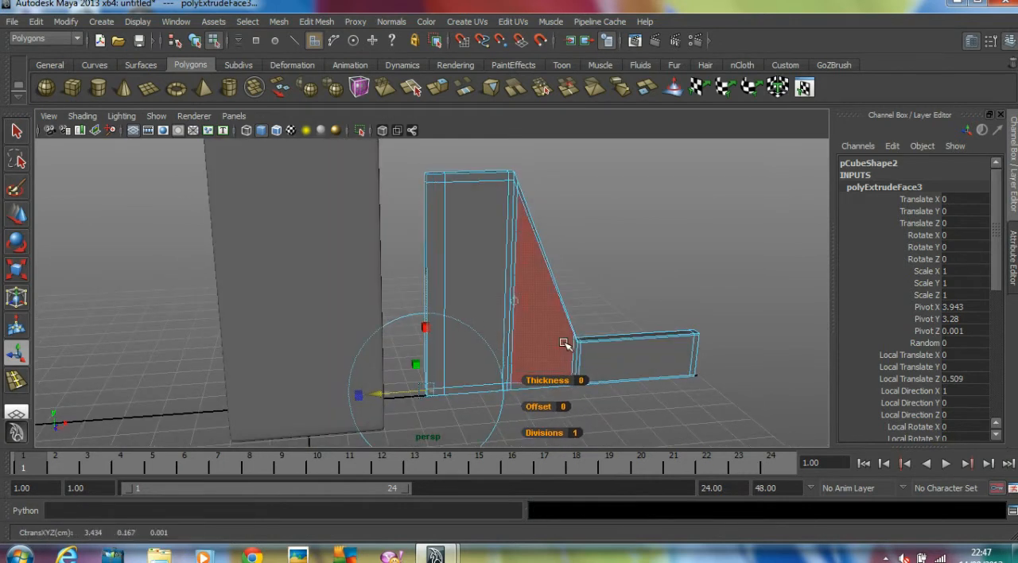
Extrude the side faces of the new inner strip outward on both sides to form a mounting flange
{"action": "left_click", "coordinate": [596, 262]}
{"action": "middle_click_drag", "start_coordinate": [596, 262], "coordinate": [592, 270], "text": "alt"}
{"action": "left_click_drag", "start_coordinate": [533, 255], "coordinate": [517, 245], "text": "alt"}
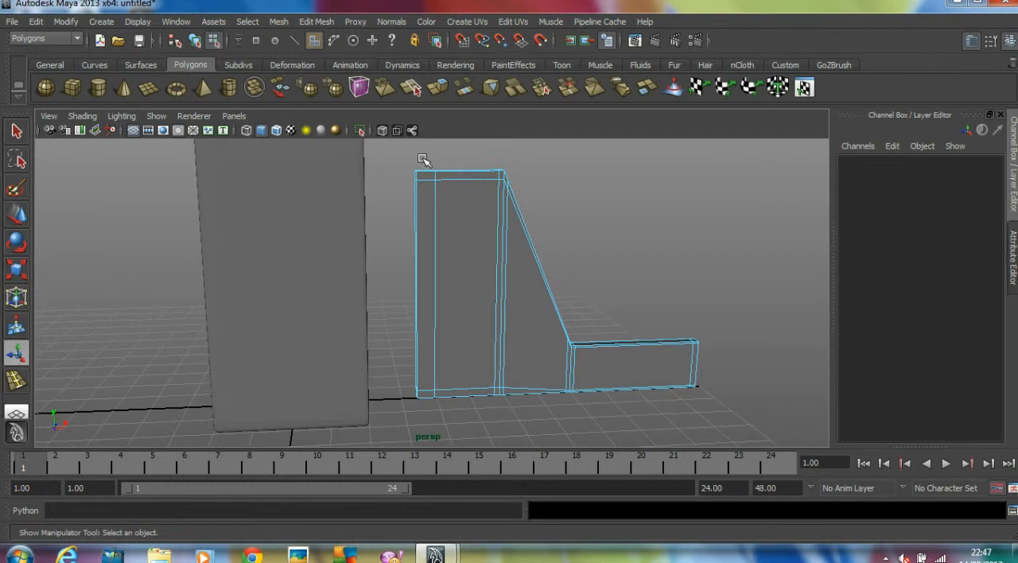
{"action": "left_click", "coordinate": [430, 374]}
{"action": "left_click_drag", "start_coordinate": [448, 368], "coordinate": [412, 289], "text": "alt"}
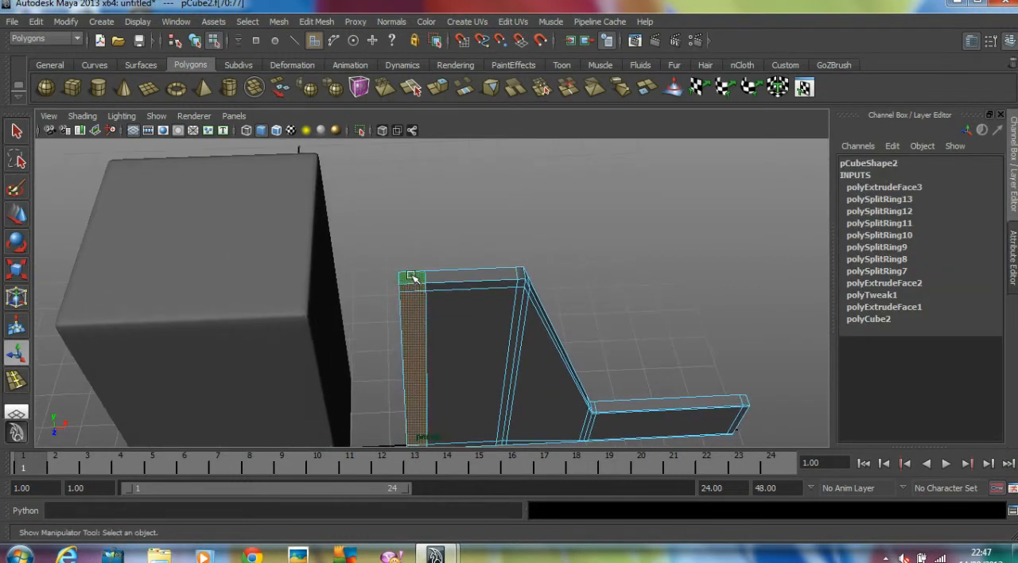
{"action": "left_click_drag", "start_coordinate": [455, 347], "coordinate": [424, 253], "text": "alt"}
{"action": "left_click_drag", "start_coordinate": [521, 259], "coordinate": [550, 337], "text": "alt"}
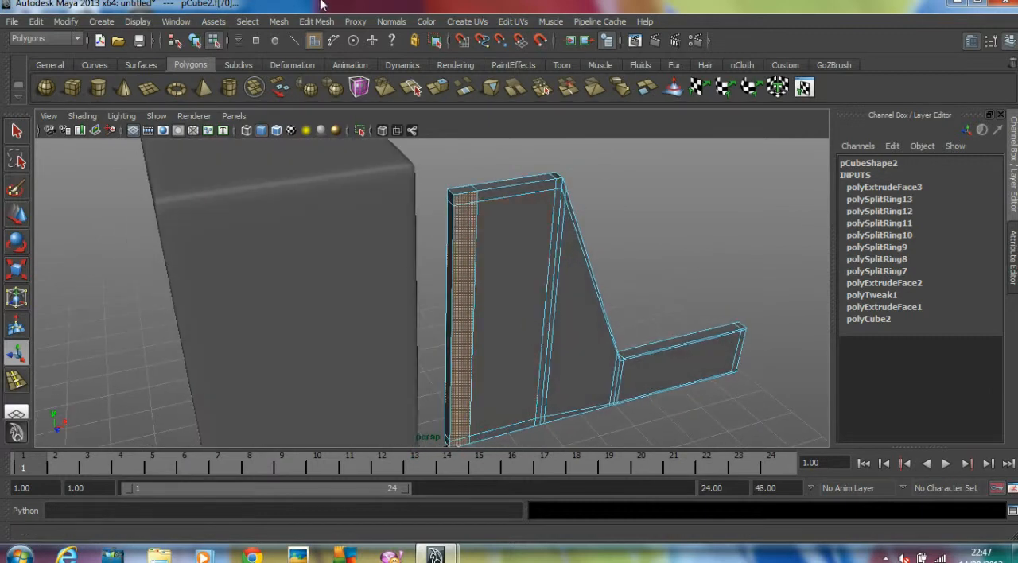
{"action": "left_click", "coordinate": [319, 21]}
{"action": "left_click", "coordinate": [338, 61]}
{"action": "middle_click_drag", "start_coordinate": [546, 341], "coordinate": [503, 284], "text": "alt"}
{"action": "left_click_drag", "start_coordinate": [503, 285], "coordinate": [383, 361], "text": "alt"}
Move the bracket back along X to about 3.171 so the flange meets the block, and turn on smooth preview
{"action": "left_click", "coordinate": [200, 41]}
{"action": "left_click", "coordinate": [484, 221]}
{"action": "left_click_drag", "start_coordinate": [484, 221], "coordinate": [419, 259], "text": "alt"}
{"action": "left_click", "coordinate": [419, 259]}
{"action": "key", "text": "w"}
{"action": "left_click_drag", "start_coordinate": [348, 293], "coordinate": [653, 287]}
{"action": "key", "text": "ctrl+z"}
{"action": "left_click_drag", "start_coordinate": [517, 268], "coordinate": [520, 269]}
{"action": "key", "text": "3"}
Insert edge loops around the flange rim and beside its junction with the bracket's web, then return to object mode
{"action": "right_click_drag", "start_coordinate": [550, 250], "coordinate": [671, 246], "text": "alt"}
{"action": "left_click_drag", "start_coordinate": [671, 245], "coordinate": [618, 273], "text": "alt"}
{"action": "middle_click_drag", "start_coordinate": [618, 273], "coordinate": [608, 307], "text": "alt"}
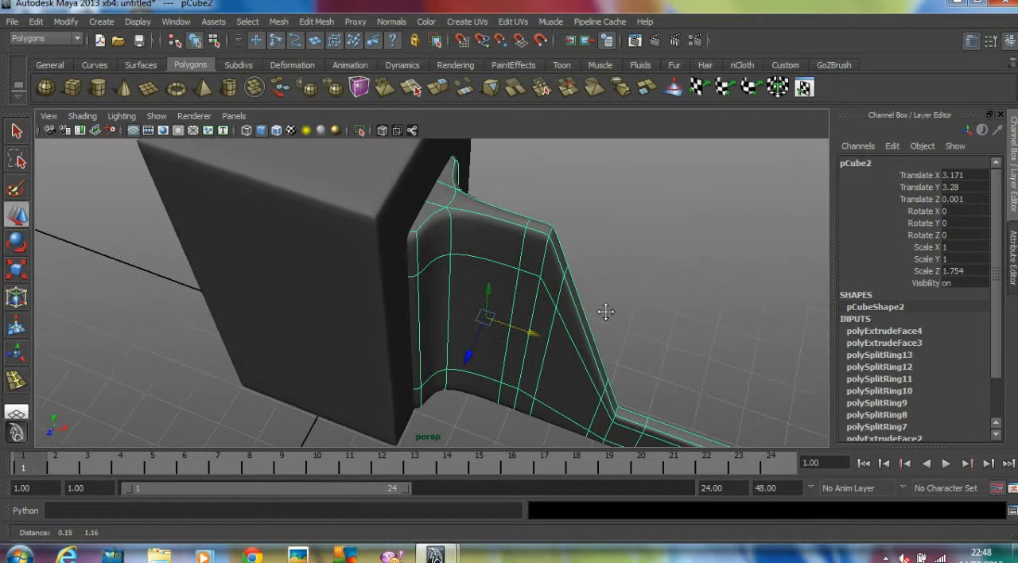
{"action": "key", "text": "y"}
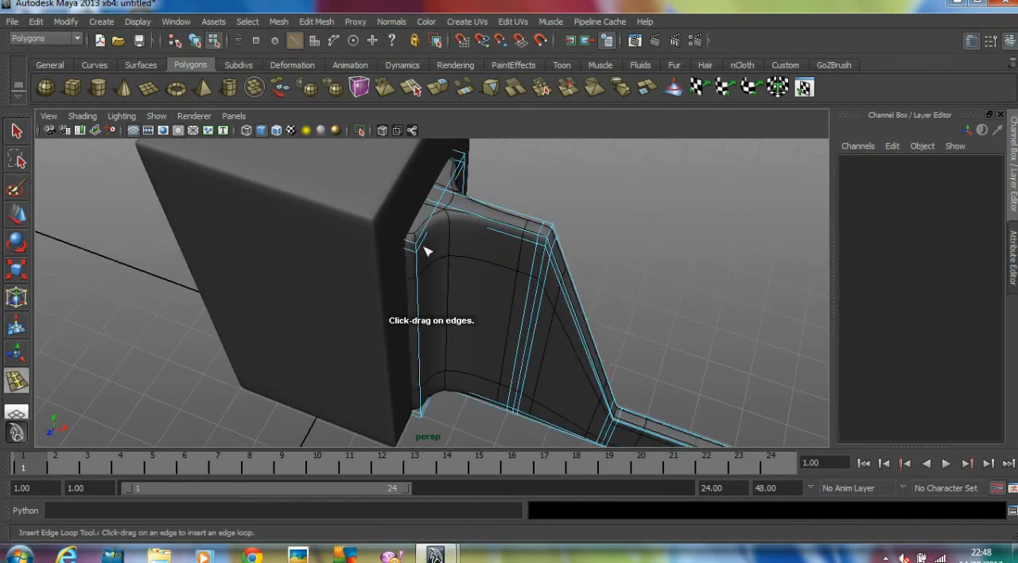
{"action": "left_click_drag", "start_coordinate": [412, 244], "coordinate": [414, 244]}
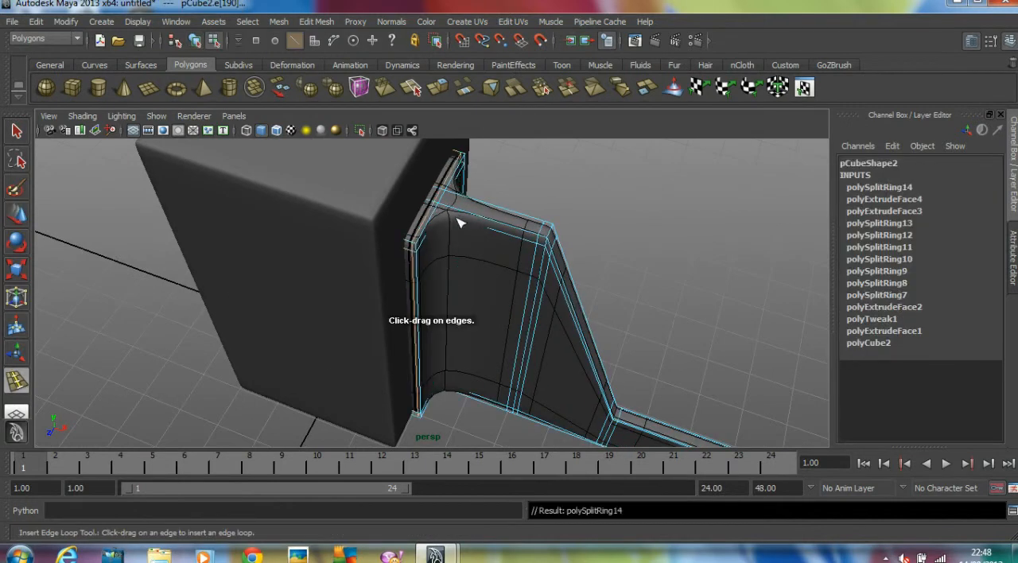
{"action": "left_click_drag", "start_coordinate": [454, 209], "coordinate": [262, 212]}
{"action": "left_click", "coordinate": [15, 223]}
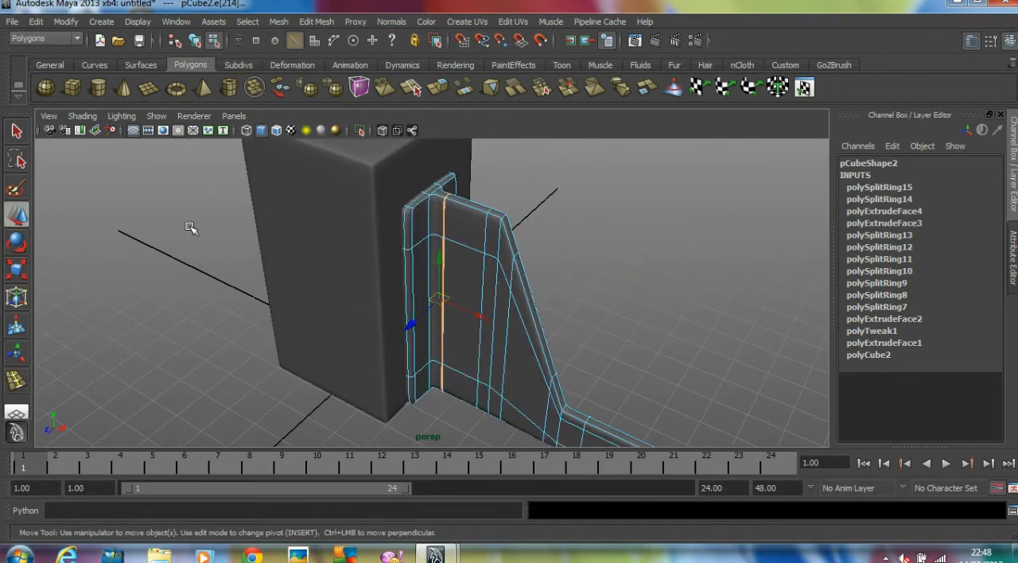
{"action": "left_click", "coordinate": [196, 43]}
{"action": "left_click", "coordinate": [214, 179]}
Examine the smoothed flange and its fit against the block from several sides
{"action": "scroll", "coordinate": [373, 253], "scroll_direction": "down", "scroll_amount": 2}
{"action": "left_click_drag", "start_coordinate": [372, 253], "coordinate": [243, 248], "text": "alt"}
{"action": "scroll", "coordinate": [450, 246], "scroll_direction": "up", "scroll_amount": 4}
{"action": "middle_click_drag", "start_coordinate": [450, 246], "coordinate": [453, 310], "text": "alt"}
{"action": "left_click_drag", "start_coordinate": [450, 278], "coordinate": [437, 262], "text": "alt"}
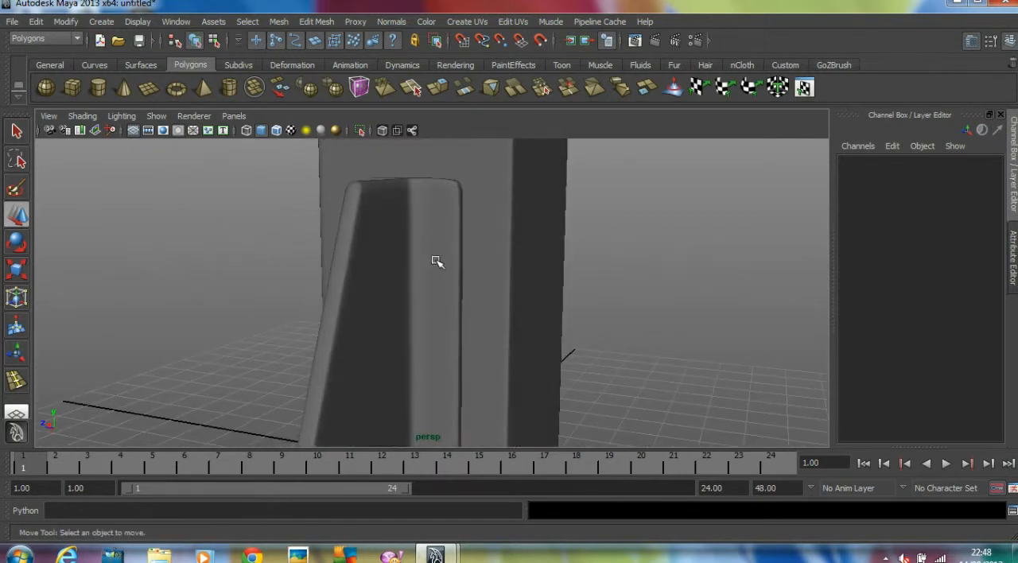
{"action": "middle_click_drag", "start_coordinate": [466, 408], "coordinate": [460, 352], "text": "alt"}
{"action": "scroll", "coordinate": [502, 369], "scroll_direction": "down", "scroll_amount": 5}
{"action": "left_click_drag", "start_coordinate": [387, 340], "coordinate": [447, 362], "text": "alt"}
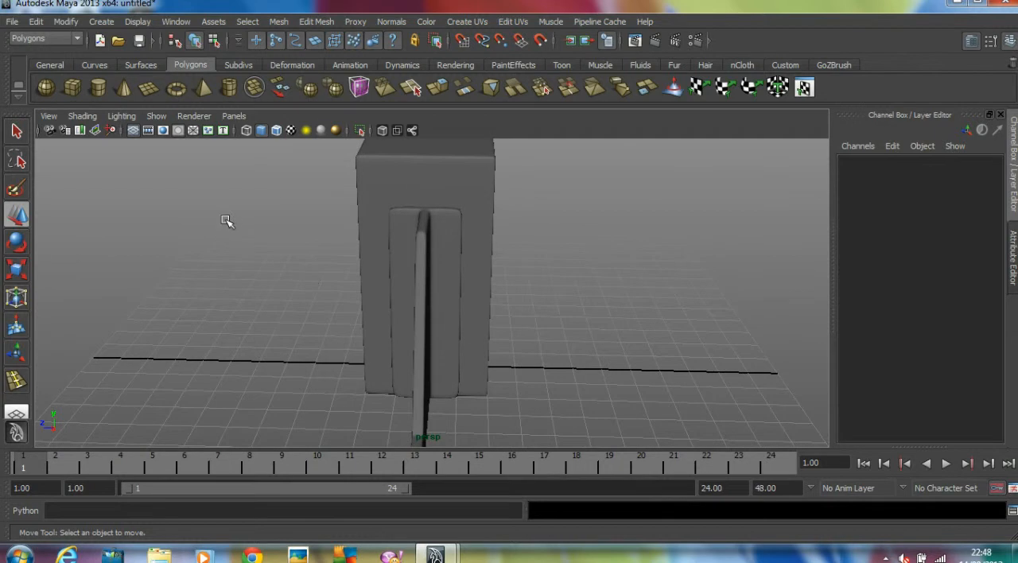
Draw a polygon cylinder in the side view on the flange beside the web, about 0.226 in radius and 0.203 high
{"action": "left_click", "coordinate": [99, 93]}
{"action": "key", "text": "space"}
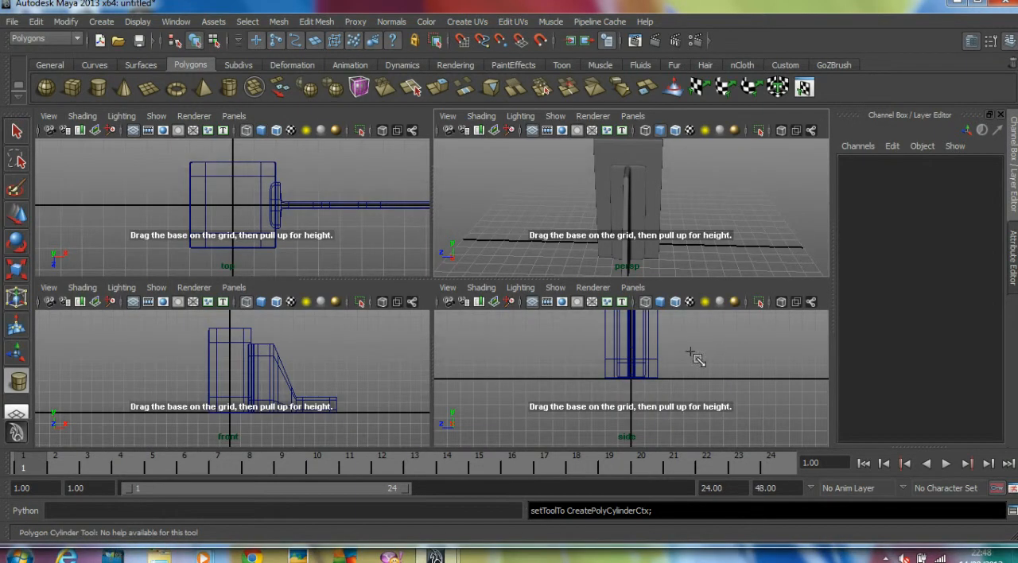
{"action": "key", "text": "space"}
{"action": "right_click_drag", "start_coordinate": [371, 348], "coordinate": [723, 326], "text": "alt"}
{"action": "middle_click_drag", "start_coordinate": [610, 308], "coordinate": [613, 391], "text": "alt"}
{"action": "right_click_drag", "start_coordinate": [479, 310], "coordinate": [497, 303], "text": "alt"}
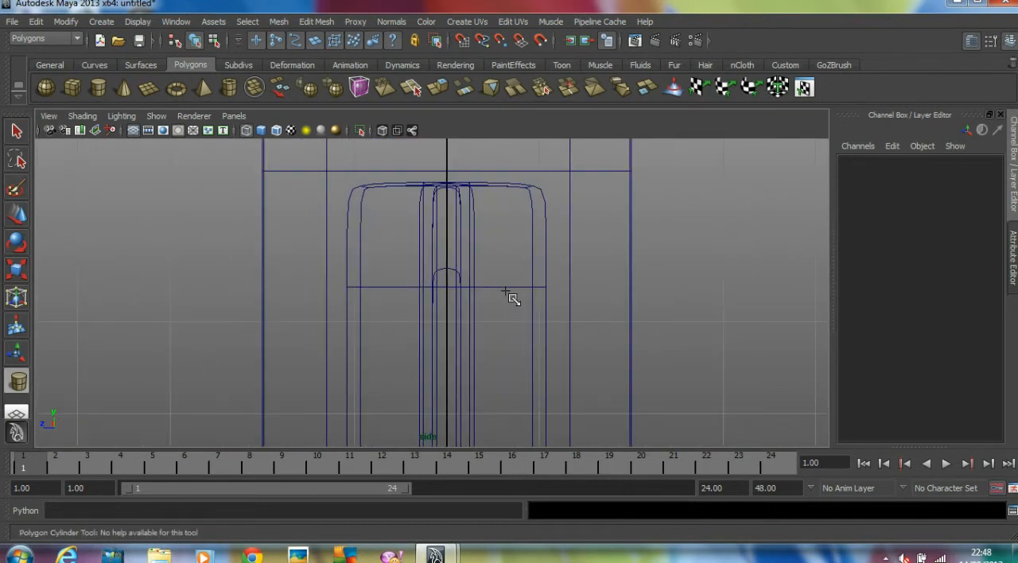
{"action": "left_click_drag", "start_coordinate": [519, 319], "coordinate": [519, 319]}
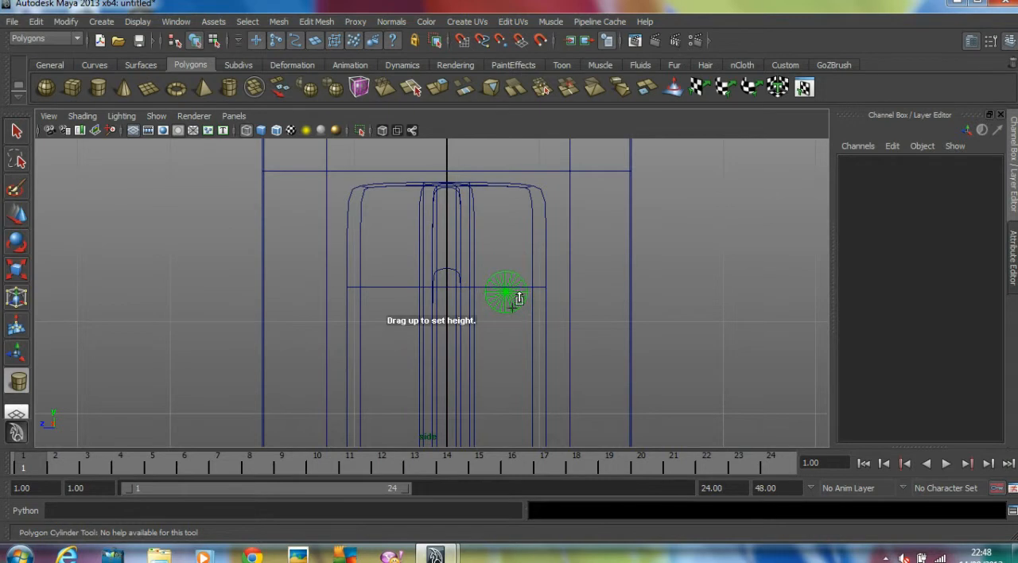
{"action": "left_click", "coordinate": [514, 292]}
Return to the perspective view and move the cylinder along X to about 2.381 so it protrudes from the flange
{"action": "key", "text": "space"}
{"action": "key", "text": "space"}
{"action": "left_click_drag", "start_coordinate": [546, 256], "coordinate": [513, 265], "text": "alt"}
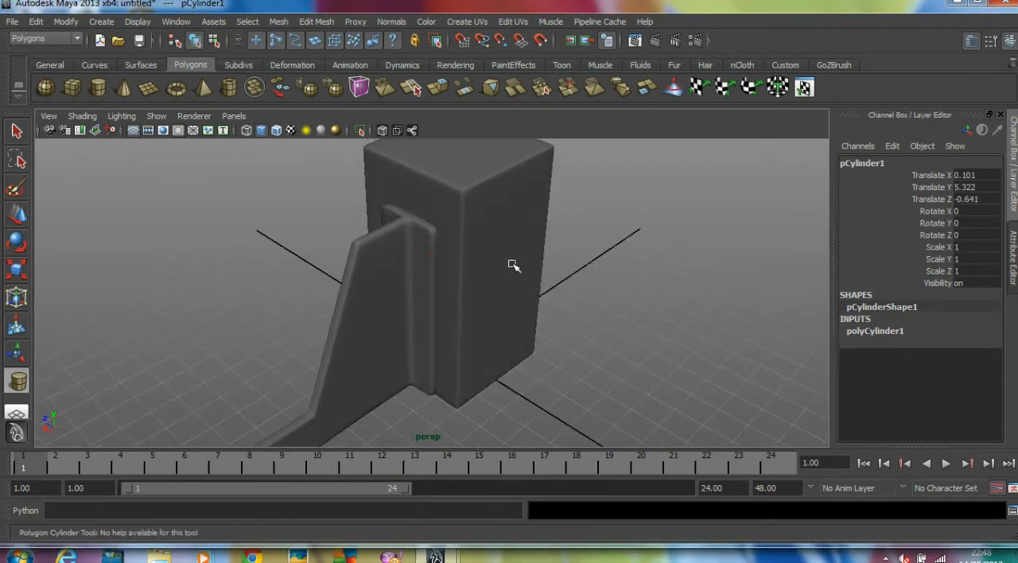
{"action": "key", "text": "w"}
{"action": "left_click_drag", "start_coordinate": [436, 261], "coordinate": [370, 273]}
{"action": "right_click_drag", "start_coordinate": [561, 271], "coordinate": [688, 275], "text": "alt"}
{"action": "middle_click_drag", "start_coordinate": [546, 275], "coordinate": [550, 319], "text": "alt"}
{"action": "left_click_drag", "start_coordinate": [541, 314], "coordinate": [451, 305], "text": "alt"}
{"action": "right_click_drag", "start_coordinate": [451, 305], "coordinate": [480, 304], "text": "alt"}
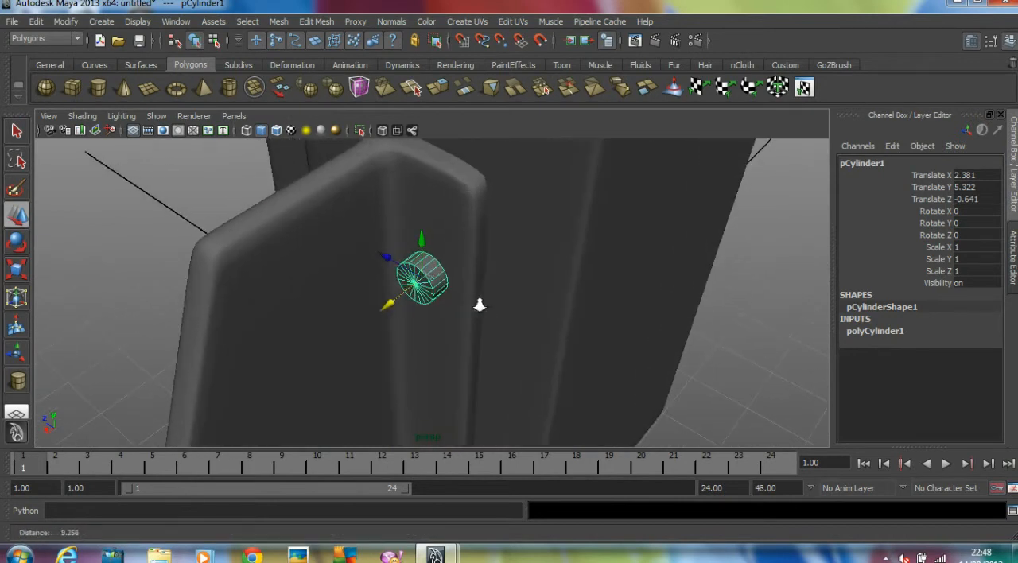
Set the cylinder's axis subdivisions to 8 and its cap subdivisions to 0
{"action": "left_click", "coordinate": [877, 331]}
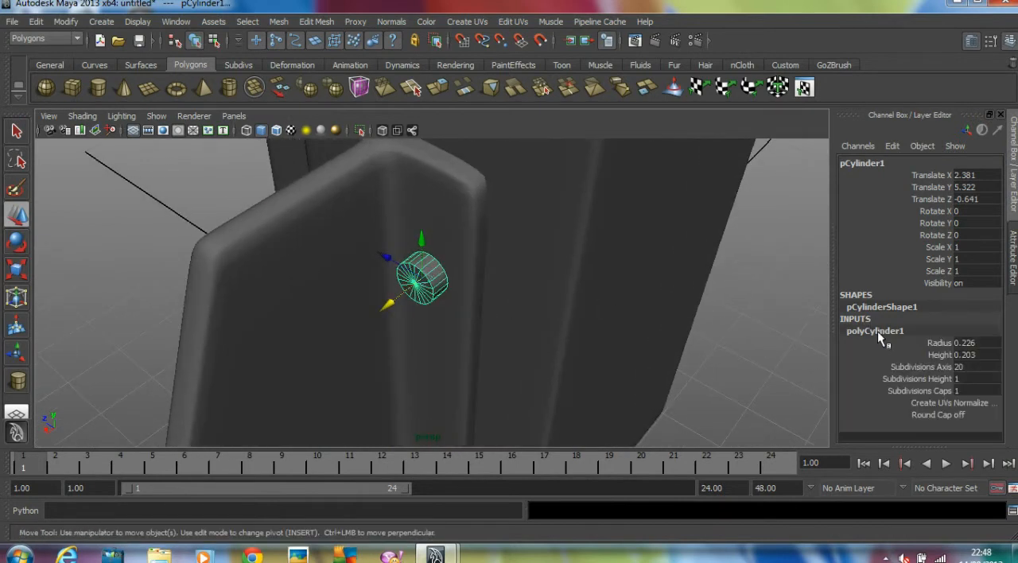
{"action": "left_click", "coordinate": [981, 368]}
{"action": "type", "text": "8"}
{"action": "key", "text": "Tab"}
{"action": "key", "text": "Tab"}
{"action": "type", "text": "0"}
{"action": "key", "text": "Return"}
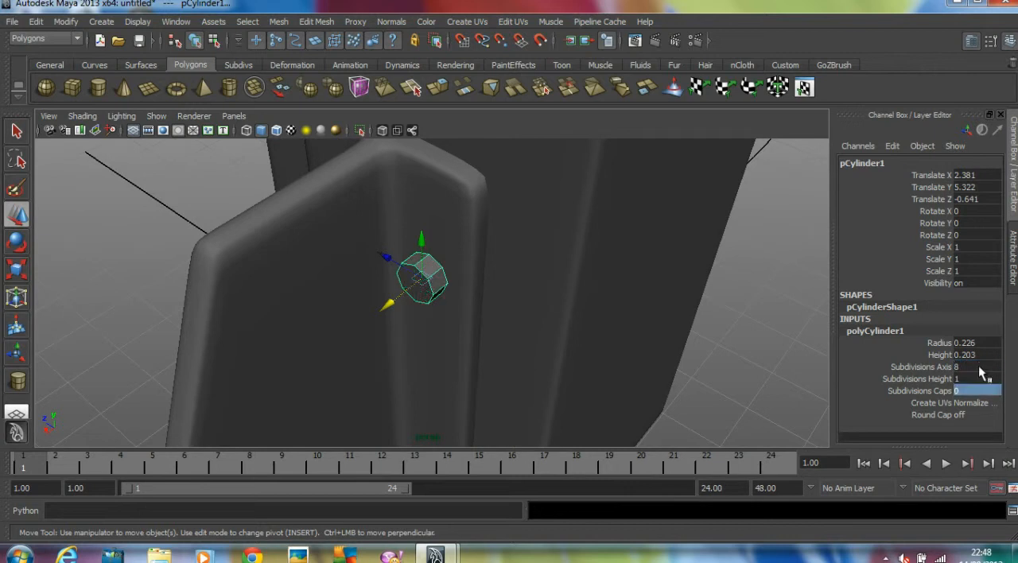
Extrude the cylinder's outer cap face and scale it evenly inward to about 0.767 to form a rim
{"action": "right_click_drag", "start_coordinate": [518, 328], "coordinate": [551, 308], "text": "alt"}
{"action": "left_click_drag", "start_coordinate": [550, 307], "coordinate": [579, 299], "text": "alt"}
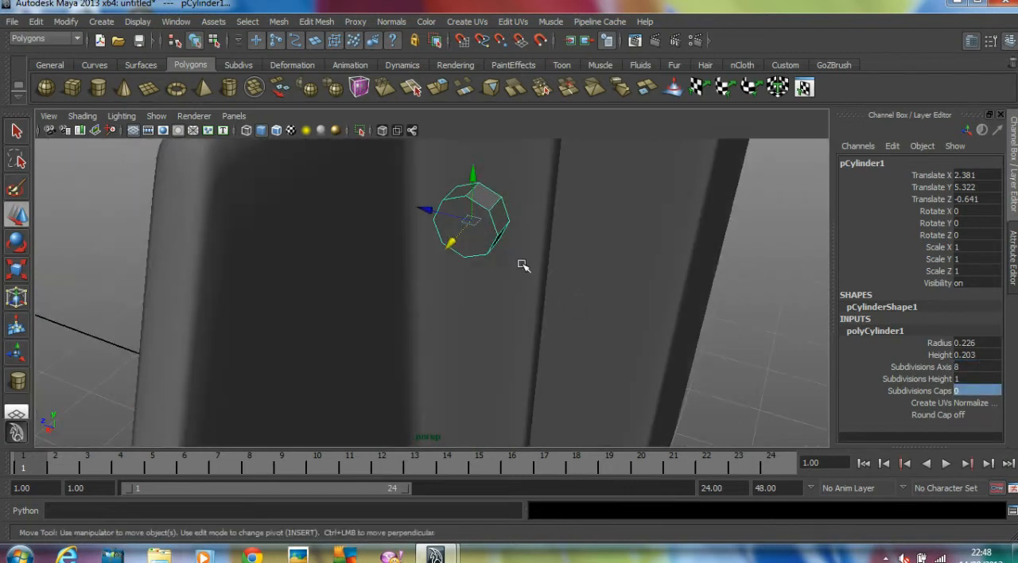
{"action": "right_click_drag", "start_coordinate": [488, 247], "coordinate": [485, 258]}
{"action": "left_click", "coordinate": [476, 232]}
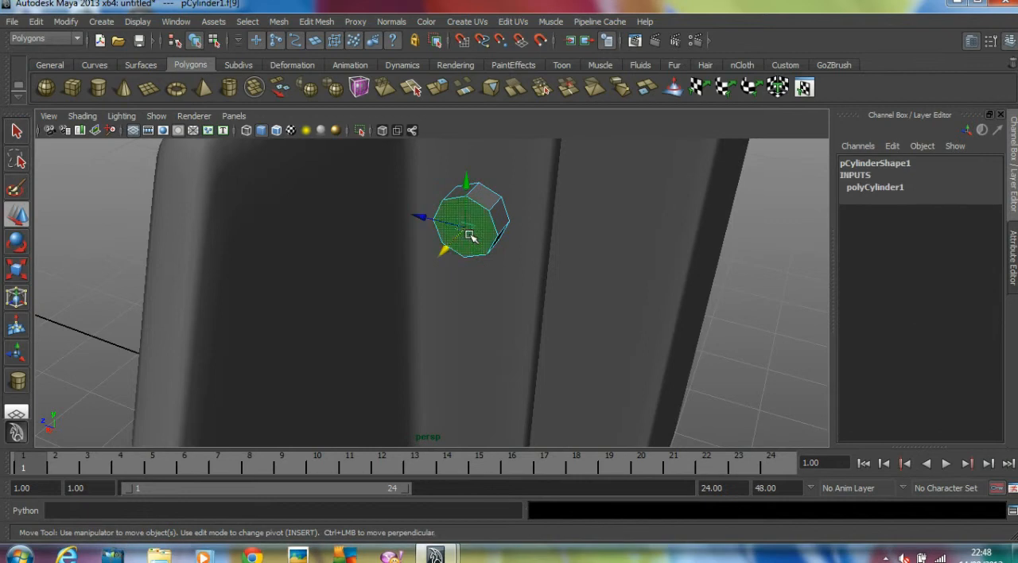
{"action": "left_click", "coordinate": [315, 22]}
{"action": "left_click", "coordinate": [335, 59]}
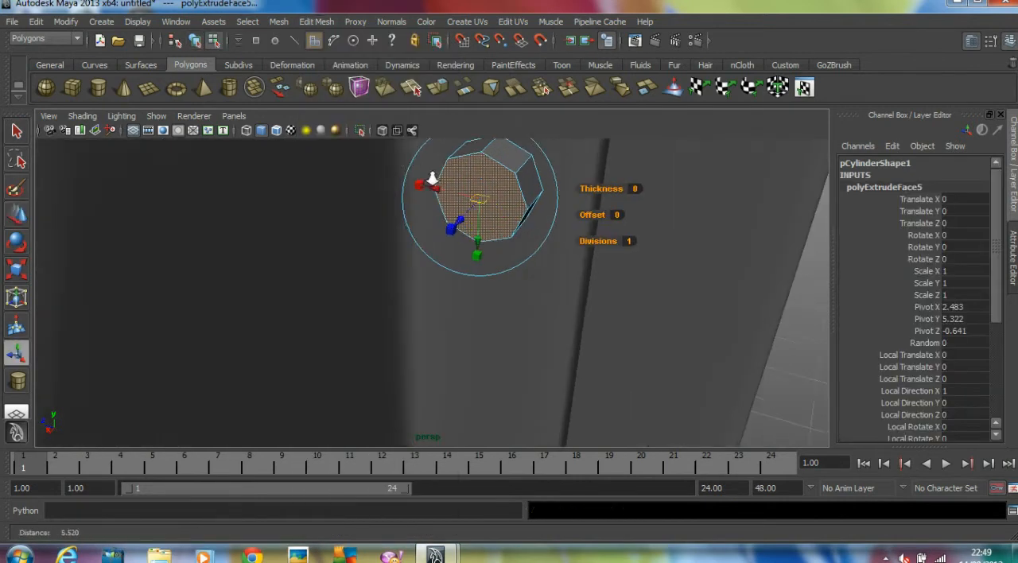
{"action": "left_click", "coordinate": [470, 271]}
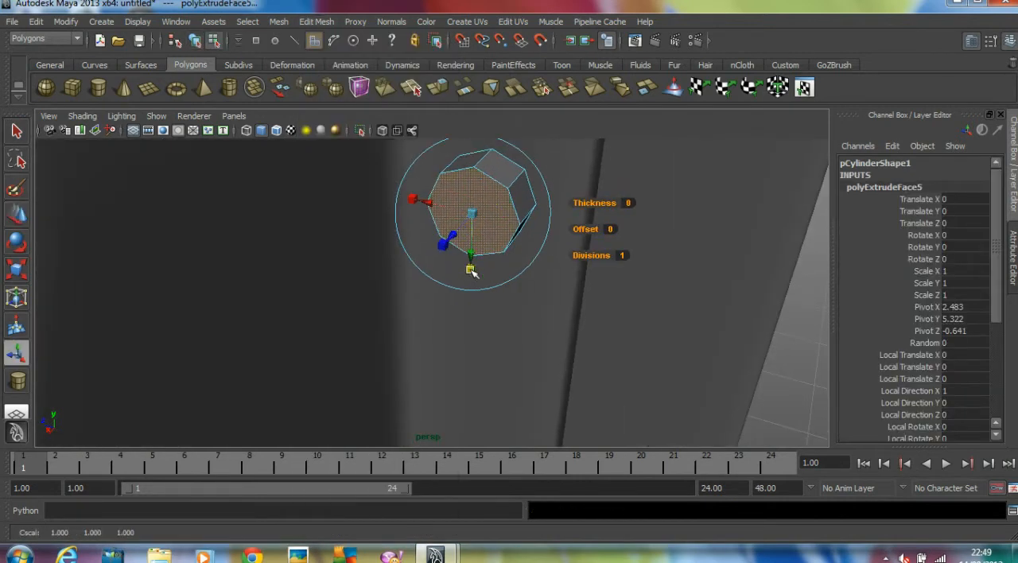
{"action": "left_click_drag", "start_coordinate": [476, 220], "coordinate": [466, 221]}
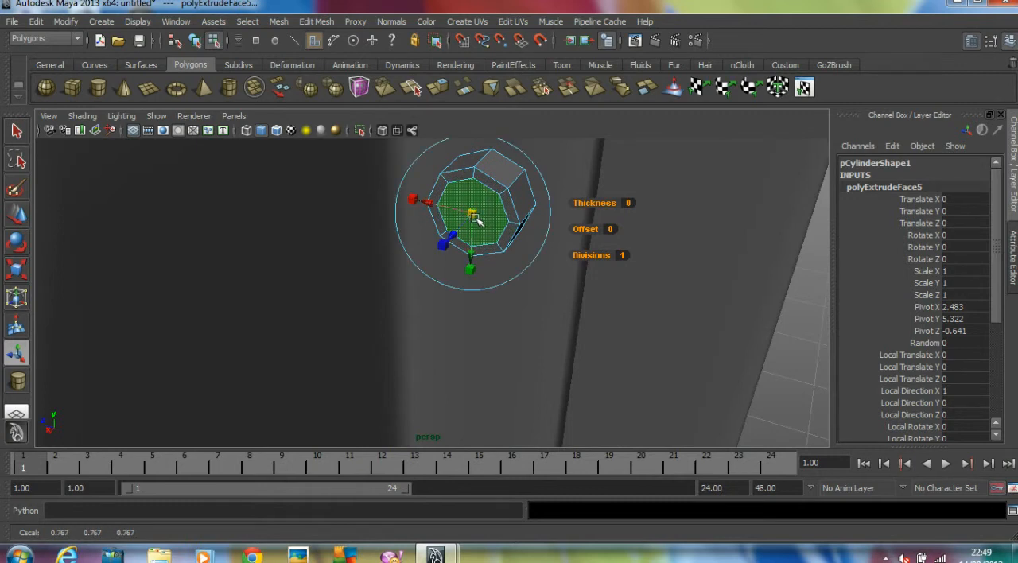
Extrude the inner cap face inward by about 0.062, then extrude it outward about 0.136 and scale it to 0.75
{"action": "key", "text": "ctrl+e"}
{"action": "left_click_drag", "start_coordinate": [455, 234], "coordinate": [463, 229]}
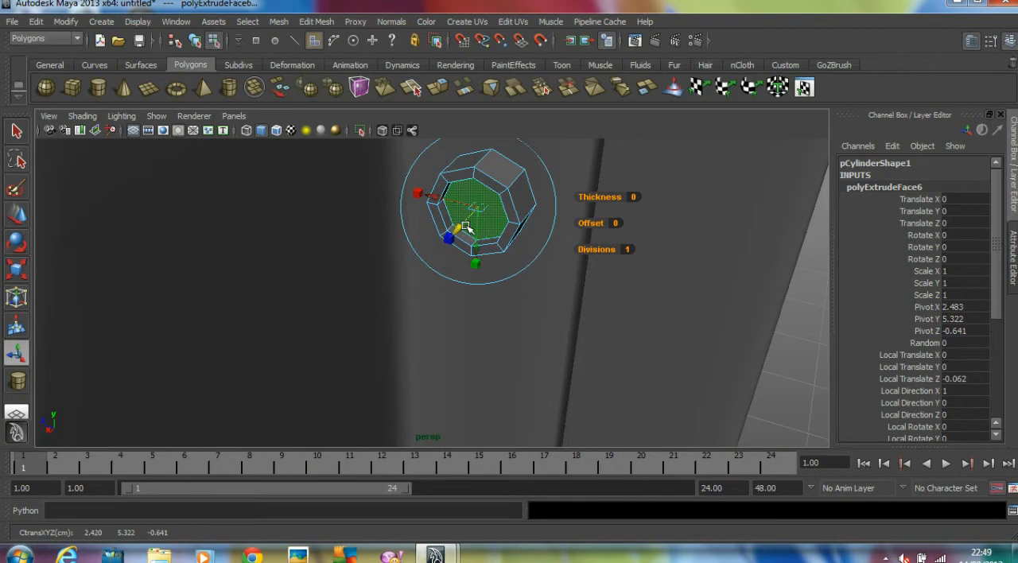
{"action": "key", "text": "ctrl+e"}
{"action": "left_click_drag", "start_coordinate": [461, 228], "coordinate": [459, 249]}
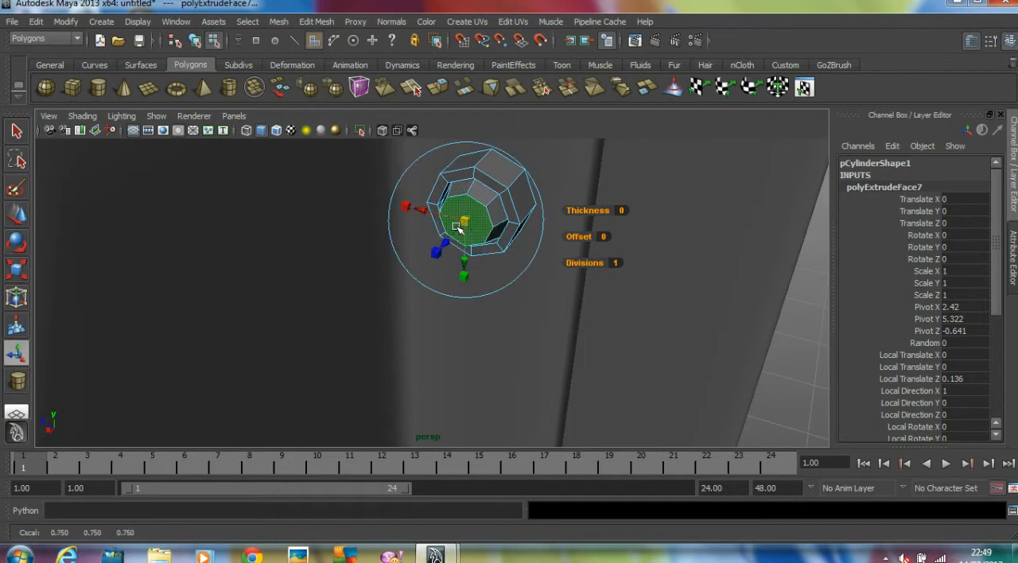
Turn on the smooth preview for the bolt and insert an edge loop around its outer side
{"action": "key", "text": "w"}
{"action": "left_click_drag", "start_coordinate": [448, 246], "coordinate": [454, 242]}
{"action": "key", "text": "3"}
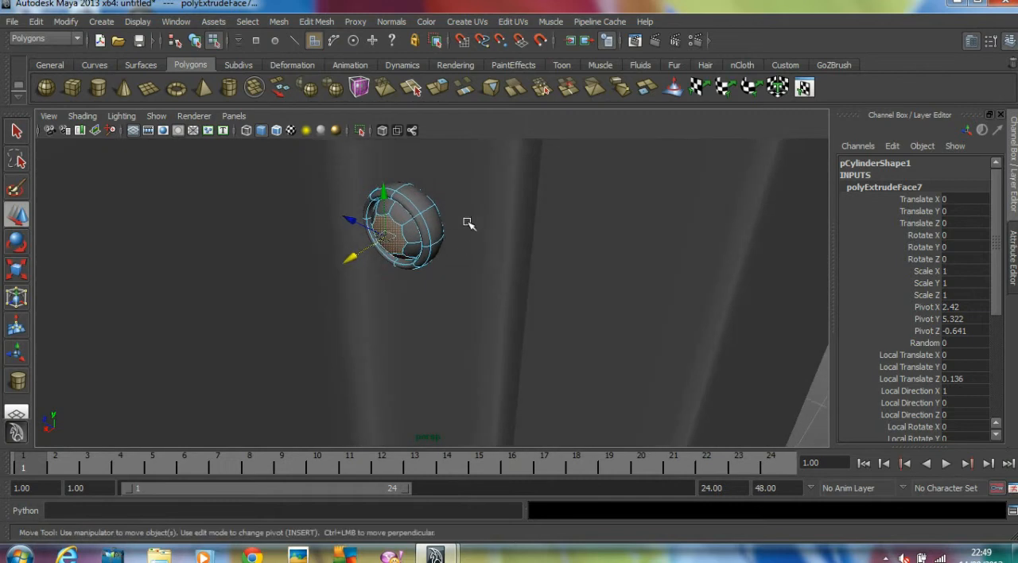
{"action": "left_click", "coordinate": [316, 22]}
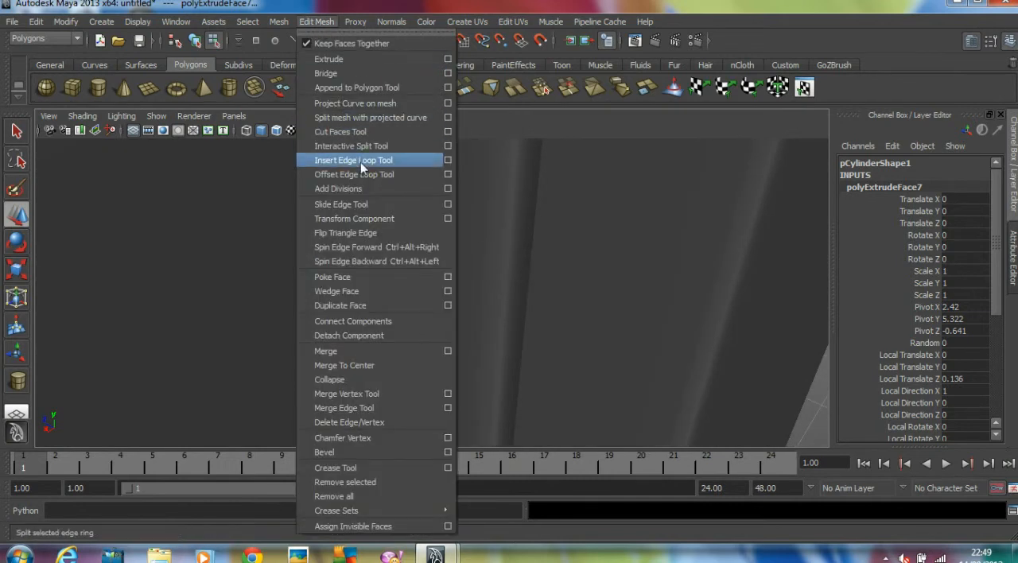
{"action": "left_click", "coordinate": [361, 161]}
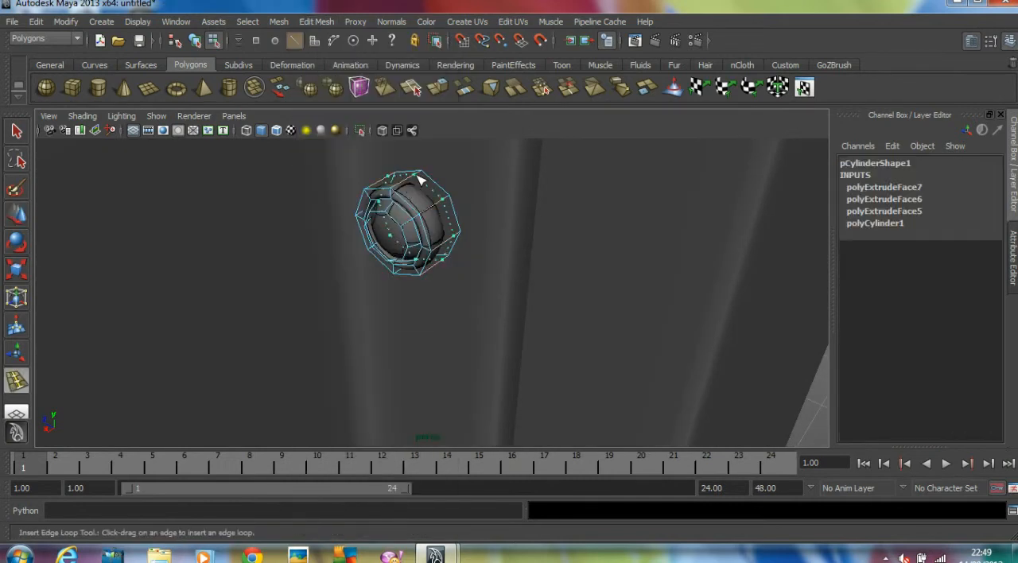
{"action": "left_click_drag", "start_coordinate": [415, 184], "coordinate": [427, 187]}
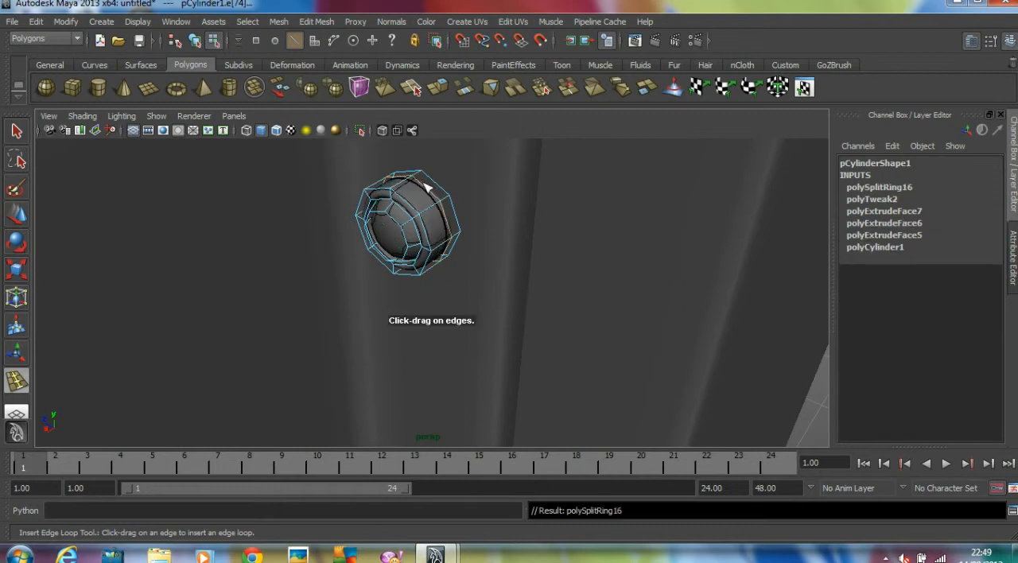
{"action": "left_click", "coordinate": [17, 213]}
{"action": "scroll", "coordinate": [388, 217], "scroll_direction": "down", "scroll_amount": 5}
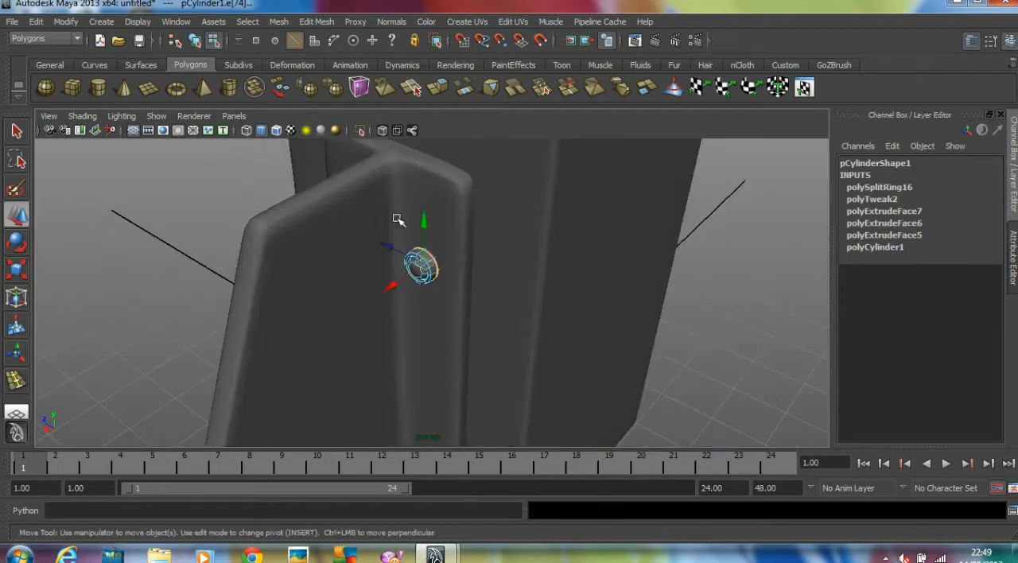
{"action": "left_click", "coordinate": [88, 205]}
{"action": "left_click", "coordinate": [199, 42]}
{"action": "left_click", "coordinate": [239, 283]}
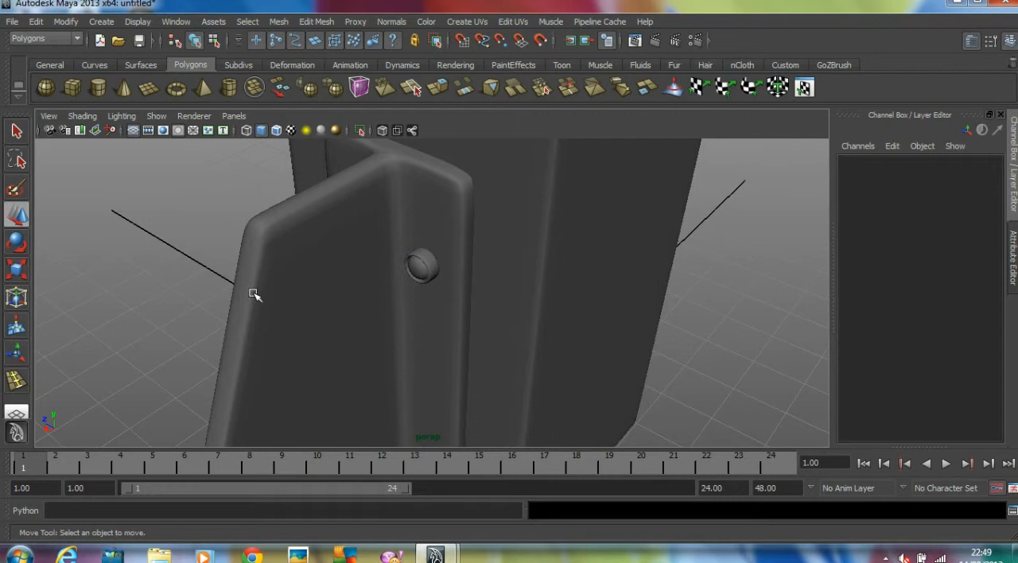
In the top view, move the whole bolt along X to about 2.213 so it sits against the flange
{"action": "left_click_drag", "start_coordinate": [252, 292], "coordinate": [255, 290], "text": "alt"}
{"action": "right_click_drag", "start_coordinate": [256, 290], "coordinate": [345, 289], "text": "alt"}
{"action": "left_click", "coordinate": [407, 271]}
{"action": "left_click_drag", "start_coordinate": [407, 272], "coordinate": [362, 276], "text": "alt"}
{"action": "key", "text": "space"}
{"action": "key", "text": "space"}
{"action": "right_click_drag", "start_coordinate": [271, 156], "coordinate": [580, 218], "text": "alt"}
{"action": "middle_click_drag", "start_coordinate": [581, 218], "coordinate": [497, 232], "text": "alt"}
{"action": "right_click_drag", "start_coordinate": [497, 232], "coordinate": [556, 231], "text": "alt"}
{"action": "middle_click_drag", "start_coordinate": [556, 232], "coordinate": [478, 237], "text": "alt"}
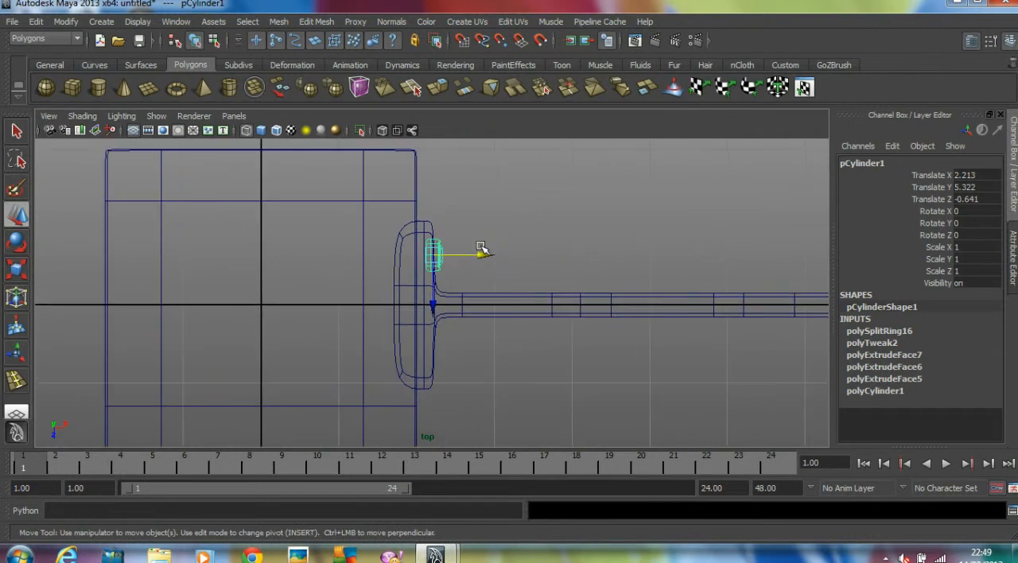
Move the flanged support and bolt together along X toward the block, bringing the bolt to about 2.136
{"action": "left_click", "coordinate": [479, 228]}
{"action": "left_click_drag", "start_coordinate": [429, 223], "coordinate": [484, 303]}
{"action": "left_click_drag", "start_coordinate": [488, 256], "coordinate": [481, 257]}
{"action": "left_click", "coordinate": [491, 249]}
{"action": "left_click", "coordinate": [434, 249]}
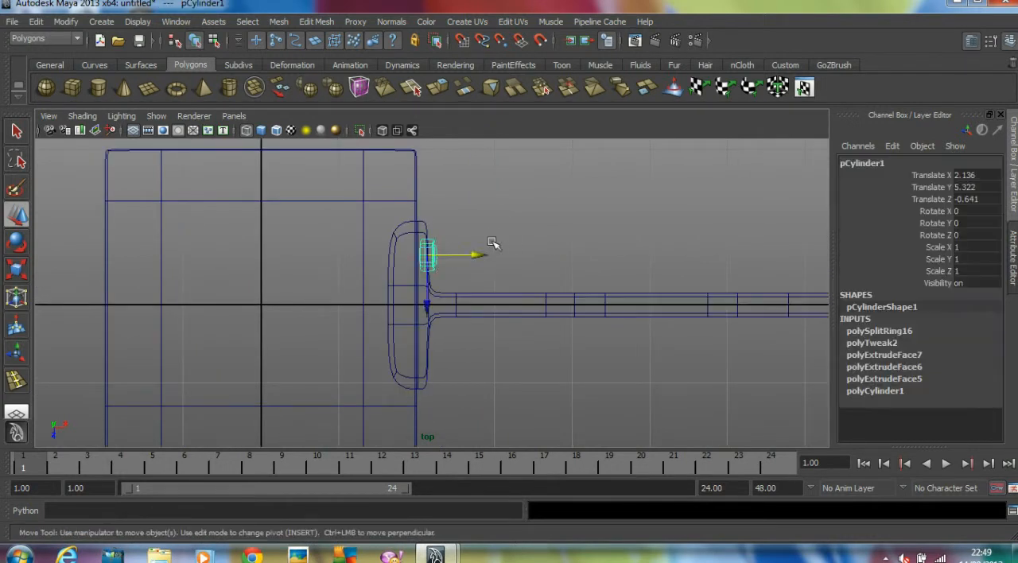
Return to the perspective view and raise the bolt along Y closer to the flange's upper end
{"action": "key", "text": "space"}
{"action": "key", "text": "space"}
{"action": "left_click_drag", "start_coordinate": [557, 215], "coordinate": [426, 190], "text": "alt"}
{"action": "right_click_drag", "start_coordinate": [552, 221], "coordinate": [398, 214], "text": "alt"}
{"action": "left_click_drag", "start_coordinate": [390, 205], "coordinate": [445, 169], "text": "alt"}
{"action": "mouse_move", "coordinate": [466, 222]}
{"action": "left_mouse_down", "text": "alt"}
{"action": "mouse_move", "coordinate": [470, 216]}
{"action": "mouse_move", "coordinate": [459, 224]}
{"action": "left_mouse_up", "text": "alt"}
Duplicate the bolt three times down the flange, spacing the copies at Y of about 4.1, 2.27 and 0.53
{"action": "key", "text": "ctrl+d"}
{"action": "left_click_drag", "start_coordinate": [440, 171], "coordinate": [439, 175]}
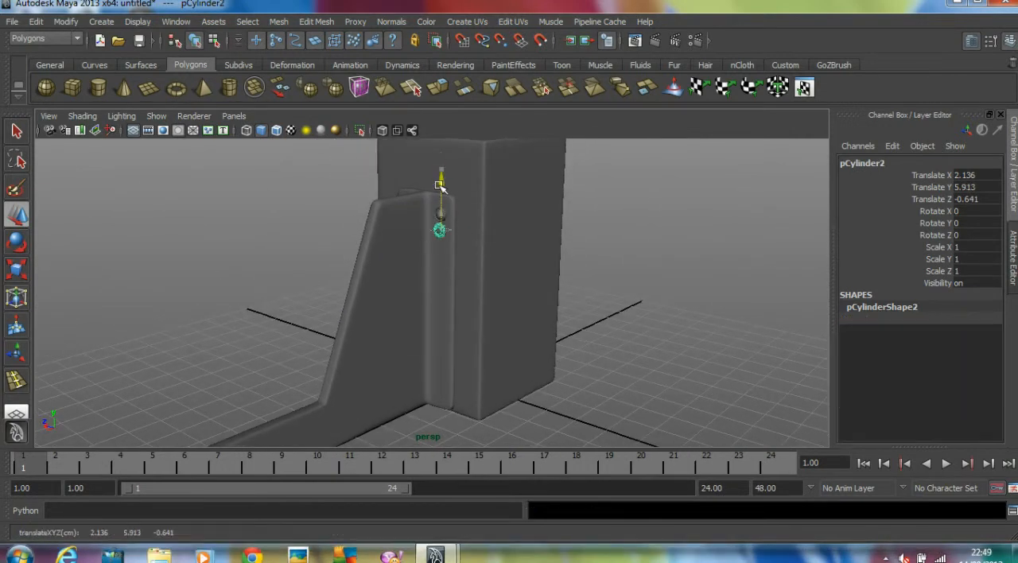
{"action": "key", "text": "ctrl+d"}
{"action": "left_click_drag", "start_coordinate": [438, 230], "coordinate": [444, 291]}
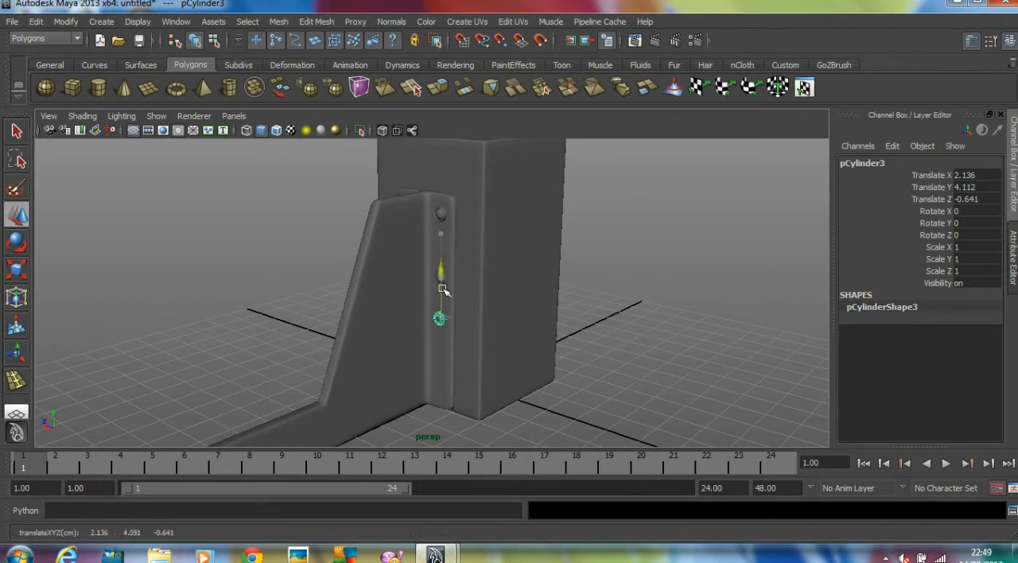
{"action": "key", "text": "ctrl+d"}
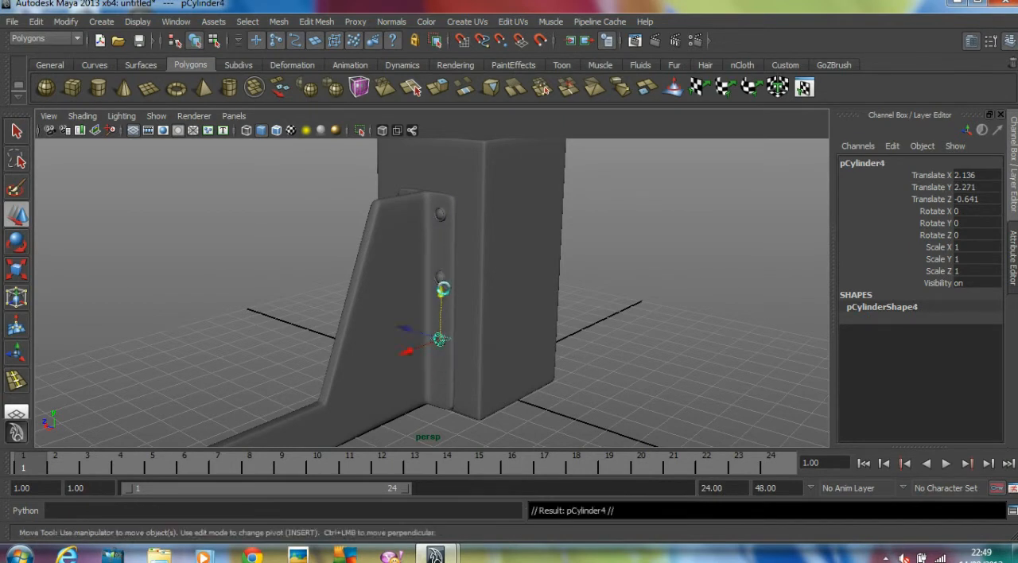
{"action": "left_click_drag", "start_coordinate": [443, 292], "coordinate": [442, 350]}
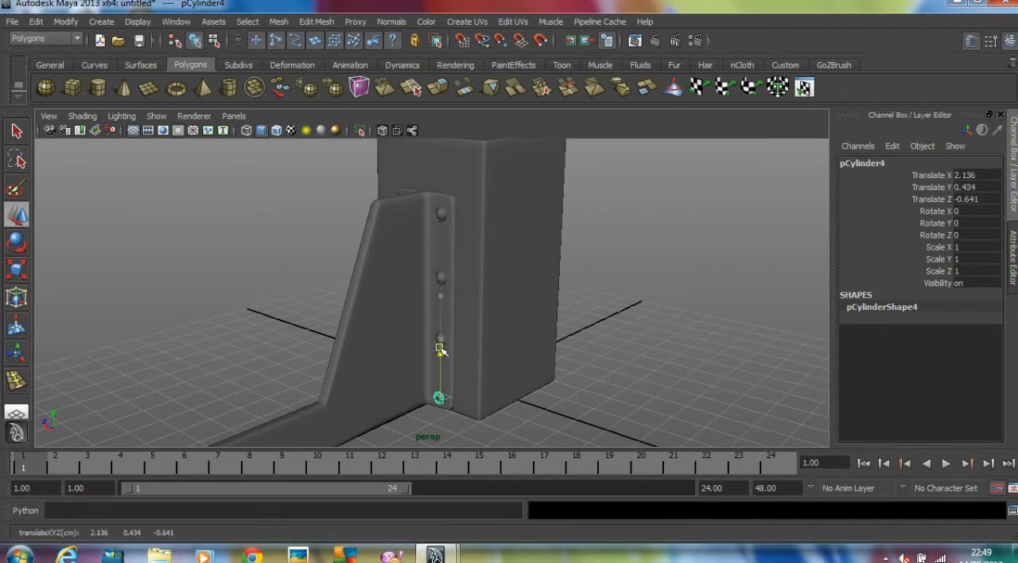
Duplicate the column of four bolts and move the copies along Z to about 0.635, on the web's other side
{"action": "left_click", "coordinate": [618, 311]}
{"action": "scroll", "coordinate": [619, 307], "scroll_direction": "down", "scroll_amount": 5}
{"action": "left_click_drag", "start_coordinate": [609, 306], "coordinate": [633, 303], "text": "alt"}
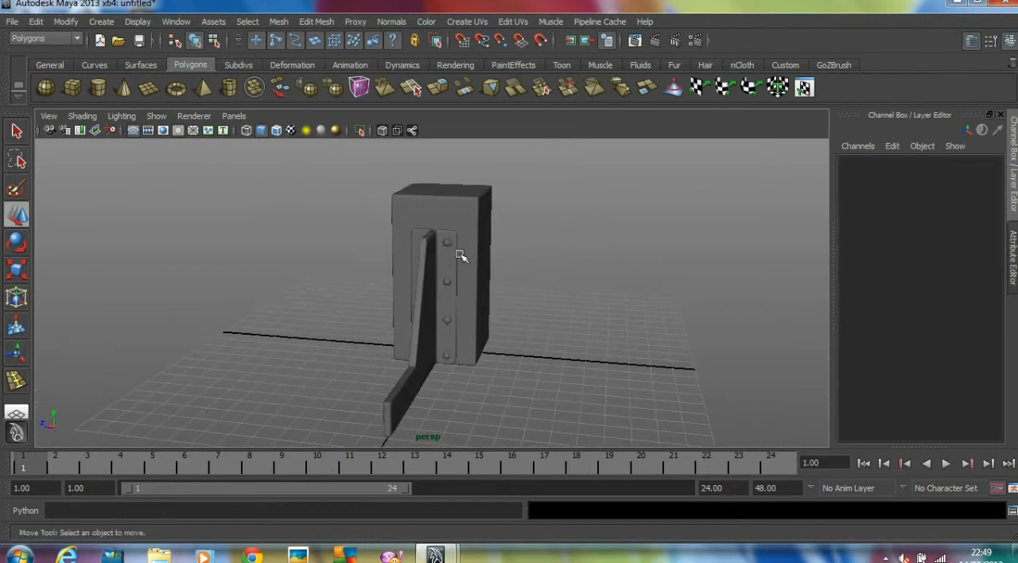
{"action": "left_click", "coordinate": [476, 347]}
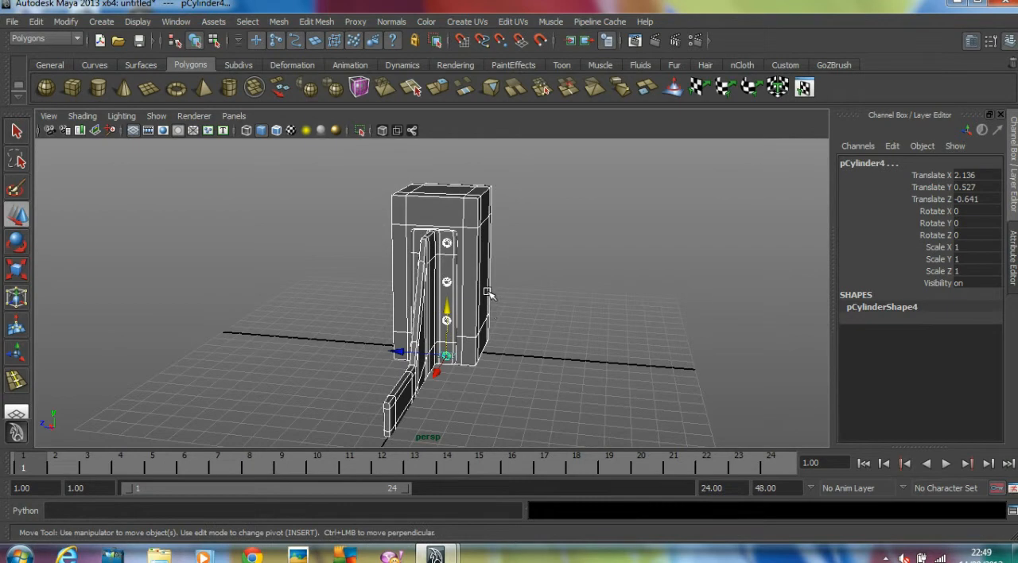
{"action": "left_click", "coordinate": [411, 211], "text": "shift"}
{"action": "left_click", "coordinate": [422, 257], "text": "shift"}
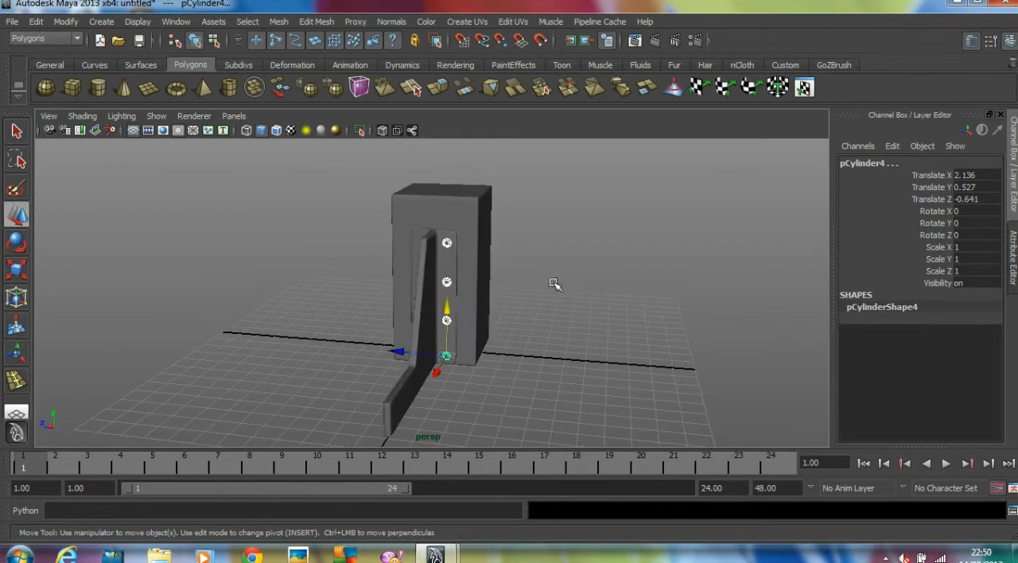
{"action": "left_click_drag", "start_coordinate": [469, 341], "coordinate": [482, 350], "text": "alt"}
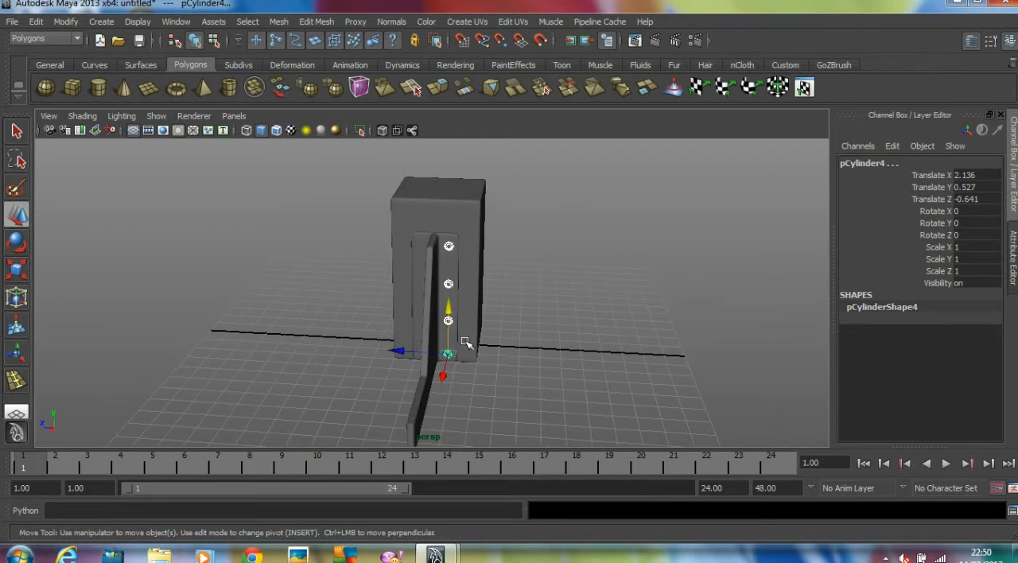
{"action": "key", "text": "ctrl+d"}
{"action": "left_click_drag", "start_coordinate": [399, 352], "coordinate": [374, 351]}
{"action": "left_click", "coordinate": [498, 322]}
Select the flanged support and all eight bolts without the block, and combine them into one mesh
{"action": "left_click_drag", "start_coordinate": [498, 322], "coordinate": [615, 313], "text": "alt"}
{"action": "left_click_drag", "start_coordinate": [357, 205], "coordinate": [691, 469]}
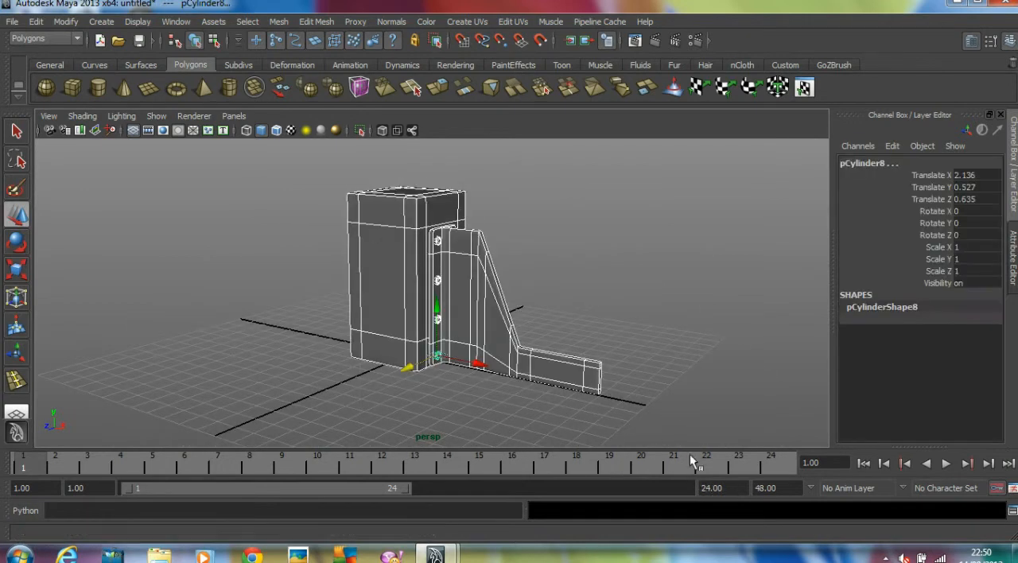
{"action": "left_click", "coordinate": [386, 231], "text": "shift"}
{"action": "left_click_drag", "start_coordinate": [469, 239], "coordinate": [625, 250], "text": "alt"}
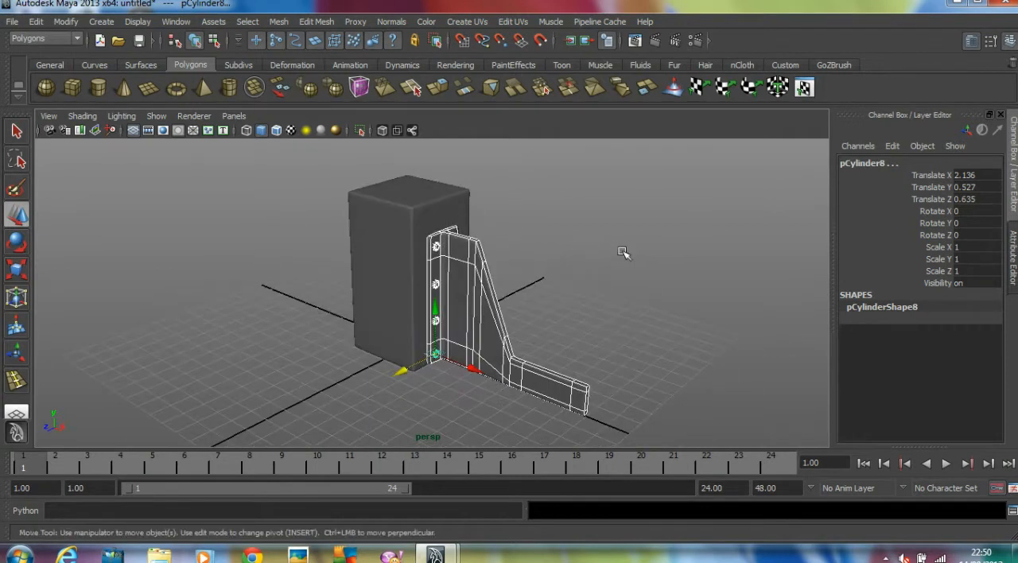
{"action": "left_click", "coordinate": [278, 22]}
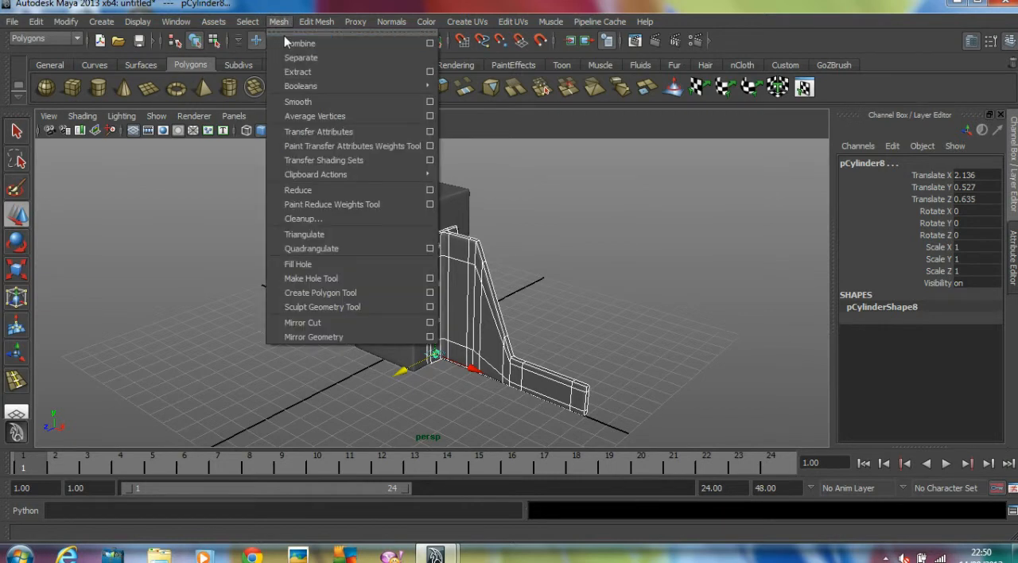
{"action": "left_click", "coordinate": [294, 44]}
{"action": "left_click", "coordinate": [698, 284]}
Compare the pivots of the combined support and the block in the top view, then activate the Rotate tool on the support
{"action": "left_click_drag", "start_coordinate": [698, 284], "coordinate": [610, 351], "text": "alt"}
{"action": "left_click", "coordinate": [509, 308]}
{"action": "key", "text": "w"}
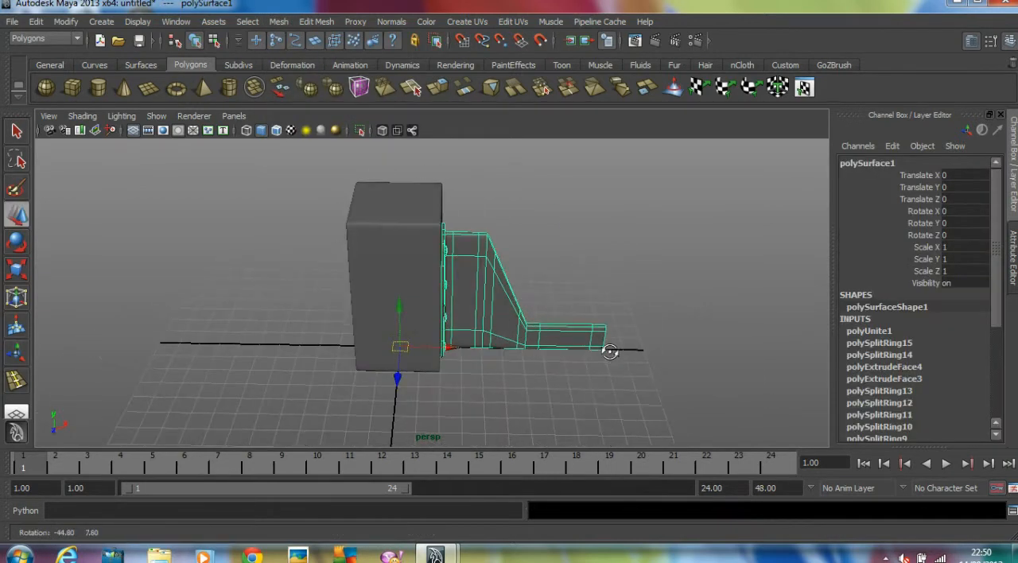
{"action": "key", "text": "space"}
{"action": "key", "text": "space"}
{"action": "right_click_drag", "start_coordinate": [396, 261], "coordinate": [150, 273], "text": "alt"}
{"action": "middle_click_drag", "start_coordinate": [385, 293], "coordinate": [374, 299], "text": "alt"}
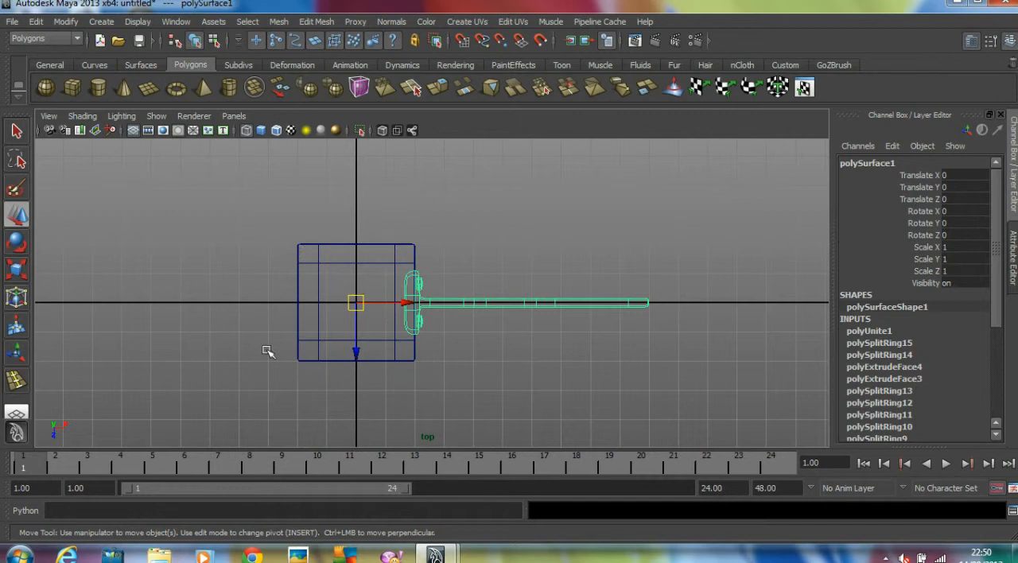
{"action": "left_click", "coordinate": [325, 275]}
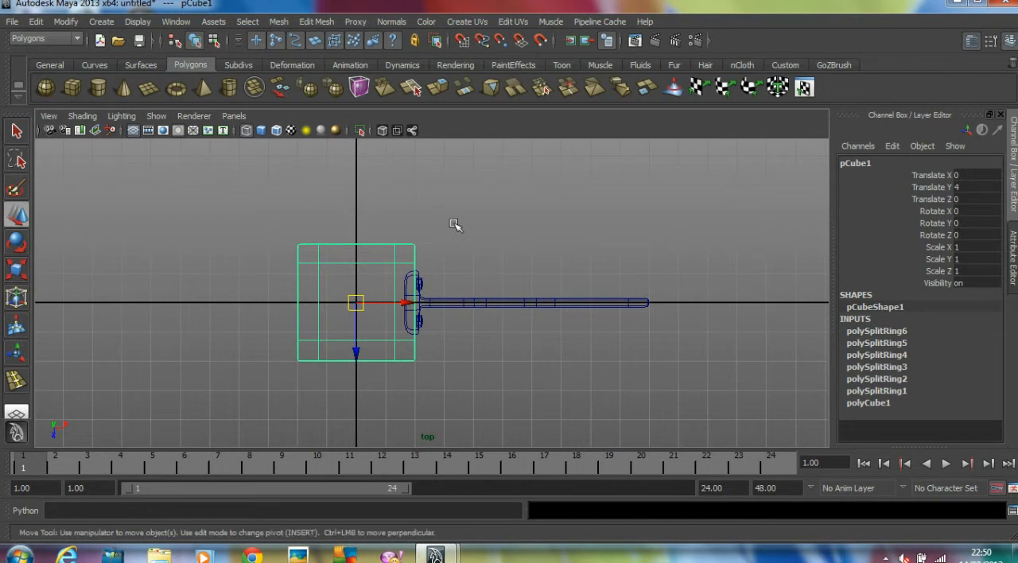
{"action": "left_click", "coordinate": [461, 306]}
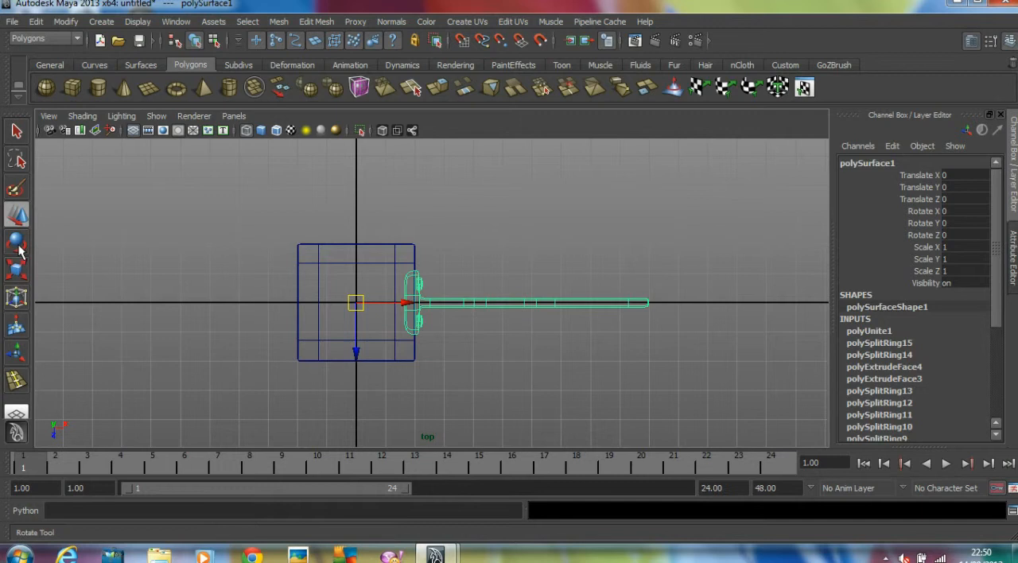
{"action": "key", "text": "e"}
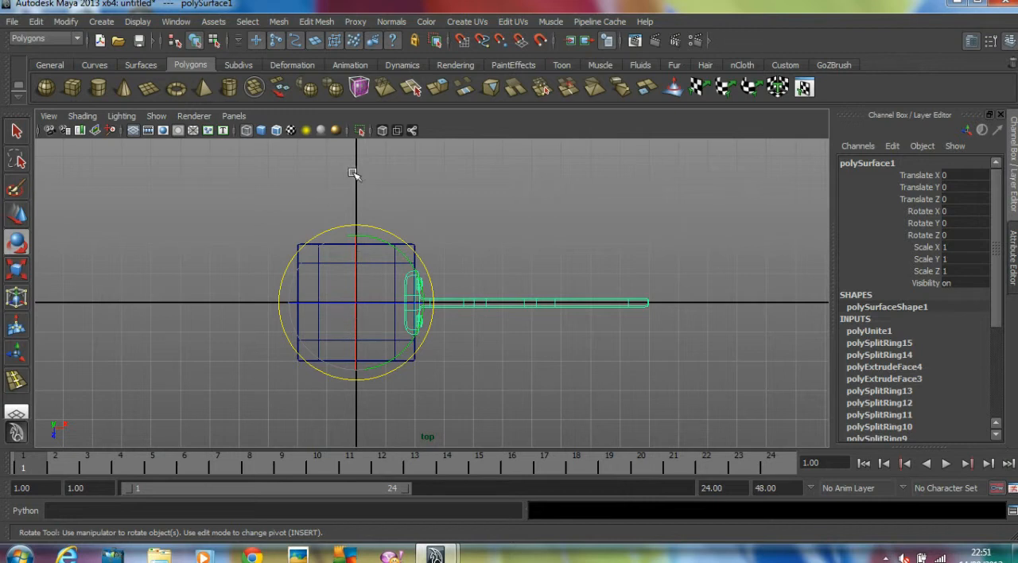
Open the Duplicate Special options for the combined support and reset them to their defaults
{"action": "left_click", "coordinate": [36, 22]}
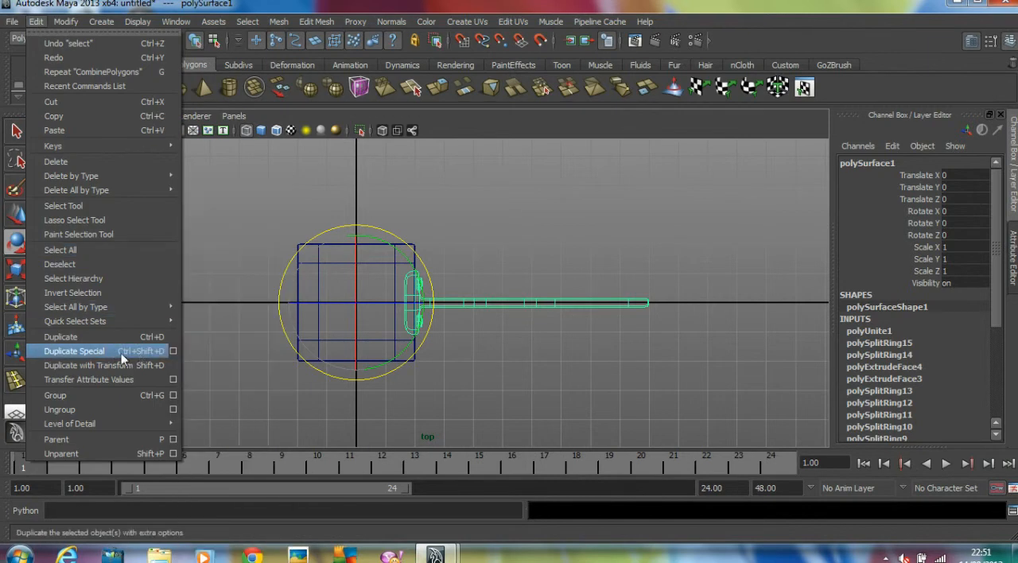
{"action": "left_click", "coordinate": [174, 355]}
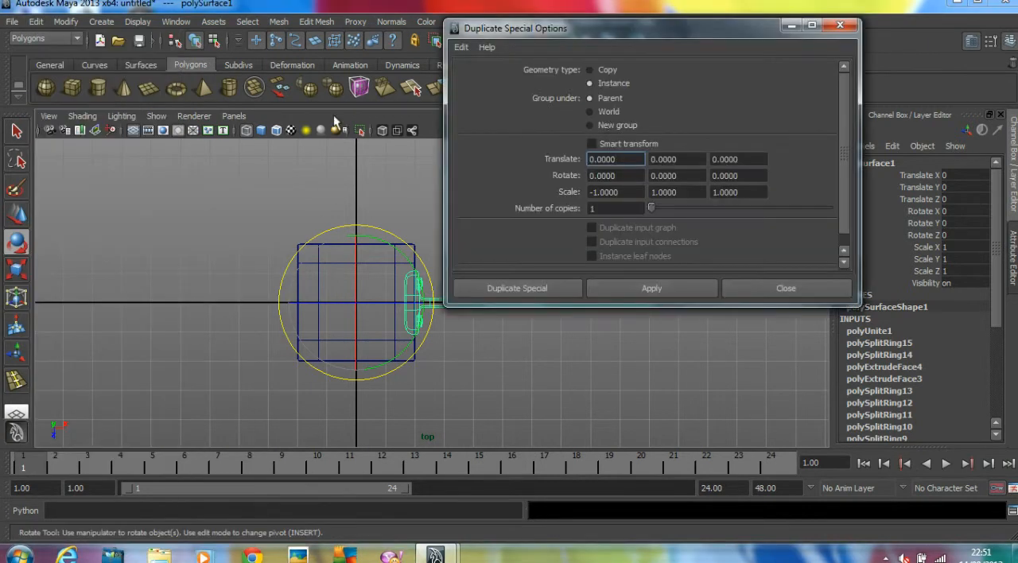
{"action": "left_click", "coordinate": [462, 47]}
{"action": "left_click", "coordinate": [484, 76]}
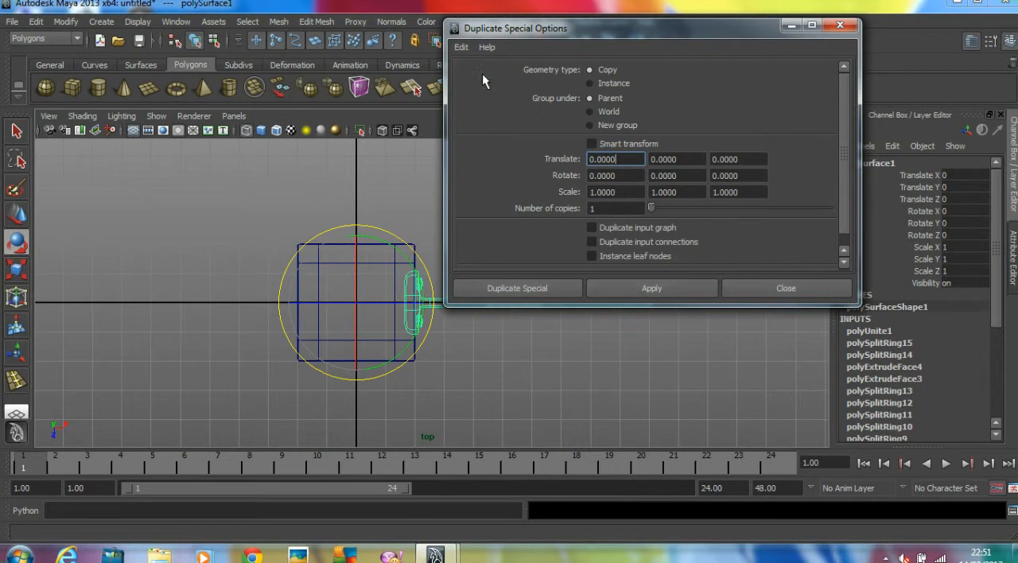
{"action": "left_click", "coordinate": [467, 47]}
{"action": "left_click", "coordinate": [482, 76]}
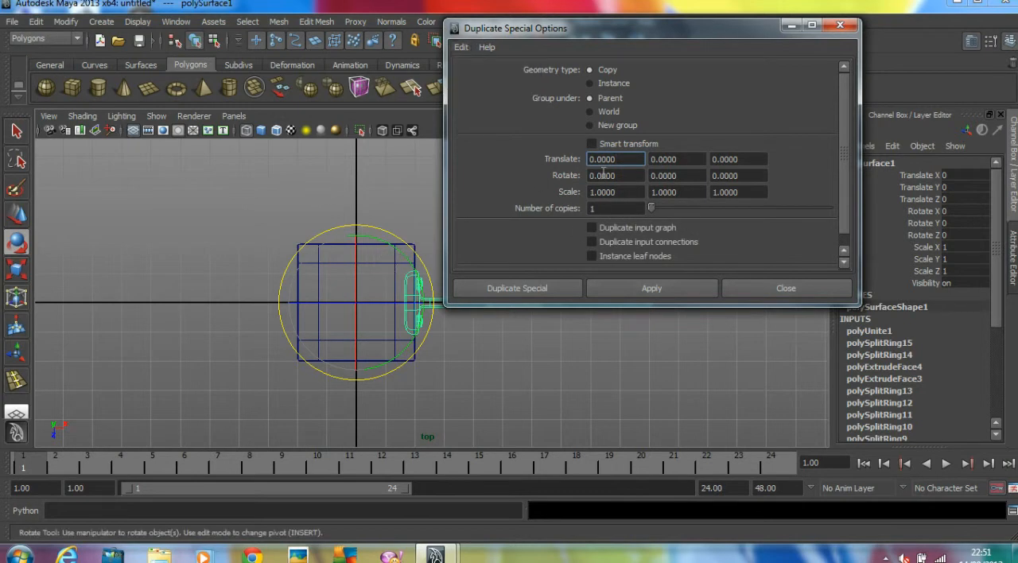
Duplicate the support three times around the block with a Y rotation of 90 per copy, and reset the duplicate options
{"action": "left_click_drag", "start_coordinate": [614, 179], "coordinate": [555, 180]}
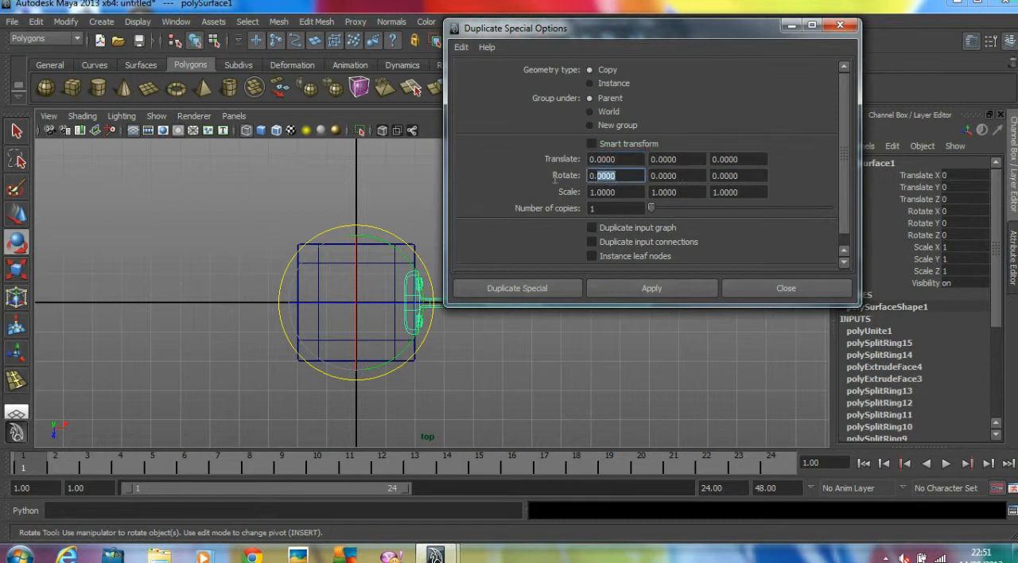
{"action": "left_click_drag", "start_coordinate": [679, 177], "coordinate": [571, 174]}
{"action": "type", "text": "90"}
{"action": "key", "text": "Return"}
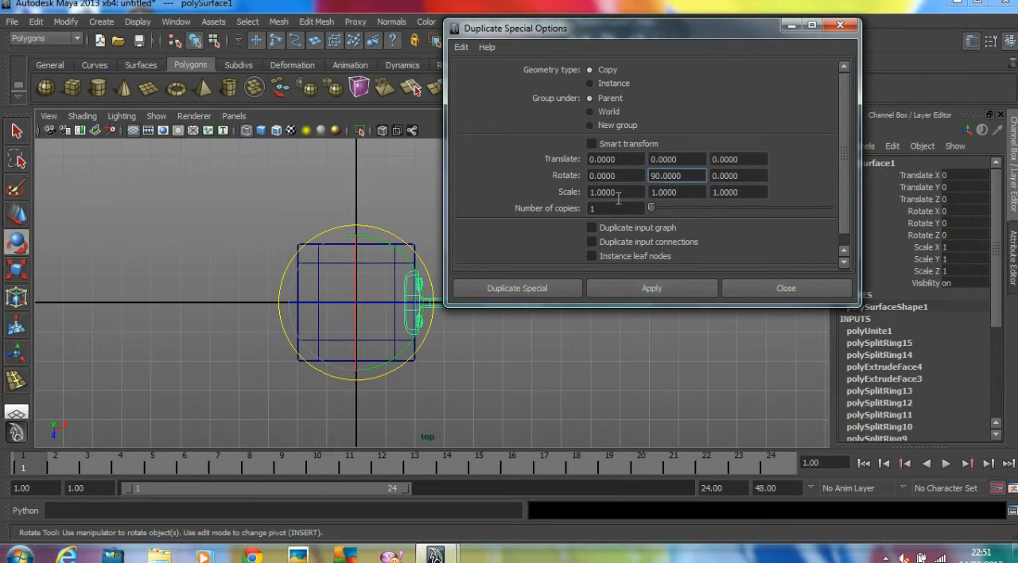
{"action": "left_click_drag", "start_coordinate": [621, 209], "coordinate": [528, 208]}
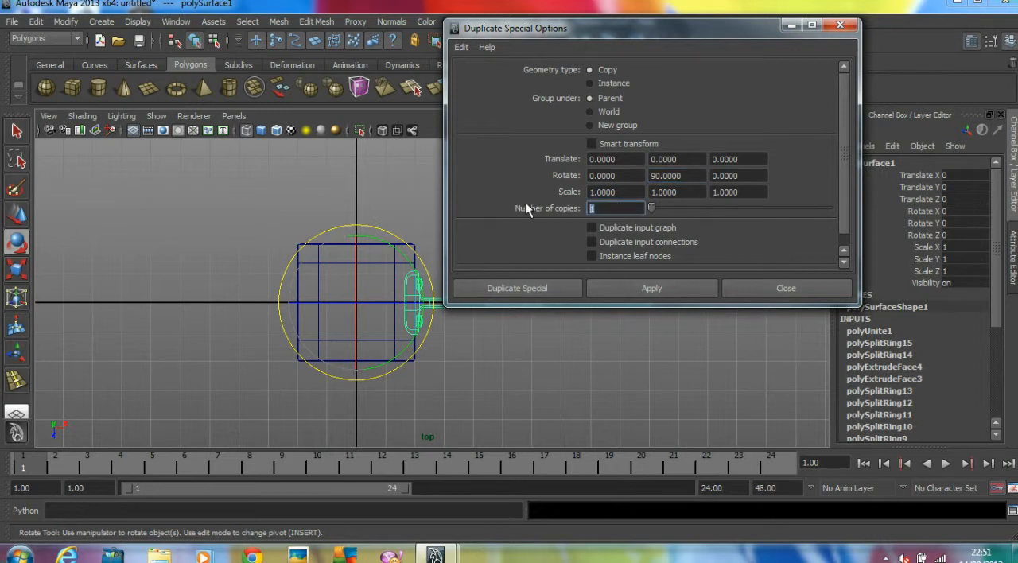
{"action": "left_click", "coordinate": [647, 290]}
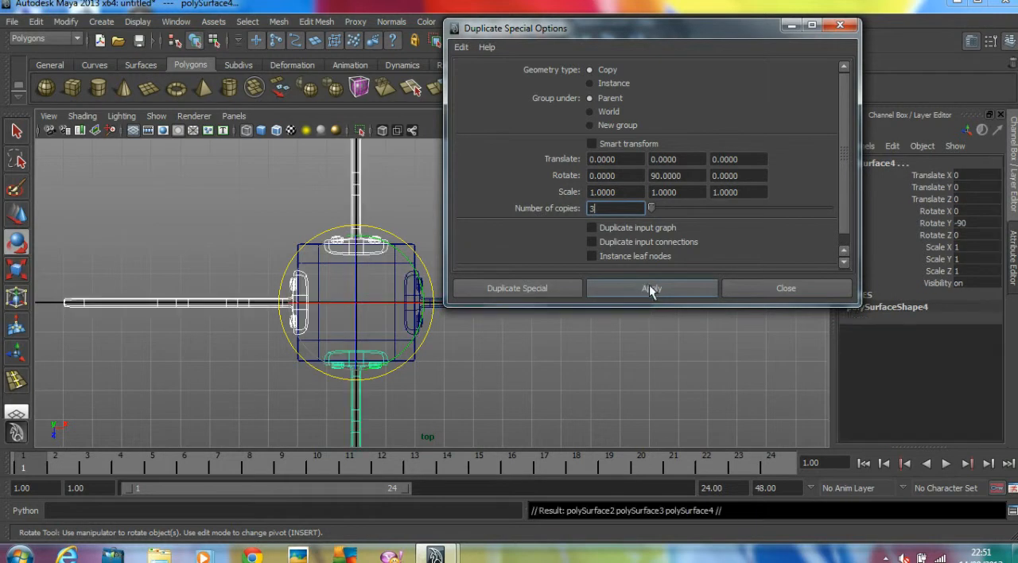
{"action": "left_click", "coordinate": [462, 47]}
{"action": "left_click", "coordinate": [466, 71]}
{"action": "left_click", "coordinate": [756, 290]}
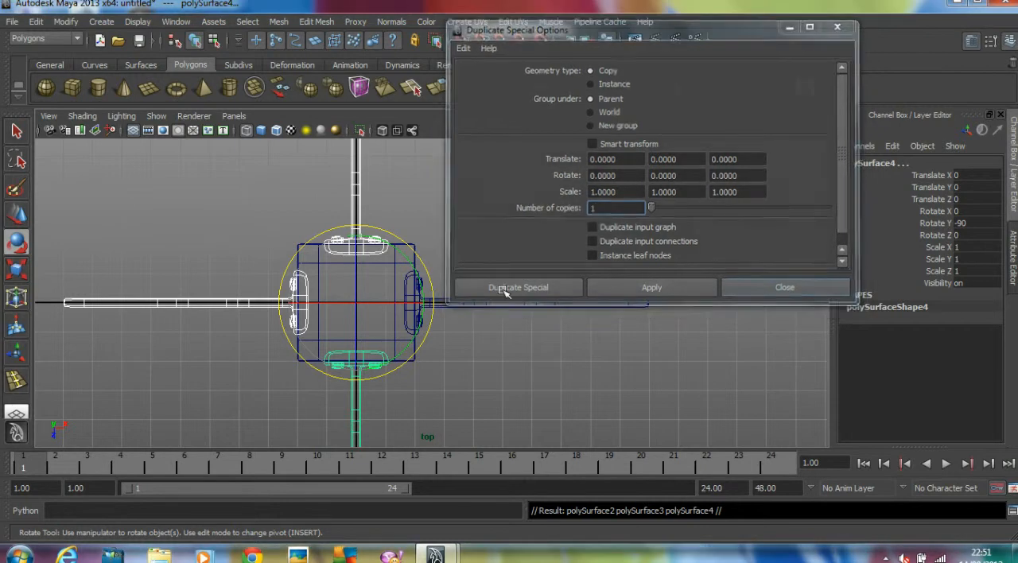
Draw a flat polygon cube about 4.52 wide, 4.42 deep and 0.32 high around the block's outline in the top view
{"action": "left_click", "coordinate": [525, 245]}
{"action": "scroll", "coordinate": [526, 245], "scroll_direction": "down", "scroll_amount": 2}
{"action": "key", "text": "space"}
{"action": "key", "text": "space"}
{"action": "left_click_drag", "start_coordinate": [538, 236], "coordinate": [350, 221], "text": "alt"}
{"action": "right_click_drag", "start_coordinate": [351, 220], "coordinate": [512, 233], "text": "alt"}
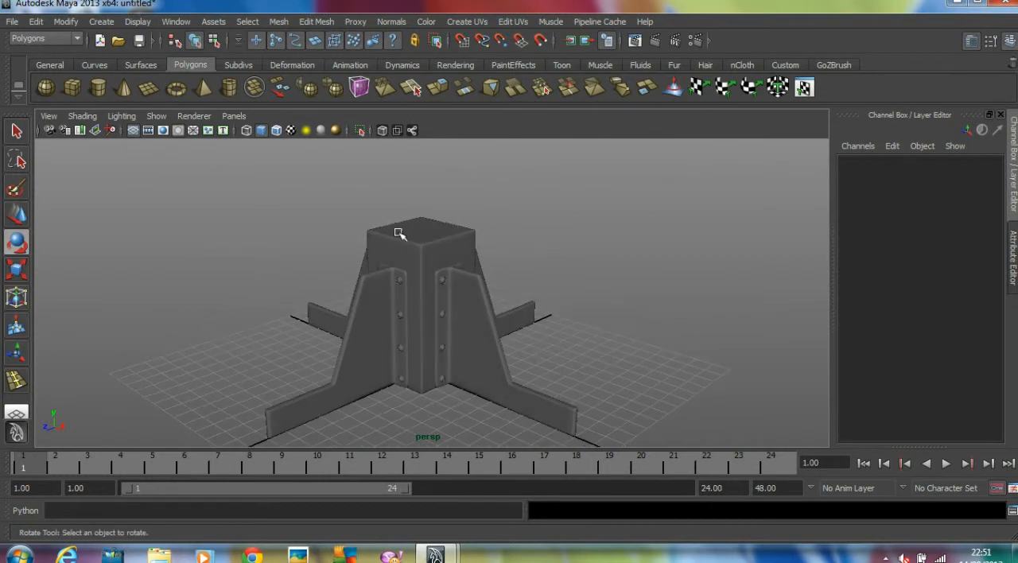
{"action": "left_click", "coordinate": [71, 87]}
{"action": "key", "text": "space"}
{"action": "key", "text": "space"}
{"action": "middle_click_drag", "start_coordinate": [317, 234], "coordinate": [358, 221], "text": "alt"}
{"action": "scroll", "coordinate": [357, 221], "scroll_direction": "up", "scroll_amount": 2}
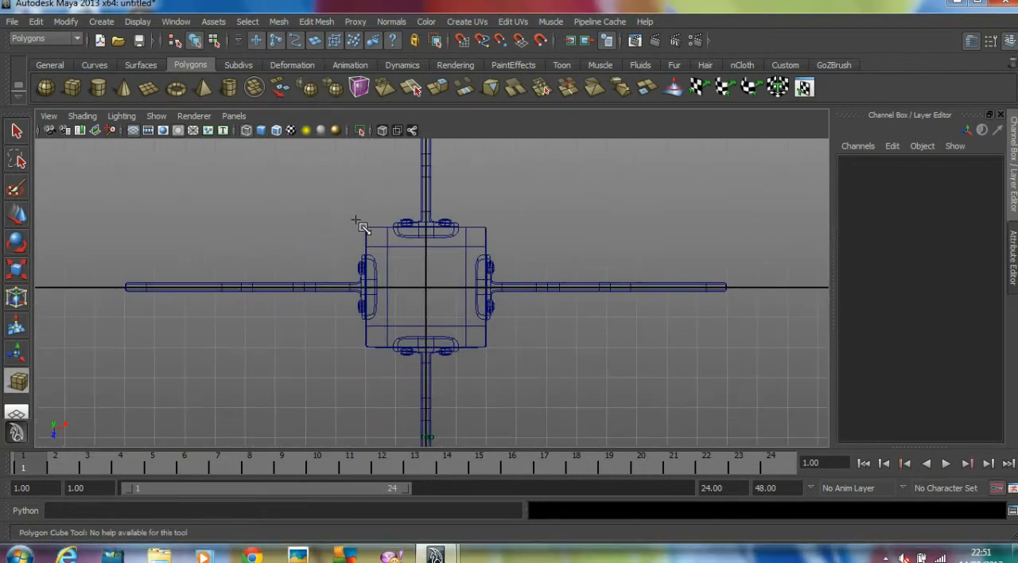
{"action": "left_click_drag", "start_coordinate": [357, 220], "coordinate": [492, 355]}
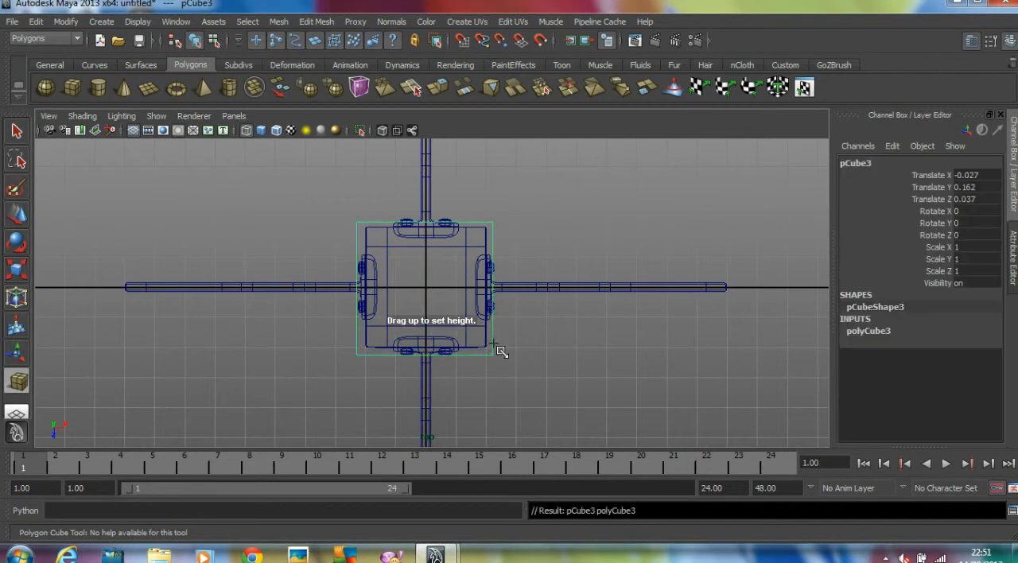
Snap the flat slab to the grid origin and raise it to Y of about 7.912, at the top of the block
{"action": "key", "text": "w"}
{"action": "left_click_drag", "start_coordinate": [427, 292], "coordinate": [425, 290]}
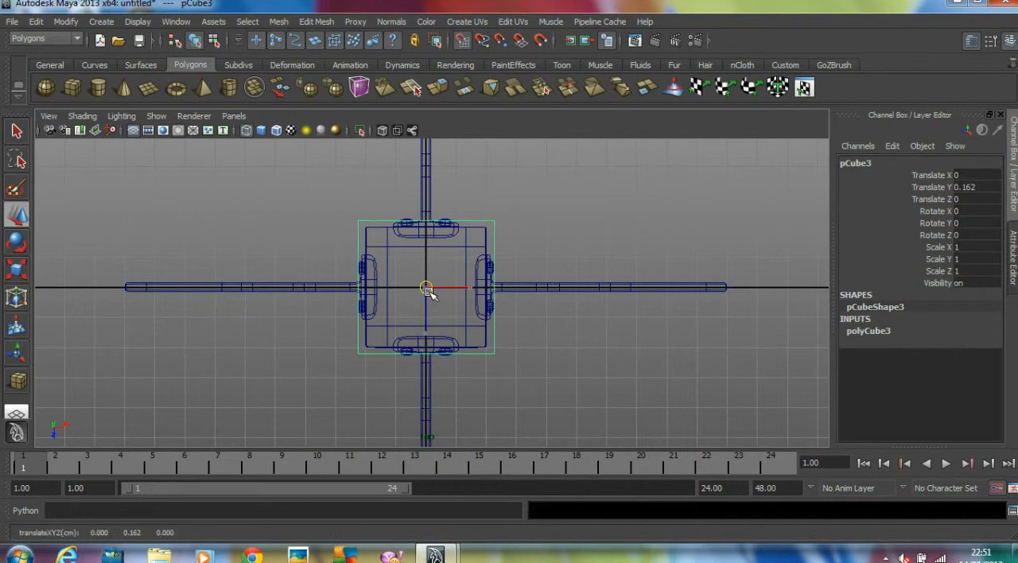
{"action": "key", "text": "space"}
{"action": "key", "text": "space"}
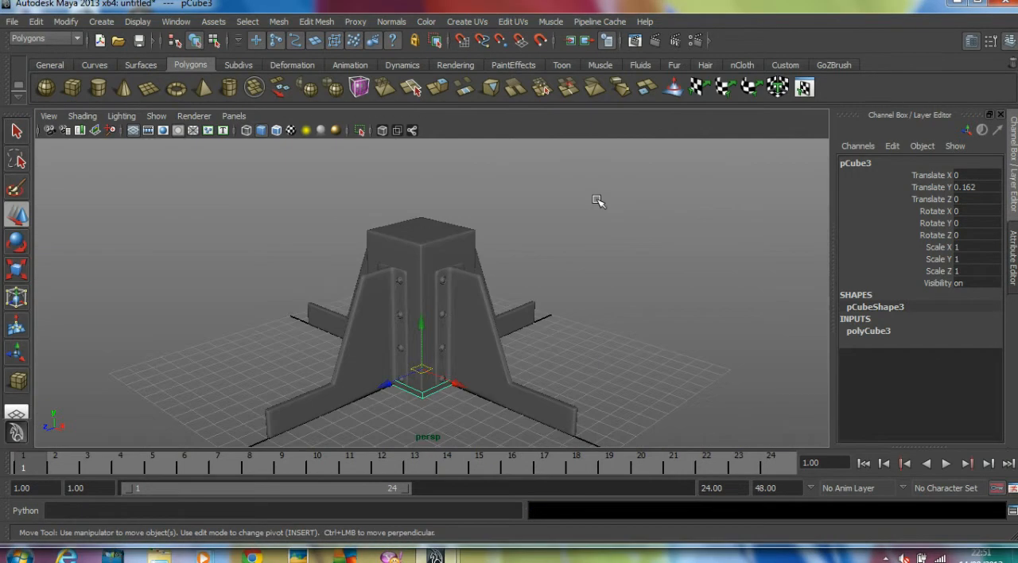
{"action": "left_click", "coordinate": [423, 319]}
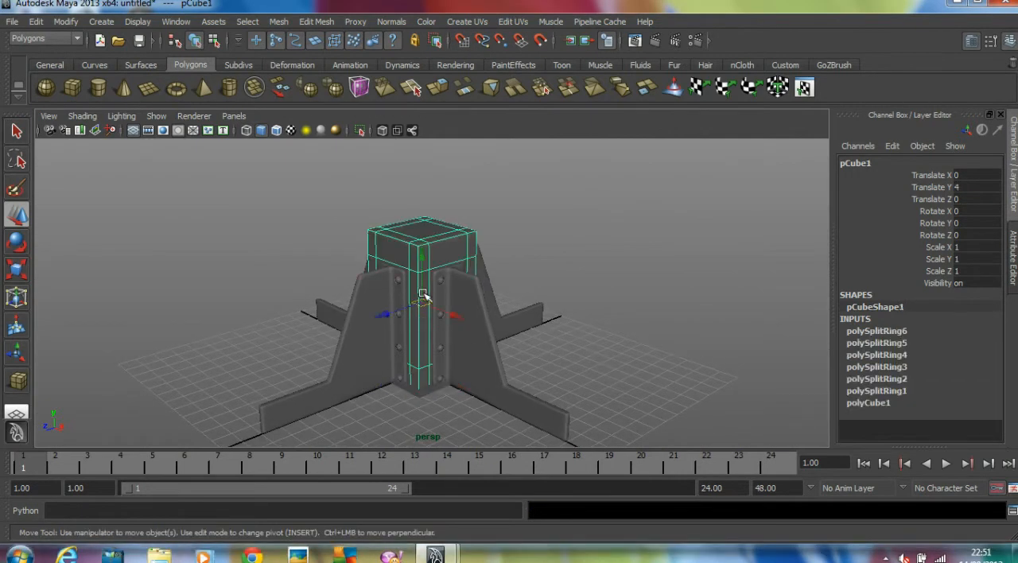
{"action": "left_click", "coordinate": [423, 390]}
{"action": "left_click_drag", "start_coordinate": [423, 352], "coordinate": [422, 187]}
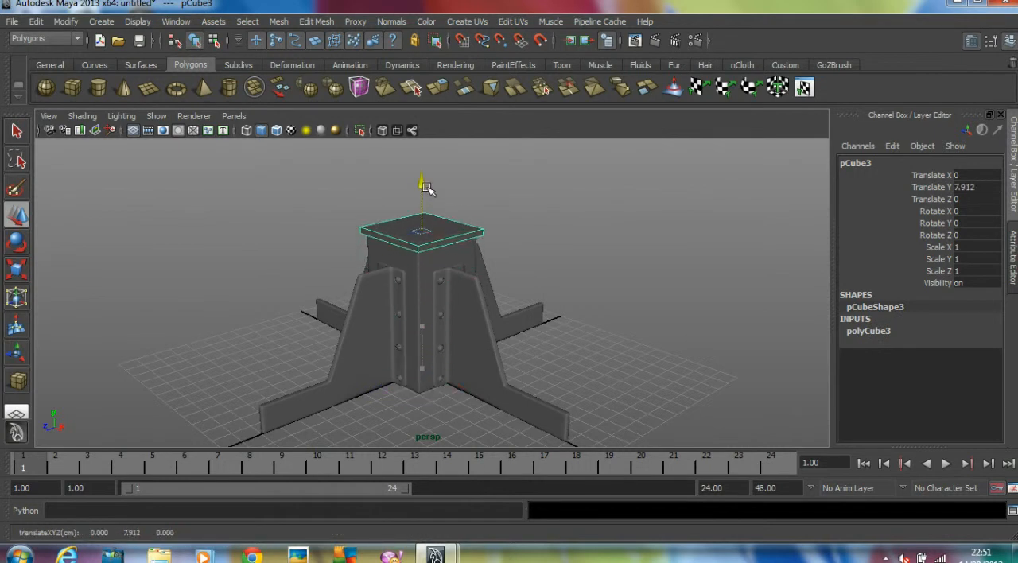
Set the cap slab's width and depth to 4.5 and its height to 0.5
{"action": "left_click", "coordinate": [870, 331]}
{"action": "double_click", "coordinate": [979, 344]}
{"action": "double_click", "coordinate": [984, 366]}
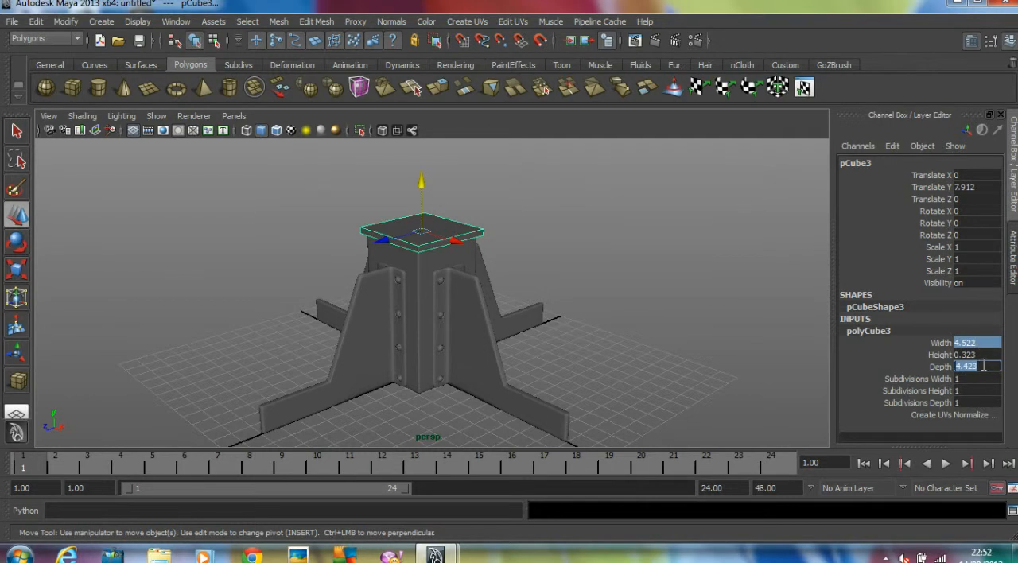
{"action": "type", "text": "4.5"}
{"action": "key", "text": "Return"}
{"action": "mouse_move", "coordinate": [490, 280]}
{"action": "left_mouse_down", "text": "alt"}
{"action": "mouse_move", "coordinate": [546, 273]}
{"action": "mouse_move", "coordinate": [489, 272]}
{"action": "left_mouse_up", "text": "alt"}
{"action": "right_click_drag", "start_coordinate": [489, 272], "coordinate": [604, 291], "text": "alt"}
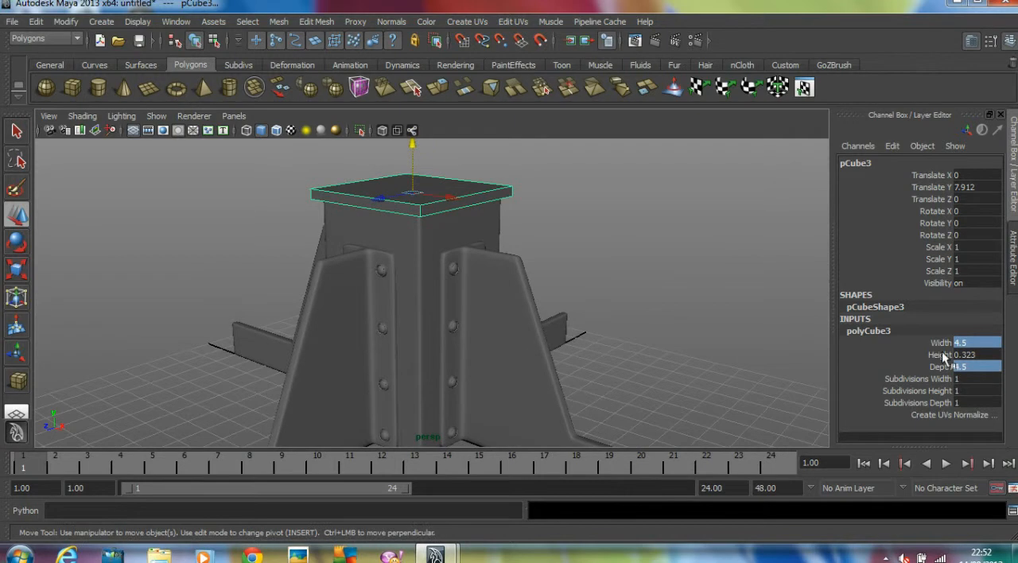
{"action": "double_click", "coordinate": [988, 355]}
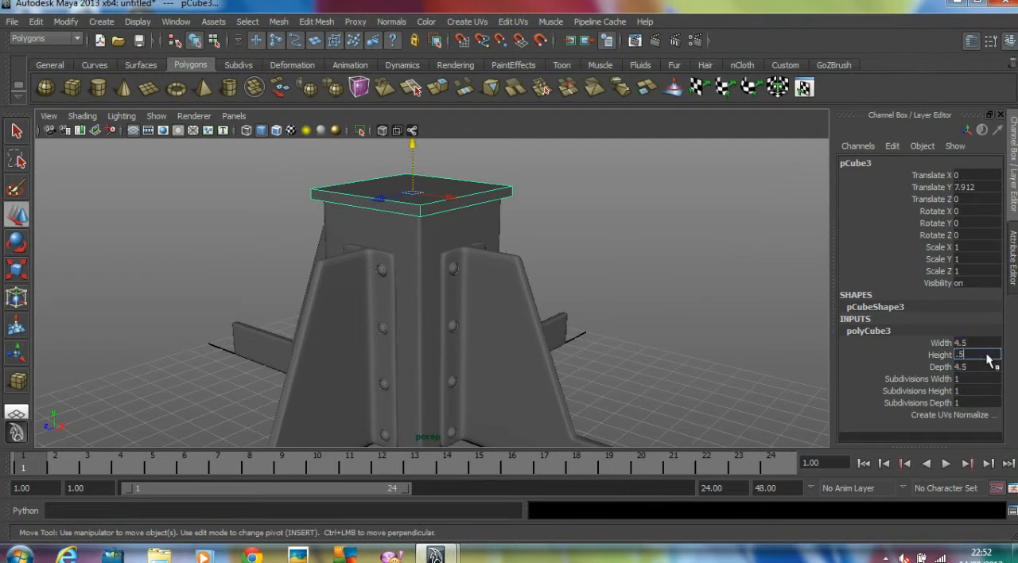
{"action": "type", "text": ".5"}
{"action": "key", "text": "Return"}
Turn on the smooth mesh preview for the cap slab
{"action": "left_click", "coordinate": [595, 261]}
{"action": "left_click_drag", "start_coordinate": [595, 261], "coordinate": [486, 252], "text": "alt"}
{"action": "left_click", "coordinate": [488, 252]}
{"action": "key", "text": "3"}
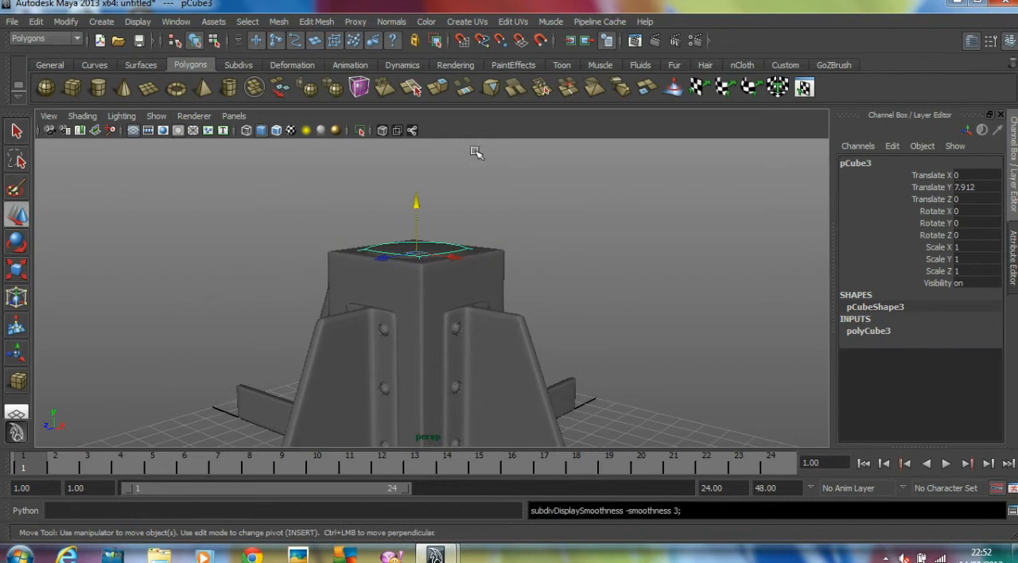
Insert six edge loops near the cap slab's borders to sharpen its smoothed edges, and return to object selection
{"action": "left_click", "coordinate": [318, 21]}
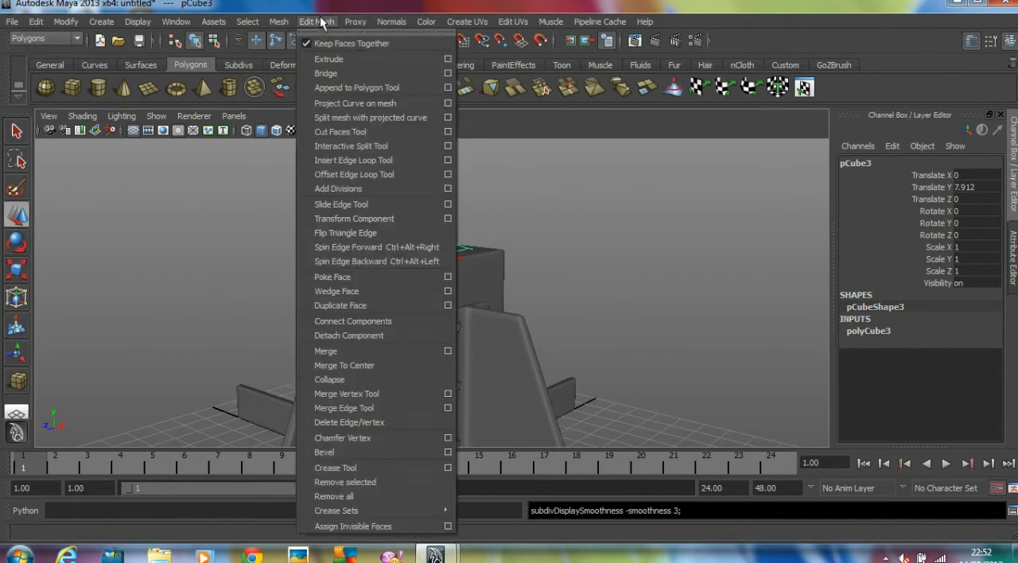
{"action": "left_click", "coordinate": [365, 160]}
{"action": "scroll", "coordinate": [591, 241], "scroll_direction": "up", "scroll_amount": 5}
{"action": "scroll", "coordinate": [590, 240], "scroll_direction": "up", "scroll_amount": 3}
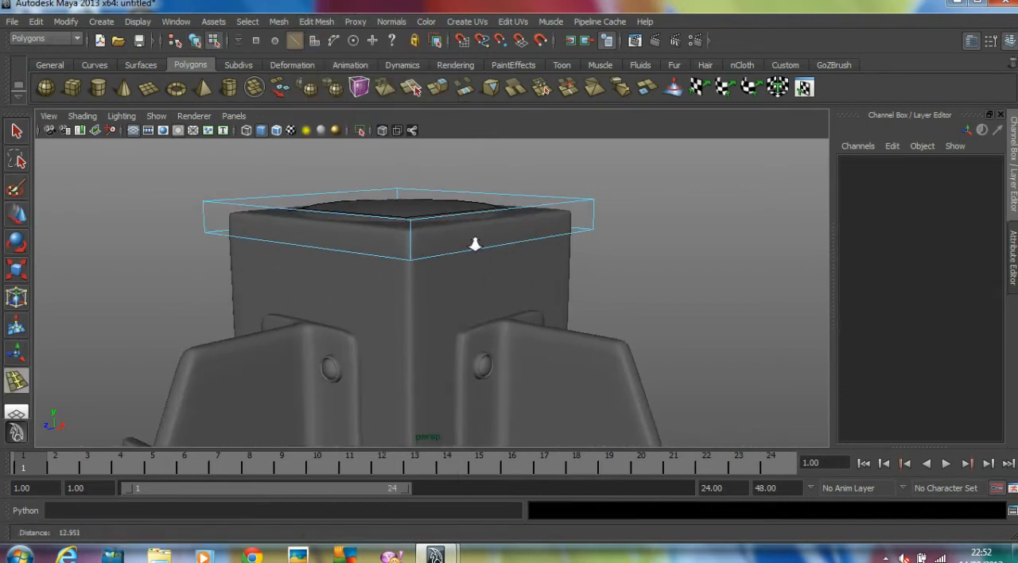
{"action": "left_click_drag", "start_coordinate": [412, 223], "coordinate": [502, 337]}
{"action": "left_click_drag", "start_coordinate": [208, 262], "coordinate": [210, 266]}
{"action": "left_click_drag", "start_coordinate": [238, 271], "coordinate": [488, 266], "text": "alt"}
{"action": "left_click_drag", "start_coordinate": [525, 316], "coordinate": [469, 316]}
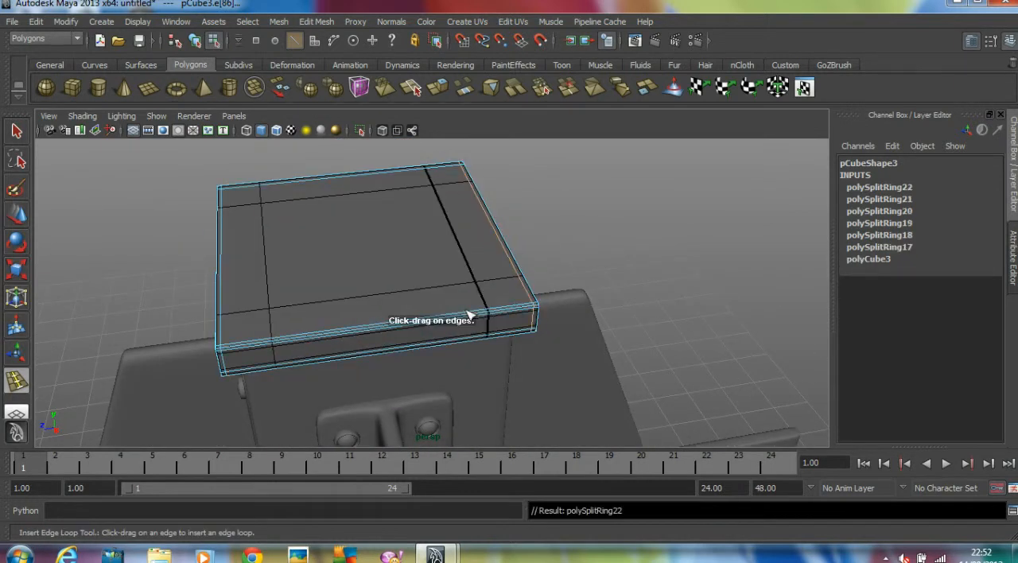
{"action": "left_click", "coordinate": [26, 219]}
{"action": "left_click", "coordinate": [65, 214]}
{"action": "scroll", "coordinate": [87, 214], "scroll_direction": "down", "scroll_amount": 4}
{"action": "left_click_drag", "start_coordinate": [93, 214], "coordinate": [184, 207], "text": "alt"}
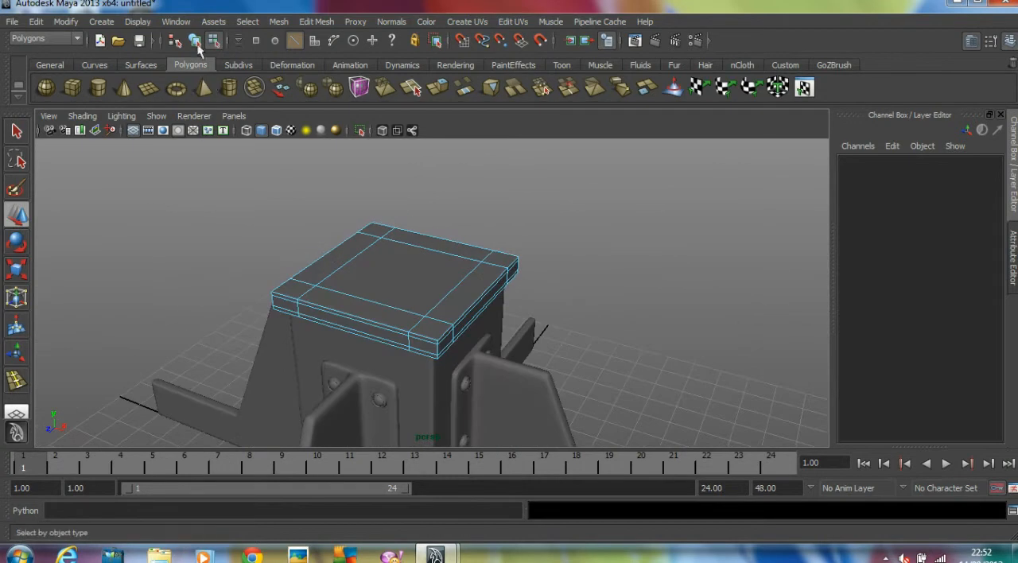
{"action": "left_click", "coordinate": [196, 42]}
Duplicate the cap slab and move the copy down to Y of about 0.348, at the foot of the block
{"action": "left_click_drag", "start_coordinate": [186, 282], "coordinate": [336, 198], "text": "alt"}
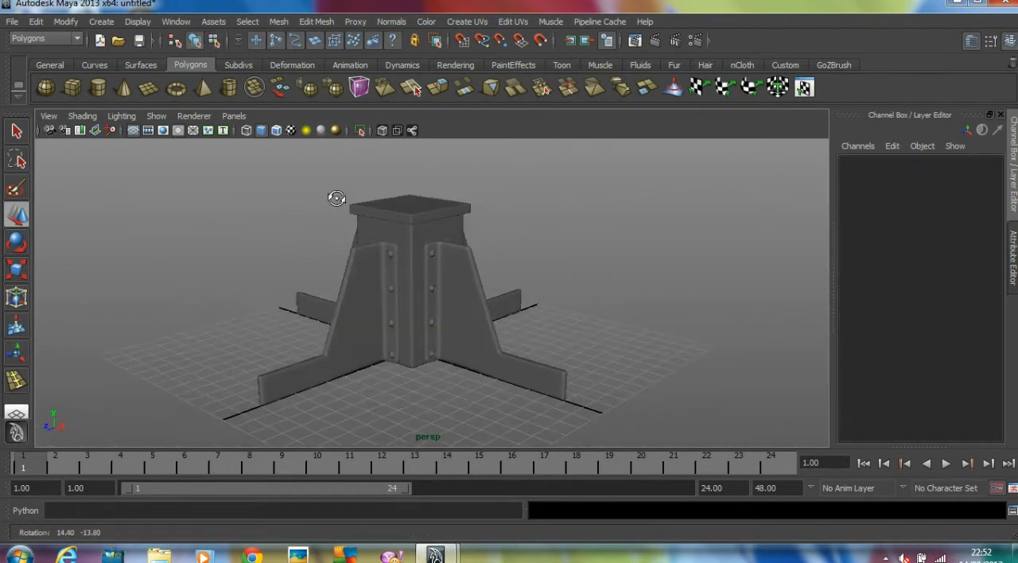
{"action": "left_click", "coordinate": [410, 206]}
{"action": "key", "text": "ctrl+d"}
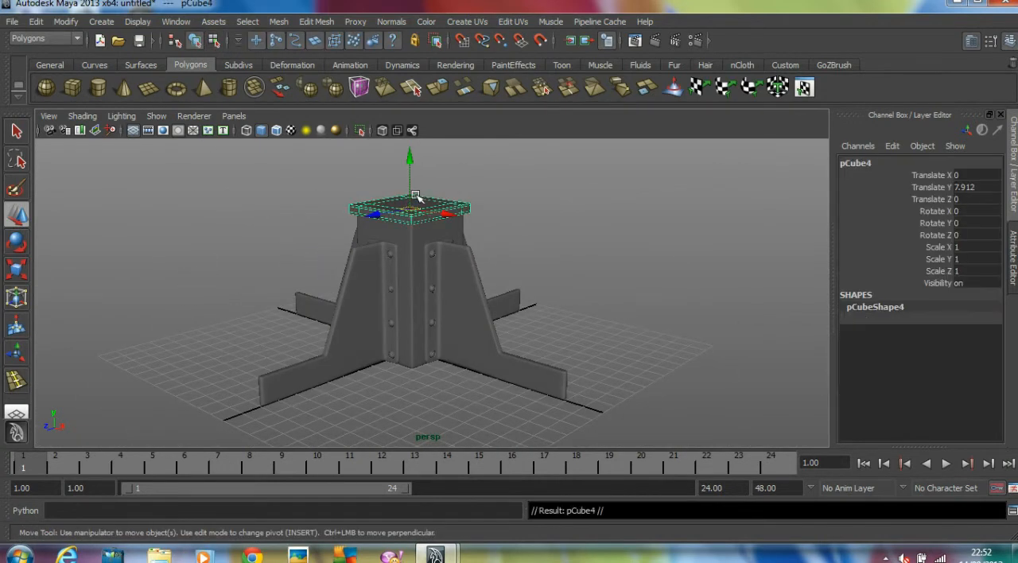
{"action": "left_click_drag", "start_coordinate": [411, 165], "coordinate": [415, 303]}
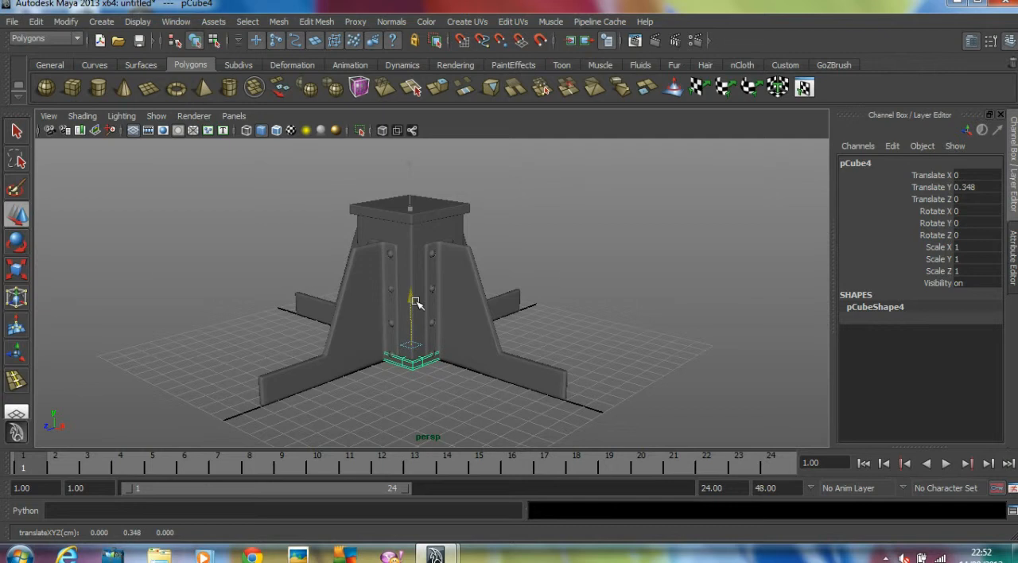
{"action": "left_click", "coordinate": [652, 260]}
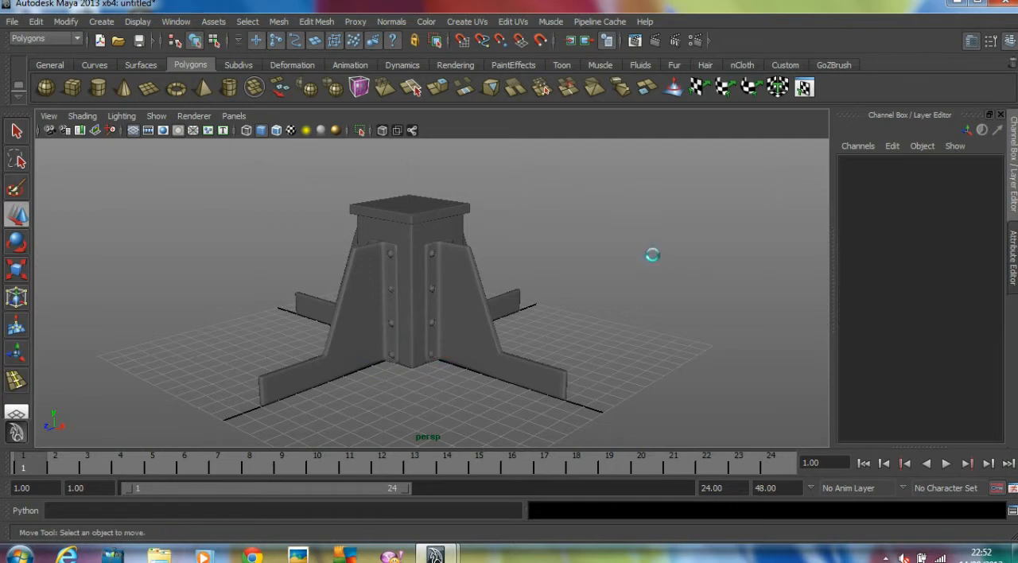
Draw a polygon cylinder of about 1.2 radius and 1.19 height near the block's centre in the top view
{"action": "left_click_drag", "start_coordinate": [568, 266], "coordinate": [408, 316], "text": "alt"}
{"action": "scroll", "coordinate": [523, 288], "scroll_direction": "up", "scroll_amount": 3}
{"action": "middle_click_drag", "start_coordinate": [522, 288], "coordinate": [524, 325], "text": "alt"}
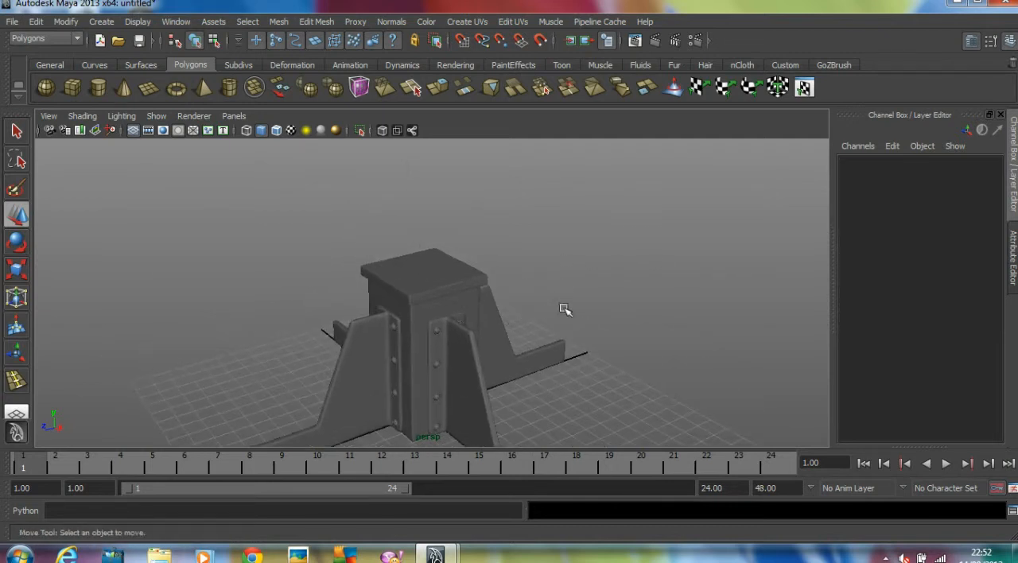
{"action": "left_click", "coordinate": [98, 87]}
{"action": "key", "text": "space"}
Snap the cylinder to the grid origin and raise it above the cap slab to Y of about 11.092
{"action": "key", "text": "space"}
{"action": "scroll", "coordinate": [460, 271], "scroll_direction": "up", "scroll_amount": 2}
{"action": "left_click_drag", "start_coordinate": [424, 285], "coordinate": [456, 333]}
{"action": "left_click_drag", "start_coordinate": [458, 296], "coordinate": [486, 277]}
{"action": "key", "text": "w"}
{"action": "key", "text": "x"}
{"action": "left_click_drag", "start_coordinate": [427, 288], "coordinate": [425, 286]}
{"action": "key", "text": "space"}
{"action": "key", "text": "space"}
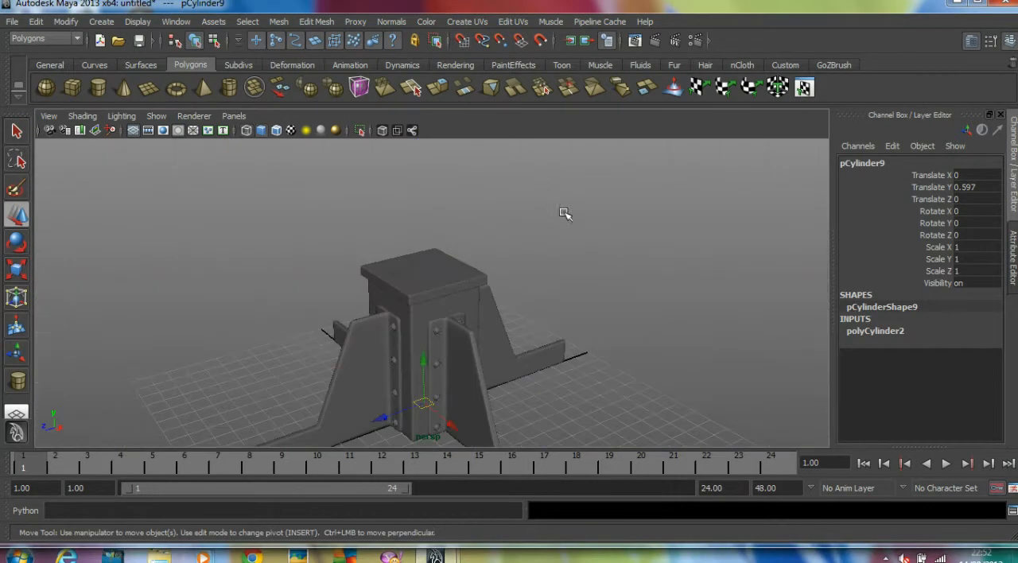
{"action": "left_click_drag", "start_coordinate": [567, 210], "coordinate": [559, 219], "text": "alt"}
{"action": "left_click_drag", "start_coordinate": [422, 393], "coordinate": [506, 226]}
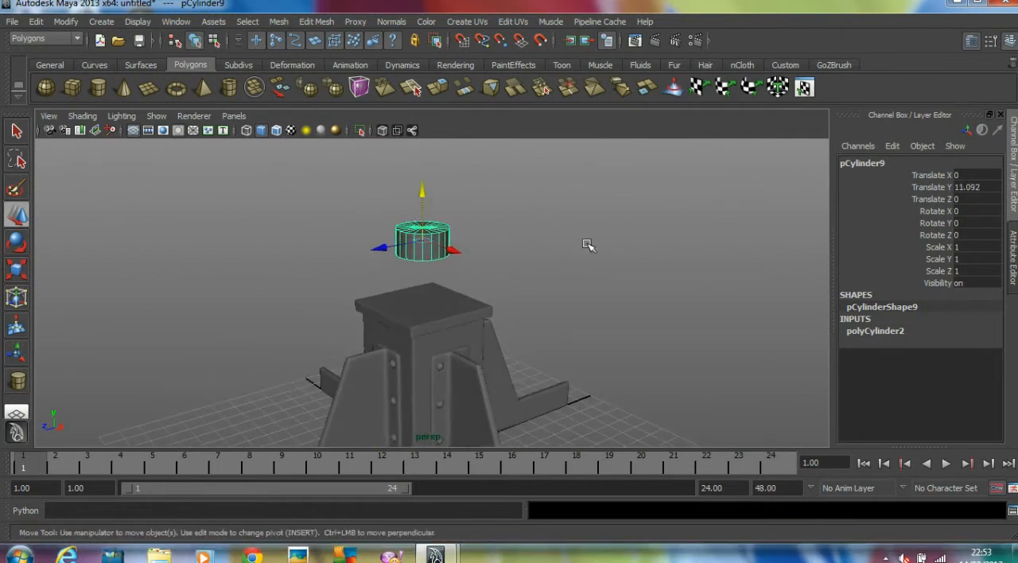
Set the cylinder's axis subdivisions to 8 and its cap subdivisions to 0
{"action": "left_click", "coordinate": [883, 333]}
{"action": "double_click", "coordinate": [973, 365]}
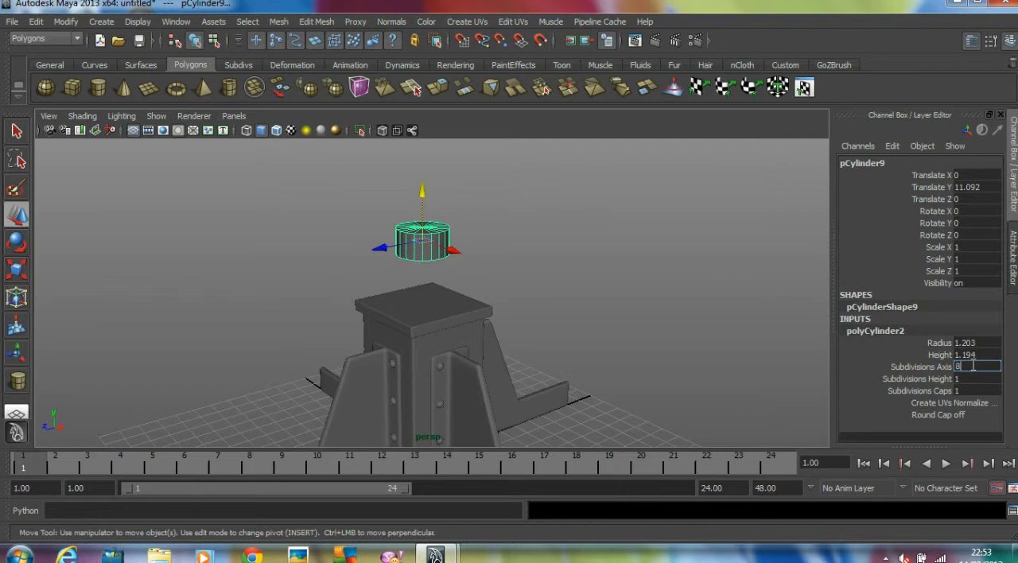
{"action": "key", "text": "Tab"}
{"action": "key", "text": "Tab"}
{"action": "type", "text": "0"}
{"action": "key", "text": "Return"}
{"action": "right_click_drag", "start_coordinate": [576, 202], "coordinate": [417, 203], "text": "alt"}
{"action": "middle_click_drag", "start_coordinate": [417, 203], "coordinate": [407, 238], "text": "alt"}
Duplicate the eight-sided cylinder and set the copy on the cap slab at Y of about 8.903, scaled uniformly to about 1.362
{"action": "left_click_drag", "start_coordinate": [414, 238], "coordinate": [419, 112]}
{"action": "key", "text": "ctrl+d"}
{"action": "left_click_drag", "start_coordinate": [466, 210], "coordinate": [465, 312], "text": "alt"}
{"action": "key", "text": "r"}
{"action": "left_click_drag", "start_coordinate": [398, 328], "coordinate": [417, 327]}
{"action": "left_click_drag", "start_coordinate": [492, 342], "coordinate": [444, 330], "text": "alt"}
{"action": "middle_click_drag", "start_coordinate": [480, 329], "coordinate": [476, 329]}
{"action": "right_click_drag", "start_coordinate": [476, 328], "coordinate": [465, 326], "text": "alt"}
{"action": "left_click_drag", "start_coordinate": [490, 323], "coordinate": [476, 322], "text": "alt"}
{"action": "right_click_drag", "start_coordinate": [477, 322], "coordinate": [539, 320], "text": "alt"}
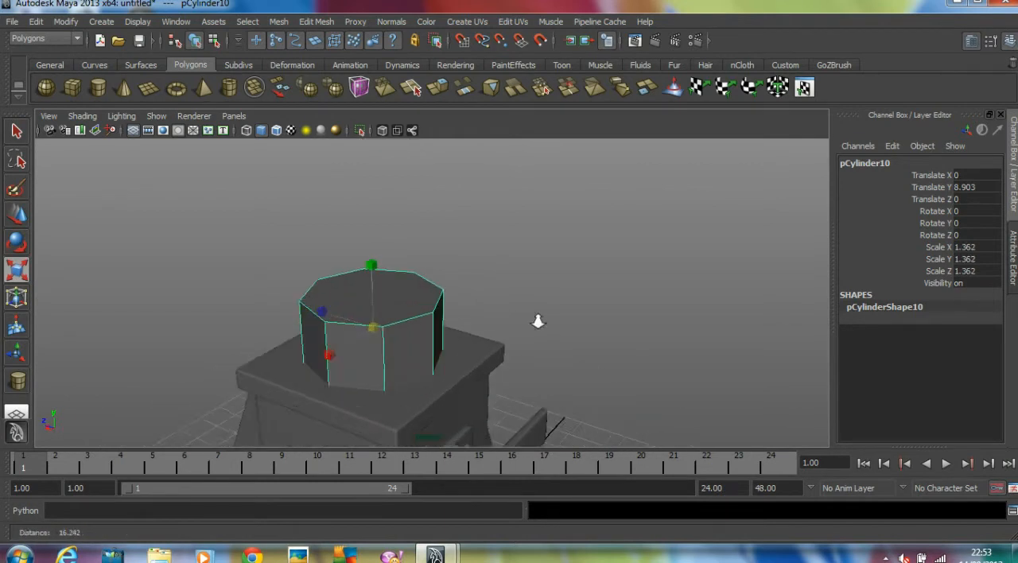
{"action": "middle_click_drag", "start_coordinate": [538, 320], "coordinate": [591, 315], "text": "alt"}
{"action": "left_click_drag", "start_coordinate": [591, 316], "coordinate": [553, 319], "text": "alt"}
Extrude the lower cylinder's top face and scale it inward to form a narrow rim
{"action": "right_click_drag", "start_coordinate": [462, 299], "coordinate": [466, 334]}
{"action": "left_click", "coordinate": [466, 310]}
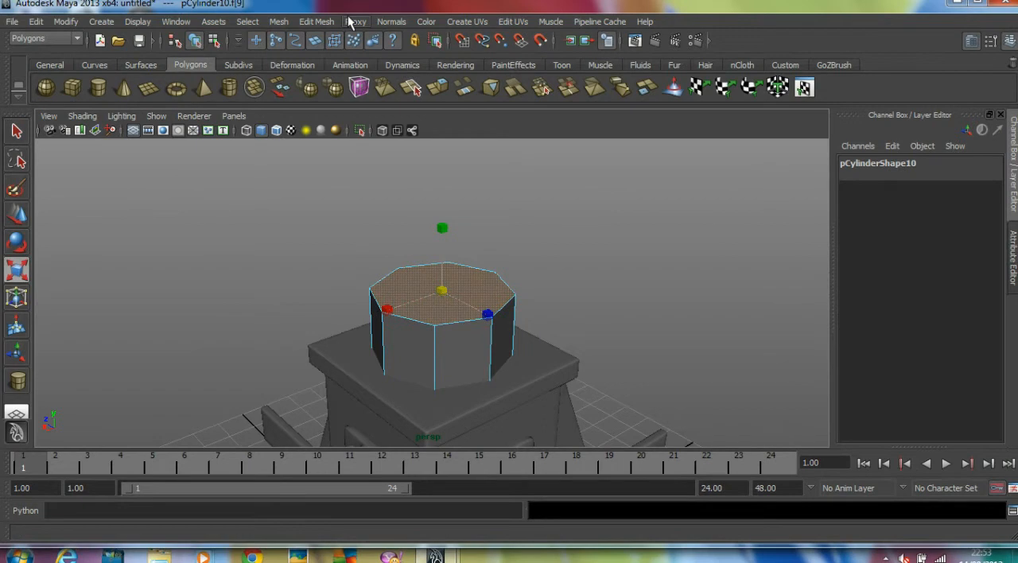
{"action": "left_click", "coordinate": [317, 22]}
{"action": "left_click", "coordinate": [331, 62]}
{"action": "right_click_drag", "start_coordinate": [521, 232], "coordinate": [581, 237], "text": "alt"}
{"action": "left_click_drag", "start_coordinate": [581, 237], "coordinate": [581, 271], "text": "alt"}
{"action": "left_click", "coordinate": [491, 300]}
{"action": "left_click_drag", "start_coordinate": [440, 272], "coordinate": [430, 271]}
Extrude the inner top face again and push it down to recess it inside the rim
{"action": "key", "text": "ctrl+e"}
{"action": "left_click_drag", "start_coordinate": [440, 237], "coordinate": [441, 251]}
{"action": "left_click", "coordinate": [659, 228]}
{"action": "left_click_drag", "start_coordinate": [660, 229], "coordinate": [598, 225], "text": "alt"}
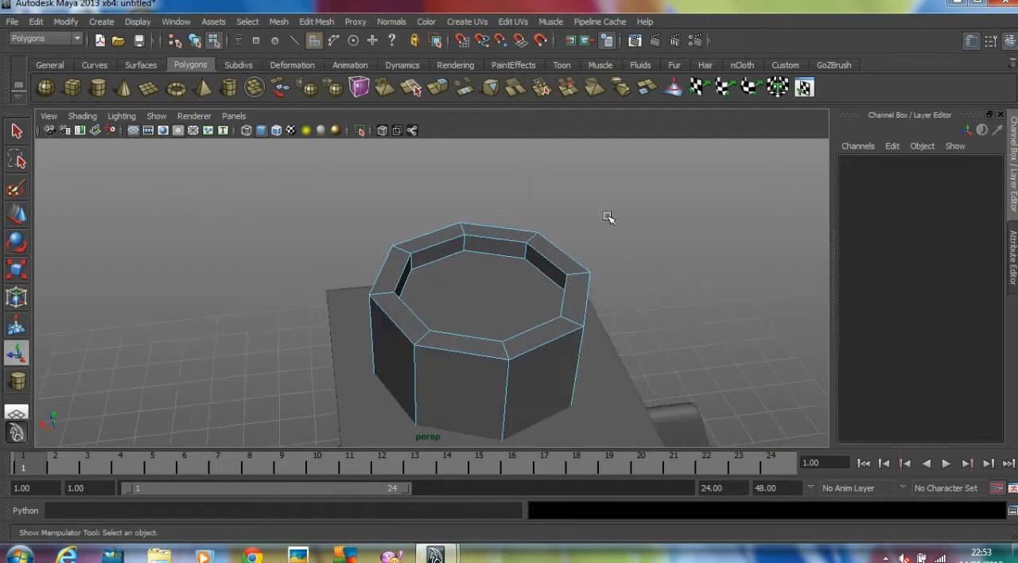
Insert two edge loops around the socket's inner recess wall, one just above the recess floor and one just below the rim
{"action": "right_click_drag", "start_coordinate": [464, 264], "coordinate": [560, 261], "text": "alt"}
{"action": "left_click_drag", "start_coordinate": [549, 263], "coordinate": [500, 271], "text": "alt"}
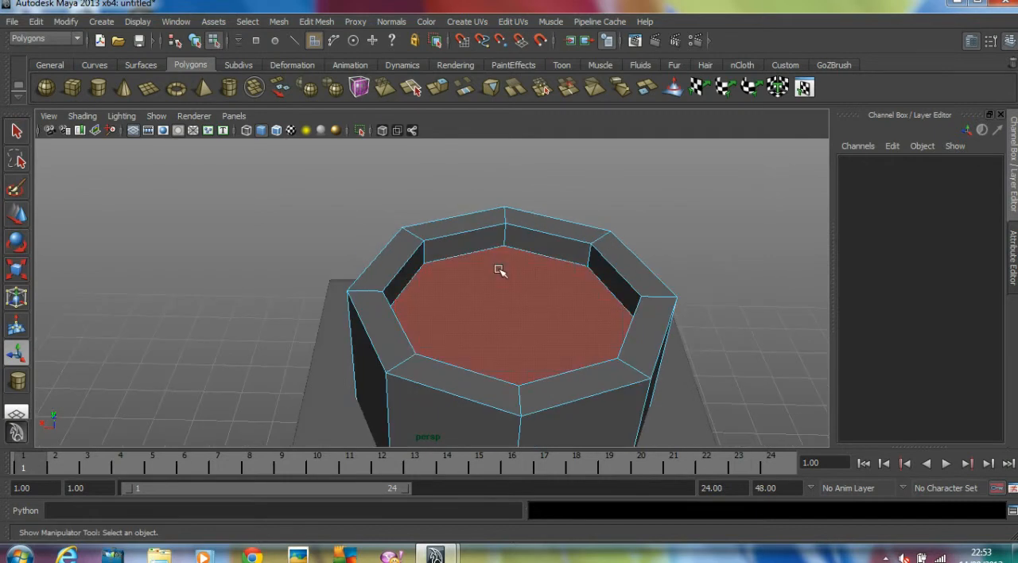
{"action": "left_click", "coordinate": [318, 22]}
{"action": "left_click", "coordinate": [318, 22]}
{"action": "left_click", "coordinate": [318, 23]}
{"action": "left_click", "coordinate": [343, 163]}
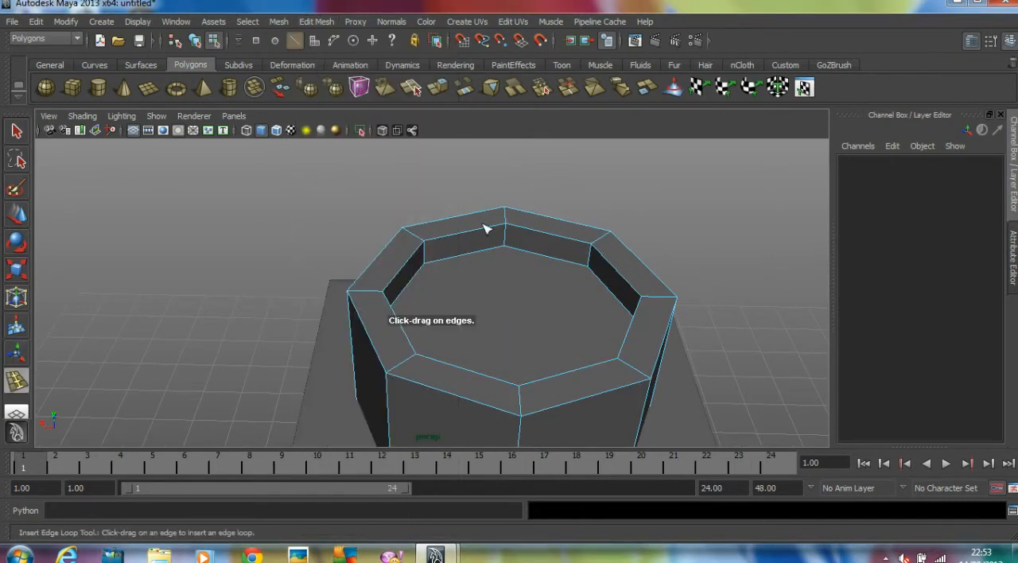
{"action": "right_click_drag", "start_coordinate": [486, 229], "coordinate": [550, 243], "text": "alt"}
{"action": "left_click_drag", "start_coordinate": [521, 232], "coordinate": [523, 216]}
{"action": "key", "text": "ctrl+z"}
{"action": "key", "text": "ctrl+z"}
{"action": "key", "text": "ctrl+z"}
{"action": "key", "text": "ctrl+z"}
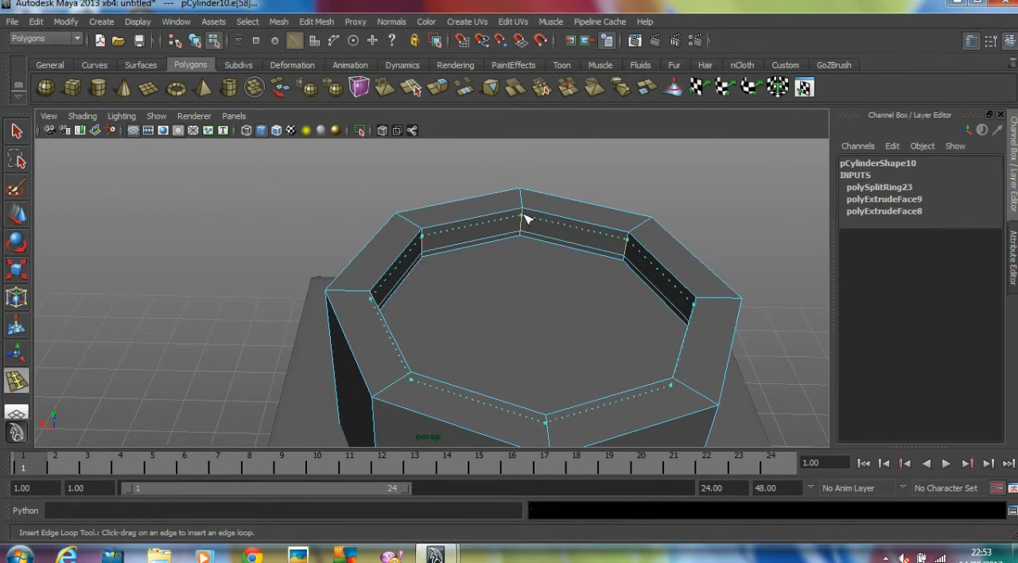
{"action": "left_click_drag", "start_coordinate": [525, 215], "coordinate": [526, 215]}
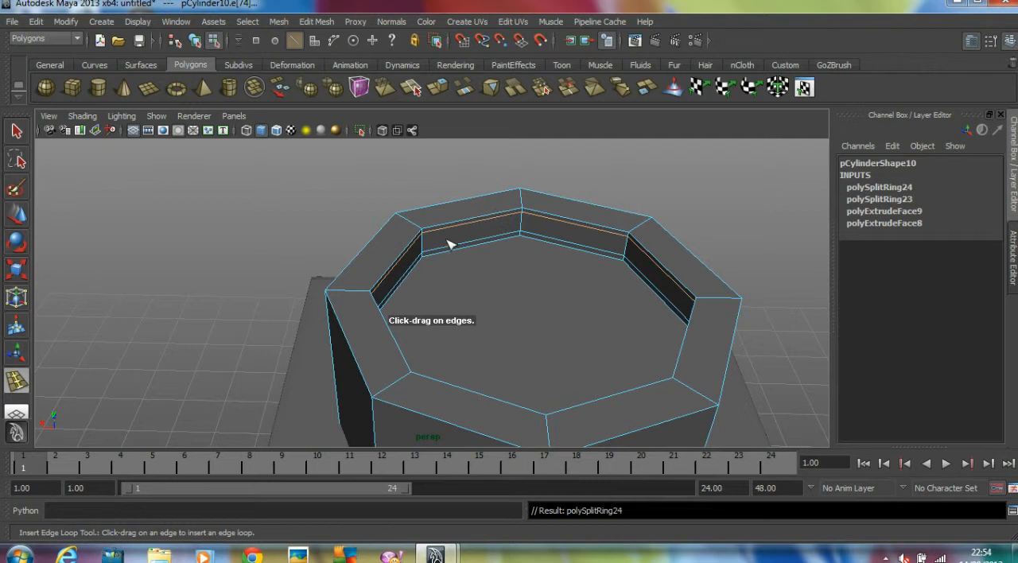
Show the socket in smooth preview and insert edge loops near the upper and lower ends of its outer wall
{"action": "left_click_drag", "start_coordinate": [413, 276], "coordinate": [423, 259], "text": "alt"}
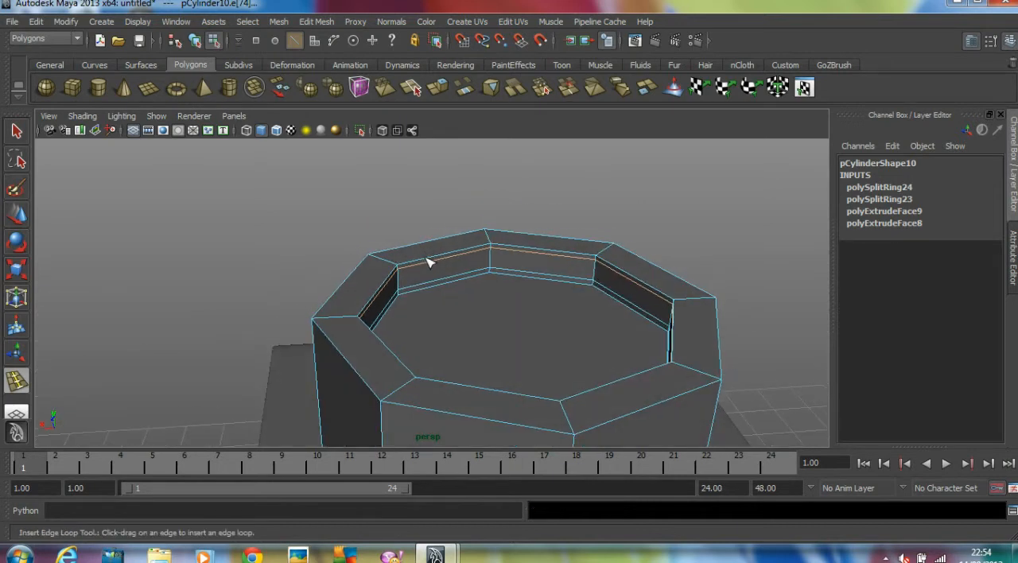
{"action": "key", "text": "3"}
{"action": "left_click_drag", "start_coordinate": [541, 363], "coordinate": [454, 289], "text": "alt"}
{"action": "left_click_drag", "start_coordinate": [378, 309], "coordinate": [380, 279], "text": "alt"}
{"action": "right_click_drag", "start_coordinate": [525, 311], "coordinate": [434, 282], "text": "alt"}
{"action": "middle_click_drag", "start_coordinate": [531, 389], "coordinate": [584, 262], "text": "alt"}
{"action": "left_click_drag", "start_coordinate": [646, 280], "coordinate": [652, 305]}
{"action": "right_click_drag", "start_coordinate": [730, 289], "coordinate": [609, 286], "text": "alt"}
{"action": "middle_click_drag", "start_coordinate": [610, 287], "coordinate": [623, 362], "text": "alt"}
{"action": "left_click_drag", "start_coordinate": [623, 362], "coordinate": [559, 369], "text": "alt"}
Leave edge loop insertion, return the socket to object mode and clear the selection
{"action": "left_click", "coordinate": [20, 221]}
{"action": "left_click", "coordinate": [195, 223]}
{"action": "right_click_drag", "start_coordinate": [720, 283], "coordinate": [669, 279], "text": "alt"}
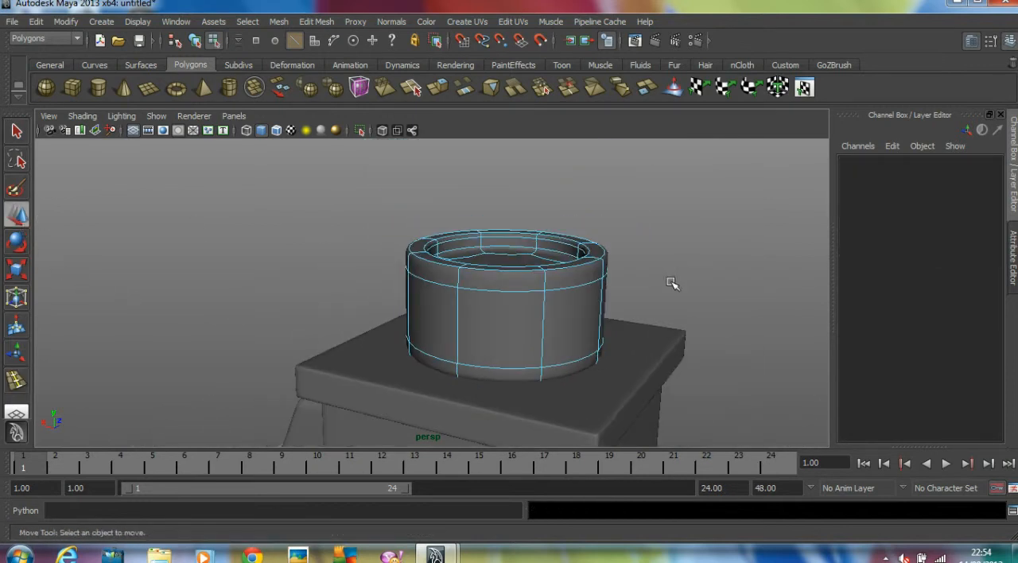
{"action": "key", "text": "F8"}
{"action": "left_click_drag", "start_coordinate": [507, 253], "coordinate": [507, 268]}
{"action": "left_click", "coordinate": [704, 262]}
{"action": "left_click_drag", "start_coordinate": [682, 266], "coordinate": [627, 275], "text": "alt"}
{"action": "scroll", "coordinate": [631, 271], "scroll_direction": "down", "scroll_amount": 4}
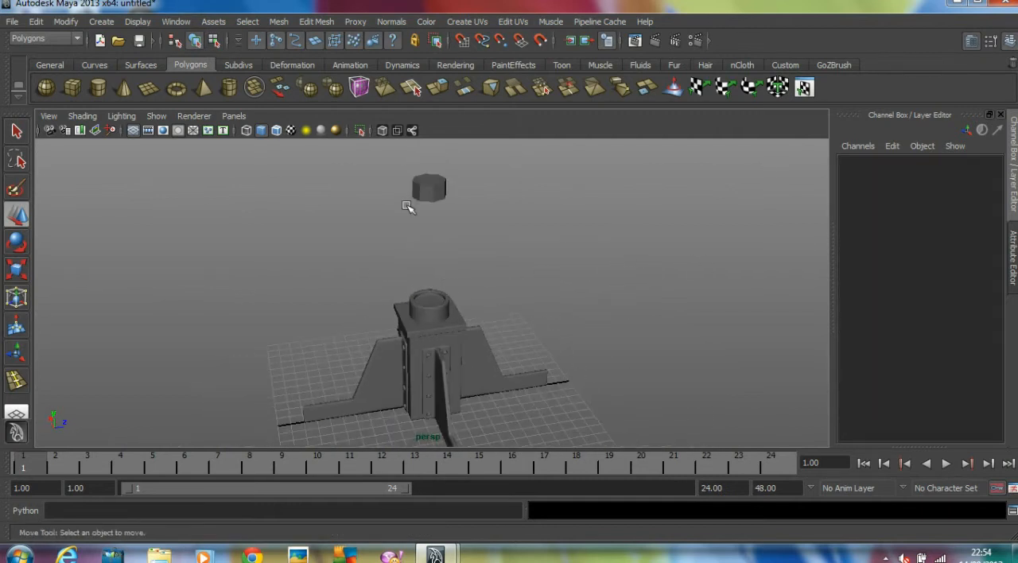
Stretch the spare cylinder above the socket to a Y scale of about 15.393 and place it at Y of about 17.849
{"action": "left_click", "coordinate": [444, 193]}
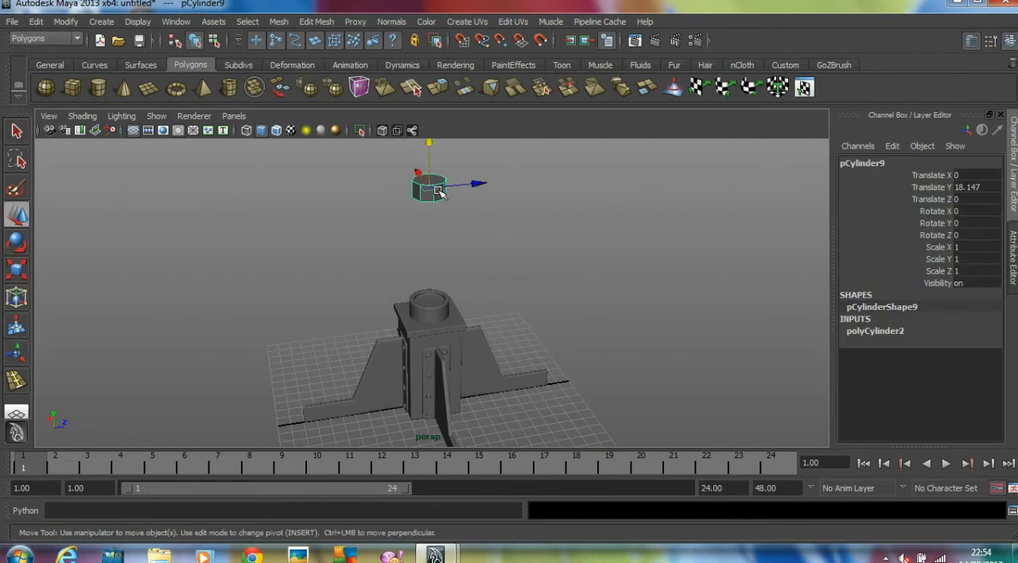
{"action": "left_click_drag", "start_coordinate": [434, 154], "coordinate": [526, 245]}
{"action": "key", "text": "r"}
{"action": "left_click_drag", "start_coordinate": [429, 237], "coordinate": [578, 170]}
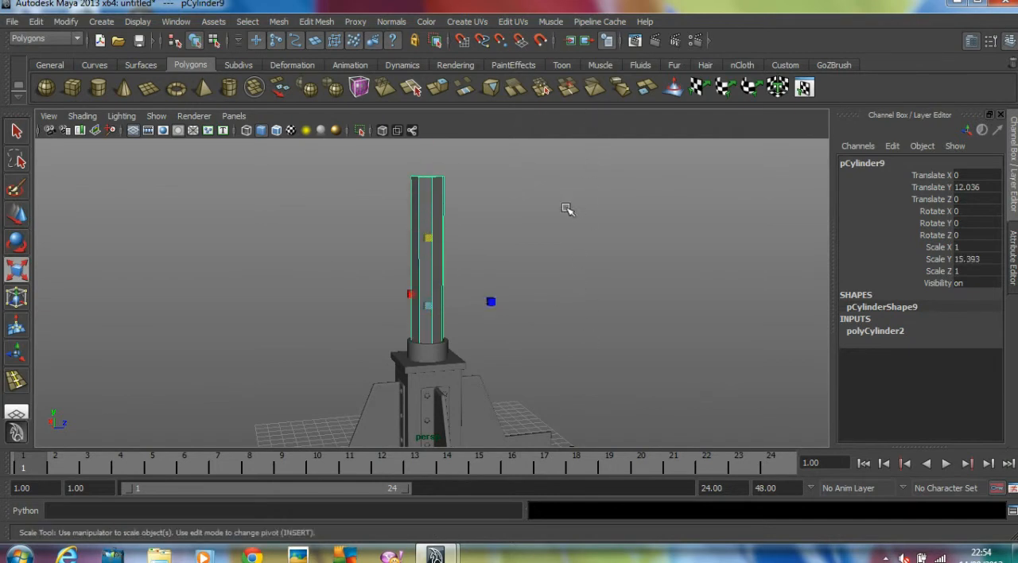
{"action": "key", "text": "w"}
{"action": "left_click_drag", "start_coordinate": [425, 251], "coordinate": [435, 198]}
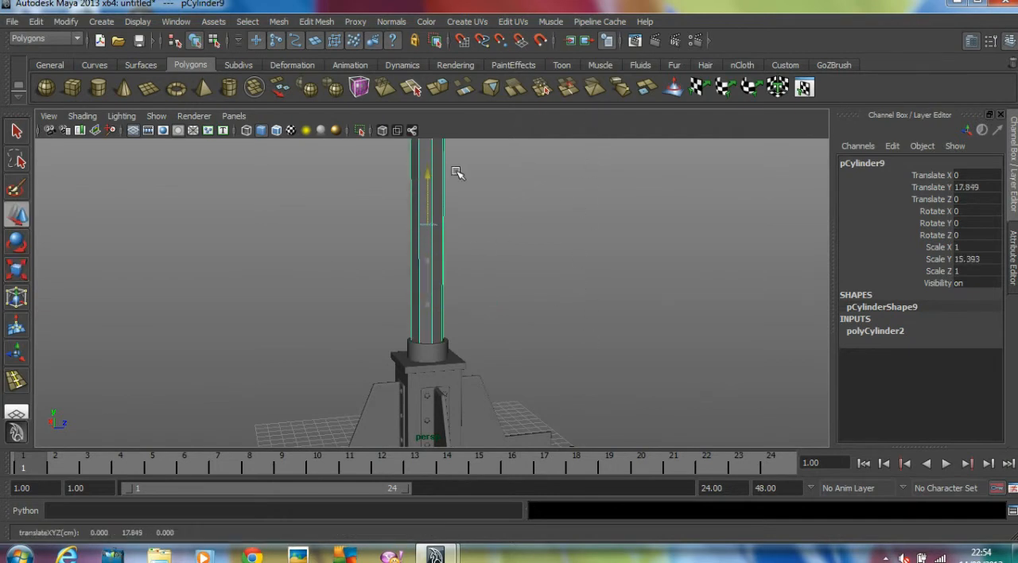
Shorten the pole cylinder to a Y scale of about 13.676 and seat it in the socket at Y of about 16.543
{"action": "scroll", "coordinate": [458, 172], "scroll_direction": "down", "scroll_amount": 5}
{"action": "key", "text": "r"}
{"action": "mouse_move", "coordinate": [436, 193]}
{"action": "left_mouse_down"}
{"action": "mouse_move", "coordinate": [434, 180]}
{"action": "mouse_move", "coordinate": [423, 198]}
{"action": "left_mouse_up"}
{"action": "left_click", "coordinate": [466, 279]}
{"action": "scroll", "coordinate": [634, 263], "scroll_direction": "up", "scroll_amount": 5}
{"action": "left_click_drag", "start_coordinate": [634, 263], "coordinate": [590, 255], "text": "alt"}
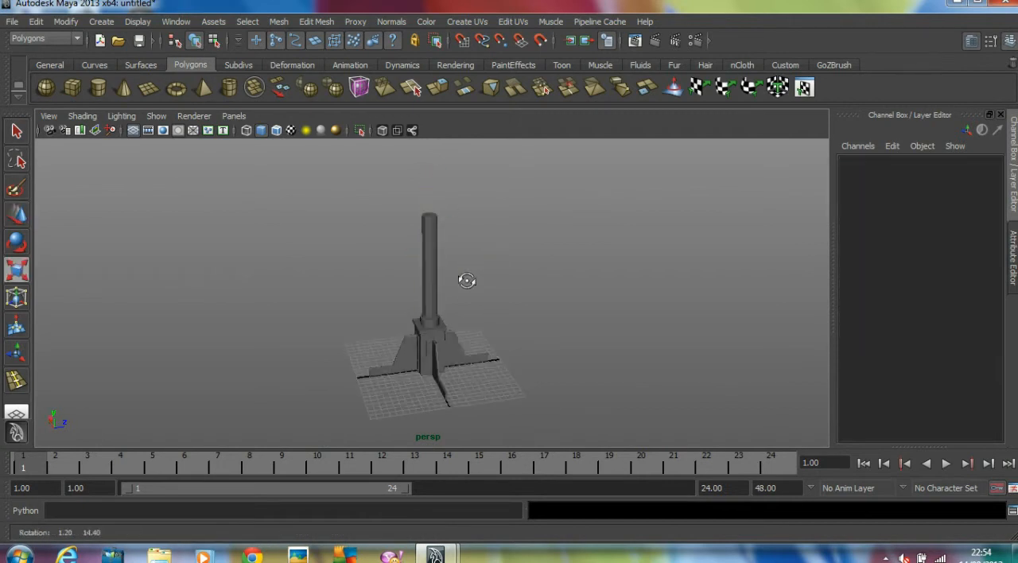
{"action": "left_click", "coordinate": [425, 255]}
{"action": "key", "text": "w"}
{"action": "left_click_drag", "start_coordinate": [425, 223], "coordinate": [428, 232]}
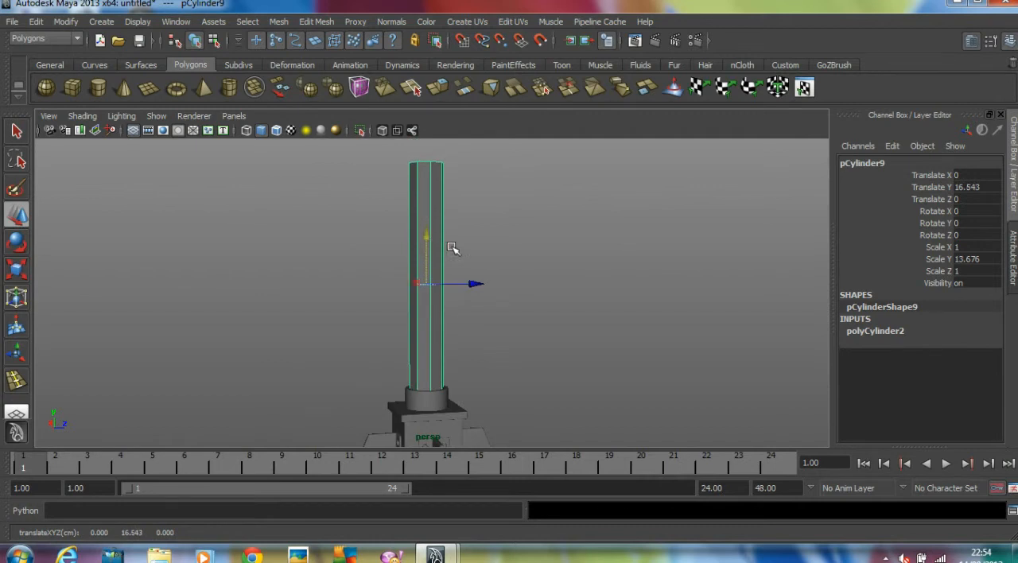
Show the pole in smooth preview and try to add offset edge loops around its upper end
{"action": "key", "text": "3"}
{"action": "left_click", "coordinate": [317, 21]}
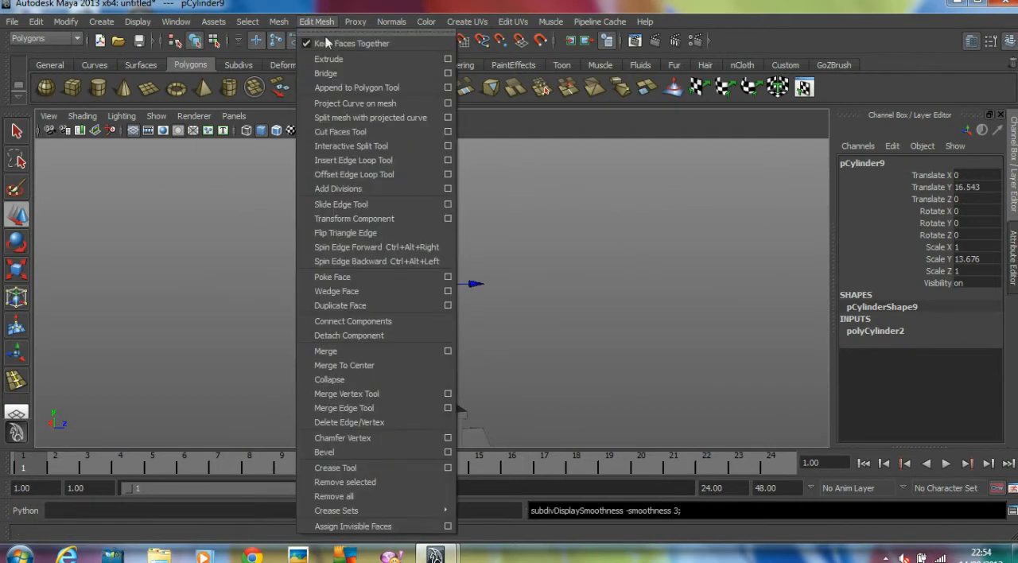
{"action": "left_click", "coordinate": [355, 174]}
{"action": "left_click_drag", "start_coordinate": [425, 177], "coordinate": [438, 195]}
{"action": "key", "text": "ctrl+z"}
{"action": "right_click_drag", "start_coordinate": [438, 194], "coordinate": [447, 206], "text": "alt"}
{"action": "middle_click_drag", "start_coordinate": [416, 154], "coordinate": [372, 247], "text": "alt"}
{"action": "left_click_drag", "start_coordinate": [372, 246], "coordinate": [277, 256], "text": "alt"}
{"action": "key", "text": "ctrl+z"}
{"action": "key", "text": "ctrl+z"}
{"action": "right_click_drag", "start_coordinate": [277, 256], "coordinate": [396, 256], "text": "alt"}
{"action": "middle_click_drag", "start_coordinate": [268, 239], "coordinate": [330, 249], "text": "alt"}
{"action": "key", "text": "ctrl+z"}
{"action": "right_click_drag", "start_coordinate": [284, 252], "coordinate": [394, 245], "text": "alt"}
{"action": "middle_click_drag", "start_coordinate": [398, 244], "coordinate": [483, 342], "text": "alt"}
{"action": "right_click_drag", "start_coordinate": [350, 320], "coordinate": [438, 316], "text": "alt"}
{"action": "left_click_drag", "start_coordinate": [334, 297], "coordinate": [335, 286]}
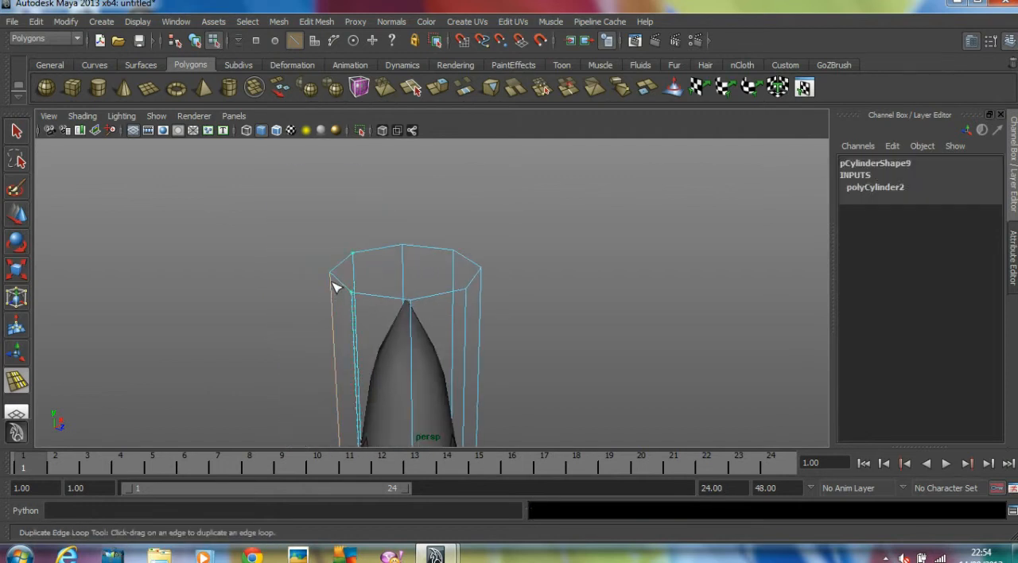
{"action": "key", "text": "ctrl+z"}
{"action": "key", "text": "ctrl+z"}
Try the Offset Edge Loop tool again on the pole's vertical edges and undo the result
{"action": "left_click", "coordinate": [439, 361]}
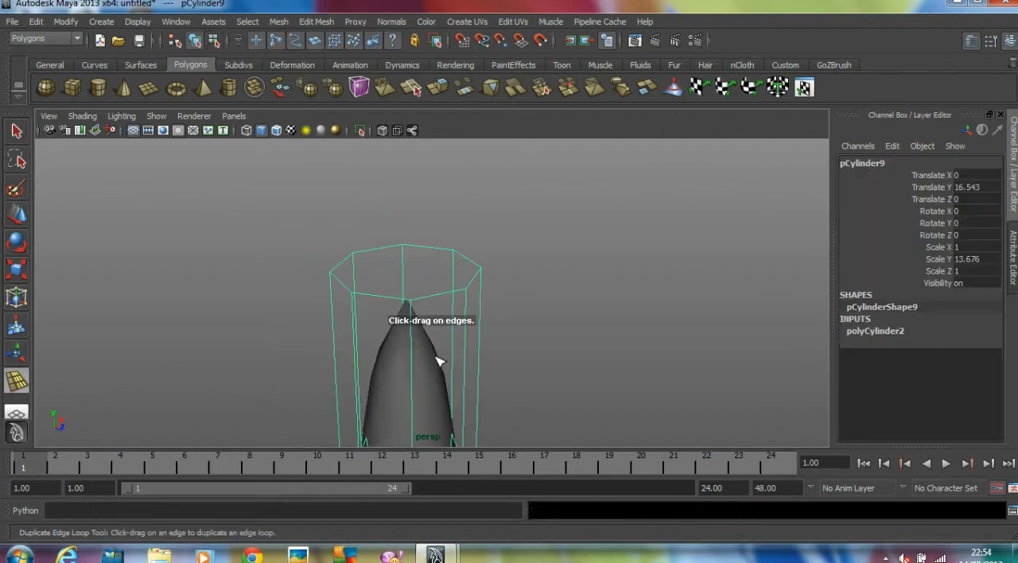
{"action": "left_click_drag", "start_coordinate": [404, 255], "coordinate": [407, 259]}
{"action": "key", "text": "ctrl+z"}
{"action": "right_click_drag", "start_coordinate": [490, 302], "coordinate": [397, 266], "text": "alt"}
{"action": "middle_click_drag", "start_coordinate": [397, 266], "coordinate": [398, 143], "text": "alt"}
{"action": "right_click_drag", "start_coordinate": [649, 260], "coordinate": [446, 277], "text": "alt"}
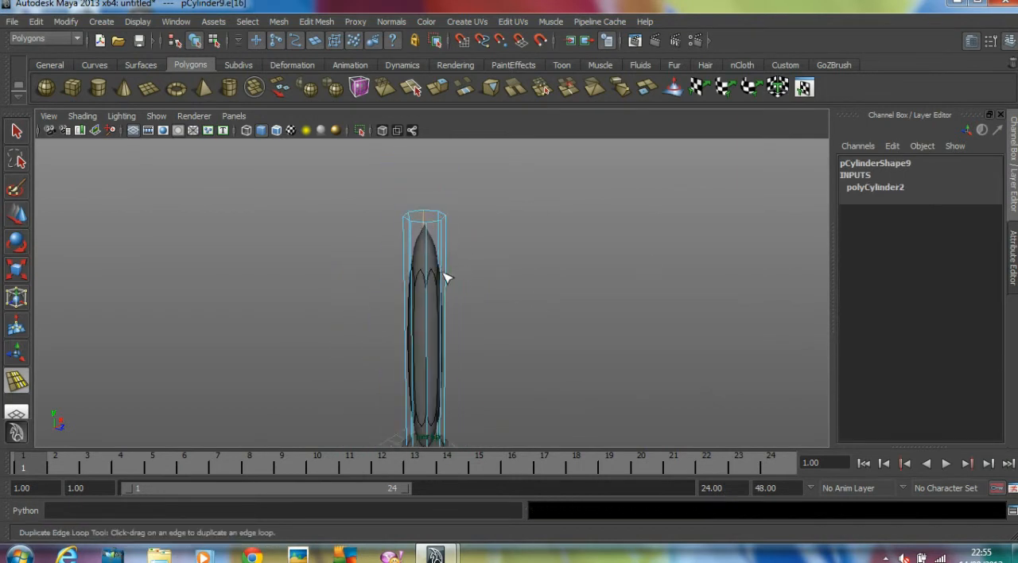
{"action": "left_click_drag", "start_coordinate": [320, 300], "coordinate": [276, 252], "text": "alt"}
{"action": "right_click_drag", "start_coordinate": [276, 252], "coordinate": [552, 268], "text": "alt"}
{"action": "left_click_drag", "start_coordinate": [552, 269], "coordinate": [483, 325], "text": "alt"}
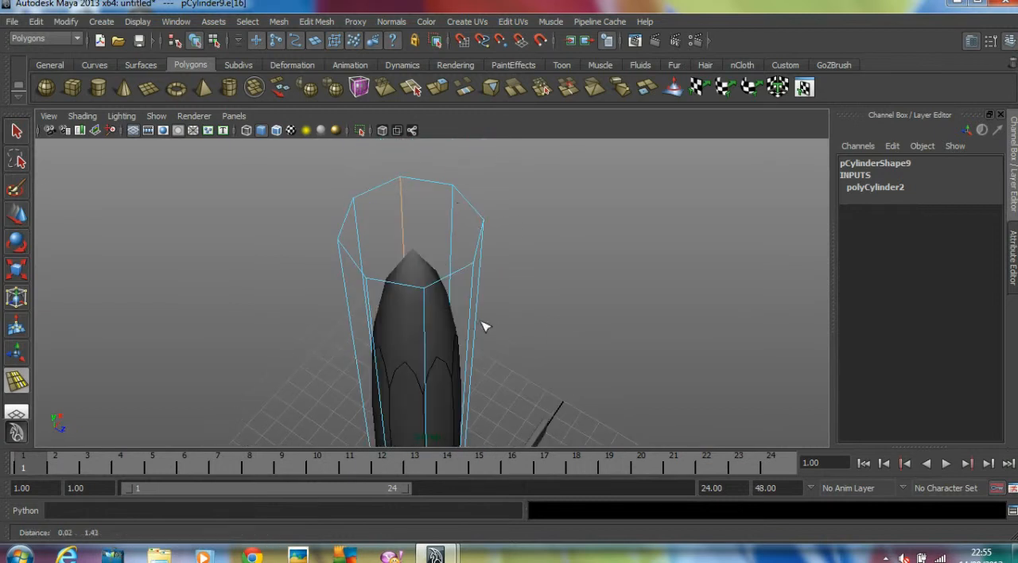
{"action": "left_click", "coordinate": [453, 202]}
{"action": "key", "text": "ctrl+z"}
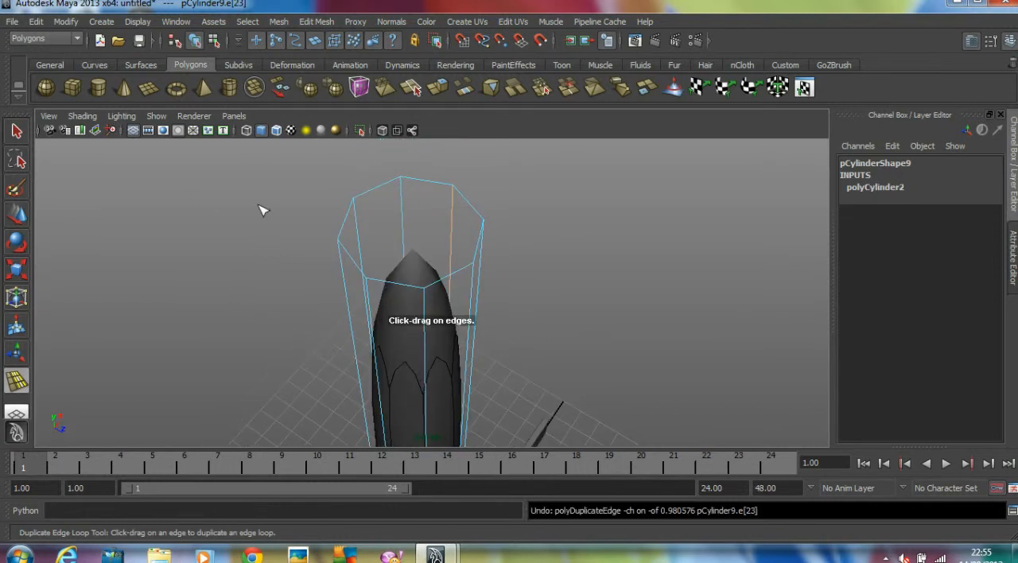
Leave the edge loop tool and delete the pole cylinder
{"action": "left_click", "coordinate": [463, 204]}
{"action": "left_click", "coordinate": [16, 215]}
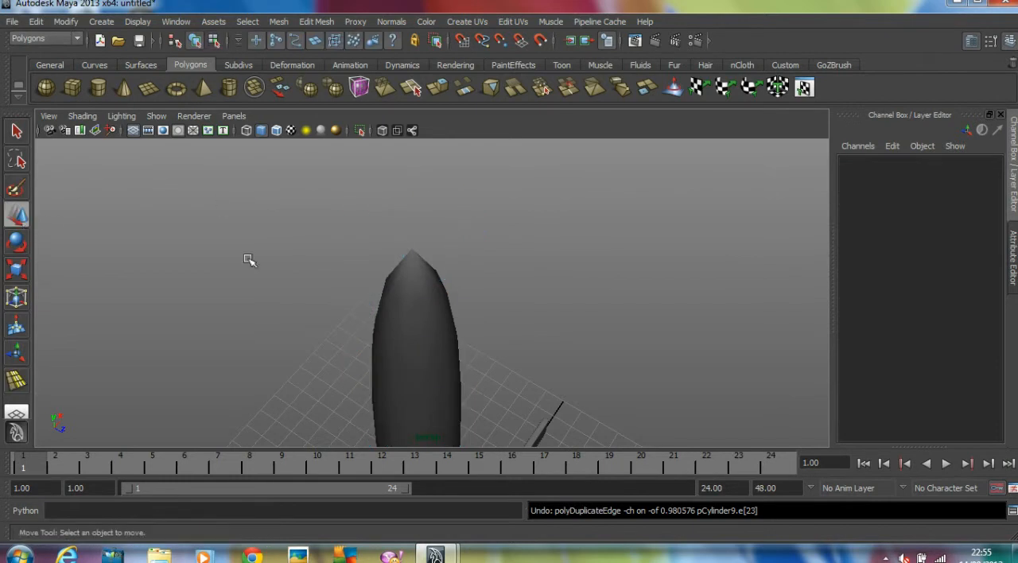
{"action": "left_click", "coordinate": [422, 297]}
{"action": "key", "text": "Delete"}
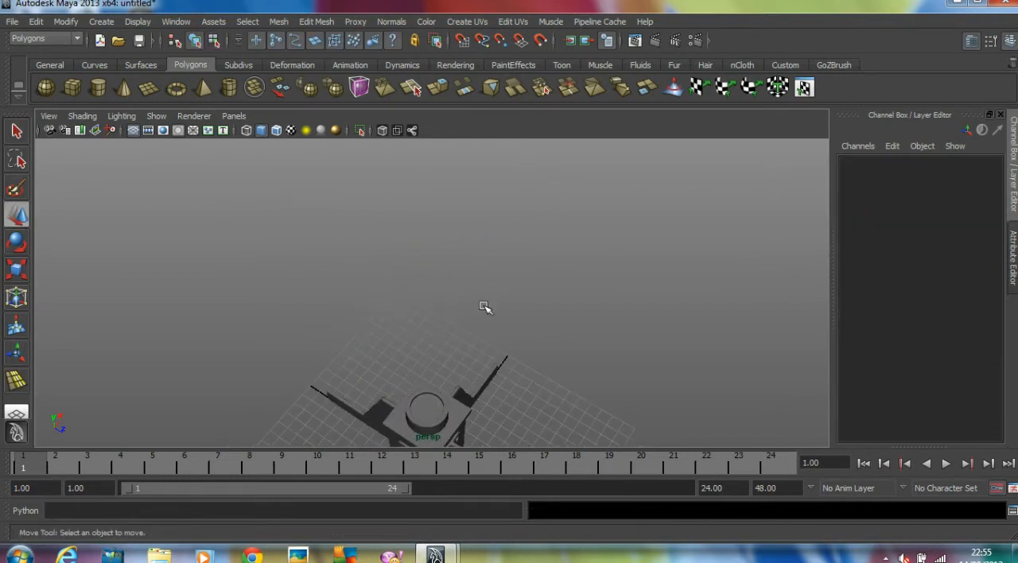
Draw a new polygon cylinder at the centre of the base, about 0.774 in radius and 3.897 high
{"action": "left_click", "coordinate": [96, 90]}
{"action": "key", "text": "space"}
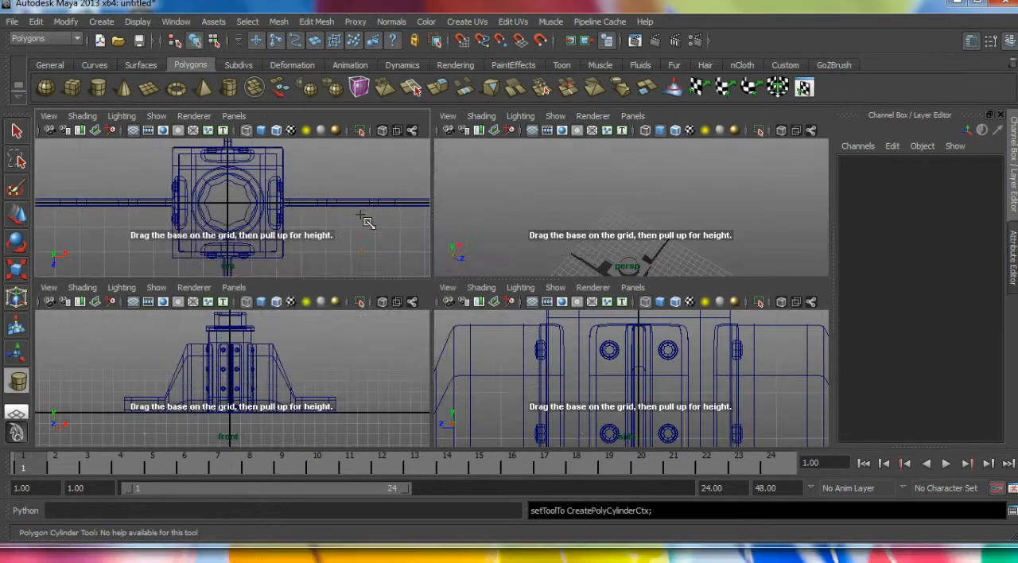
{"action": "key", "text": "space"}
{"action": "scroll", "coordinate": [560, 227], "scroll_direction": "up", "scroll_amount": 4}
{"action": "left_click_drag", "start_coordinate": [435, 294], "coordinate": [456, 255]}
{"action": "key", "text": "space"}
{"action": "key", "text": "space"}
Raise the new cylinder straight up above the socket to Y of about 15.819
{"action": "scroll", "coordinate": [625, 235], "scroll_direction": "down", "scroll_amount": 5}
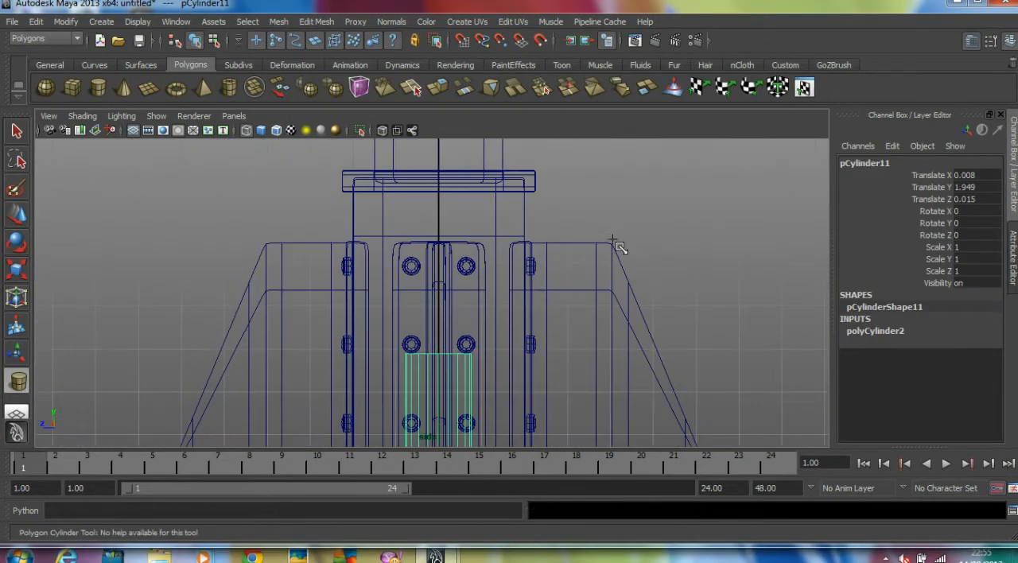
{"action": "key", "text": "w"}
{"action": "scroll", "coordinate": [545, 315], "scroll_direction": "down", "scroll_amount": 3}
{"action": "left_click_drag", "start_coordinate": [450, 322], "coordinate": [485, 188]}
{"action": "key", "text": "space"}
{"action": "key", "text": "space"}
{"action": "left_click_drag", "start_coordinate": [578, 188], "coordinate": [547, 174], "text": "alt"}
{"action": "scroll", "coordinate": [551, 177], "scroll_direction": "up", "scroll_amount": 4}
{"action": "middle_click_drag", "start_coordinate": [580, 230], "coordinate": [585, 65], "text": "alt"}
Set the new cylinder's axis subdivisions to 8 and its cap subdivisions to 0
{"action": "double_click", "coordinate": [902, 330]}
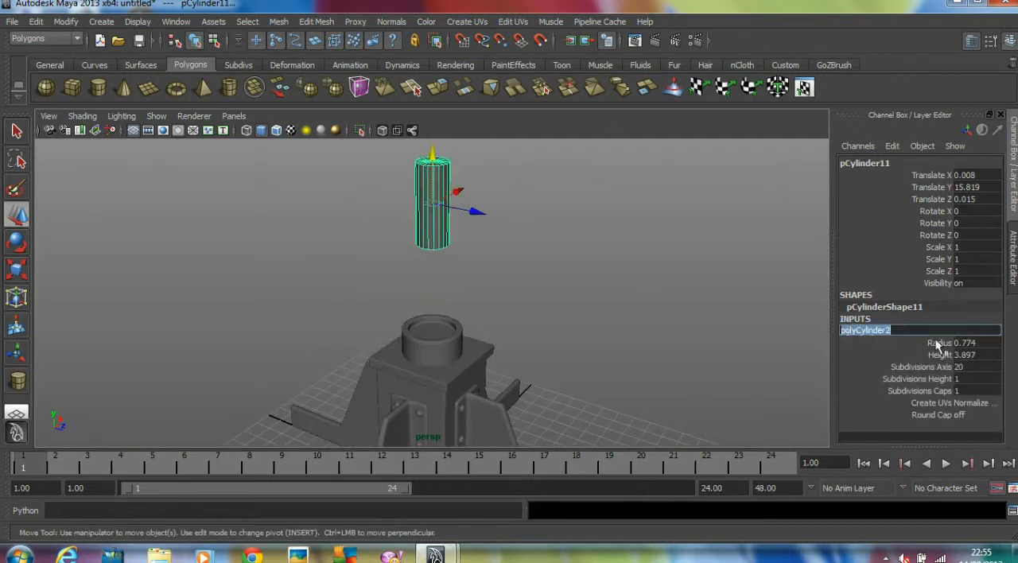
{"action": "left_click", "coordinate": [964, 366]}
{"action": "key", "text": "Tab"}
{"action": "key", "text": "Tab"}
{"action": "type", "text": "0"}
{"action": "key", "text": "Return"}
Stretch the new cylinder vertically to a Y scale of about 4.06 so it reaches down into the socket
{"action": "scroll", "coordinate": [504, 256], "scroll_direction": "down", "scroll_amount": 3}
{"action": "key", "text": "r"}
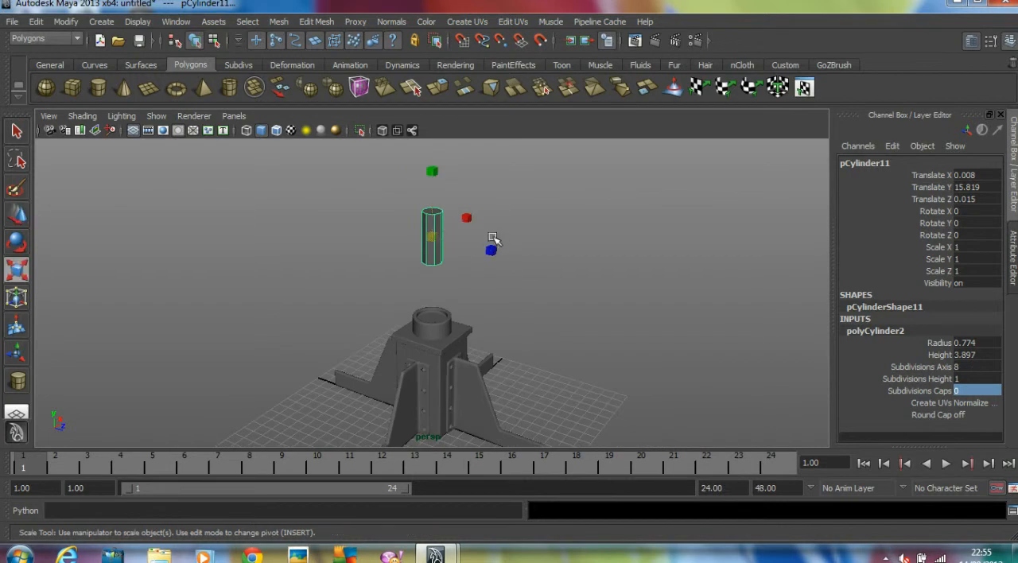
{"action": "left_click_drag", "start_coordinate": [436, 174], "coordinate": [431, 169]}
{"action": "middle_click_drag", "start_coordinate": [537, 296], "coordinate": [544, 211]}
{"action": "middle_click_drag", "start_coordinate": [476, 261], "coordinate": [457, 359], "text": "alt"}
{"action": "left_click_drag", "start_coordinate": [456, 359], "coordinate": [400, 368], "text": "alt"}
{"action": "right_click_drag", "start_coordinate": [400, 369], "coordinate": [499, 357], "text": "alt"}
{"action": "middle_click_drag", "start_coordinate": [500, 358], "coordinate": [510, 307], "text": "alt"}
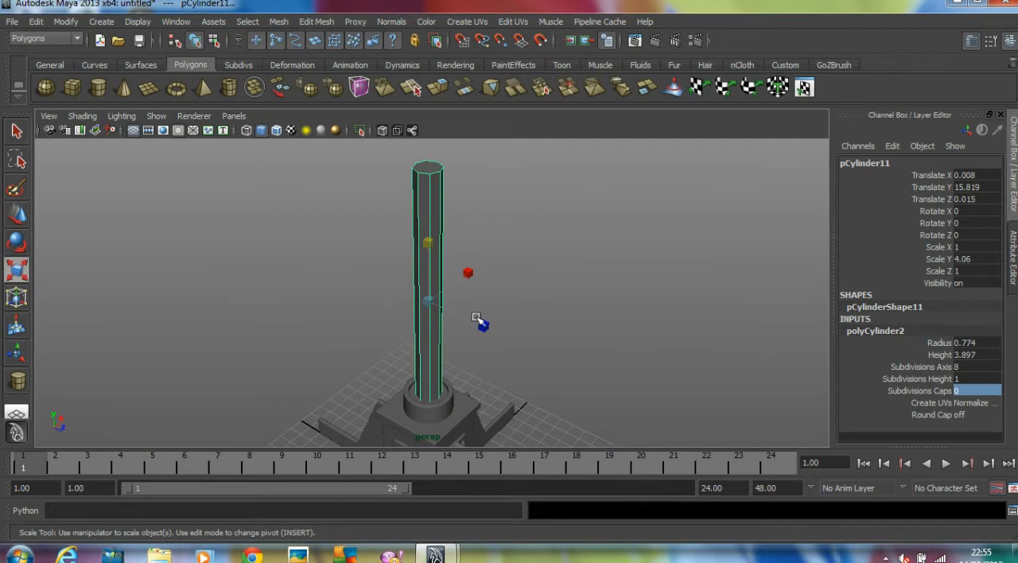
Set the pole cylinder's radius to 1.2 and deselect it
{"action": "left_click", "coordinate": [983, 344]}
{"action": "type", "text": "1.2"}
{"action": "key", "text": "Return"}
{"action": "left_click", "coordinate": [599, 291]}
{"action": "left_click_drag", "start_coordinate": [599, 291], "coordinate": [566, 245], "text": "alt"}
Show the pole in smooth preview and insert one edge loop near its upper end and one near its lower end
{"action": "left_click", "coordinate": [422, 250]}
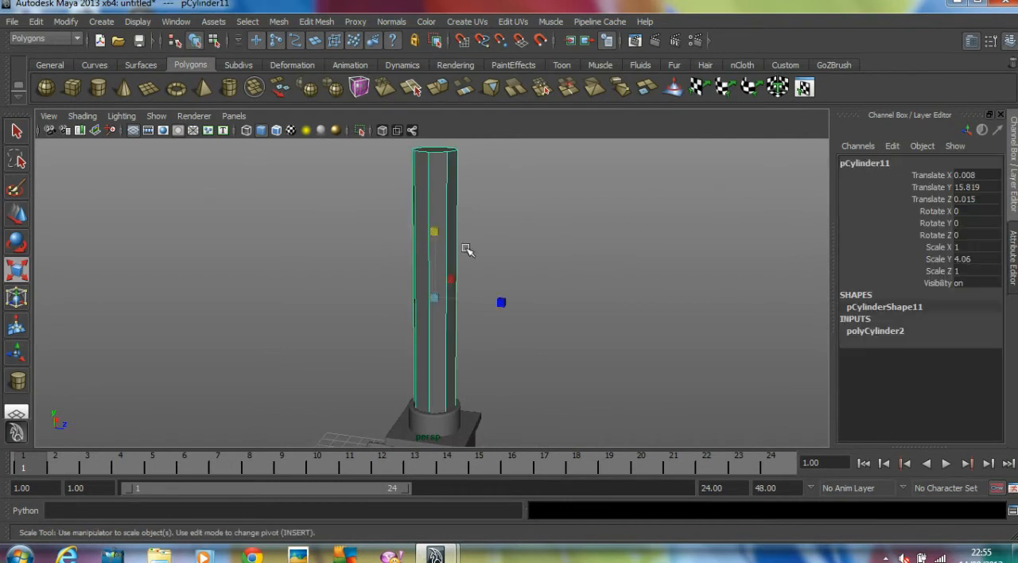
{"action": "key", "text": "3"}
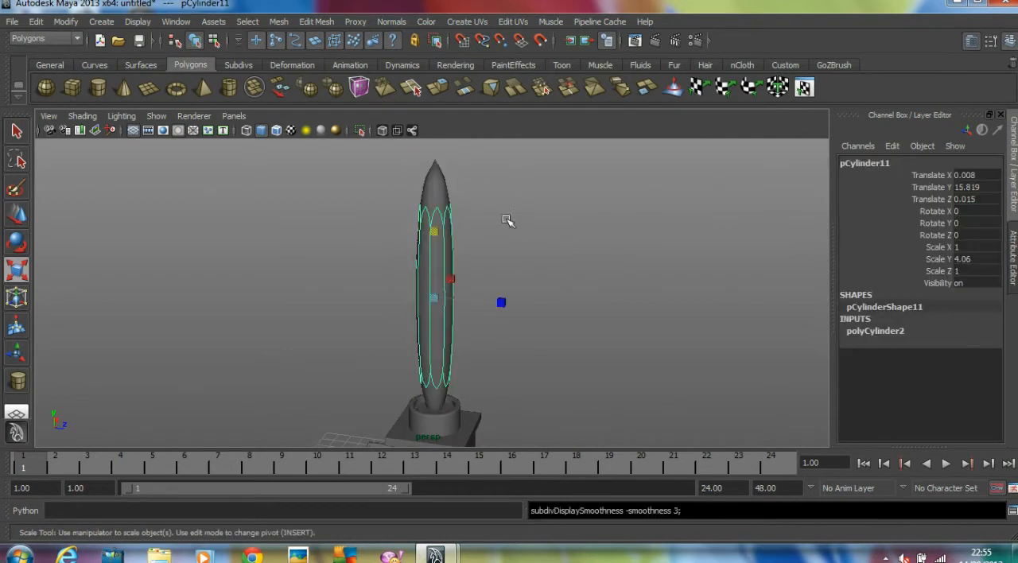
{"action": "left_click", "coordinate": [322, 23]}
{"action": "left_click", "coordinate": [359, 161]}
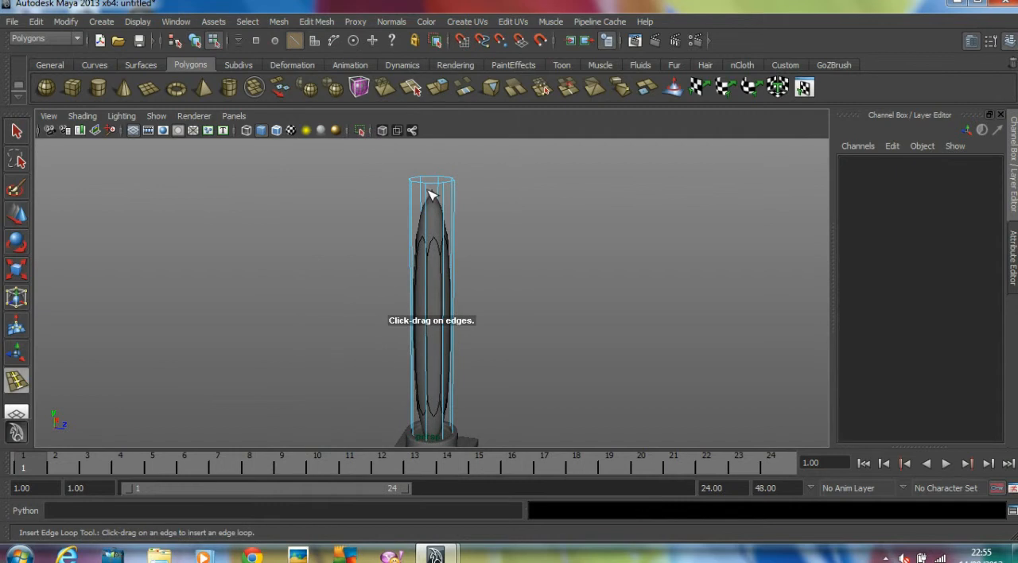
{"action": "left_click_drag", "start_coordinate": [431, 195], "coordinate": [436, 192]}
{"action": "middle_click_drag", "start_coordinate": [512, 291], "coordinate": [509, 227], "text": "alt"}
{"action": "right_click_drag", "start_coordinate": [398, 287], "coordinate": [579, 285], "text": "alt"}
{"action": "middle_click_drag", "start_coordinate": [579, 285], "coordinate": [570, 258], "text": "alt"}
{"action": "left_click_drag", "start_coordinate": [483, 291], "coordinate": [495, 308]}
{"action": "key", "text": "f"}
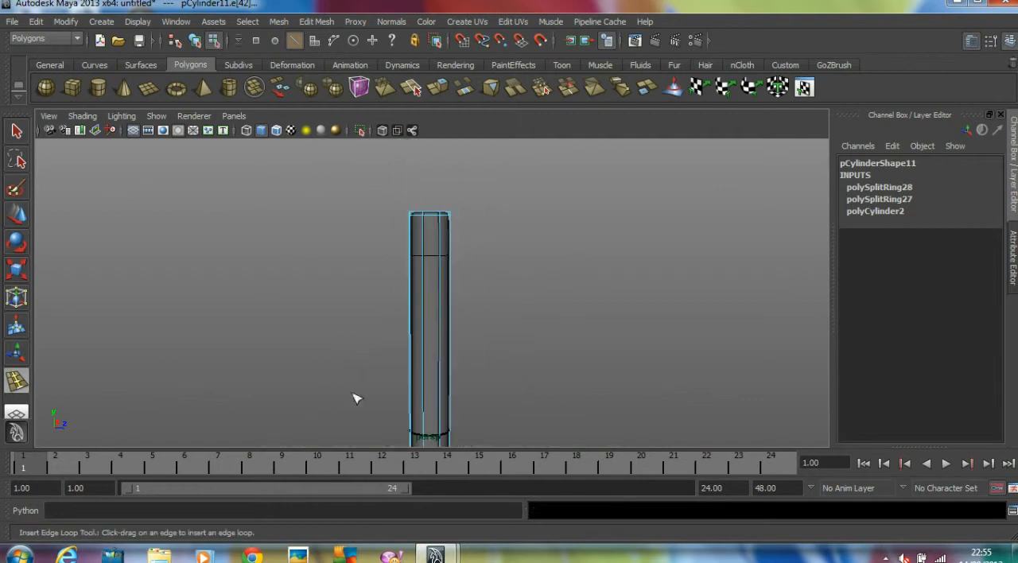
Leave edge loop insertion, return the pole to object mode and clear the selection
{"action": "left_click", "coordinate": [16, 214]}
{"action": "left_click", "coordinate": [393, 268]}
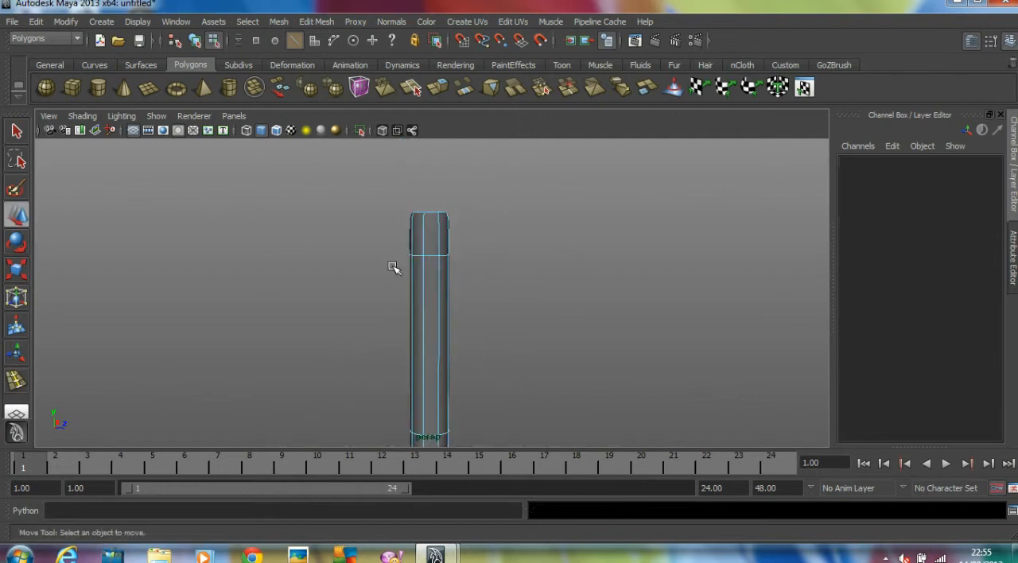
{"action": "scroll", "coordinate": [462, 272], "scroll_direction": "down", "scroll_amount": 2}
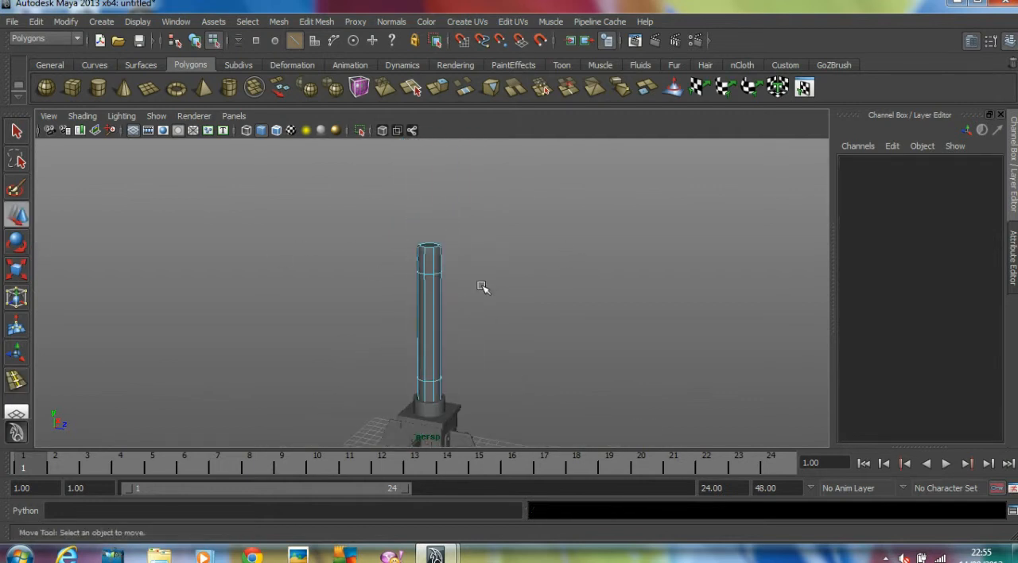
{"action": "key", "text": "F8"}
{"action": "left_click", "coordinate": [487, 291]}
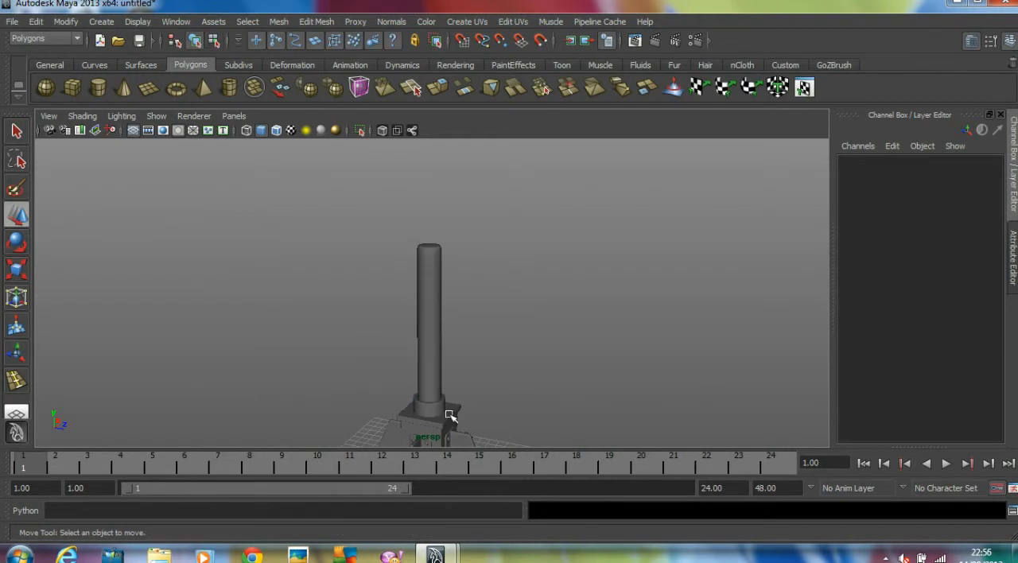
Duplicate the socket and place the copy on the upper end of the pole at Y of about 23.233
{"action": "left_click", "coordinate": [442, 406]}
{"action": "left_click_drag", "start_coordinate": [442, 407], "coordinate": [480, 246], "text": "alt"}
{"action": "scroll", "coordinate": [378, 395], "scroll_direction": "up", "scroll_amount": 1}
{"action": "key", "text": "ctrl+d"}
{"action": "key", "text": "e"}
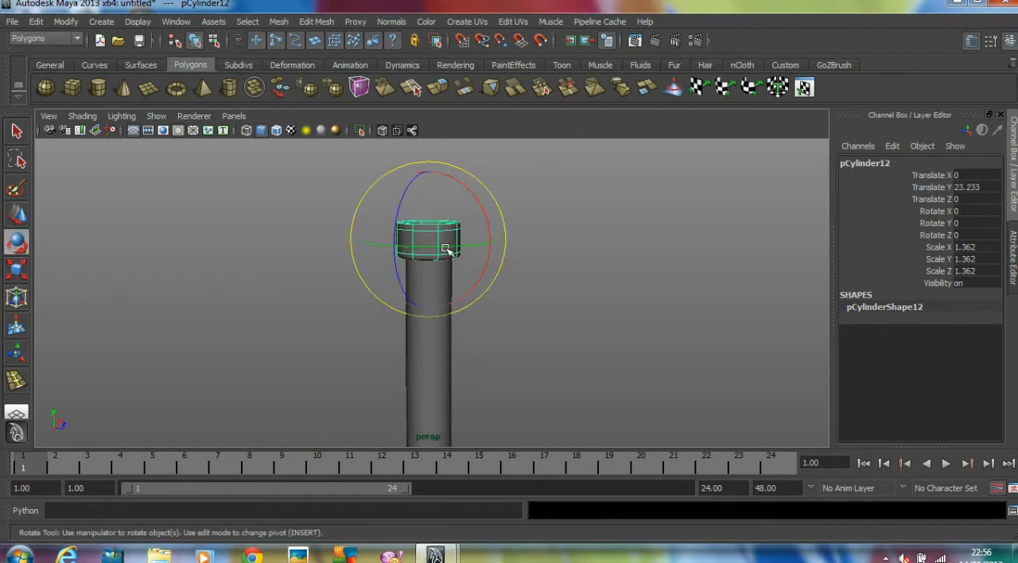
Flip the copied socket upside down with a negative Y scale so its recess faces the pole, and deselect it
{"action": "key", "text": "w"}
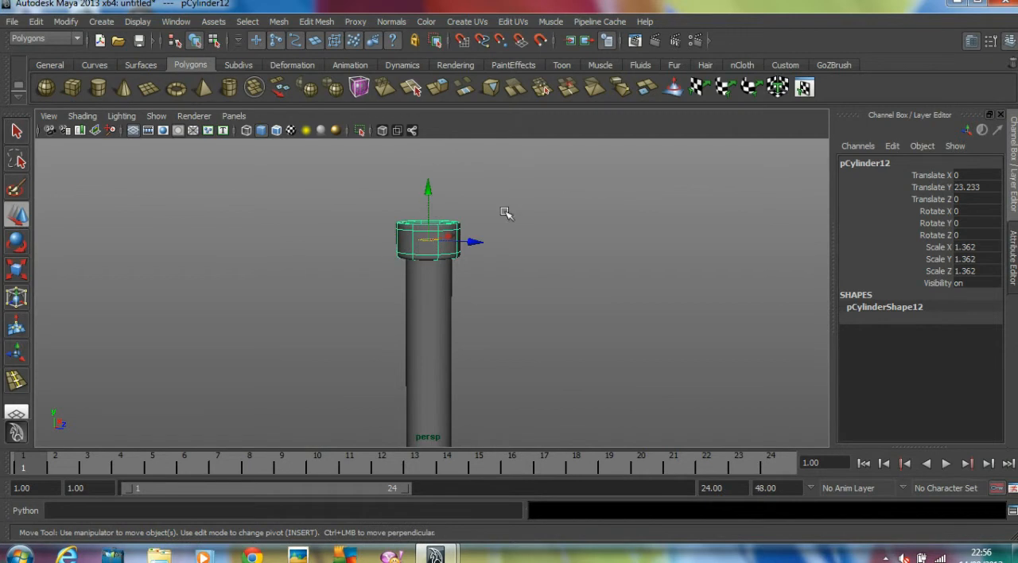
{"action": "double_click", "coordinate": [964, 260]}
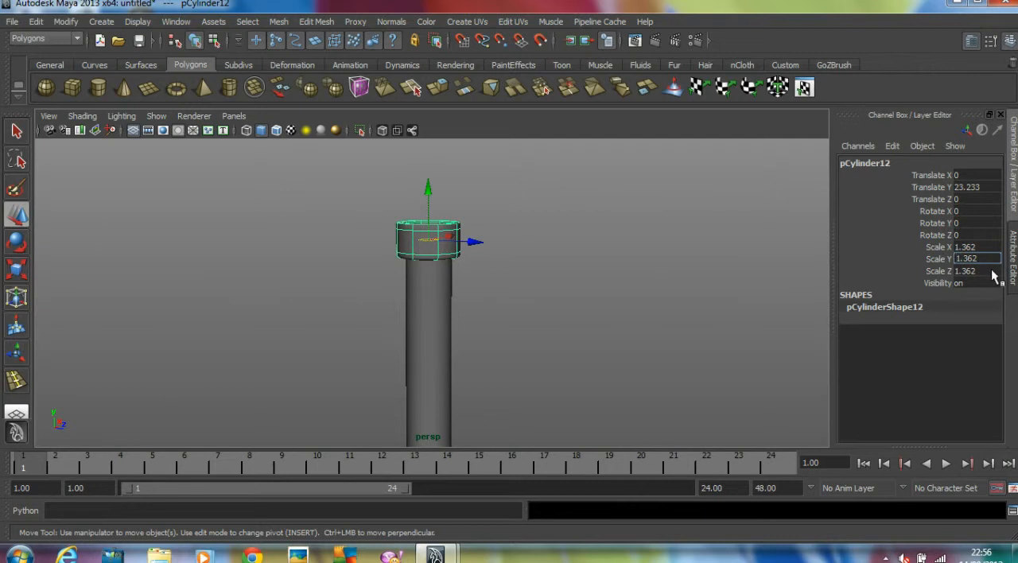
{"action": "key", "text": "Return"}
{"action": "left_click", "coordinate": [677, 267]}
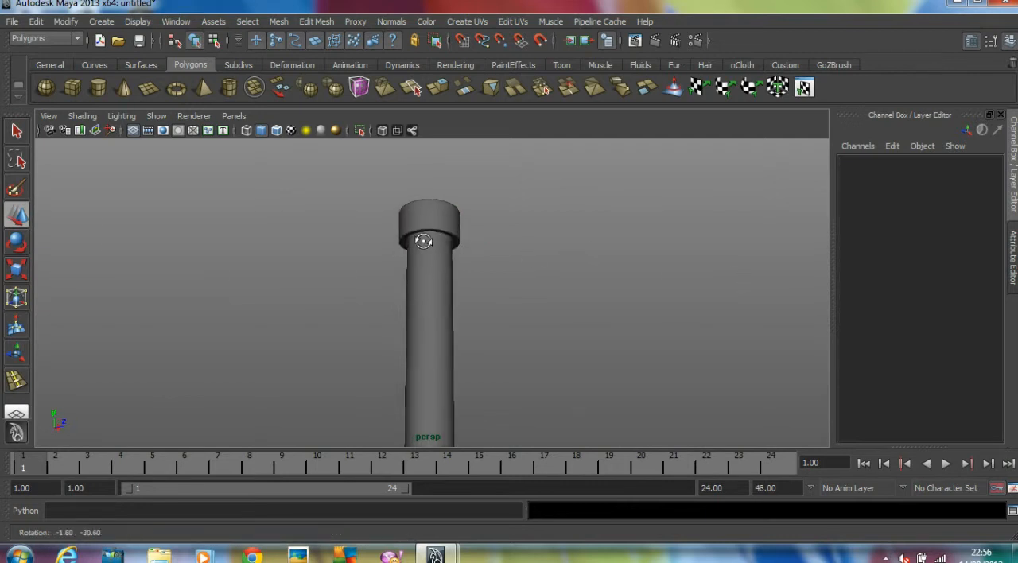
{"action": "left_click_drag", "start_coordinate": [650, 255], "coordinate": [364, 324], "text": "alt"}
{"action": "scroll", "coordinate": [421, 302], "scroll_direction": "up", "scroll_amount": 5}
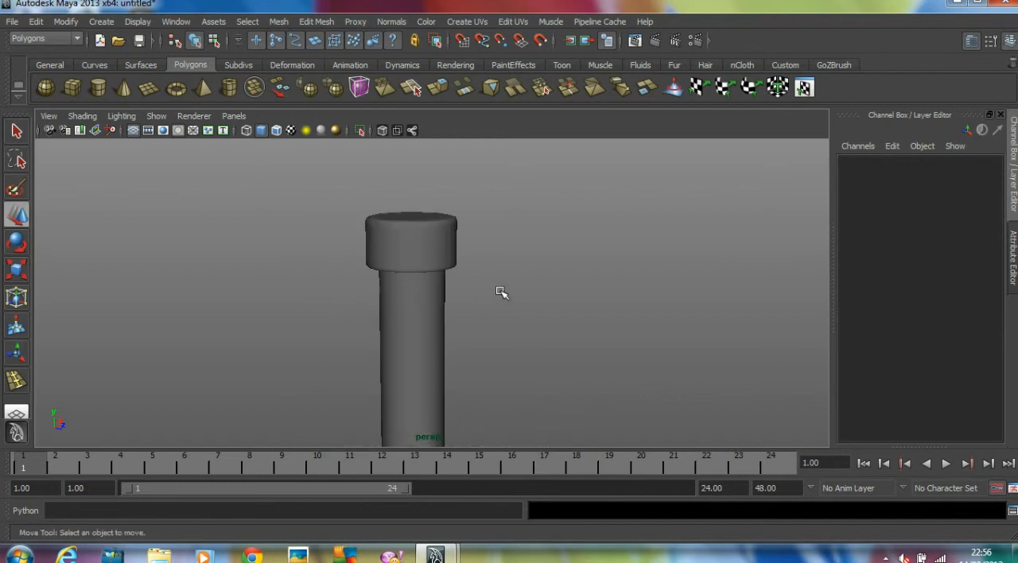
Duplicate the base socket, place the upright copy on the pole's upper cap at Y of about 24.222, and deselect it
{"action": "left_click", "coordinate": [421, 302]}
{"action": "scroll", "coordinate": [500, 220], "scroll_direction": "down", "scroll_amount": 5}
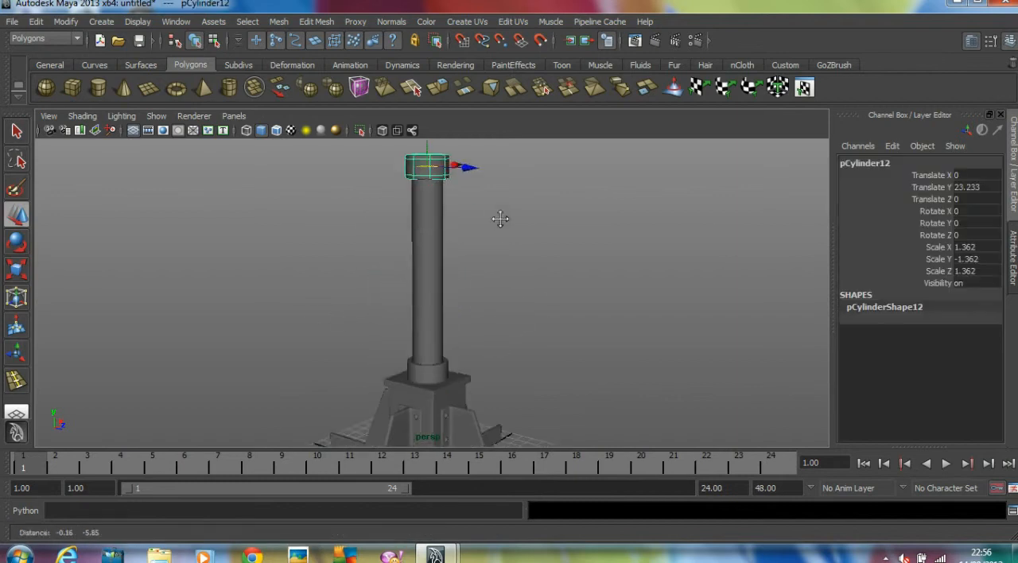
{"action": "left_click", "coordinate": [455, 360]}
{"action": "key", "text": "ctrl+d"}
{"action": "left_click_drag", "start_coordinate": [431, 324], "coordinate": [434, 141]}
{"action": "middle_click_drag", "start_coordinate": [466, 176], "coordinate": [469, 261], "text": "alt"}
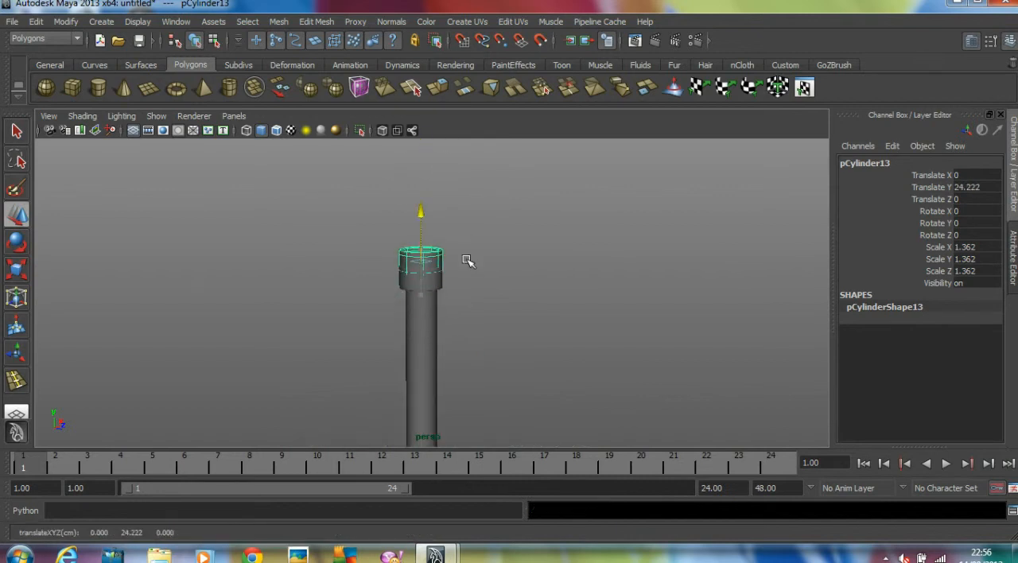
{"action": "left_click", "coordinate": [491, 265]}
Duplicate the pole, raise the copy above the upper socket to Y of about 35.627, and turn off its smooth preview
{"action": "left_click", "coordinate": [428, 291]}
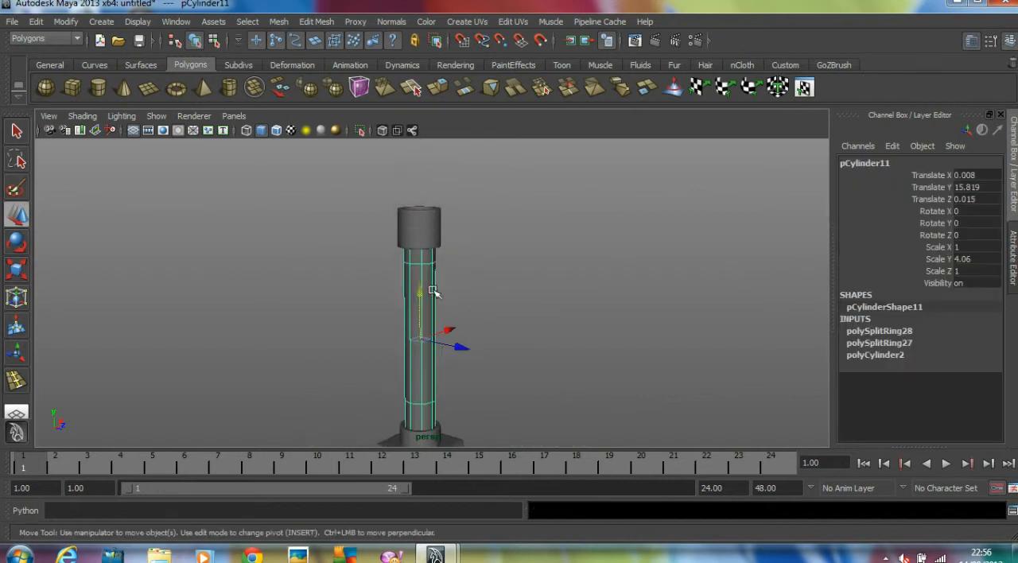
{"action": "middle_click_drag", "start_coordinate": [431, 291], "coordinate": [437, 262]}
{"action": "left_click_drag", "start_coordinate": [419, 247], "coordinate": [422, 131]}
{"action": "right_click_drag", "start_coordinate": [511, 204], "coordinate": [401, 199], "text": "alt"}
{"action": "middle_click_drag", "start_coordinate": [401, 199], "coordinate": [398, 273], "text": "alt"}
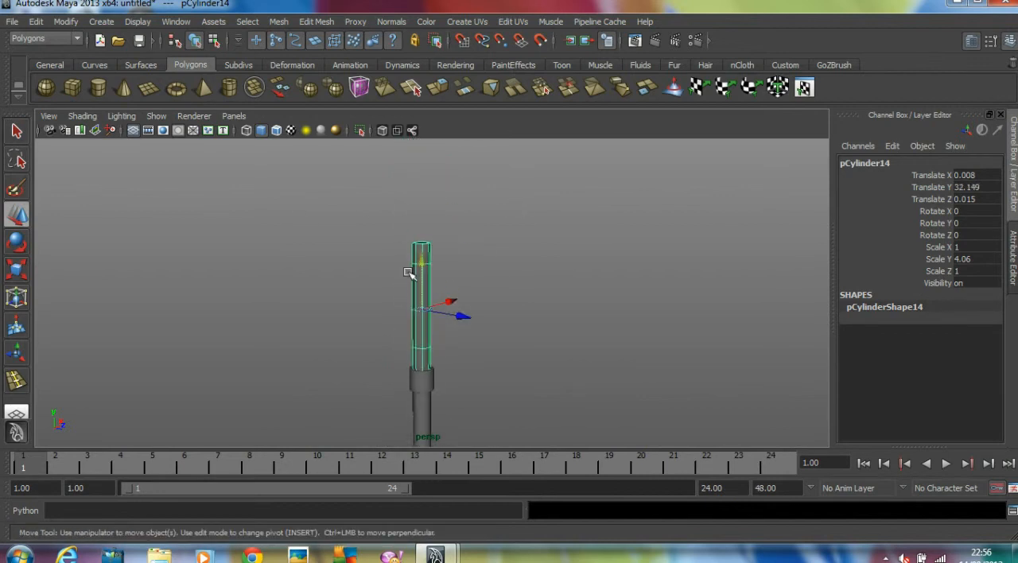
{"action": "left_click_drag", "start_coordinate": [422, 265], "coordinate": [429, 228]}
{"action": "key", "text": "1"}
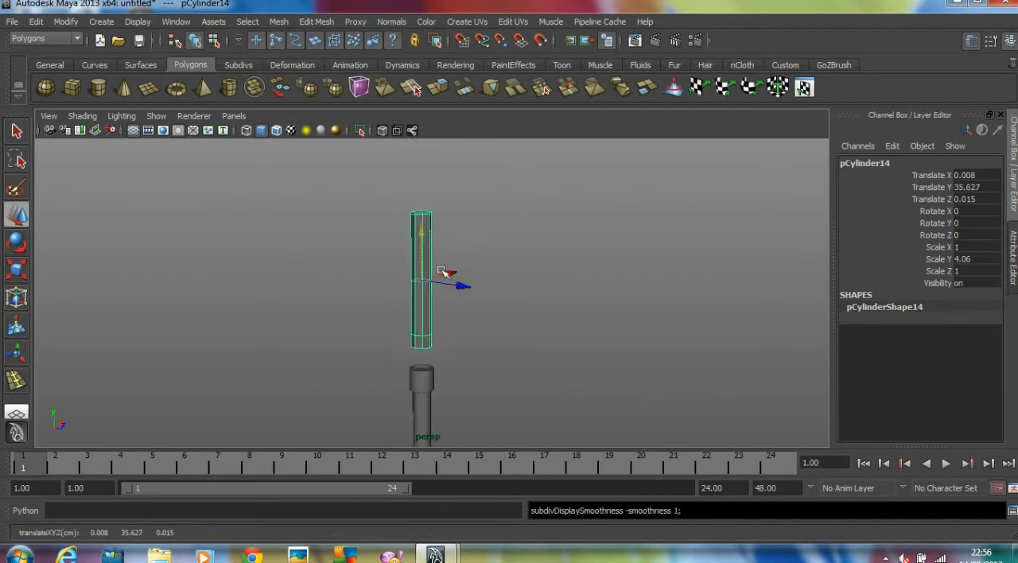
Select the lower edge loop's vertices on the pole copy and move them down close to its lower end
{"action": "right_click_drag", "start_coordinate": [447, 272], "coordinate": [504, 255], "text": "alt"}
{"action": "middle_click_drag", "start_coordinate": [505, 254], "coordinate": [501, 280], "text": "alt"}
{"action": "middle_click_drag", "start_coordinate": [410, 247], "coordinate": [409, 239], "text": "alt"}
{"action": "middle_click_drag", "start_coordinate": [410, 288], "coordinate": [412, 277], "text": "alt"}
{"action": "right_click_drag", "start_coordinate": [418, 313], "coordinate": [356, 318]}
{"action": "left_click_drag", "start_coordinate": [366, 344], "coordinate": [528, 371]}
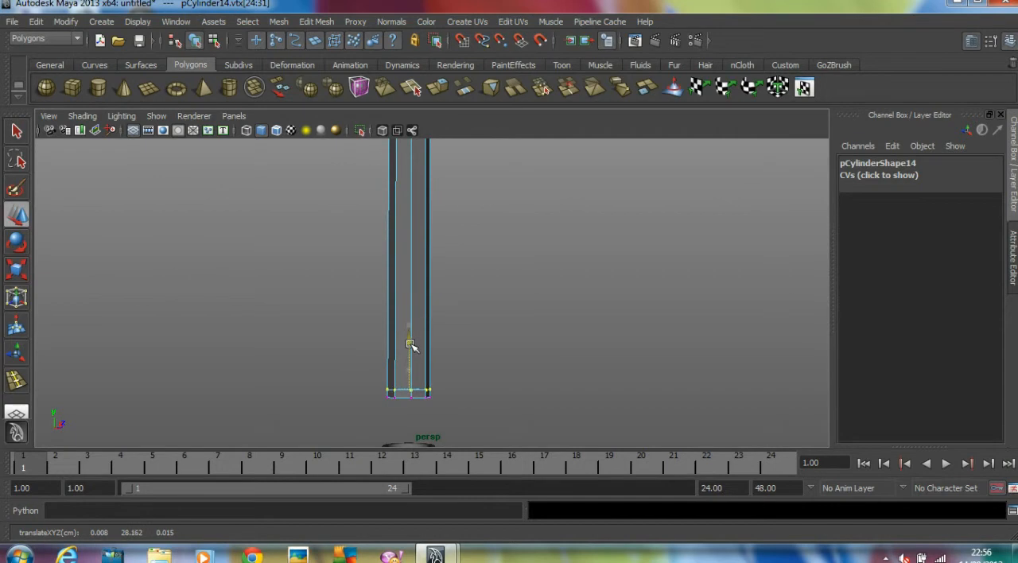
{"action": "left_click_drag", "start_coordinate": [410, 347], "coordinate": [410, 347]}
Select the upper vertices of the pole copy and lower them to shorten the cylinder into a flat ring
{"action": "scroll", "coordinate": [435, 327], "scroll_direction": "down", "scroll_amount": 1}
{"action": "middle_click_drag", "start_coordinate": [436, 327], "coordinate": [439, 398], "text": "alt"}
{"action": "left_click_drag", "start_coordinate": [382, 210], "coordinate": [487, 234]}
{"action": "scroll", "coordinate": [470, 241], "scroll_direction": "down", "scroll_amount": 1}
{"action": "left_click_drag", "start_coordinate": [416, 244], "coordinate": [420, 300]}
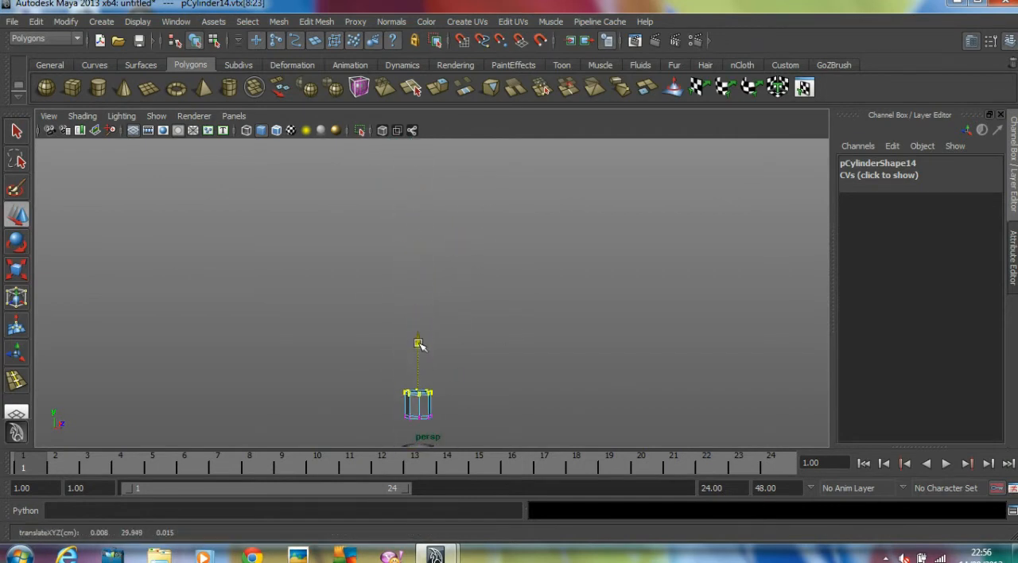
{"action": "left_click_drag", "start_coordinate": [416, 359], "coordinate": [416, 358]}
{"action": "middle_click_drag", "start_coordinate": [522, 357], "coordinate": [511, 217], "text": "alt"}
{"action": "left_click_drag", "start_coordinate": [511, 216], "coordinate": [504, 255], "text": "alt"}
{"action": "scroll", "coordinate": [541, 259], "scroll_direction": "up", "scroll_amount": 1}
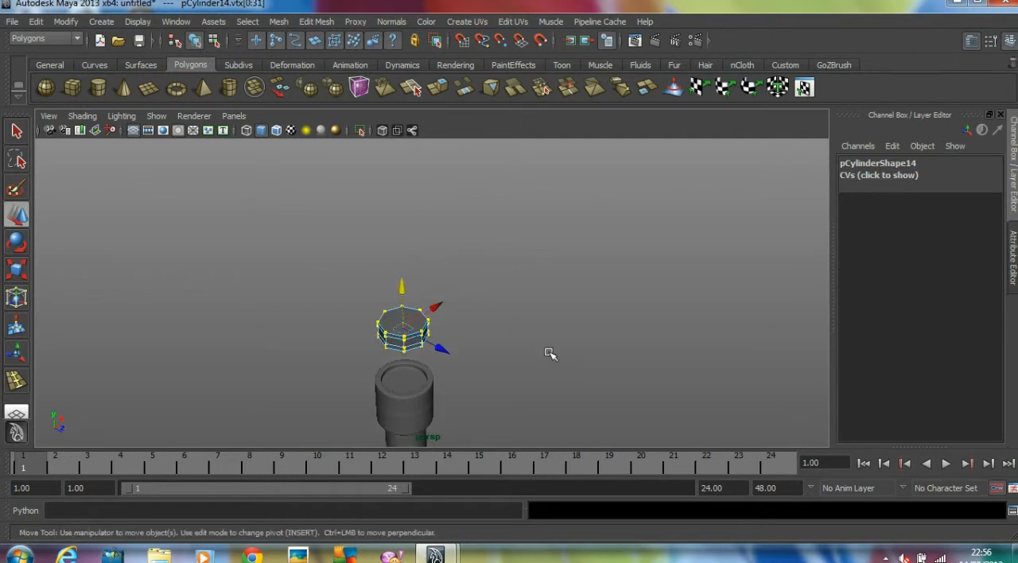
Return the shortened cylinder to object mode and center its pivot
{"action": "key", "text": "F8"}
{"action": "key", "text": "F8"}
{"action": "left_click", "coordinate": [514, 334]}
{"action": "left_click", "coordinate": [409, 327]}
{"action": "left_click_drag", "start_coordinate": [432, 176], "coordinate": [382, 180], "text": "alt"}
{"action": "right_click_drag", "start_coordinate": [382, 180], "coordinate": [284, 190], "text": "alt"}
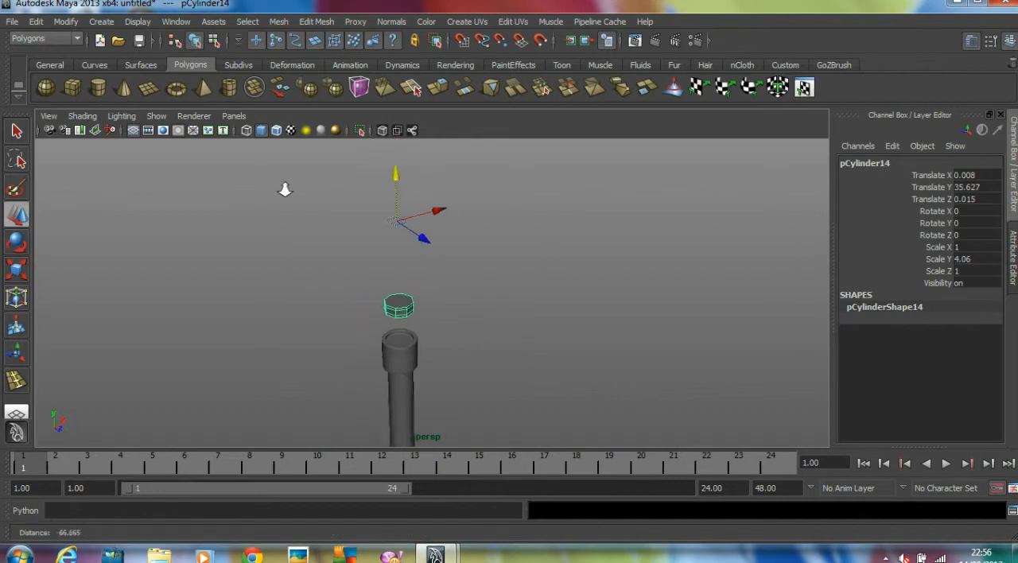
{"action": "middle_click_drag", "start_coordinate": [284, 191], "coordinate": [291, 199], "text": "alt"}
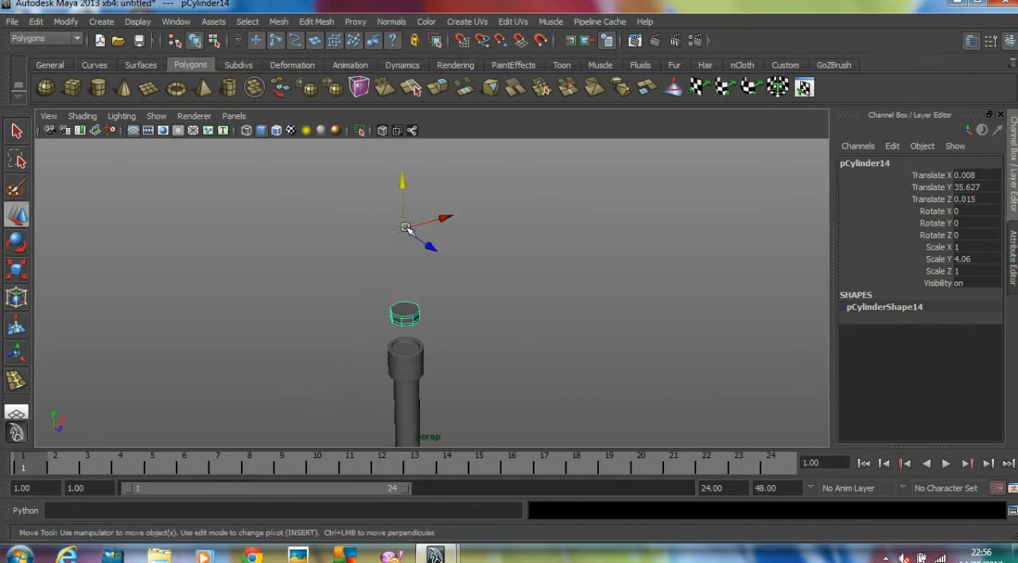
{"action": "left_click", "coordinate": [68, 21]}
{"action": "mouse_move", "coordinate": [121, 253]}
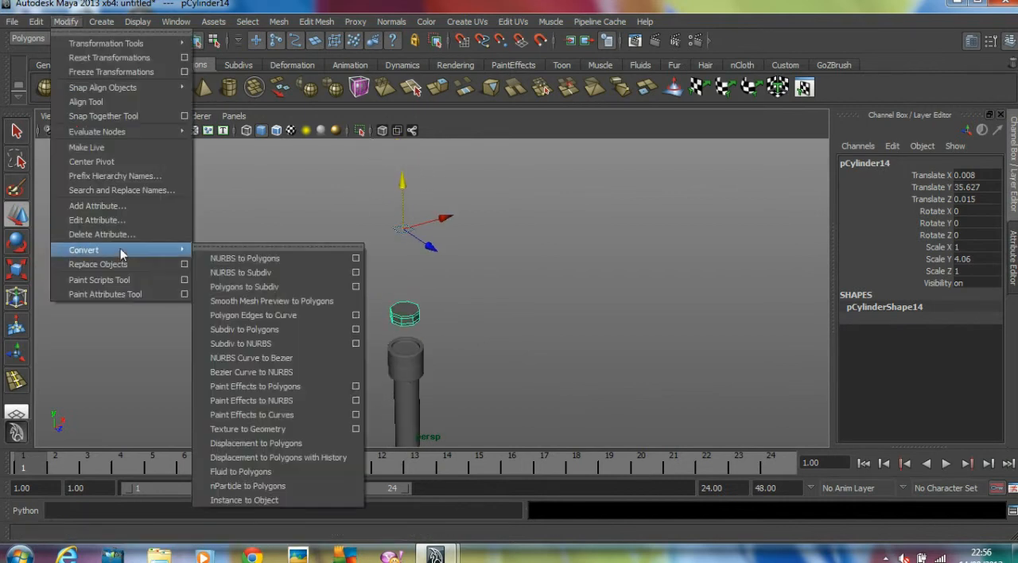
{"action": "left_click", "coordinate": [101, 163]}
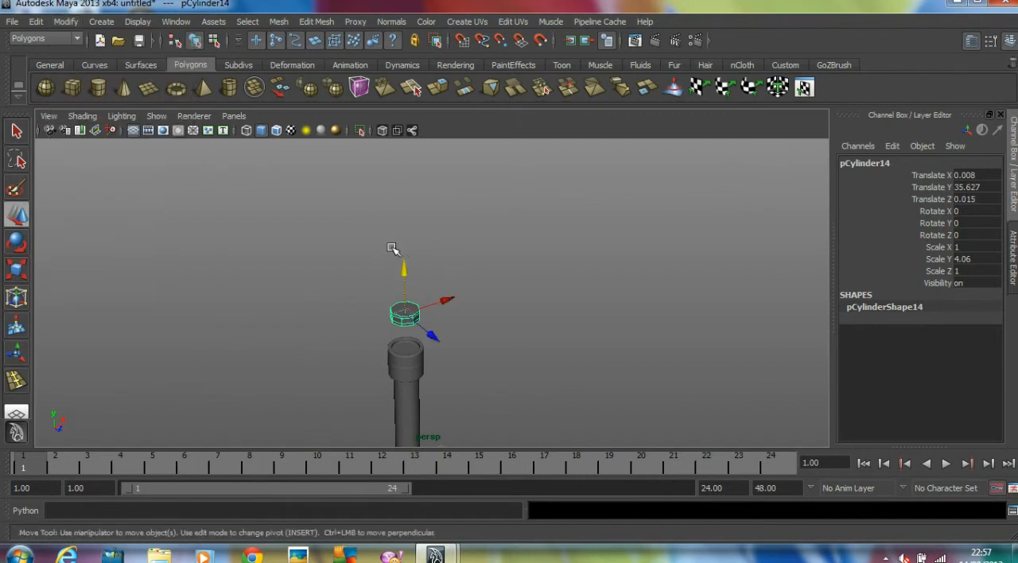
Enlarge the ring uniformly to about 1.683 in X and Z and 6.833 in Y, and show it in smooth preview
{"action": "key", "text": "r"}
{"action": "left_click_drag", "start_coordinate": [400, 312], "coordinate": [465, 362]}
{"action": "key", "text": "space"}
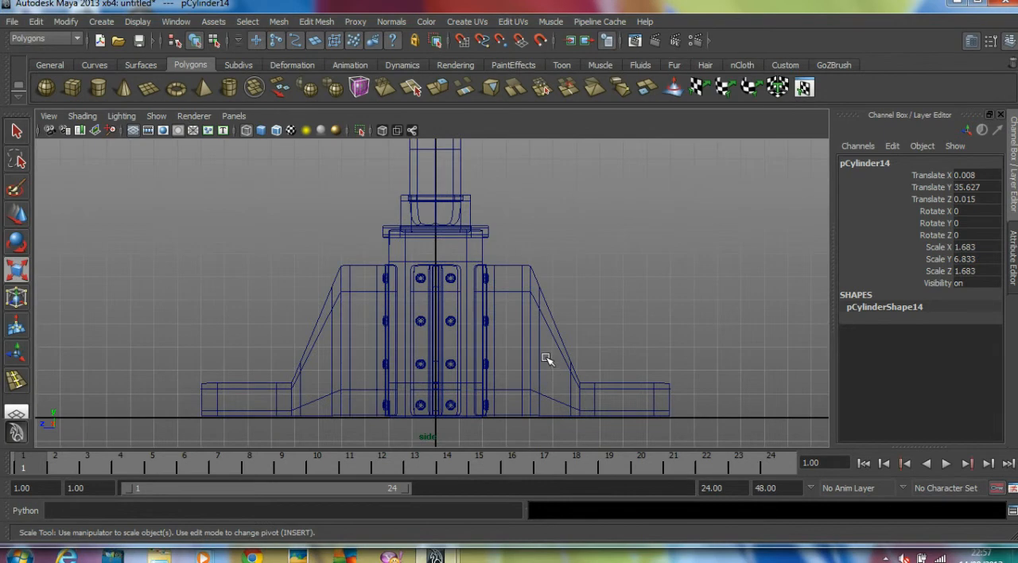
{"action": "key", "text": "3"}
{"action": "key", "text": "space"}
{"action": "key", "text": "space"}
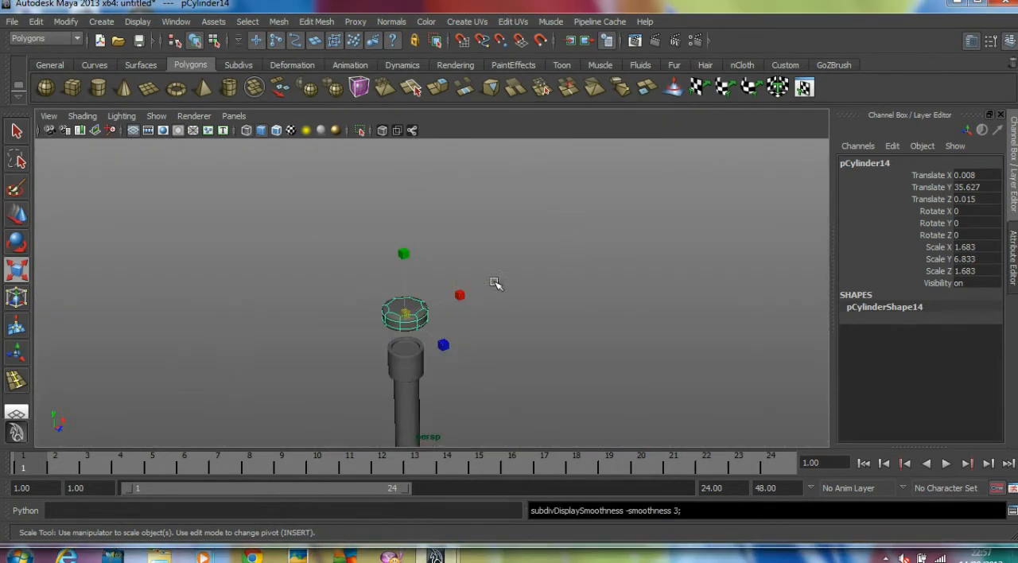
Lower the ring onto the joint between the two upper sockets, adjust its Y scale and deselect it
{"action": "left_click_drag", "start_coordinate": [495, 284], "coordinate": [482, 229], "text": "alt"}
{"action": "right_click_drag", "start_coordinate": [481, 229], "coordinate": [550, 239], "text": "alt"}
{"action": "left_click_drag", "start_coordinate": [414, 278], "coordinate": [387, 236], "text": "alt"}
{"action": "right_click_drag", "start_coordinate": [386, 236], "coordinate": [463, 212], "text": "alt"}
{"action": "key", "text": "w"}
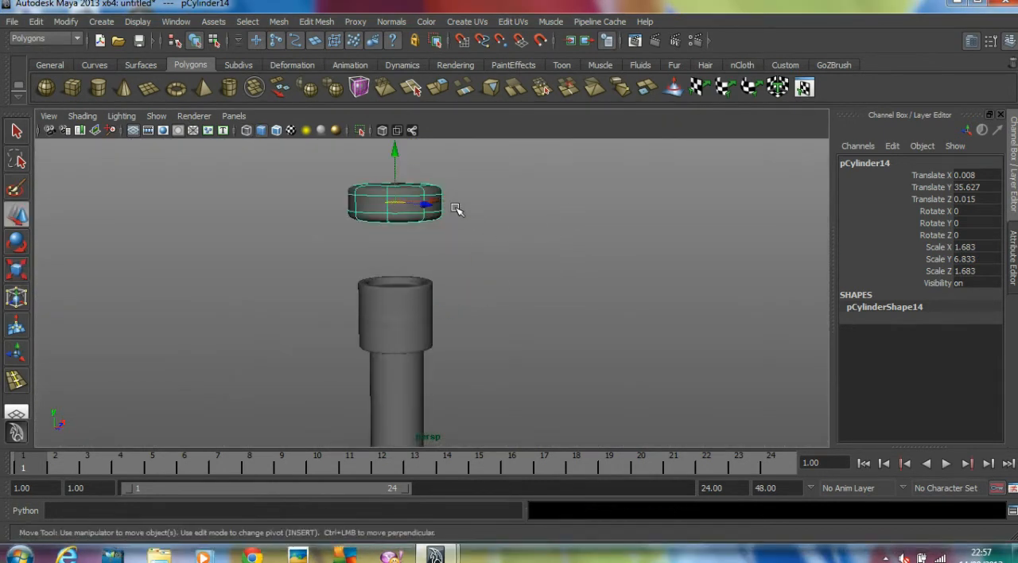
{"action": "left_click_drag", "start_coordinate": [397, 158], "coordinate": [432, 267]}
{"action": "key", "text": "r"}
{"action": "left_click_drag", "start_coordinate": [397, 317], "coordinate": [396, 265]}
{"action": "left_click", "coordinate": [495, 266]}
Create a polygon cylinder about 3.844 high at the center of the base, drawing its circle in the top view
{"action": "scroll", "coordinate": [501, 265], "scroll_direction": "down", "scroll_amount": 3}
{"action": "middle_click_drag", "start_coordinate": [507, 268], "coordinate": [507, 187], "text": "alt"}
{"action": "scroll", "coordinate": [557, 231], "scroll_direction": "down", "scroll_amount": 4}
{"action": "left_click_drag", "start_coordinate": [607, 262], "coordinate": [480, 301], "text": "alt"}
{"action": "left_click", "coordinate": [432, 298]}
{"action": "left_click", "coordinate": [327, 177]}
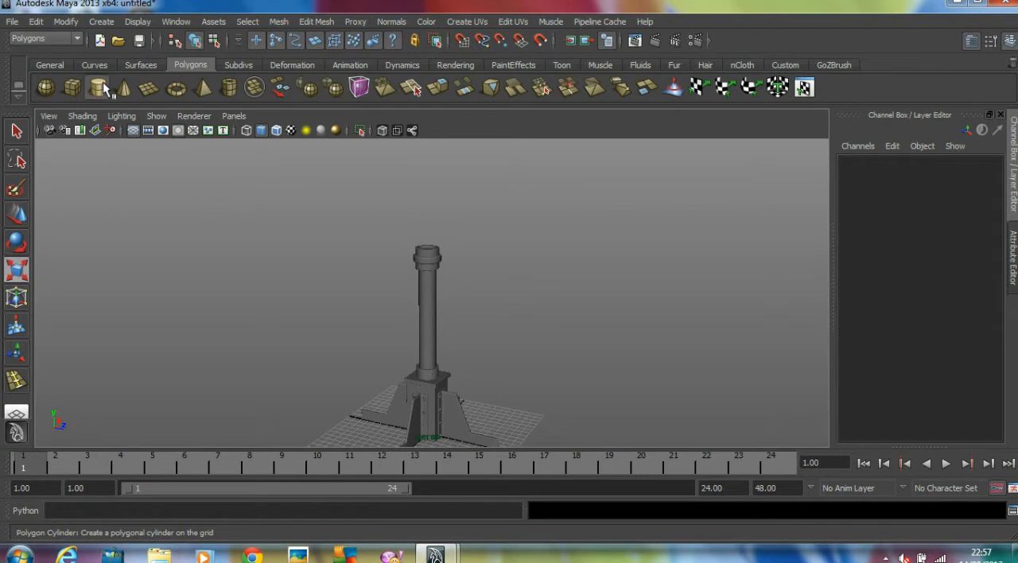
{"action": "left_click", "coordinate": [103, 89]}
{"action": "key", "text": "space"}
{"action": "key", "text": "space"}
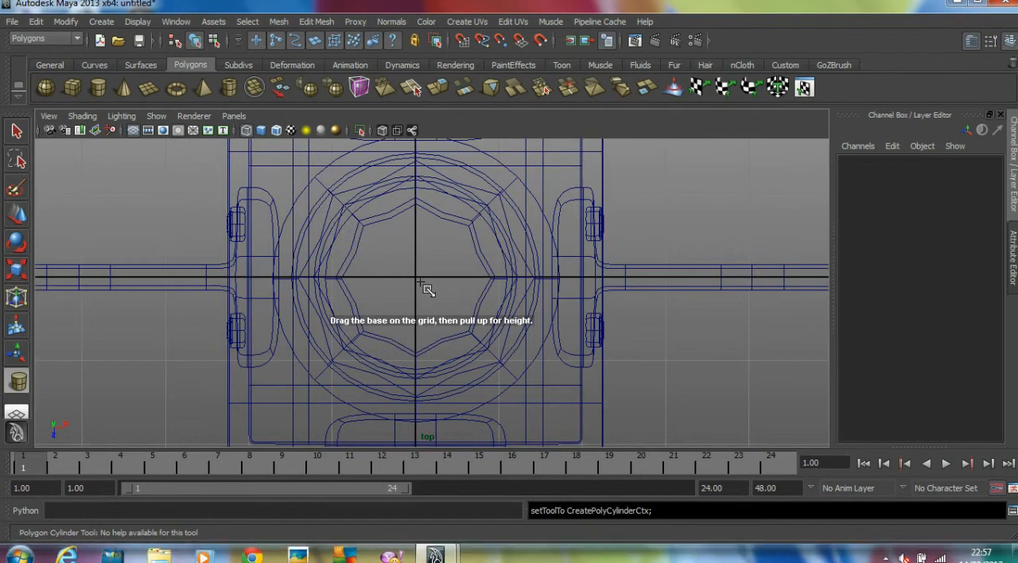
{"action": "left_click_drag", "start_coordinate": [421, 283], "coordinate": [507, 358]}
{"action": "key", "text": "space"}
{"action": "key", "text": "space"}
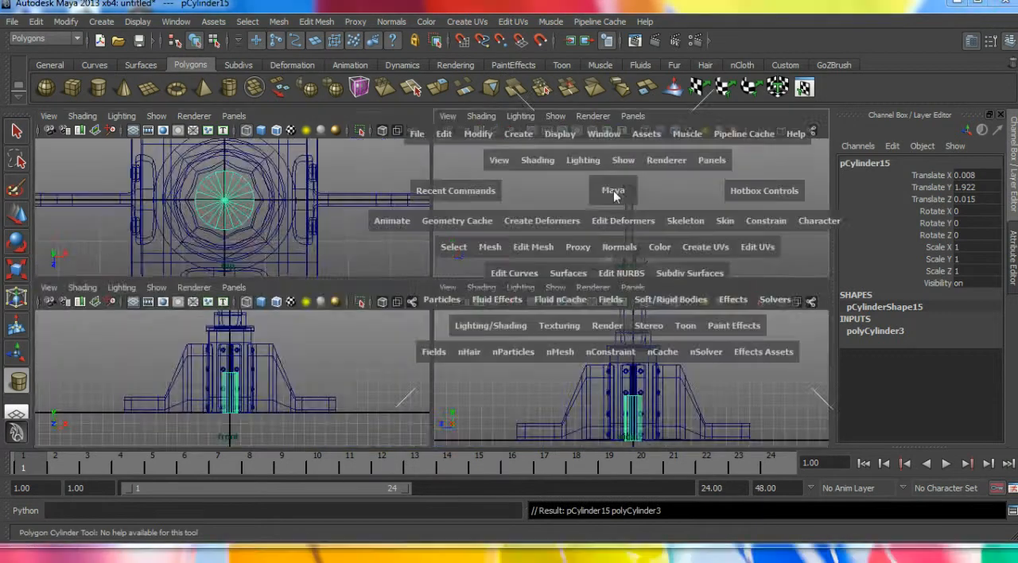
Raise the new cylinder above the pole and stretch it vertically to a Y scale of about 4.557
{"action": "key", "text": "w"}
{"action": "left_click_drag", "start_coordinate": [417, 385], "coordinate": [446, 186]}
{"action": "key", "text": "r"}
{"action": "left_click_drag", "start_coordinate": [428, 151], "coordinate": [557, 113]}
{"action": "scroll", "coordinate": [462, 273], "scroll_direction": "down", "scroll_amount": 3}
{"action": "middle_click_drag", "start_coordinate": [463, 273], "coordinate": [458, 294], "text": "alt"}
{"action": "scroll", "coordinate": [459, 293], "scroll_direction": "up", "scroll_amount": 3}
{"action": "mouse_move", "coordinate": [405, 236]}
{"action": "left_mouse_down"}
{"action": "mouse_move", "coordinate": [406, 213]}
{"action": "mouse_move", "coordinate": [405, 242]}
{"action": "left_mouse_up"}
Lower the stretched cylinder into the upper socket at Y of about 29.809
{"action": "key", "text": "w"}
{"action": "left_click_drag", "start_coordinate": [392, 274], "coordinate": [385, 330], "text": "alt"}
{"action": "mouse_move", "coordinate": [486, 297]}
{"action": "middle_mouse_down", "text": "alt"}
{"action": "mouse_move", "coordinate": [470, 325]}
{"action": "mouse_move", "coordinate": [491, 298]}
{"action": "middle_mouse_up", "text": "alt"}
{"action": "scroll", "coordinate": [525, 313], "scroll_direction": "up", "scroll_amount": 3}
{"action": "left_click_drag", "start_coordinate": [390, 338], "coordinate": [375, 360], "text": "alt"}
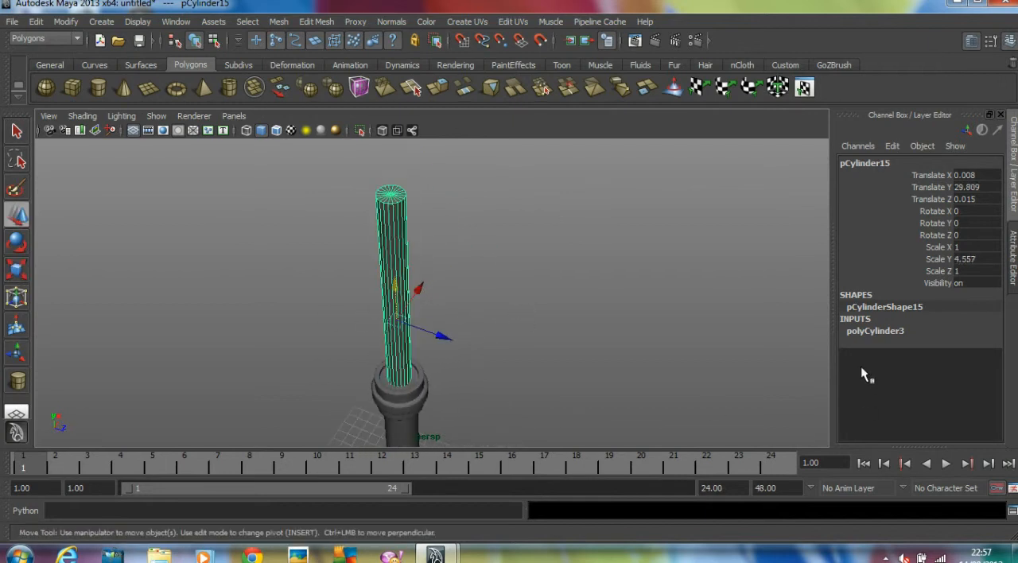
Set the new cylinder's radius to 1.1 and reposition it to Y of about 31.978
{"action": "left_click", "coordinate": [883, 328]}
{"action": "double_click", "coordinate": [990, 342]}
{"action": "type", "text": "1."}
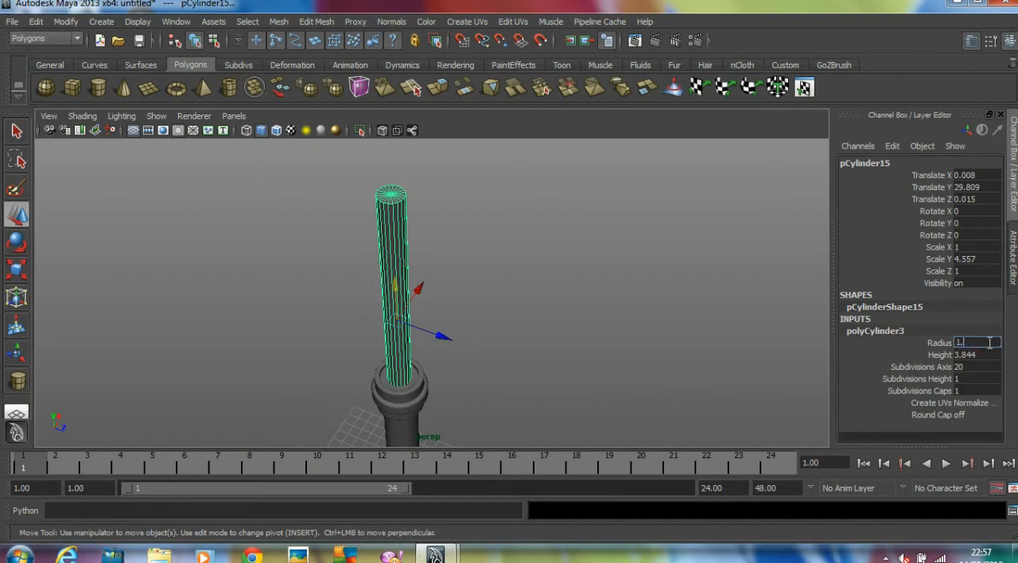
{"action": "type", "text": "2"}
{"action": "key", "text": "Return"}
{"action": "left_click", "coordinate": [982, 344]}
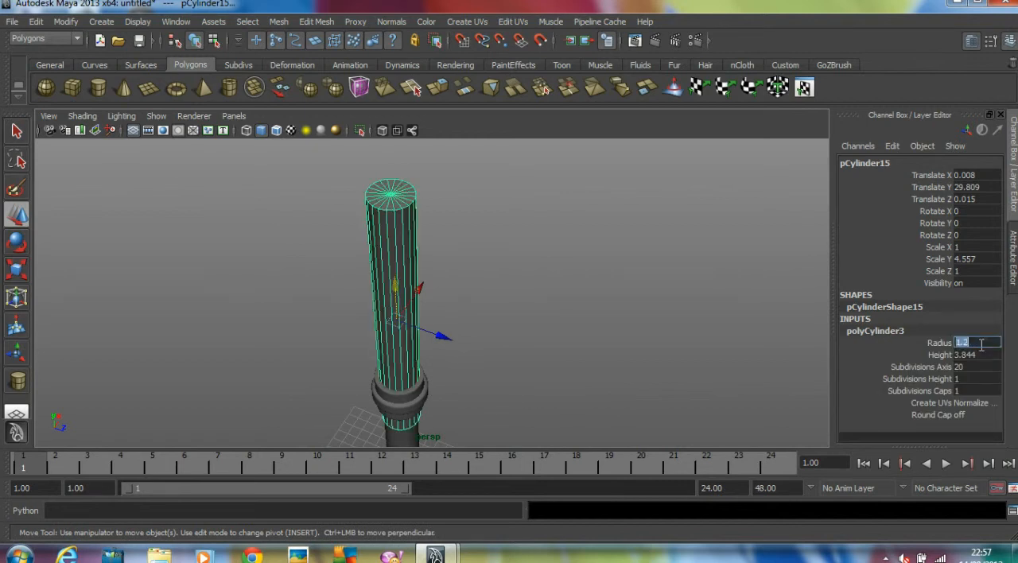
{"action": "key", "text": "Return"}
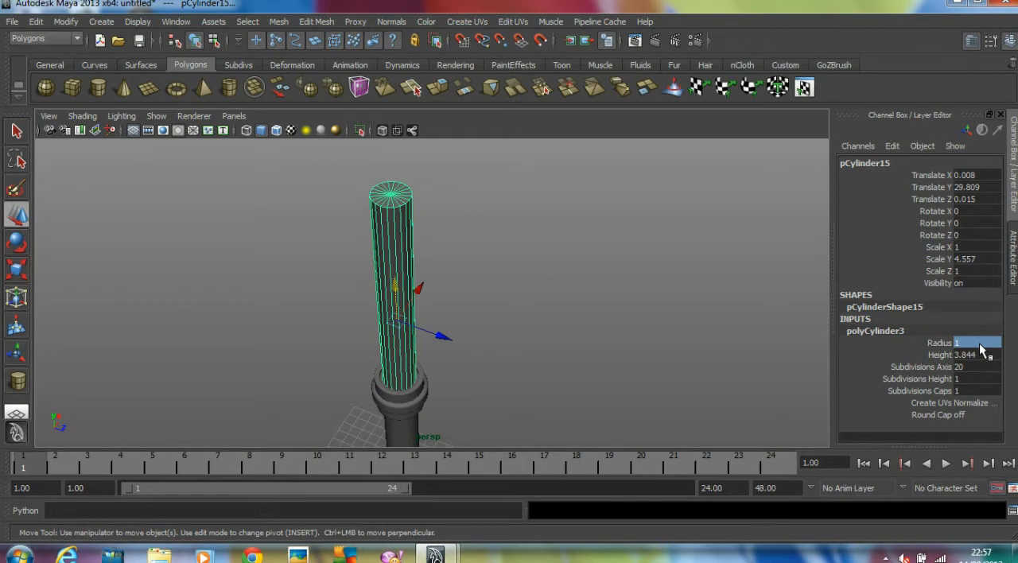
{"action": "left_click", "coordinate": [980, 343]}
{"action": "type", "text": ".1"}
{"action": "key", "text": "Return"}
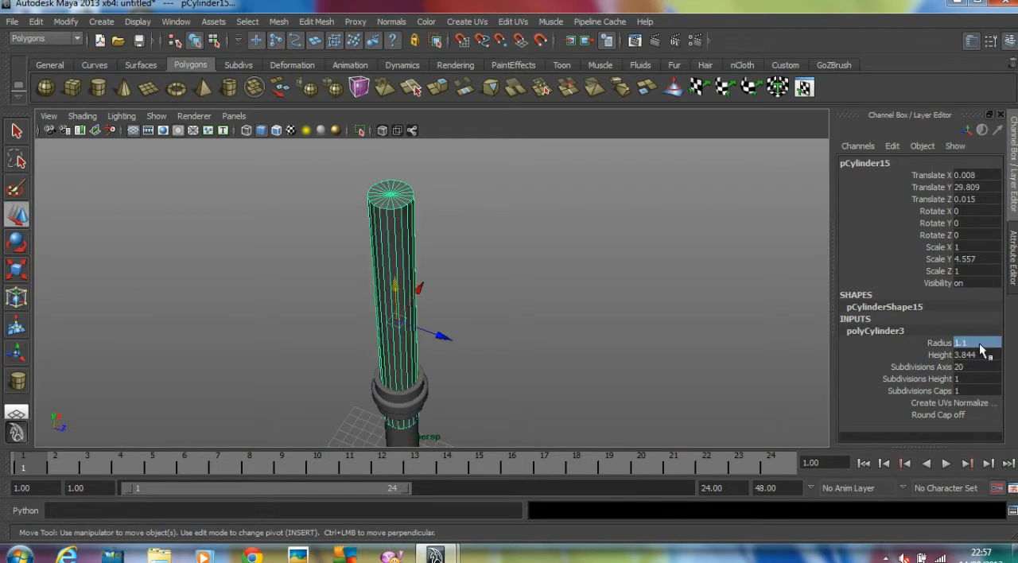
{"action": "left_click_drag", "start_coordinate": [391, 263], "coordinate": [408, 309]}
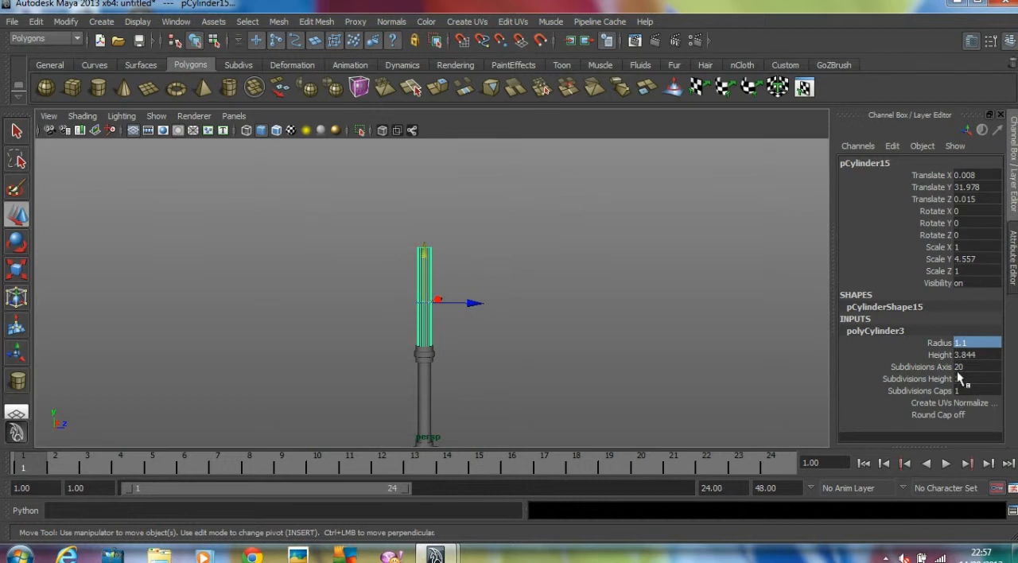
Set the cylinder to 8 axis subdivisions, 0 cap subdivisions and 5 height subdivisions, and deselect it
{"action": "type", "text": "8"}
{"action": "key", "text": "Return"}
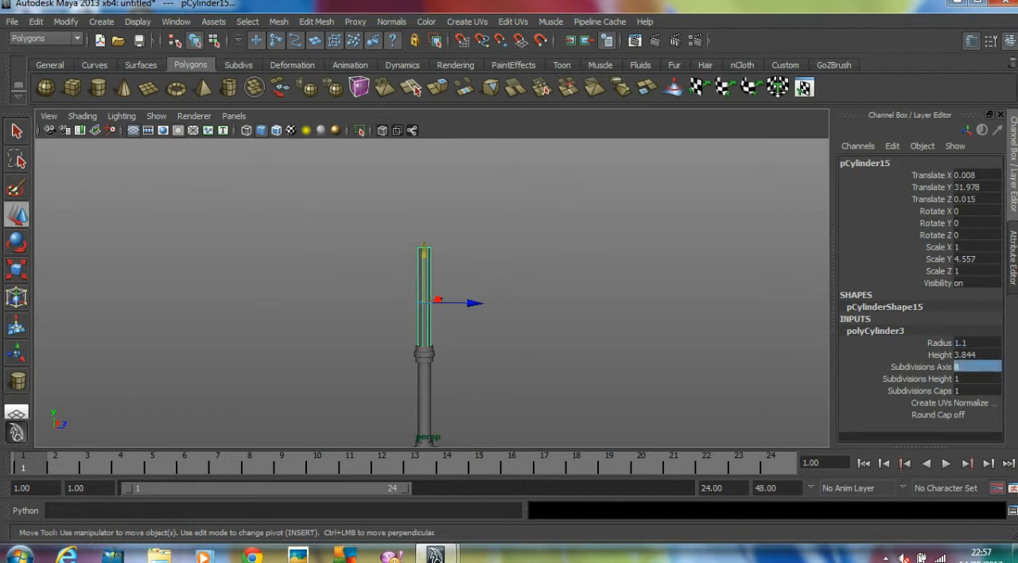
{"action": "left_click", "coordinate": [966, 393]}
{"action": "type", "text": "0"}
{"action": "key", "text": "Return"}
{"action": "right_click_drag", "start_coordinate": [335, 169], "coordinate": [506, 209], "text": "alt"}
{"action": "middle_click_drag", "start_coordinate": [506, 209], "coordinate": [512, 191], "text": "alt"}
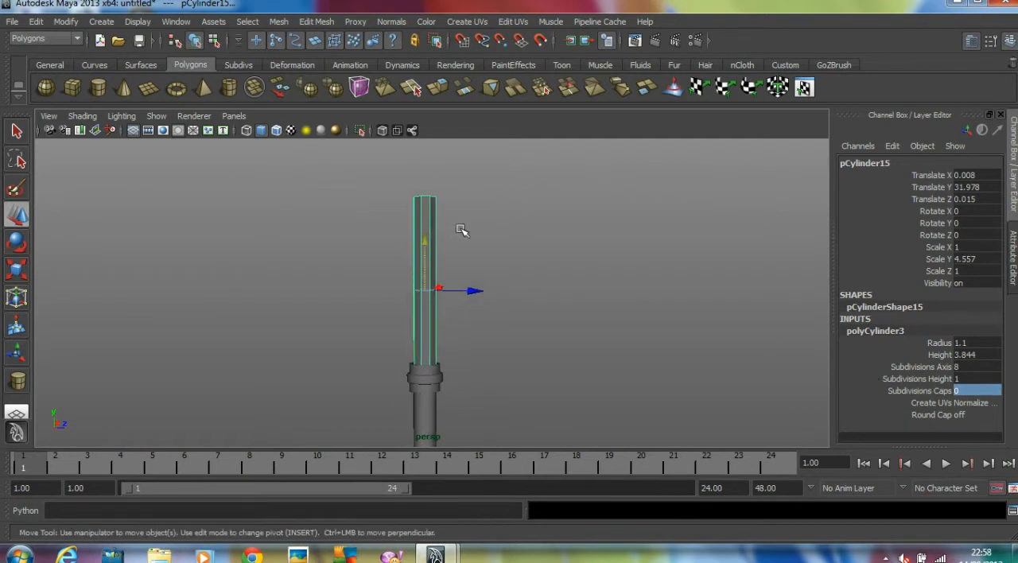
{"action": "left_click", "coordinate": [962, 379]}
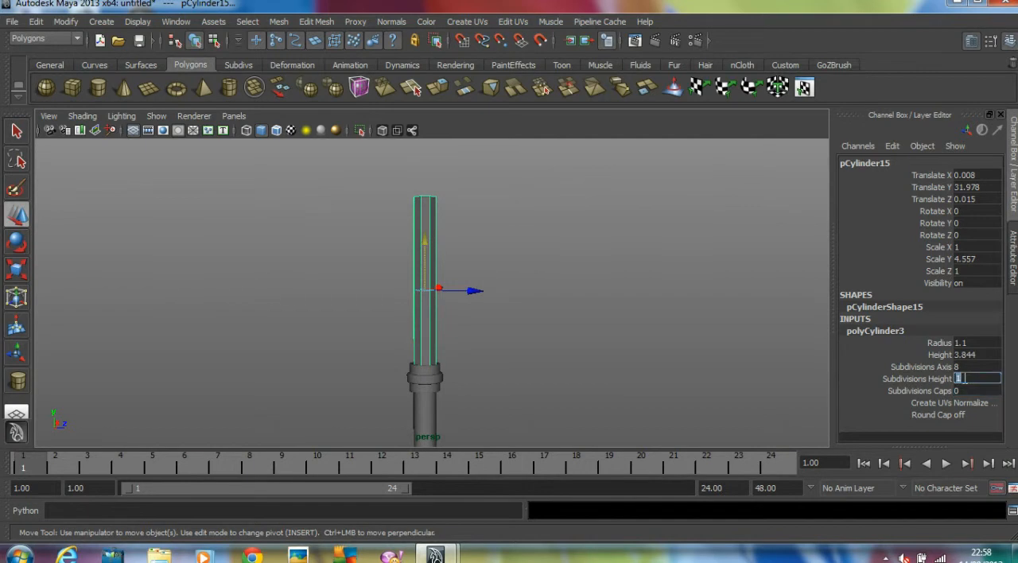
{"action": "type", "text": "8"}
{"action": "key", "text": "Return"}
{"action": "left_click", "coordinate": [557, 250]}
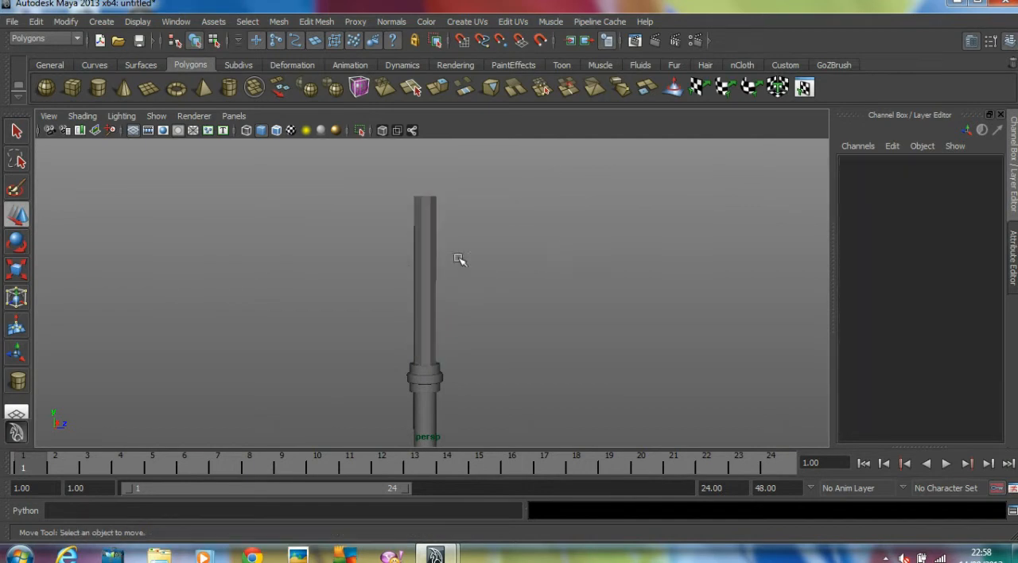
Select the cylinder's five upper rows of vertices, scale them closer together vertically and move them toward the upper end
{"action": "left_click", "coordinate": [429, 263]}
{"action": "right_click_drag", "start_coordinate": [429, 263], "coordinate": [389, 266]}
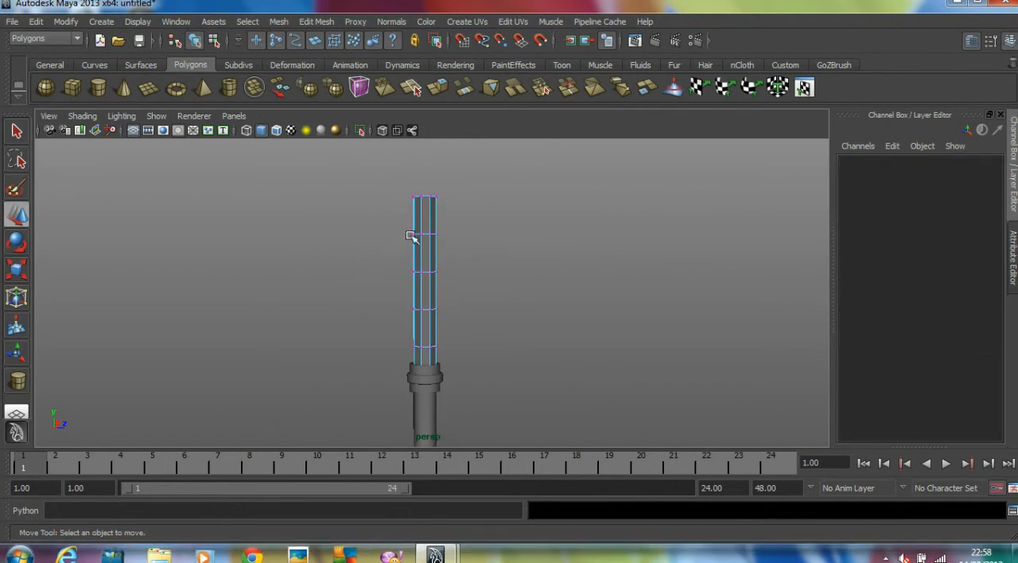
{"action": "left_click_drag", "start_coordinate": [478, 356], "coordinate": [477, 354]}
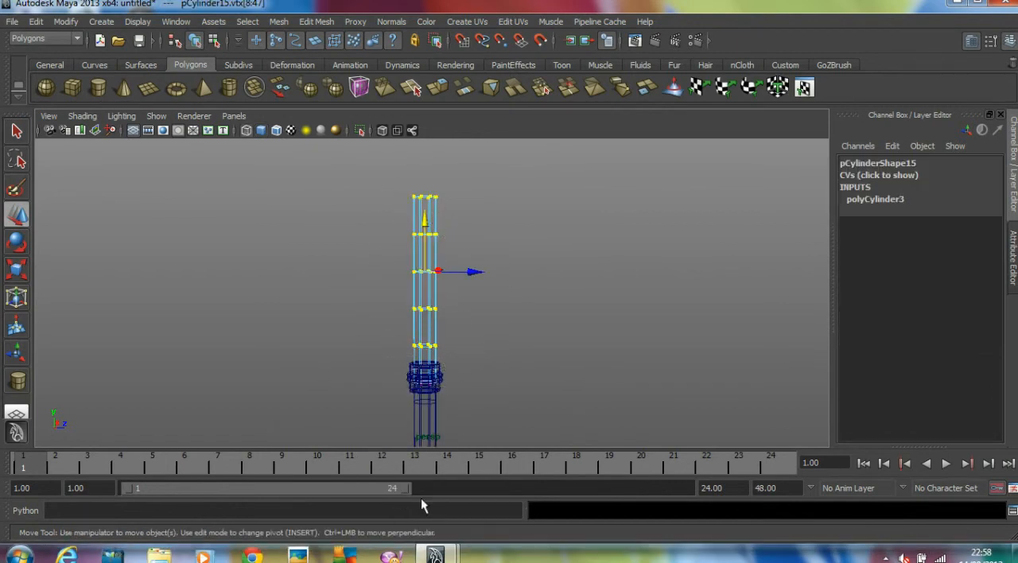
{"action": "key", "text": "t"}
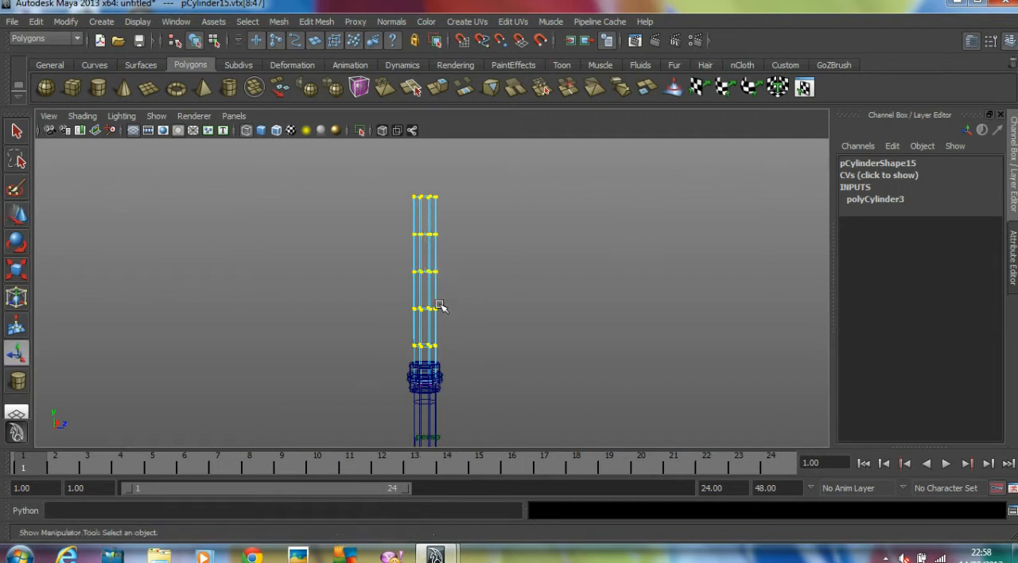
{"action": "key", "text": "r"}
{"action": "left_click_drag", "start_coordinate": [427, 340], "coordinate": [434, 293]}
{"action": "key", "text": "w"}
{"action": "left_click_drag", "start_coordinate": [428, 230], "coordinate": [426, 218]}
{"action": "left_click", "coordinate": [456, 224]}
Frame the upper pole cylinder's segmented end in the front view and clear the vertex selection
{"action": "key", "text": "5"}
{"action": "key", "text": "space"}
{"action": "key", "text": "space"}
{"action": "middle_click_drag", "start_coordinate": [376, 323], "coordinate": [379, 493], "text": "alt"}
{"action": "key", "text": "a"}
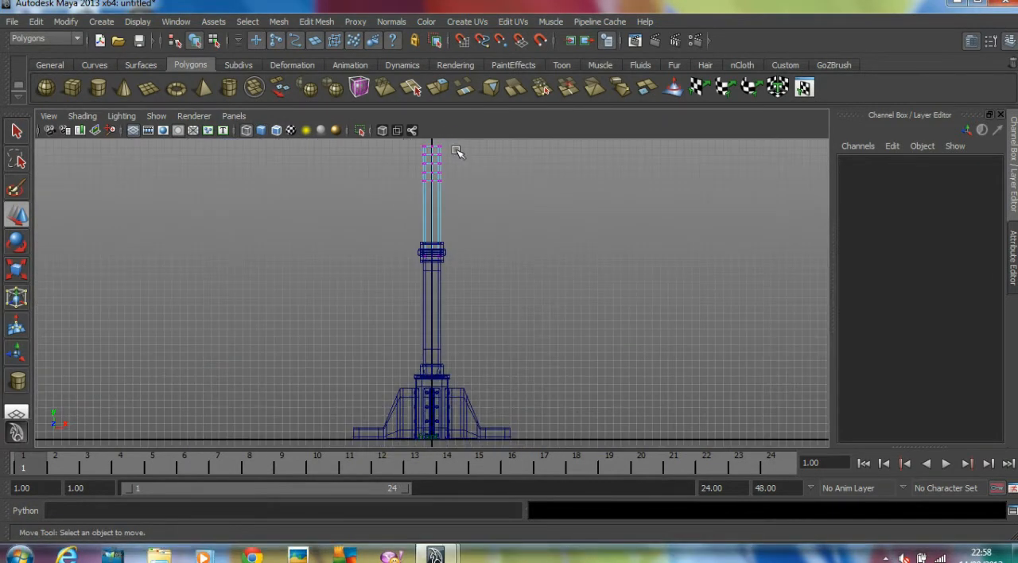
{"action": "right_click_drag", "start_coordinate": [333, 330], "coordinate": [537, 295], "text": "alt"}
{"action": "middle_click_drag", "start_coordinate": [482, 229], "coordinate": [477, 371], "text": "alt"}
{"action": "right_click_drag", "start_coordinate": [474, 371], "coordinate": [760, 362], "text": "alt"}
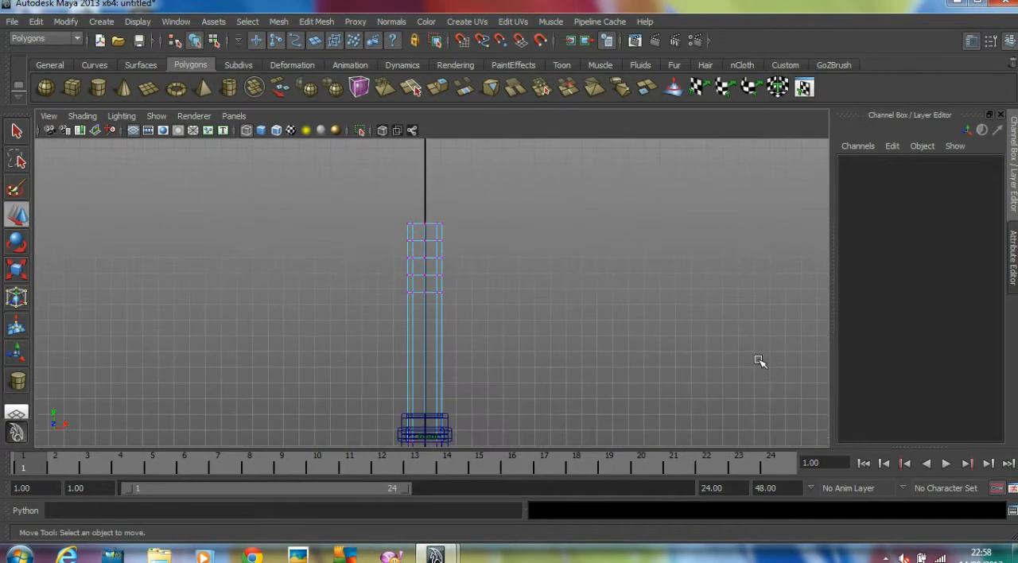
{"action": "right_click_drag", "start_coordinate": [386, 301], "coordinate": [545, 307], "text": "alt"}
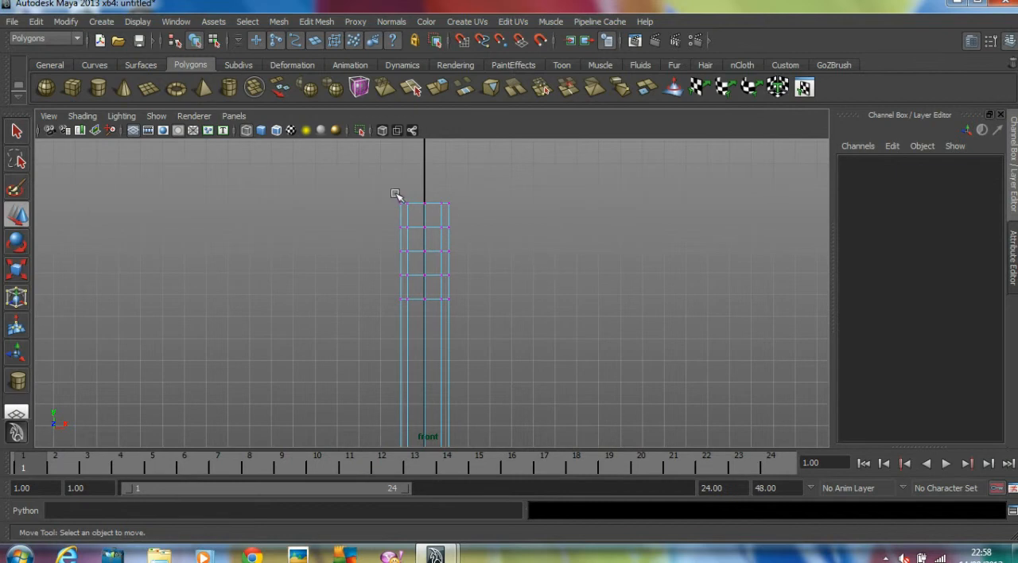
{"action": "left_click_drag", "start_coordinate": [518, 302], "coordinate": [519, 304]}
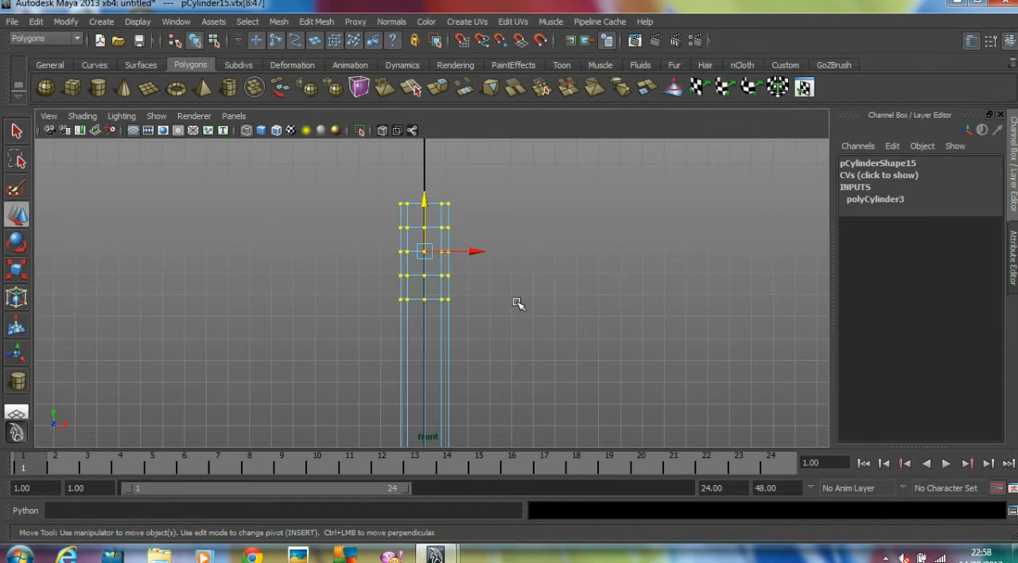
{"action": "middle_click_drag", "start_coordinate": [518, 294], "coordinate": [564, 316], "text": "alt"}
{"action": "left_click", "coordinate": [400, 318]}
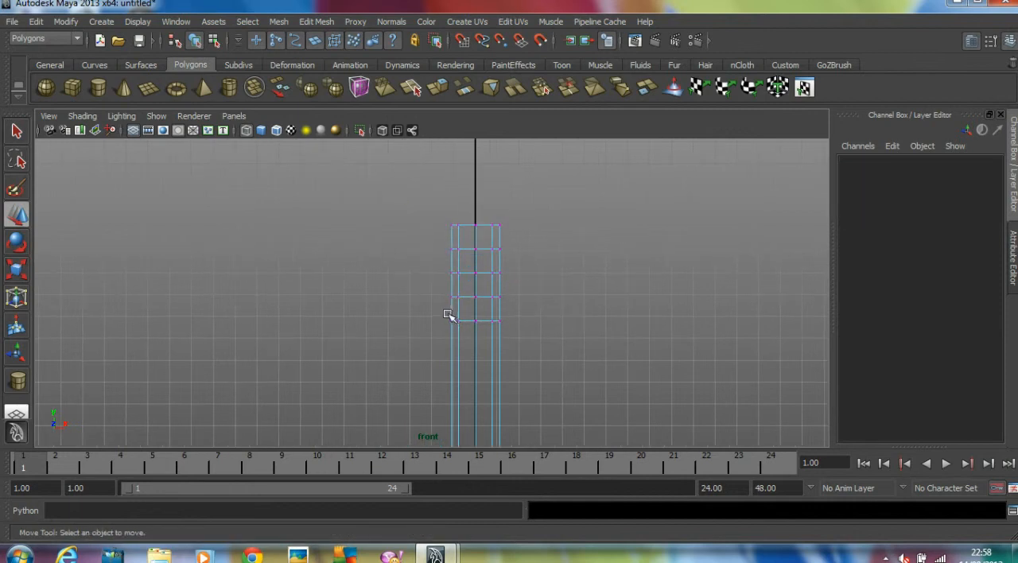
Select the cylinder's four upper rows of vertices, tilt them clockwise and shift them sideways along positive X to start a bend
{"action": "left_click_drag", "start_coordinate": [448, 316], "coordinate": [459, 326]}
{"action": "left_click_drag", "start_coordinate": [434, 210], "coordinate": [556, 312]}
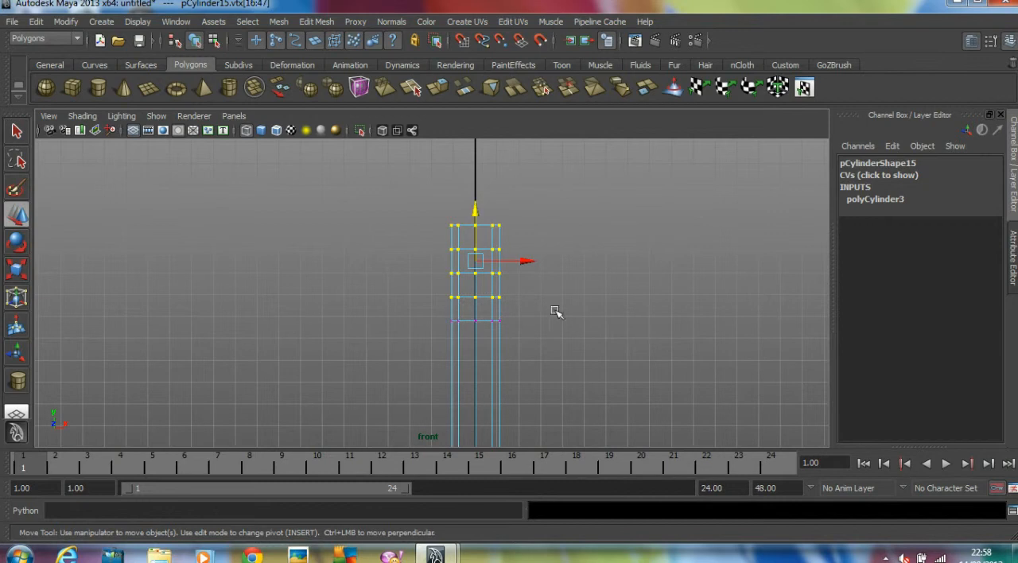
{"action": "key", "text": "e"}
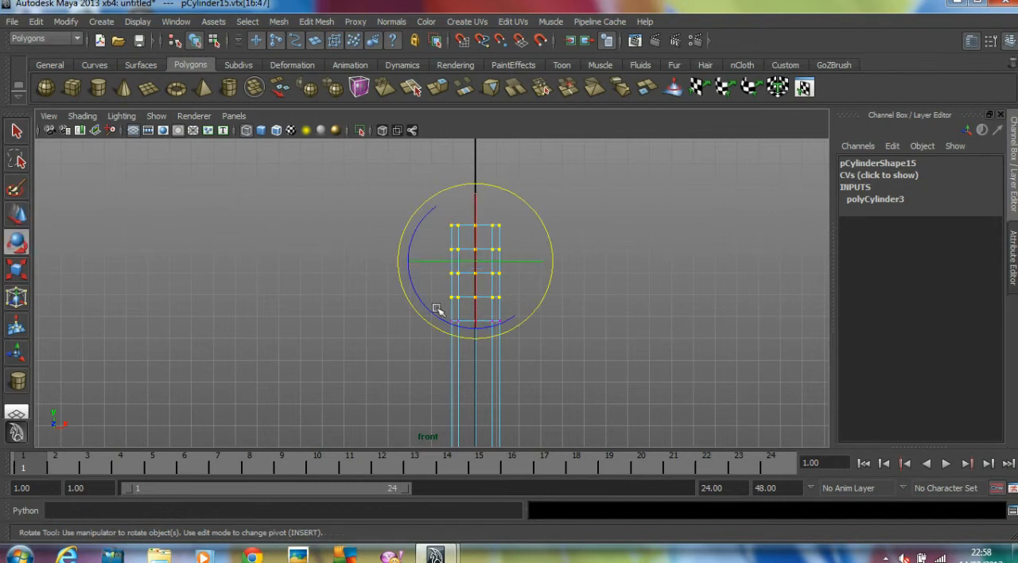
{"action": "left_click_drag", "start_coordinate": [429, 308], "coordinate": [417, 280]}
{"action": "key", "text": "w"}
{"action": "left_click_drag", "start_coordinate": [479, 264], "coordinate": [500, 269]}
Select the three upper rows of vertices, rotate them further clockwise and move them to about X 1.5, Y 35.3
{"action": "left_click", "coordinate": [551, 284]}
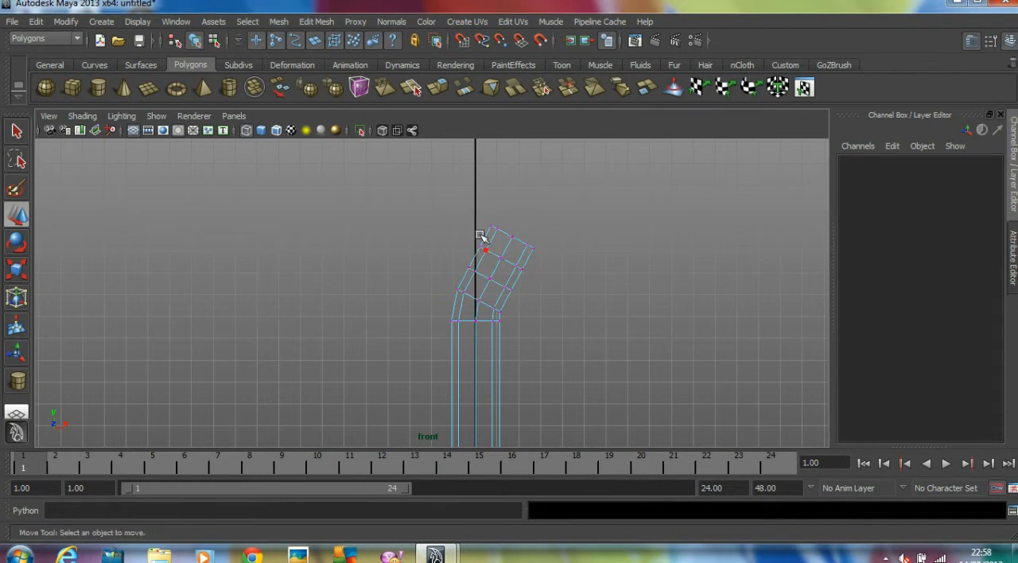
{"action": "key", "text": "ctrl+z"}
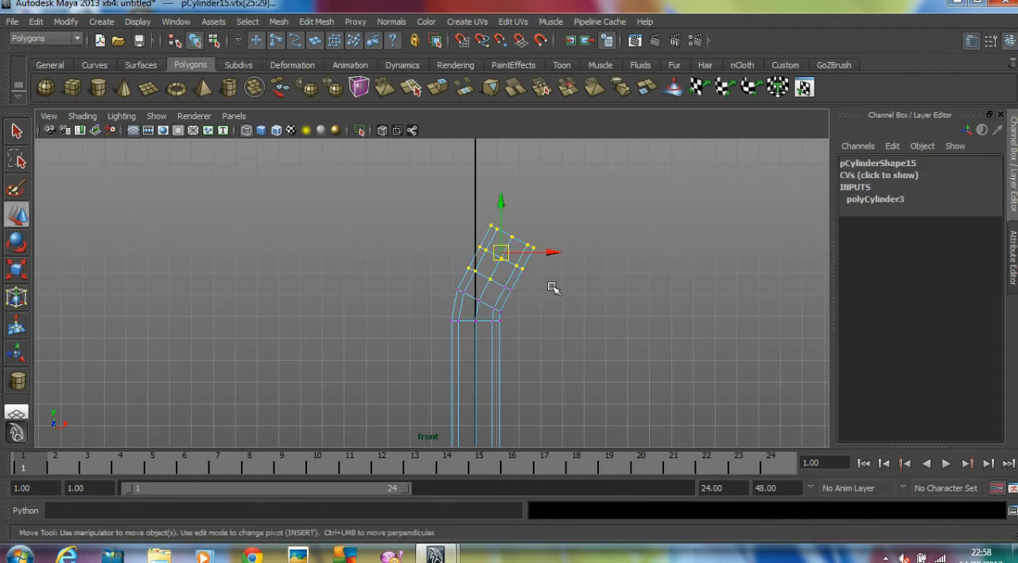
{"action": "key", "text": "ctrl+z"}
{"action": "key", "text": "e"}
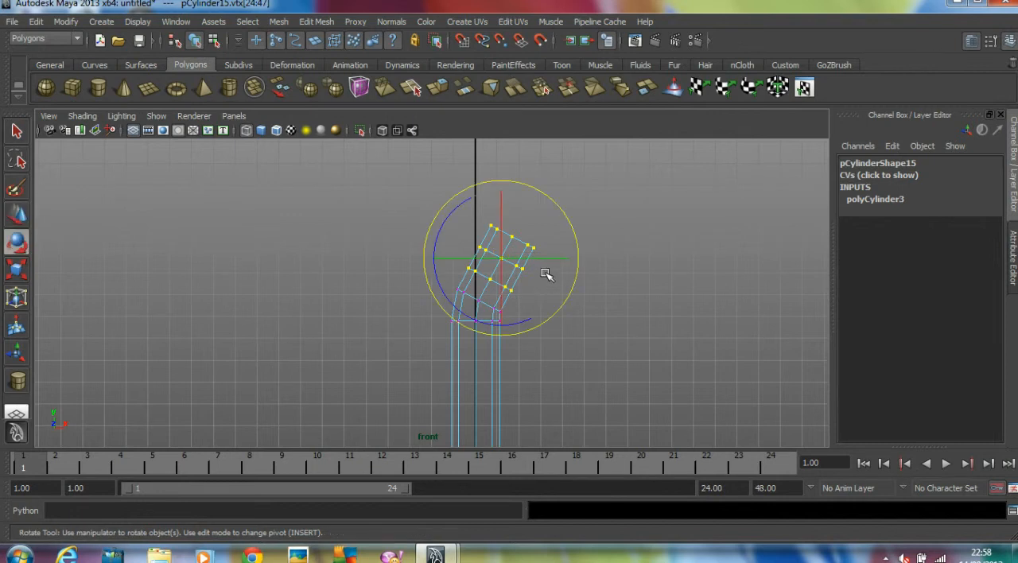
{"action": "left_click_drag", "start_coordinate": [485, 321], "coordinate": [457, 299]}
{"action": "key", "text": "w"}
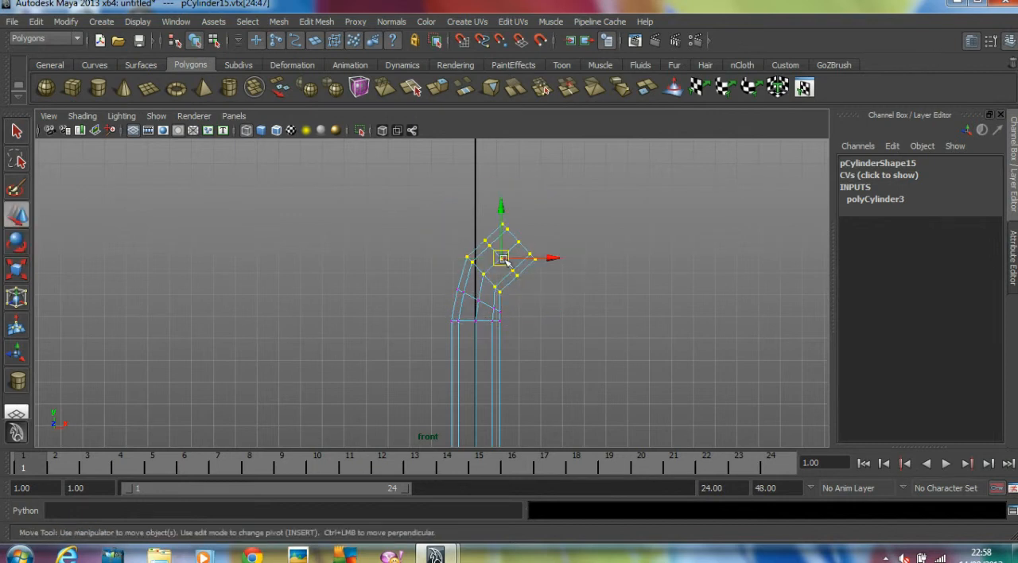
{"action": "left_click_drag", "start_coordinate": [506, 258], "coordinate": [523, 273]}
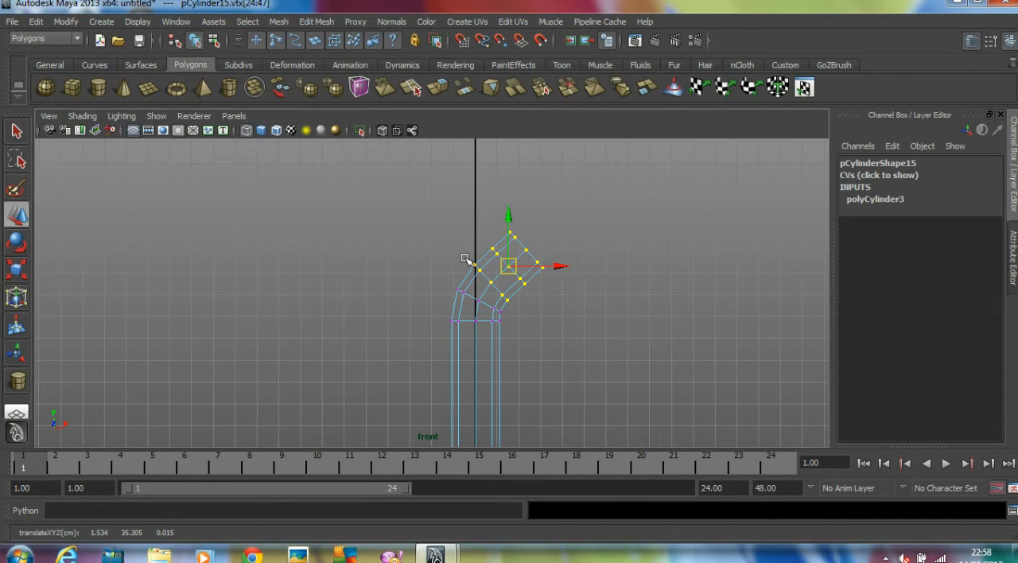
Select the two end rows of vertices, rotate them further into the bend and move them to about X 2.1, Y 35.5
{"action": "left_click_drag", "start_coordinate": [456, 259], "coordinate": [514, 305], "text": "ctrl"}
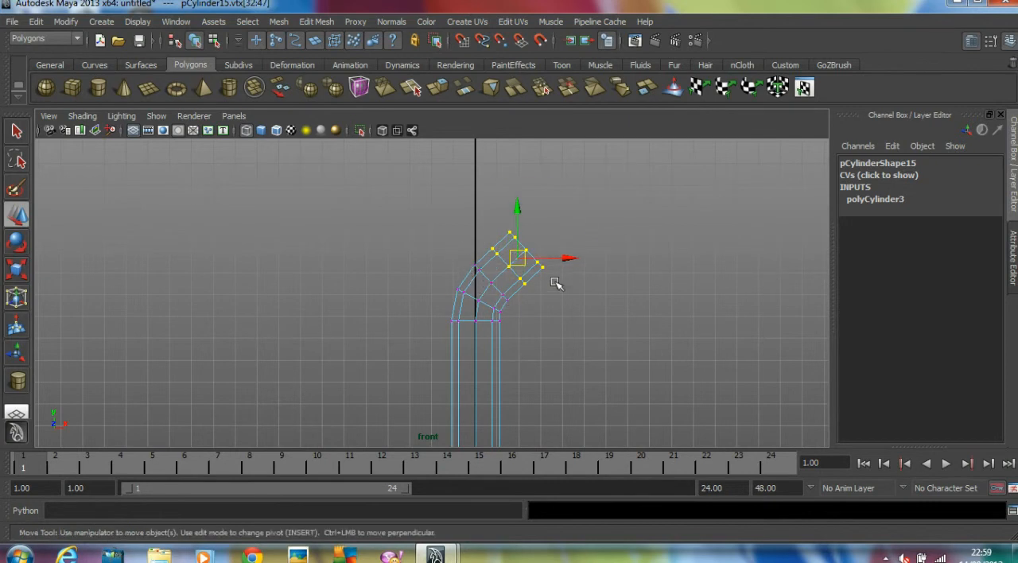
{"action": "key", "text": "e"}
{"action": "left_click_drag", "start_coordinate": [477, 213], "coordinate": [487, 211]}
{"action": "key", "text": "w"}
{"action": "left_click_drag", "start_coordinate": [521, 263], "coordinate": [527, 264]}
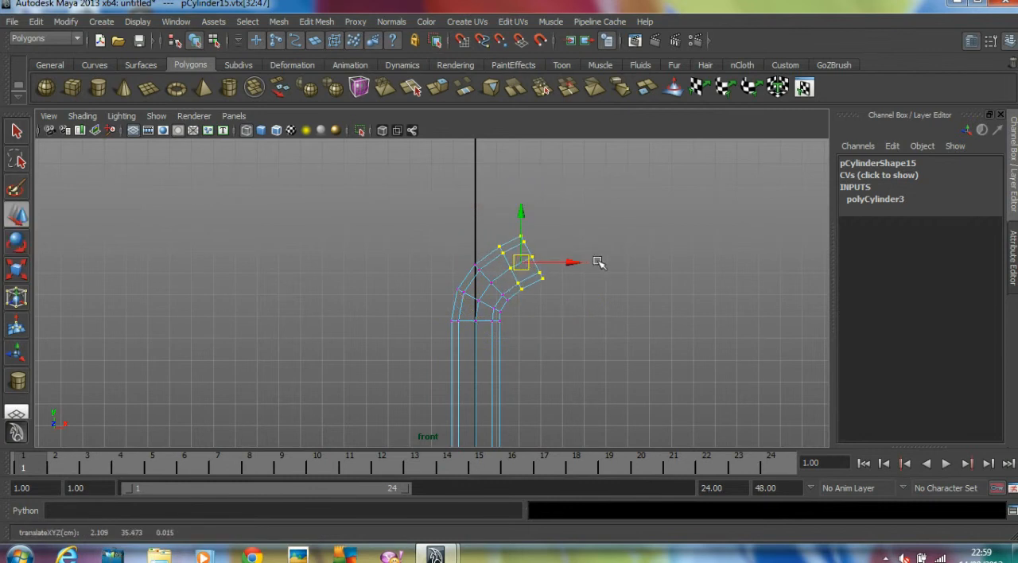
Rotate the last row of vertices upright and move it to about X 2.67, Y 35.45
{"action": "left_click_drag", "start_coordinate": [484, 237], "coordinate": [485, 296], "text": "ctrl"}
{"action": "key", "text": "e"}
{"action": "key", "text": "w"}
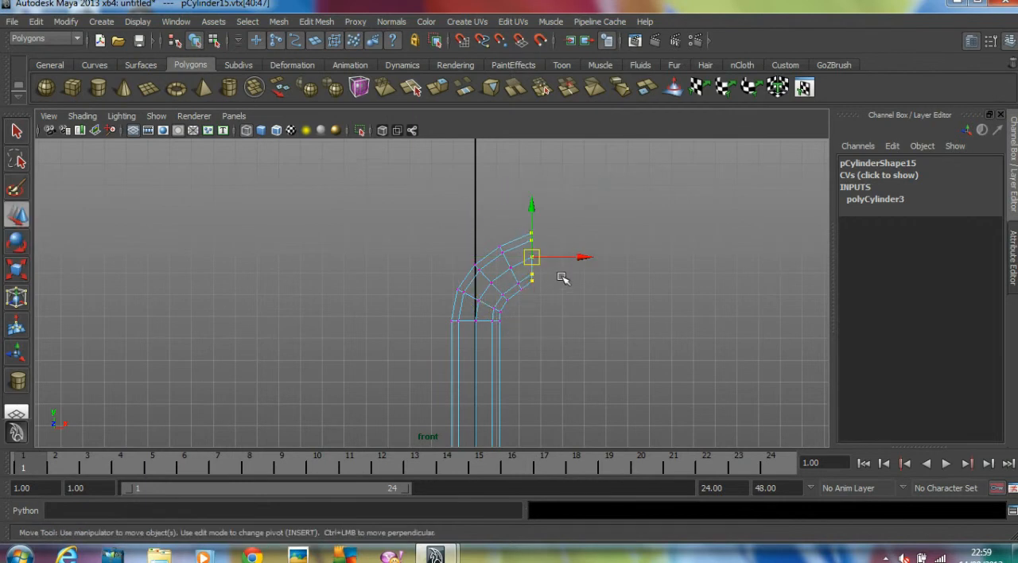
{"action": "left_click_drag", "start_coordinate": [535, 260], "coordinate": [538, 266]}
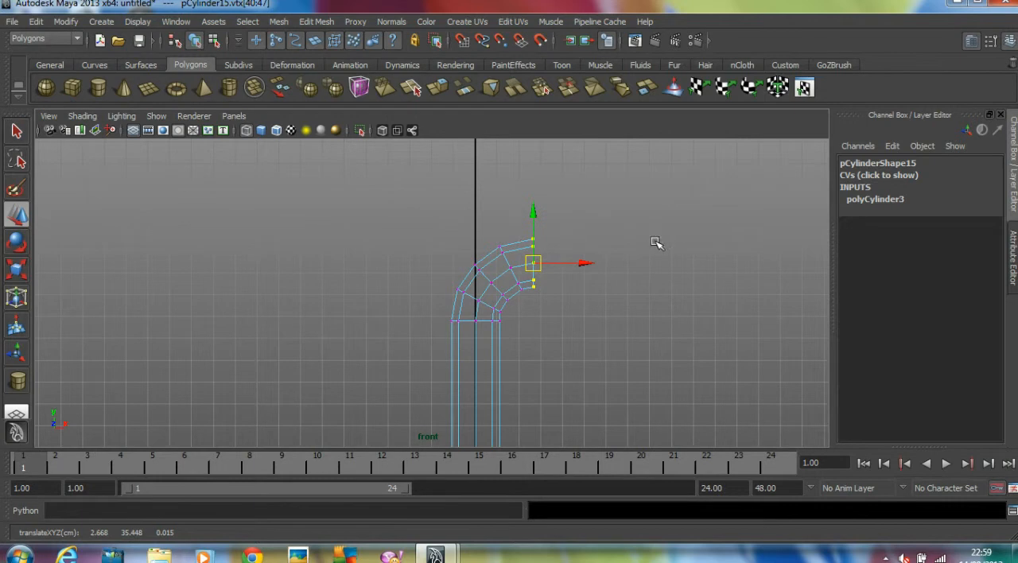
In the perspective view, select the bend's end face and extrude it outward into a long horizontal arm
{"action": "key", "text": "space"}
{"action": "key", "text": "space"}
{"action": "left_click_drag", "start_coordinate": [523, 253], "coordinate": [350, 245], "text": "alt"}
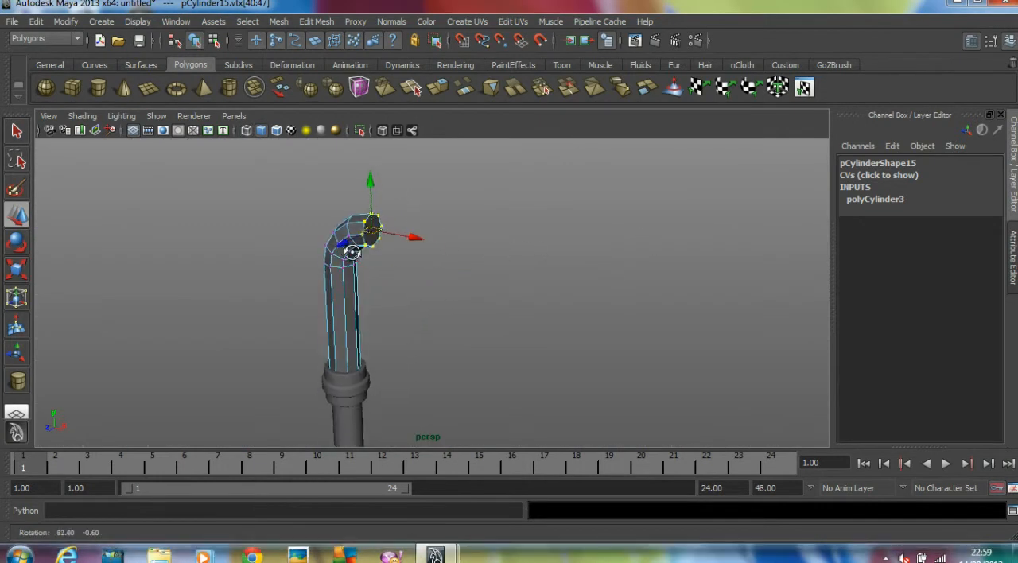
{"action": "scroll", "coordinate": [459, 248], "scroll_direction": "up", "scroll_amount": 2}
{"action": "left_click", "coordinate": [459, 247]}
{"action": "right_click_drag", "start_coordinate": [361, 205], "coordinate": [362, 241]}
{"action": "left_click", "coordinate": [356, 210]}
{"action": "left_click_drag", "start_coordinate": [534, 213], "coordinate": [548, 200], "text": "alt"}
{"action": "left_click", "coordinate": [316, 22]}
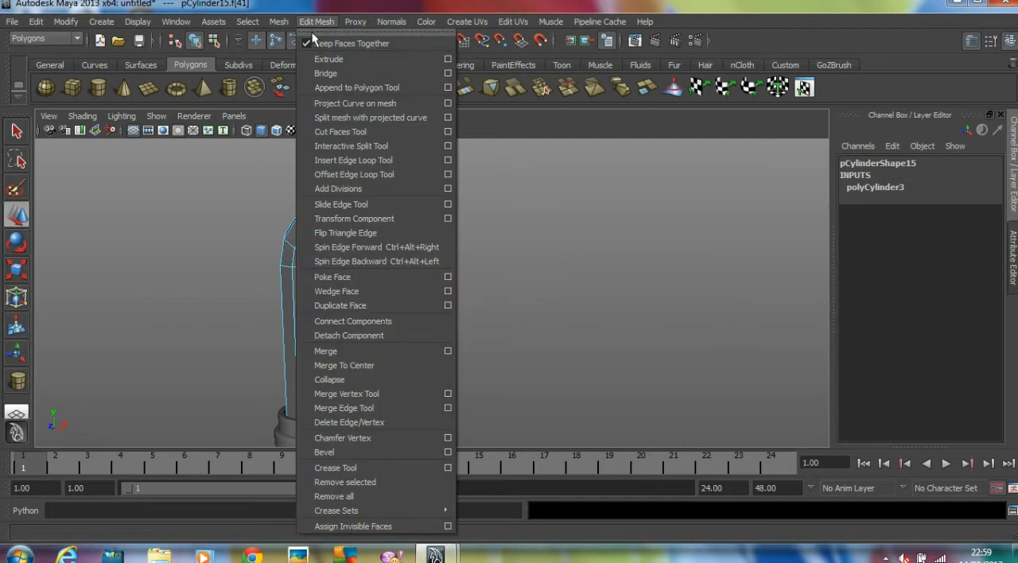
{"action": "left_click", "coordinate": [338, 35]}
{"action": "left_click_drag", "start_coordinate": [388, 212], "coordinate": [497, 280]}
{"action": "left_click", "coordinate": [649, 241]}
{"action": "key", "text": "ctrl+z"}
{"action": "left_click", "coordinate": [602, 249]}
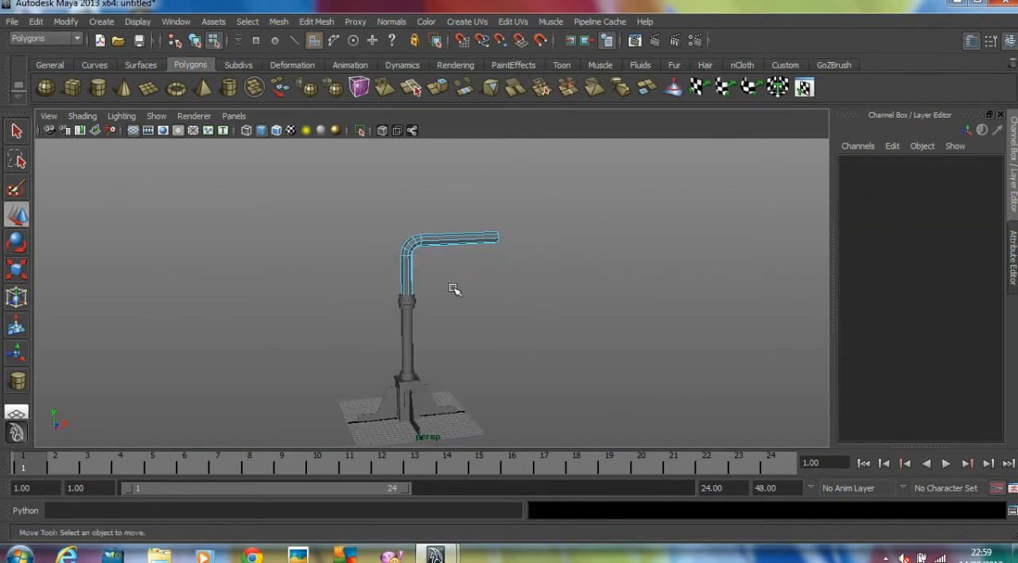
Return the bent pole to object mode and turn on its smooth mesh preview
{"action": "left_click_drag", "start_coordinate": [451, 252], "coordinate": [407, 267], "text": "alt"}
{"action": "scroll", "coordinate": [581, 269], "scroll_direction": "up", "scroll_amount": 4}
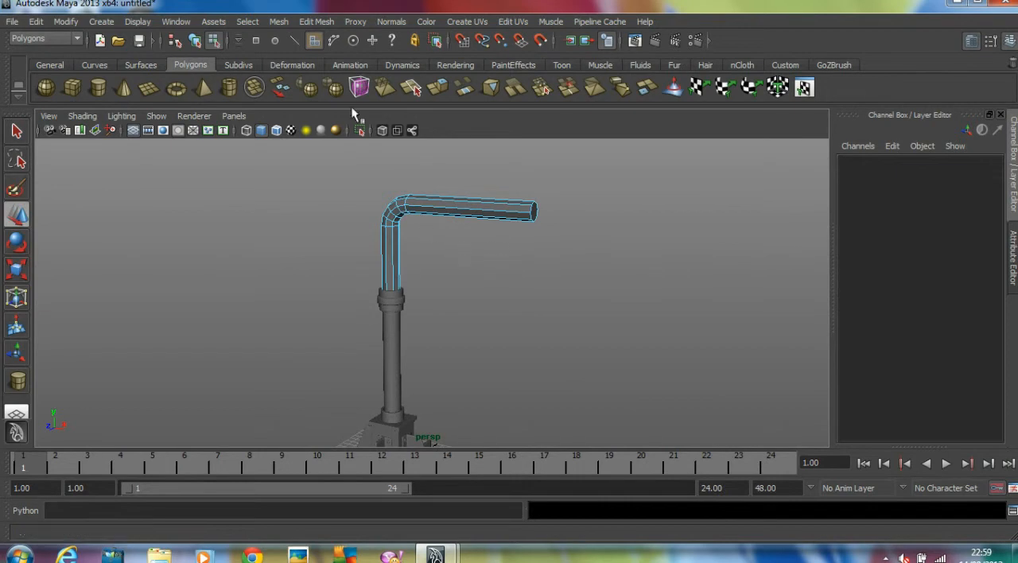
{"action": "left_click", "coordinate": [195, 40]}
{"action": "left_click", "coordinate": [295, 255]}
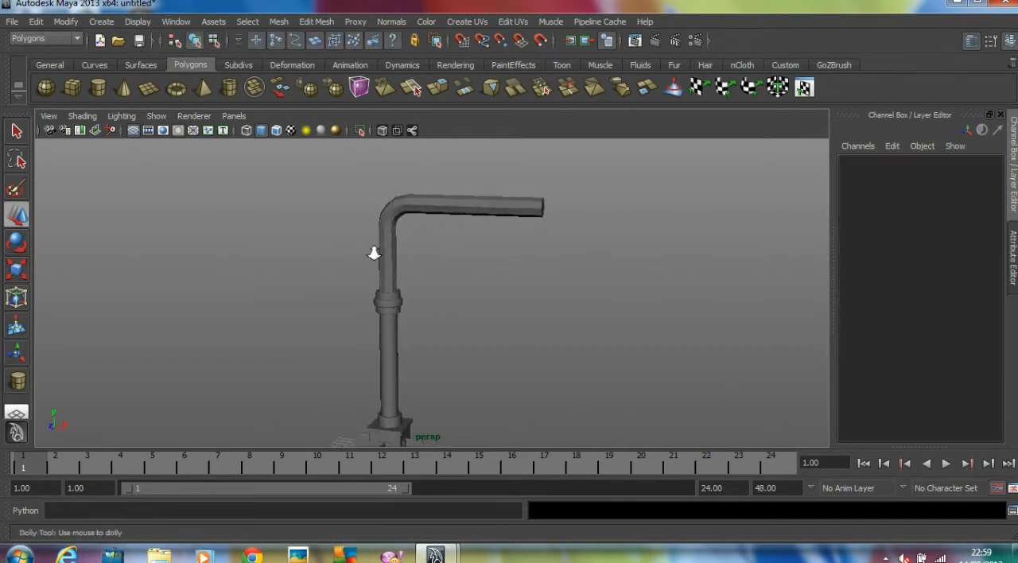
{"action": "scroll", "coordinate": [387, 241], "scroll_direction": "up", "scroll_amount": 2}
{"action": "left_click", "coordinate": [388, 241]}
{"action": "key", "text": "3"}
{"action": "right_click_drag", "start_coordinate": [390, 241], "coordinate": [573, 239], "text": "alt"}
{"action": "middle_click_drag", "start_coordinate": [572, 239], "coordinate": [555, 332], "text": "alt"}
Insert edge loops close to the arm's free end and just above the upper socket to sharpen both pole ends
{"action": "left_click", "coordinate": [317, 21]}
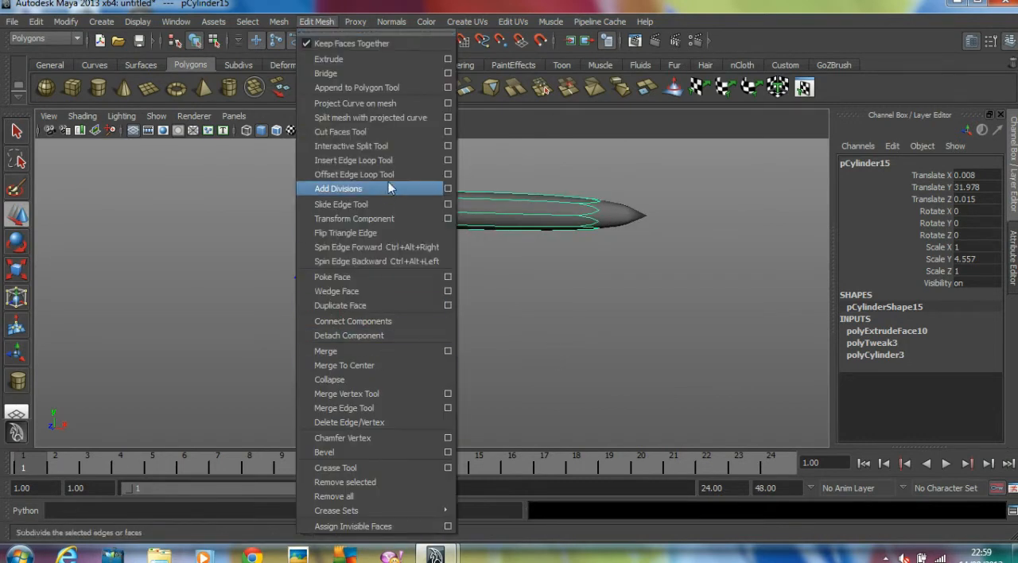
{"action": "left_click", "coordinate": [368, 162]}
{"action": "left_click_drag", "start_coordinate": [649, 202], "coordinate": [657, 205]}
{"action": "left_click_drag", "start_coordinate": [641, 247], "coordinate": [584, 290], "text": "alt"}
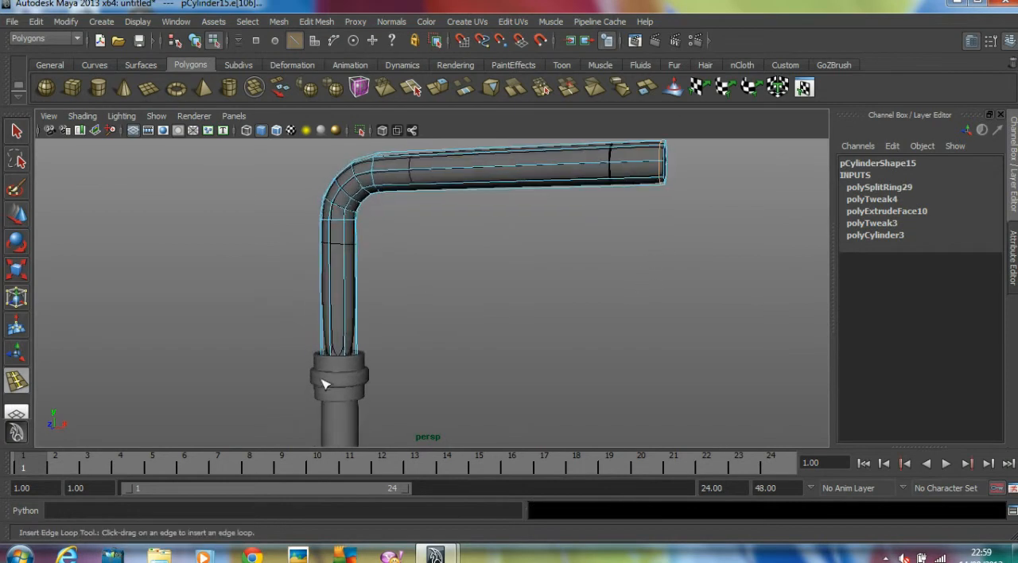
{"action": "left_click_drag", "start_coordinate": [348, 344], "coordinate": [350, 356]}
{"action": "left_click", "coordinate": [16, 214]}
{"action": "left_click", "coordinate": [557, 235]}
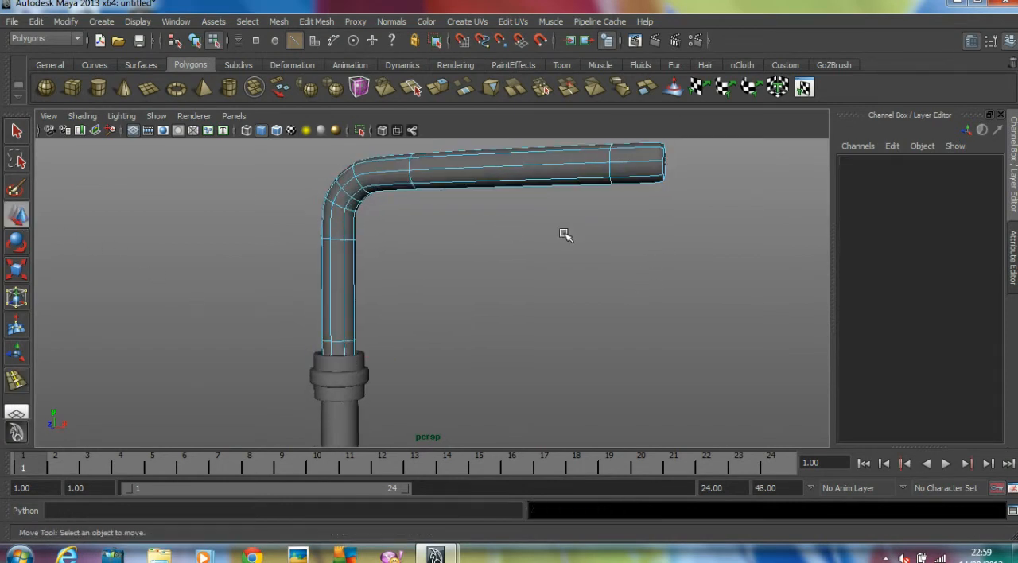
Exit component editing on the bent pole and check the whole traffic light in the perspective view
{"action": "left_click_drag", "start_coordinate": [630, 231], "coordinate": [600, 250], "text": "alt"}
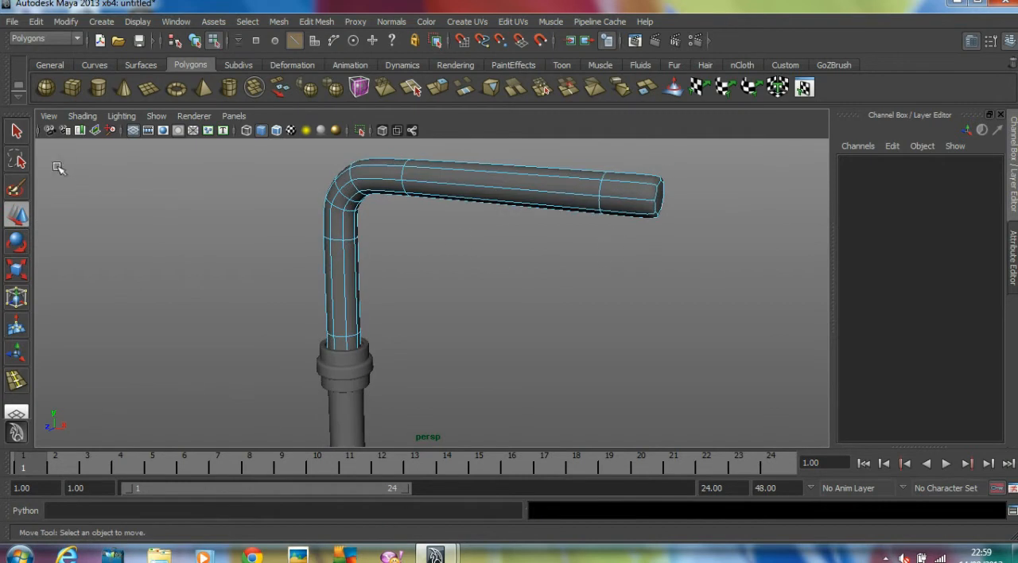
{"action": "left_click", "coordinate": [17, 131]}
{"action": "key", "text": "1"}
{"action": "key", "text": "3"}
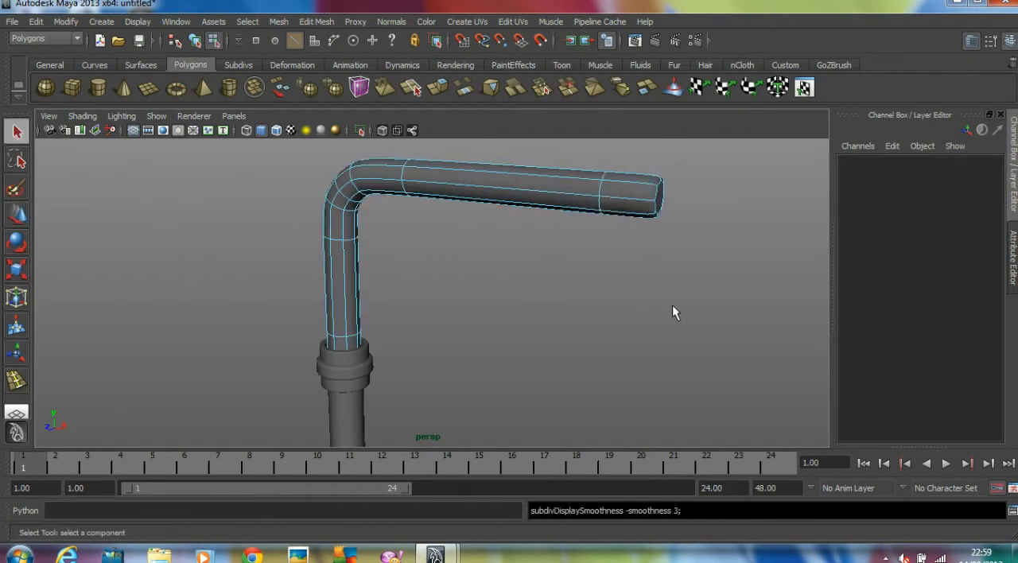
{"action": "right_click_drag", "start_coordinate": [672, 304], "coordinate": [646, 293], "text": "alt"}
{"action": "left_click", "coordinate": [639, 283]}
{"action": "left_click_drag", "start_coordinate": [639, 283], "coordinate": [527, 246], "text": "alt"}
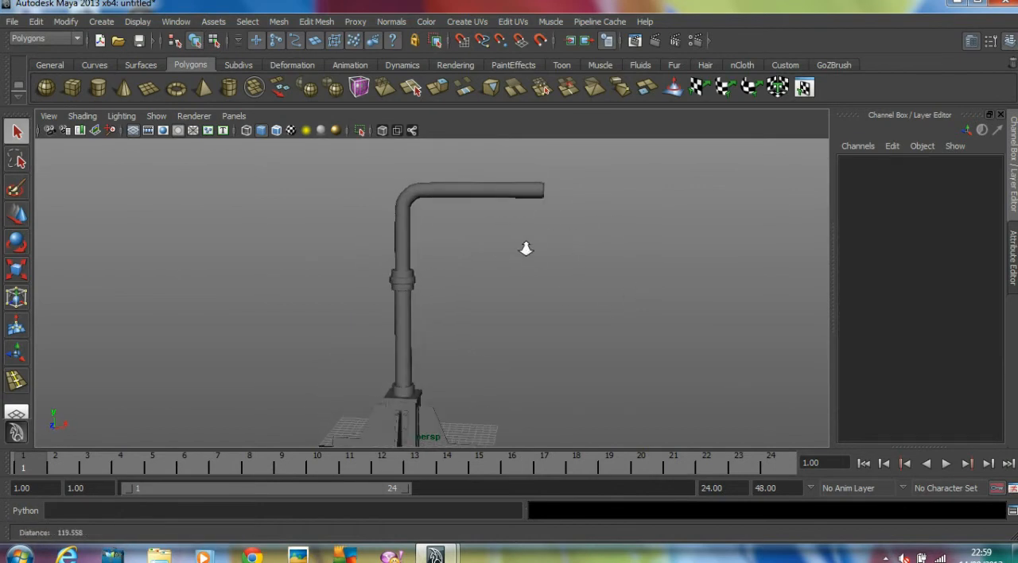
Create a tall box below the horizontal arm in the front view, at about X 13, Y 26.9
{"action": "left_click", "coordinate": [72, 87]}
{"action": "key", "text": "space"}
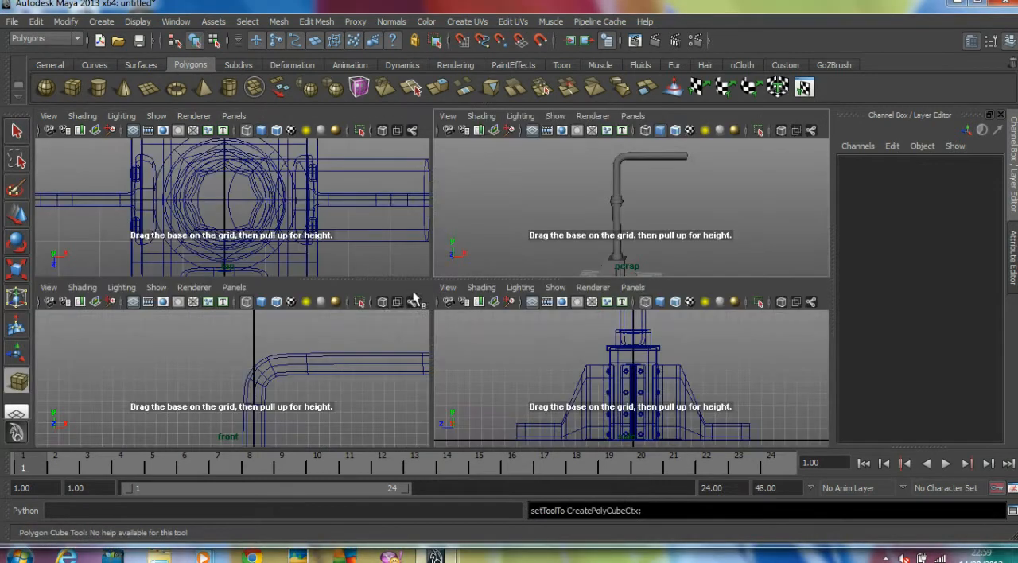
{"action": "key", "text": "space"}
{"action": "middle_click_drag", "start_coordinate": [475, 382], "coordinate": [177, 341], "text": "alt"}
{"action": "scroll", "coordinate": [557, 328], "scroll_direction": "down", "scroll_amount": 3}
{"action": "middle_click_drag", "start_coordinate": [559, 332], "coordinate": [550, 286], "text": "alt"}
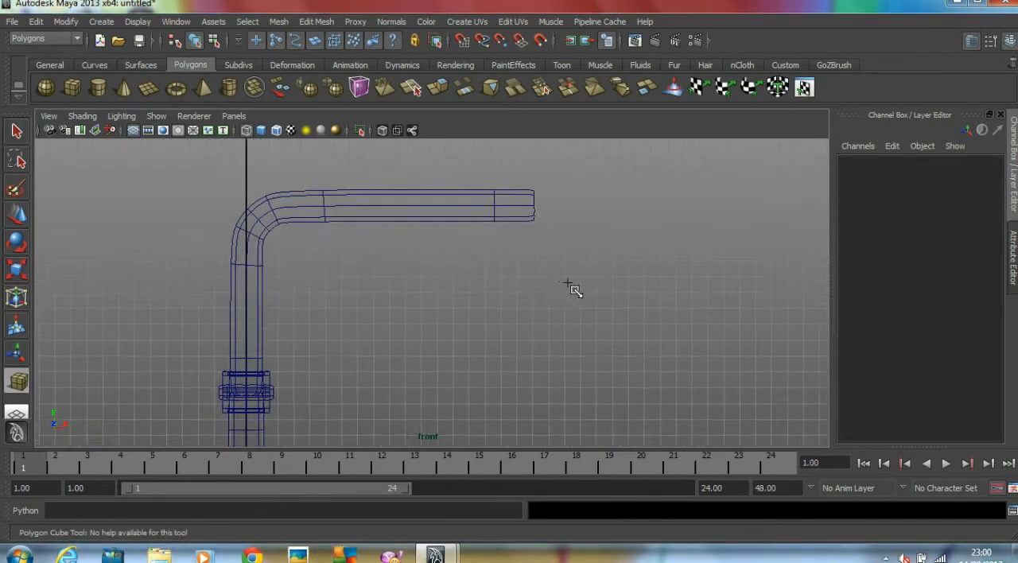
{"action": "scroll", "coordinate": [477, 288], "scroll_direction": "down", "scroll_amount": 2}
{"action": "mouse_move", "coordinate": [421, 263]}
{"action": "left_mouse_down"}
{"action": "mouse_move", "coordinate": [470, 387]}
{"action": "mouse_move", "coordinate": [491, 400]}
{"action": "mouse_move", "coordinate": [476, 400]}
{"action": "mouse_move", "coordinate": [476, 375]}
{"action": "left_mouse_up"}
{"action": "key", "text": "space"}
{"action": "key", "text": "space"}
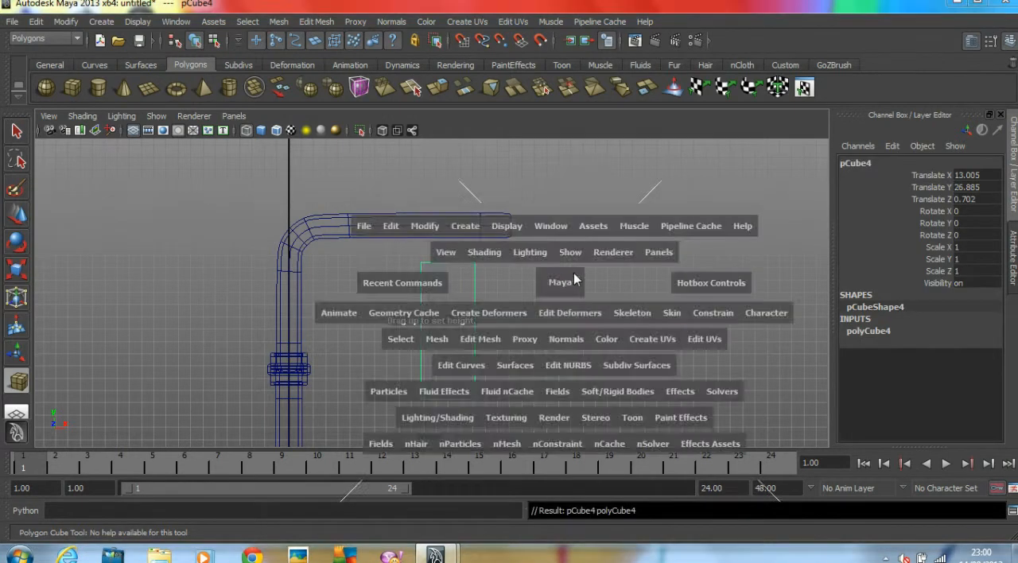
Raise the box toward the arm to Y of about 28.215 in the perspective view
{"action": "left_click_drag", "start_coordinate": [585, 257], "coordinate": [668, 271], "text": "alt"}
{"action": "key", "text": "w"}
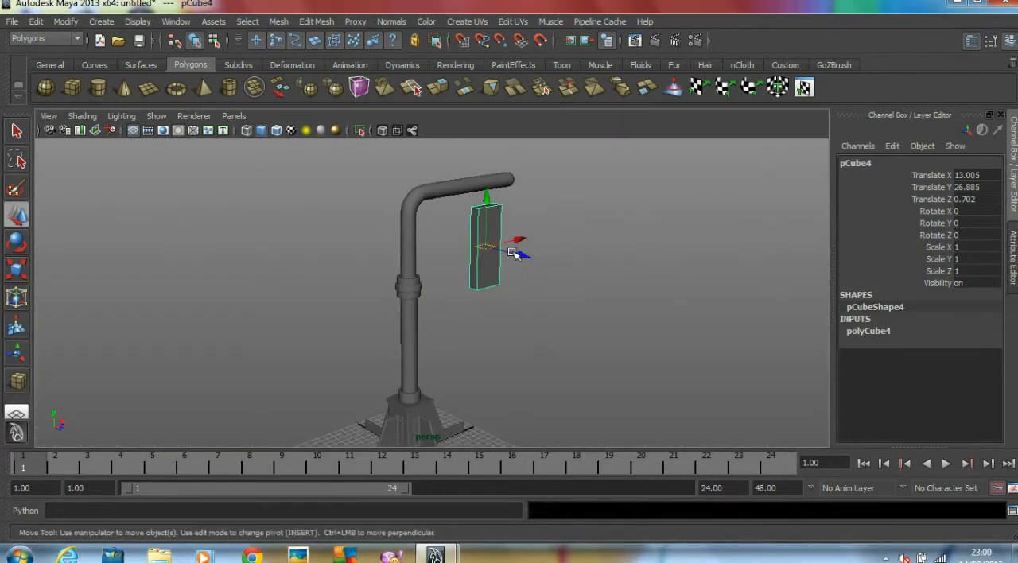
{"action": "right_click_drag", "start_coordinate": [462, 261], "coordinate": [576, 267], "text": "alt"}
{"action": "left_click_drag", "start_coordinate": [514, 202], "coordinate": [487, 176]}
{"action": "left_click_drag", "start_coordinate": [417, 177], "coordinate": [506, 250], "text": "alt"}
Turn on the box's smooth preview and insert four edge loops near its upper, lower and side edges
{"action": "key", "text": "3"}
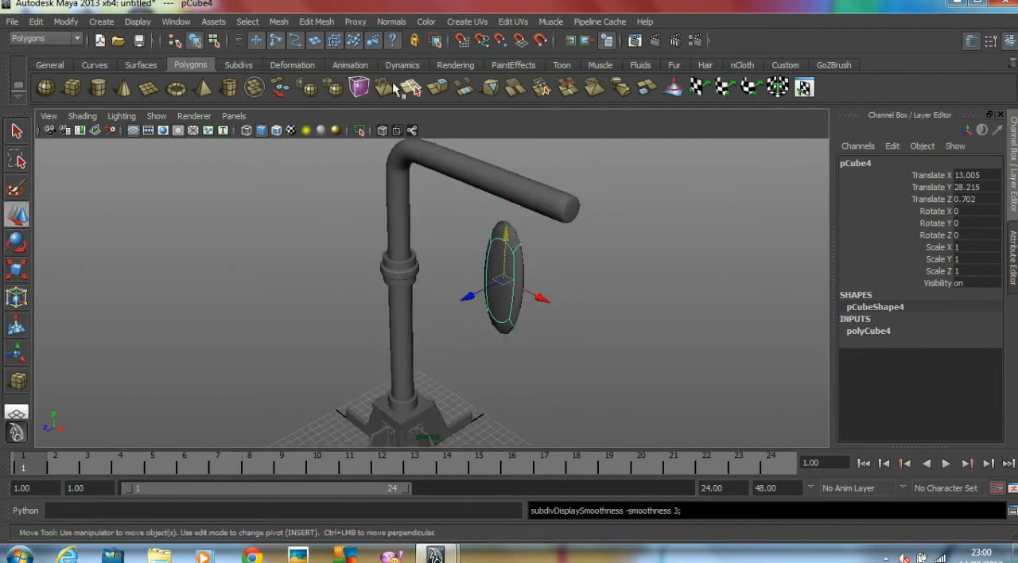
{"action": "left_click", "coordinate": [316, 23]}
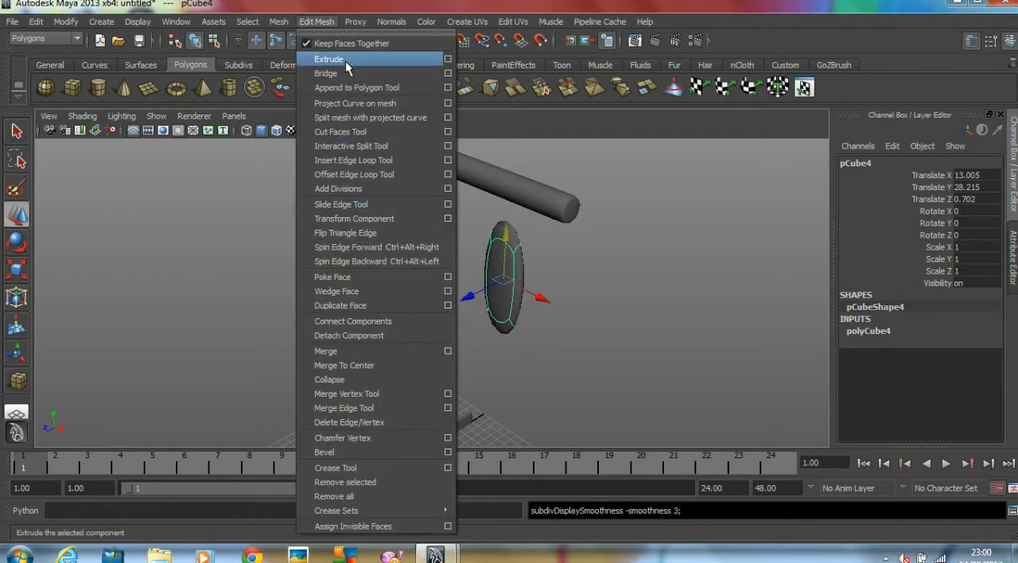
{"action": "left_click", "coordinate": [362, 160]}
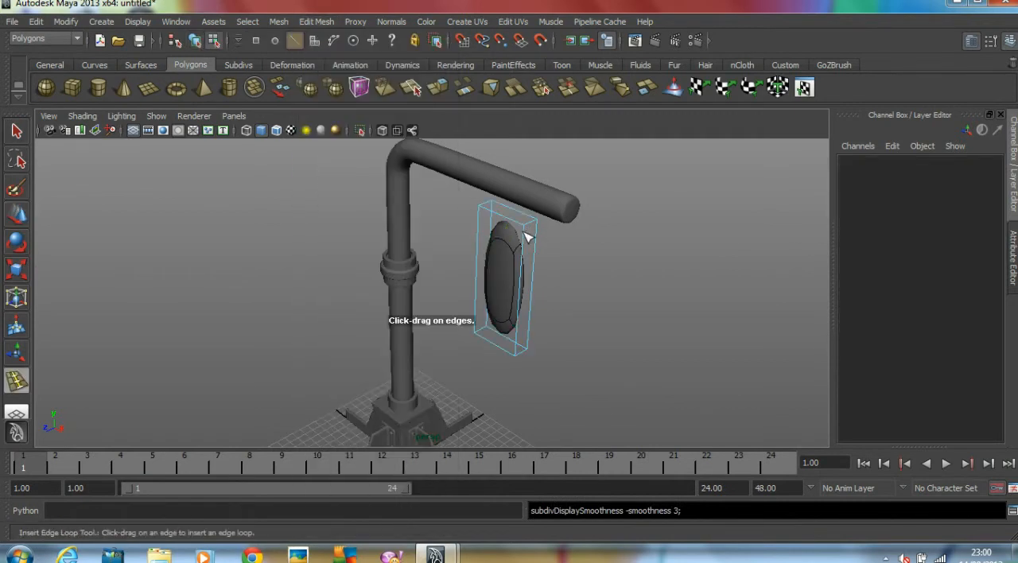
{"action": "left_click", "coordinate": [526, 237]}
{"action": "left_click_drag", "start_coordinate": [529, 229], "coordinate": [522, 357]}
{"action": "right_click_drag", "start_coordinate": [522, 357], "coordinate": [630, 326], "text": "alt"}
{"action": "middle_click_drag", "start_coordinate": [629, 325], "coordinate": [625, 342], "text": "alt"}
{"action": "left_click_drag", "start_coordinate": [559, 218], "coordinate": [564, 224]}
{"action": "left_click_drag", "start_coordinate": [512, 201], "coordinate": [503, 201]}
{"action": "left_click", "coordinate": [16, 214]}
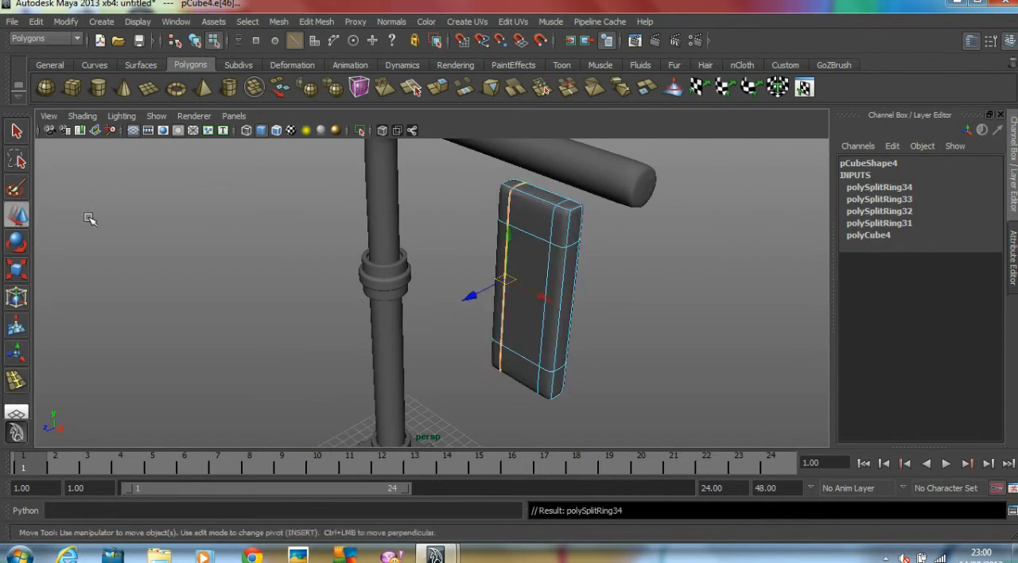
Exit component editing on the housing box and thin it in depth to a Scale Z of about 0.732
{"action": "left_click", "coordinate": [119, 219]}
{"action": "key", "text": "F8"}
{"action": "left_click", "coordinate": [318, 236]}
{"action": "left_click_drag", "start_coordinate": [585, 253], "coordinate": [474, 319], "text": "alt"}
{"action": "left_click", "coordinate": [483, 288]}
{"action": "key", "text": "r"}
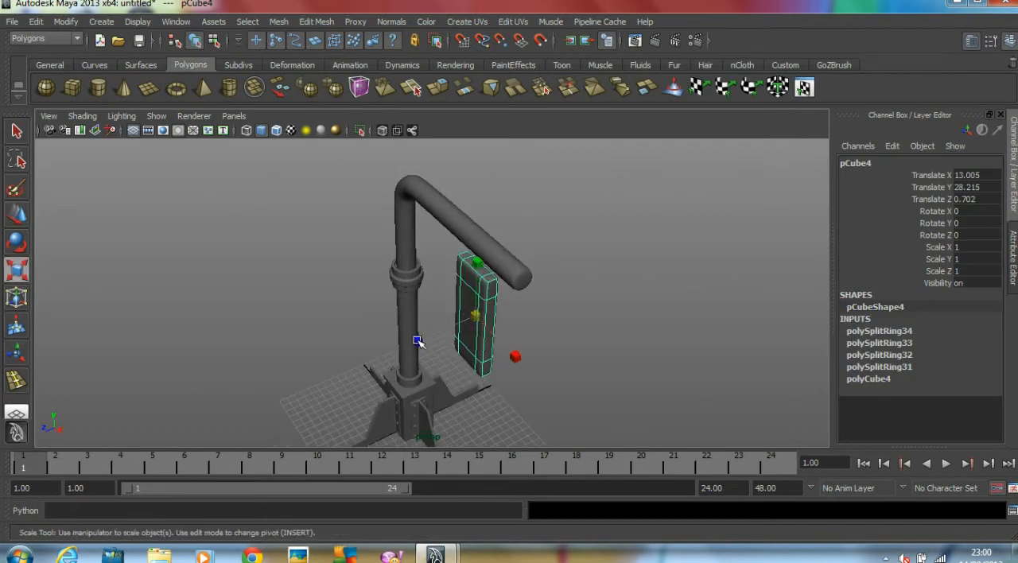
{"action": "left_click", "coordinate": [621, 334]}
{"action": "left_click_drag", "start_coordinate": [621, 334], "coordinate": [565, 322], "text": "alt"}
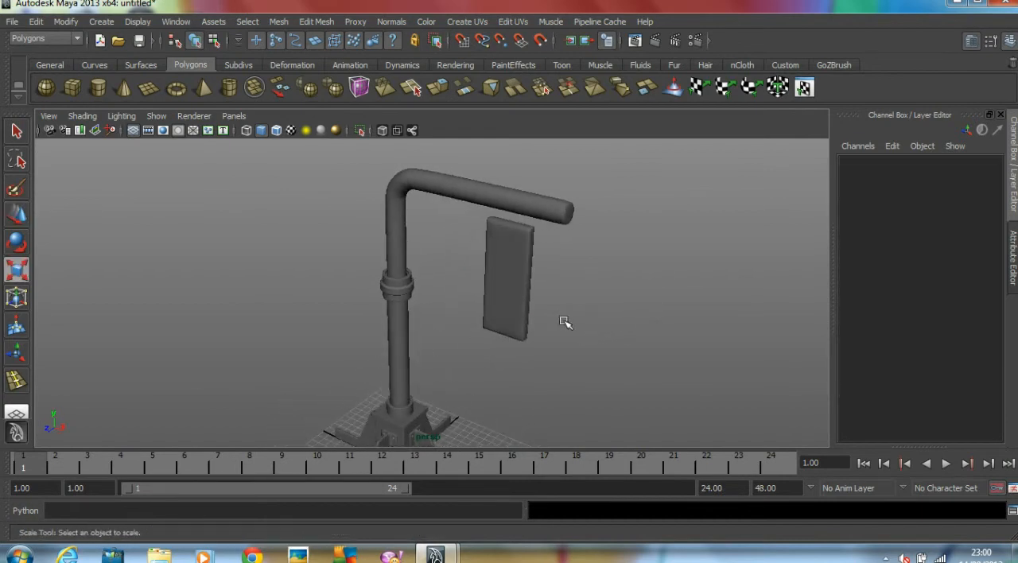
Centre the housing box under the horizontal arm in the top view, at a Translate Z of about -0.002
{"action": "left_click", "coordinate": [98, 87]}
{"action": "key", "text": "space"}
{"action": "key", "text": "space"}
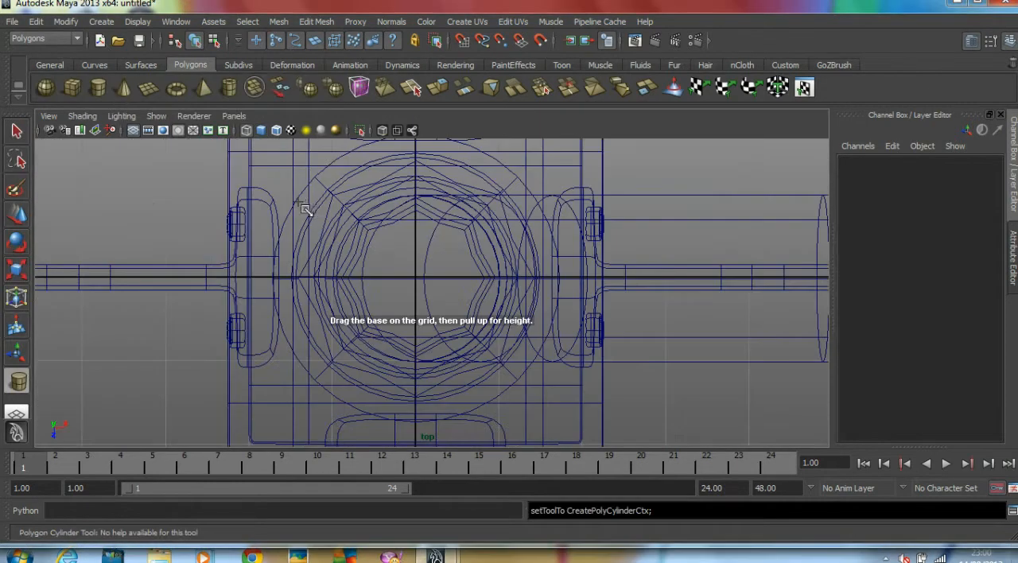
{"action": "middle_click_drag", "start_coordinate": [637, 234], "coordinate": [454, 223], "text": "alt"}
{"action": "scroll", "coordinate": [477, 235], "scroll_direction": "down", "scroll_amount": 3}
{"action": "middle_click_drag", "start_coordinate": [705, 298], "coordinate": [547, 288], "text": "alt"}
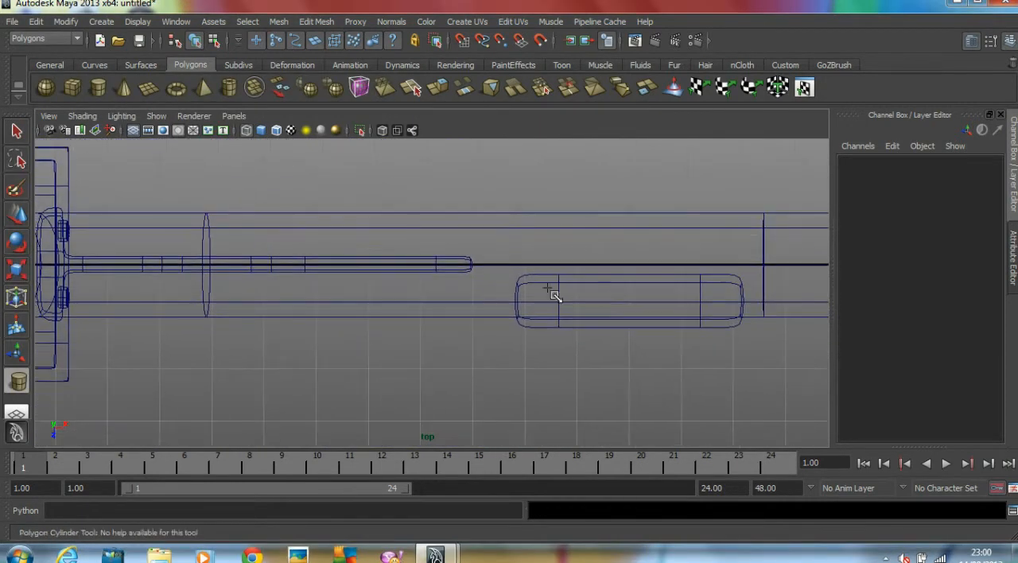
{"action": "key", "text": "w"}
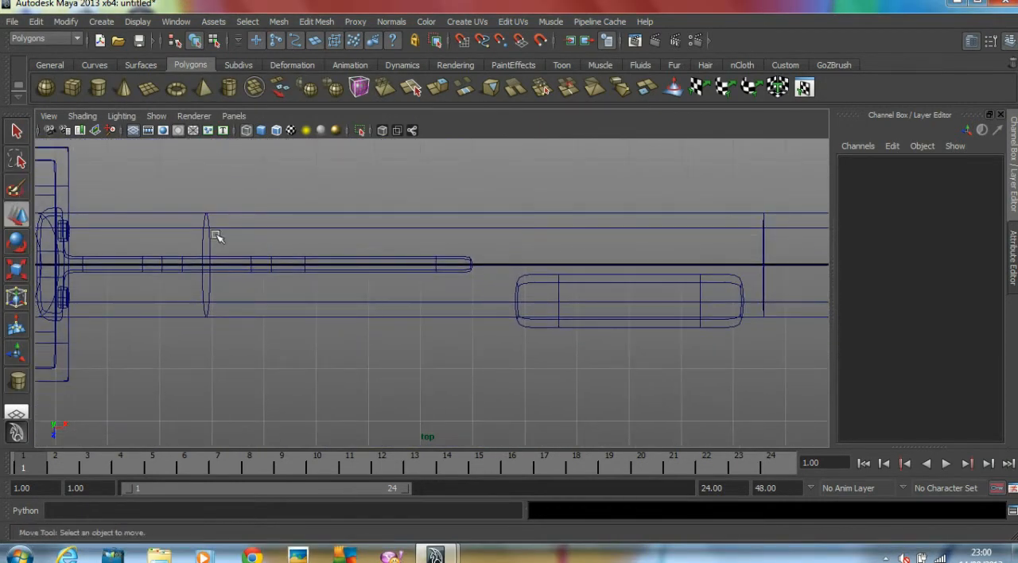
{"action": "left_click", "coordinate": [581, 279]}
{"action": "left_click_drag", "start_coordinate": [625, 342], "coordinate": [634, 300]}
Create a small cylinder within the housing box's outline in the top view, at about X 12.003, Z 0.014
{"action": "left_click", "coordinate": [18, 382]}
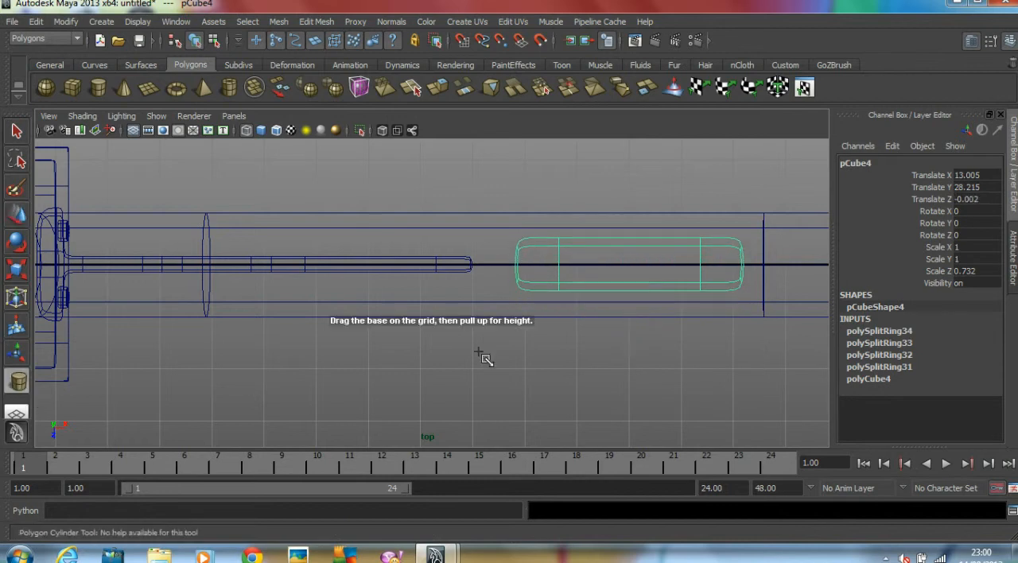
{"action": "left_click_drag", "start_coordinate": [581, 268], "coordinate": [588, 261]}
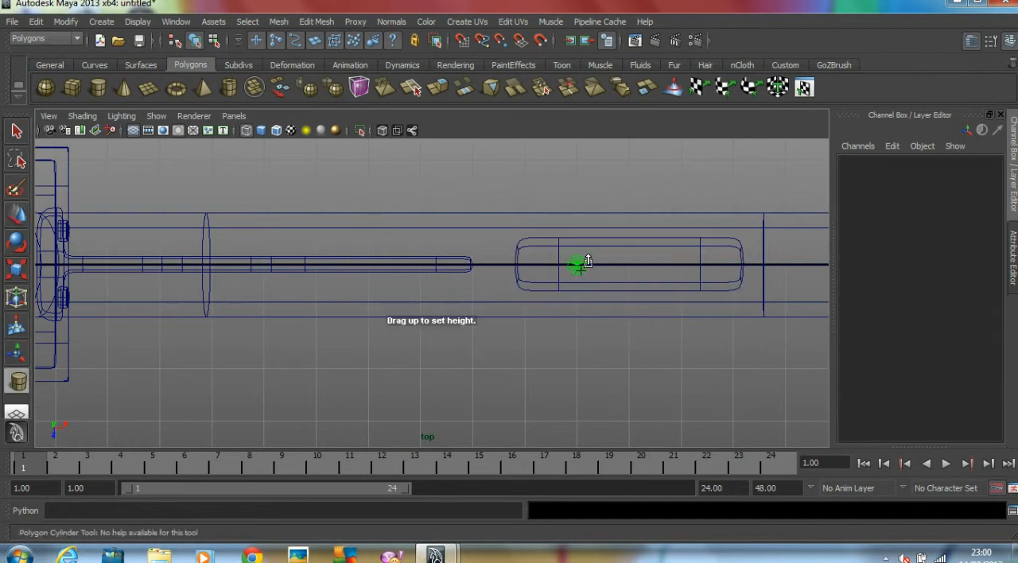
{"action": "left_click_drag", "start_coordinate": [599, 210], "coordinate": [645, 227]}
{"action": "key", "text": "space"}
{"action": "key", "text": "space"}
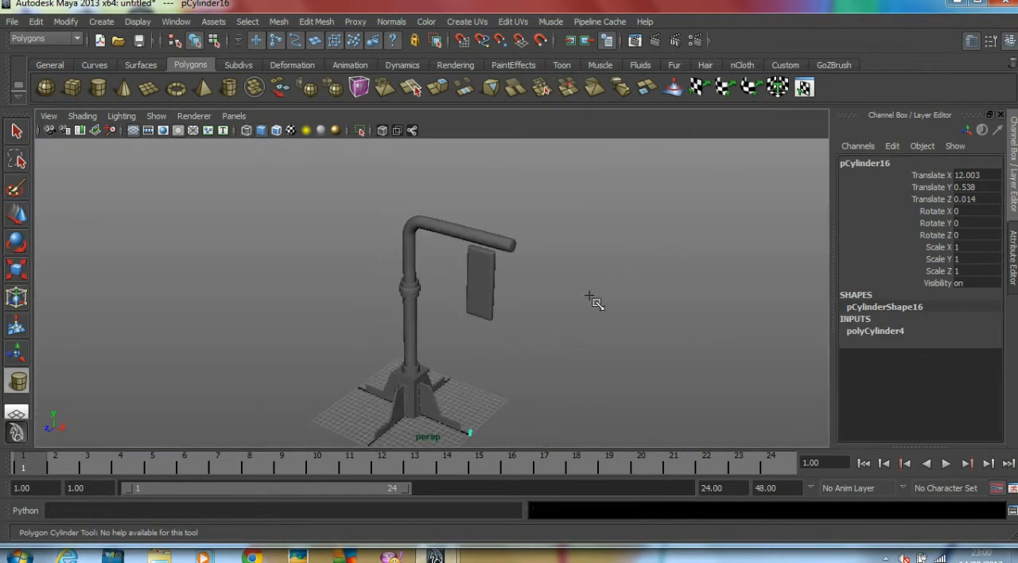
Raise the small cylinder to Y of about 33.866 and stretch it to Scale Y of about 1.976, bridging the box and arm
{"action": "key", "text": "w"}
{"action": "left_click_drag", "start_coordinate": [466, 421], "coordinate": [490, 235]}
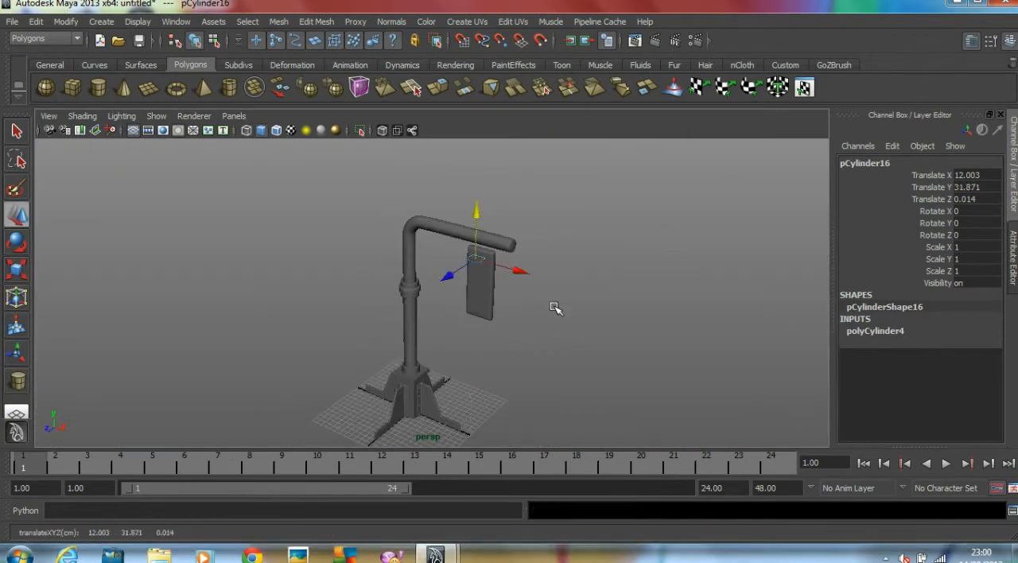
{"action": "key", "text": "f"}
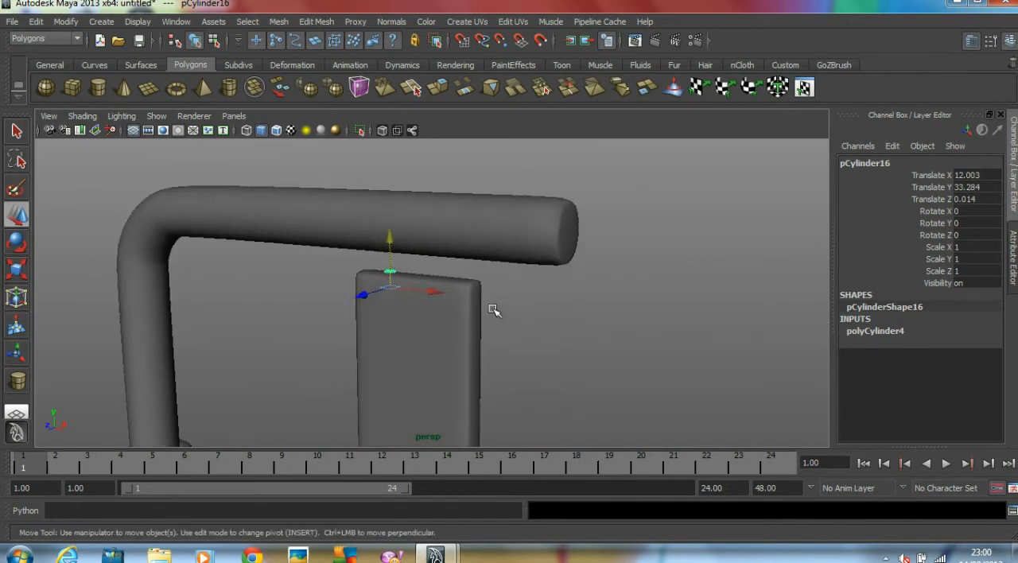
{"action": "scroll", "coordinate": [454, 311], "scroll_direction": "up", "scroll_amount": 3}
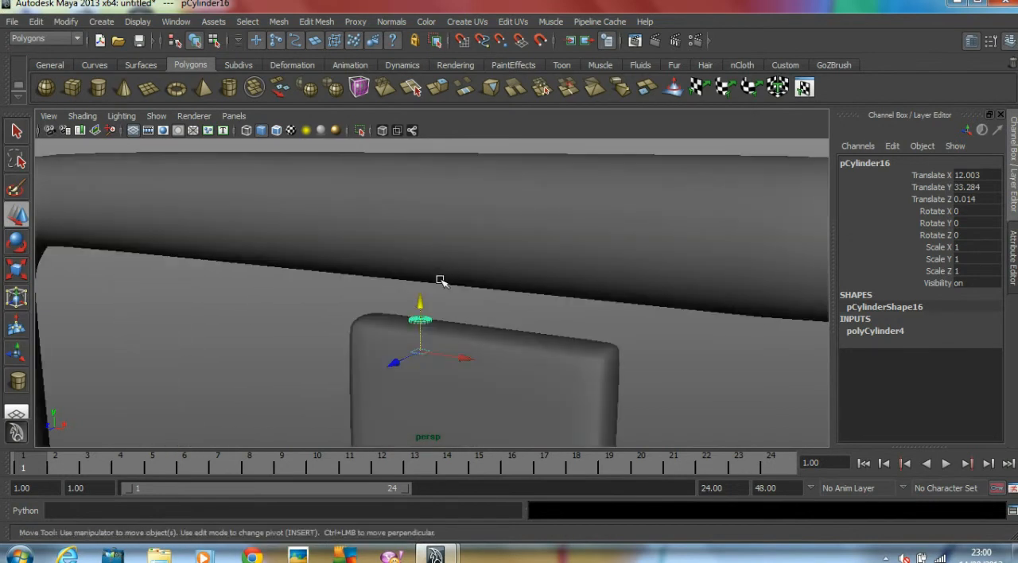
{"action": "left_click_drag", "start_coordinate": [422, 305], "coordinate": [446, 184]}
{"action": "key", "text": "r"}
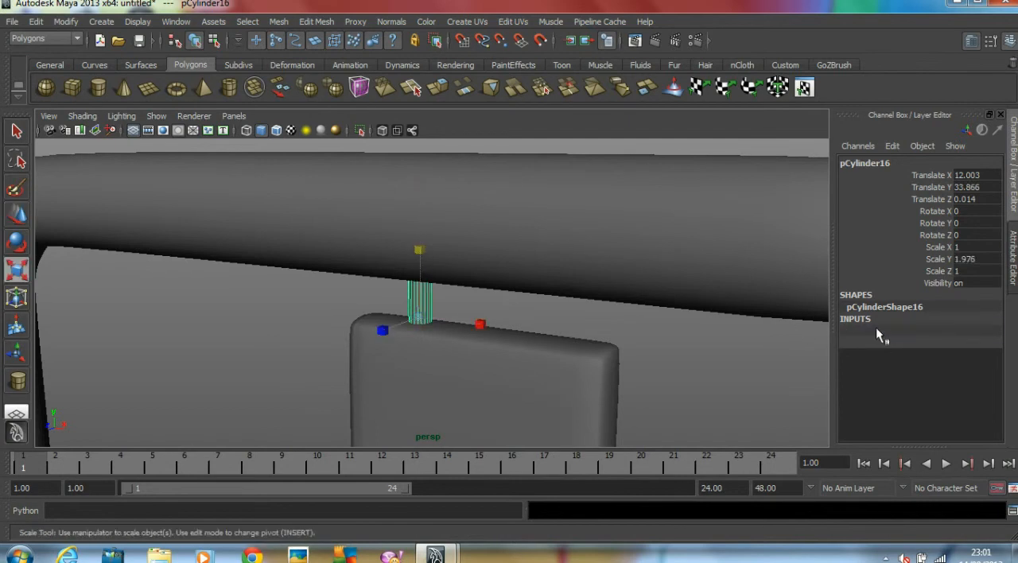
Set the connecting cylinder's axis subdivisions to 8 and turn on its smooth preview
{"action": "left_click", "coordinate": [875, 330]}
{"action": "left_click", "coordinate": [969, 366]}
{"action": "key", "text": "Tab"}
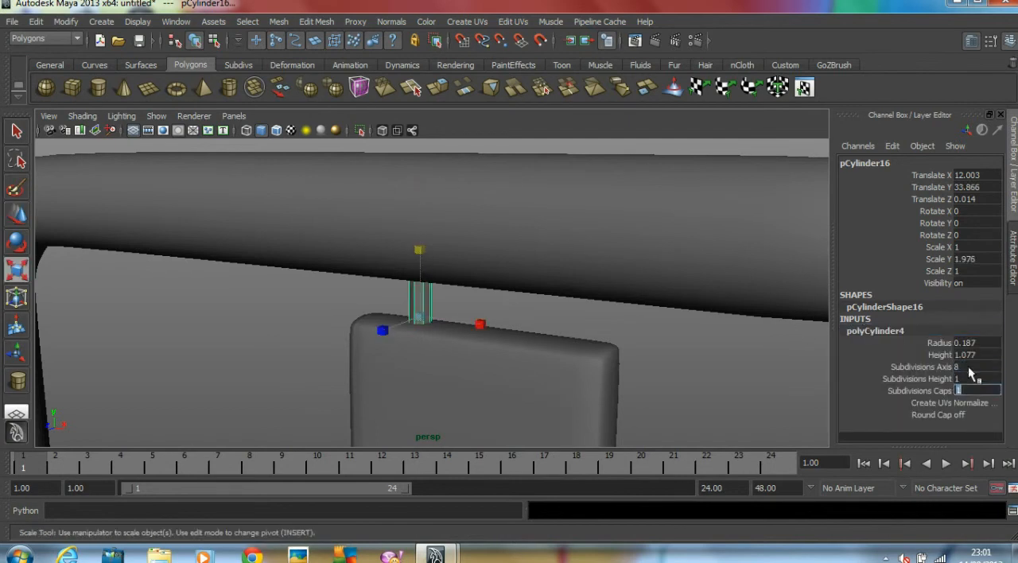
{"action": "left_click", "coordinate": [676, 364]}
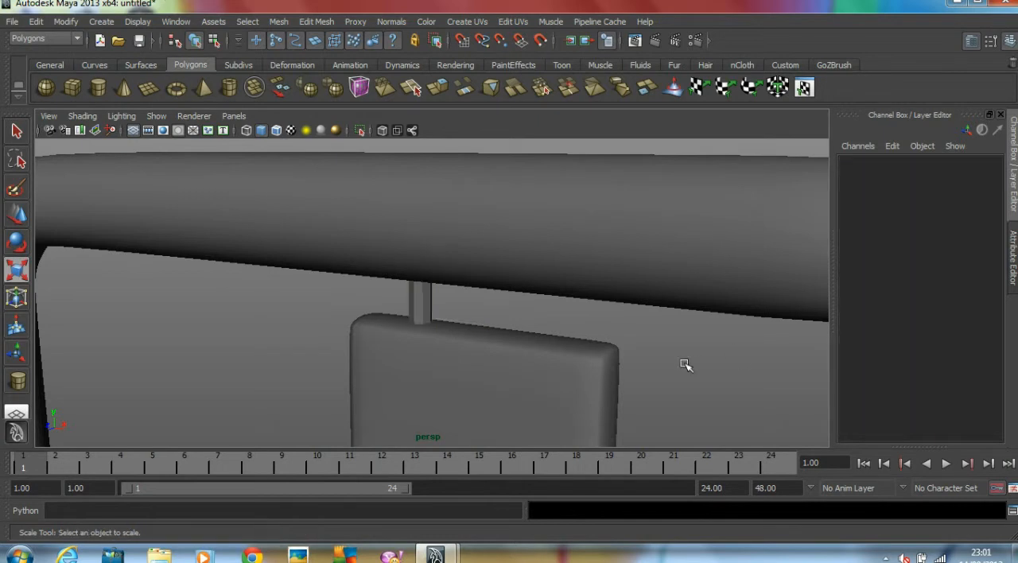
{"action": "right_click_drag", "start_coordinate": [676, 365], "coordinate": [493, 329], "text": "alt"}
{"action": "left_click", "coordinate": [427, 297]}
{"action": "key", "text": "3"}
{"action": "left_click", "coordinate": [508, 311]}
{"action": "left_click_drag", "start_coordinate": [508, 311], "coordinate": [567, 301], "text": "alt"}
Raise the connecting rod to Y of about 34.105, duplicate it, and place the copy alongside at X of about 13.828
{"action": "left_click", "coordinate": [429, 298]}
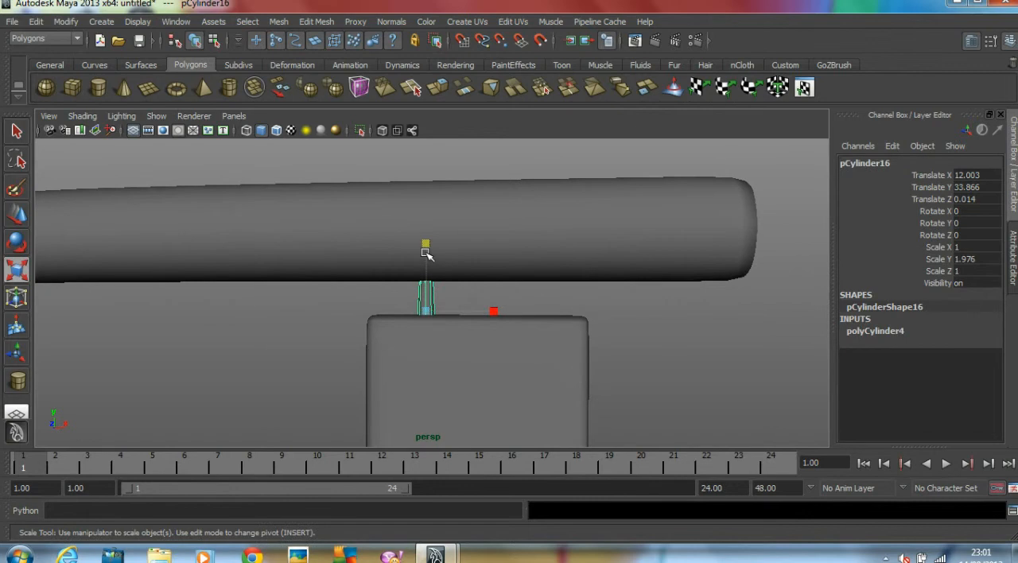
{"action": "key", "text": "w"}
{"action": "left_click_drag", "start_coordinate": [427, 255], "coordinate": [427, 253]}
{"action": "left_click_drag", "start_coordinate": [519, 270], "coordinate": [555, 278], "text": "alt"}
{"action": "key", "text": "ctrl+d"}
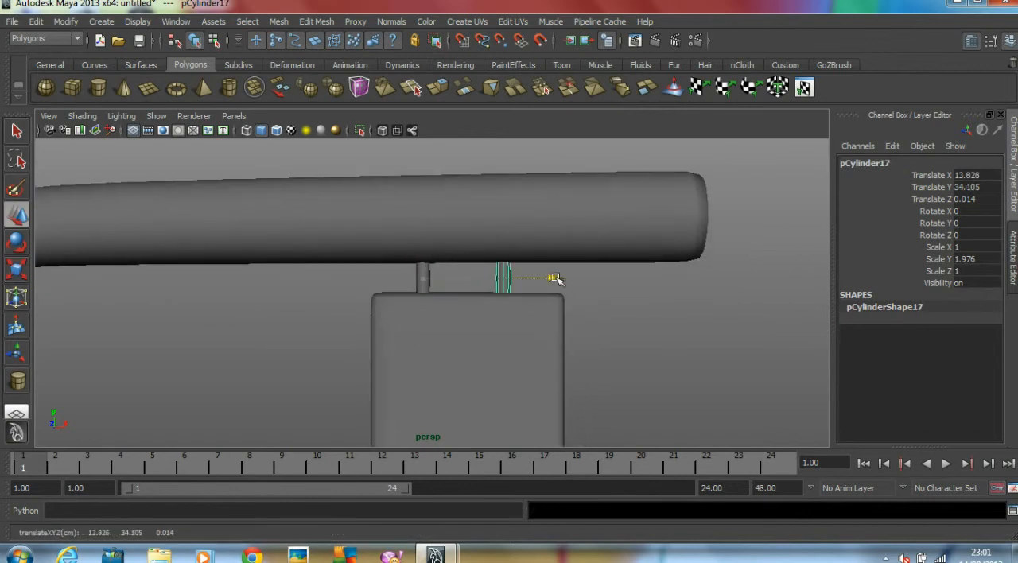
{"action": "left_click", "coordinate": [643, 310]}
Create a pipe on the housing's upper part in the front view, radius about 1.483, height about 1.413, thickness about 0.316
{"action": "scroll", "coordinate": [641, 313], "scroll_direction": "down", "scroll_amount": 5}
{"action": "mouse_move", "coordinate": [640, 314]}
{"action": "left_mouse_down", "text": "alt"}
{"action": "mouse_move", "coordinate": [544, 318]}
{"action": "mouse_move", "coordinate": [661, 322]}
{"action": "mouse_move", "coordinate": [646, 320]}
{"action": "left_mouse_up", "text": "alt"}
{"action": "scroll", "coordinate": [529, 314], "scroll_direction": "down", "scroll_amount": 2}
{"action": "left_click_drag", "start_coordinate": [525, 314], "coordinate": [498, 264], "text": "alt"}
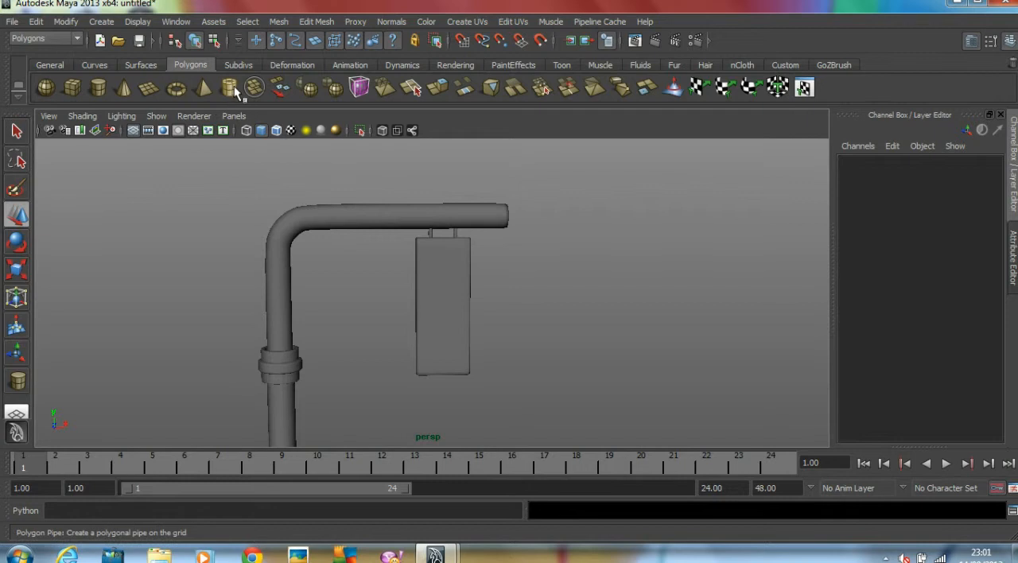
{"action": "left_click", "coordinate": [228, 84]}
{"action": "key", "text": "space"}
{"action": "key", "text": "space"}
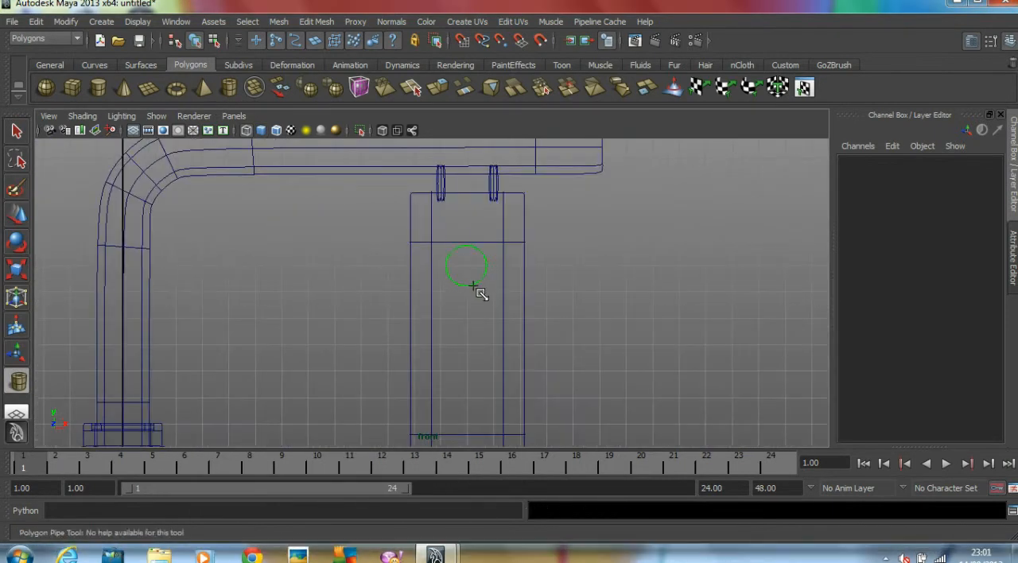
{"action": "mouse_move", "coordinate": [479, 302]}
{"action": "left_mouse_down"}
{"action": "mouse_move", "coordinate": [476, 278]}
{"action": "mouse_move", "coordinate": [481, 292]}
{"action": "left_mouse_up"}
{"action": "key", "text": "space"}
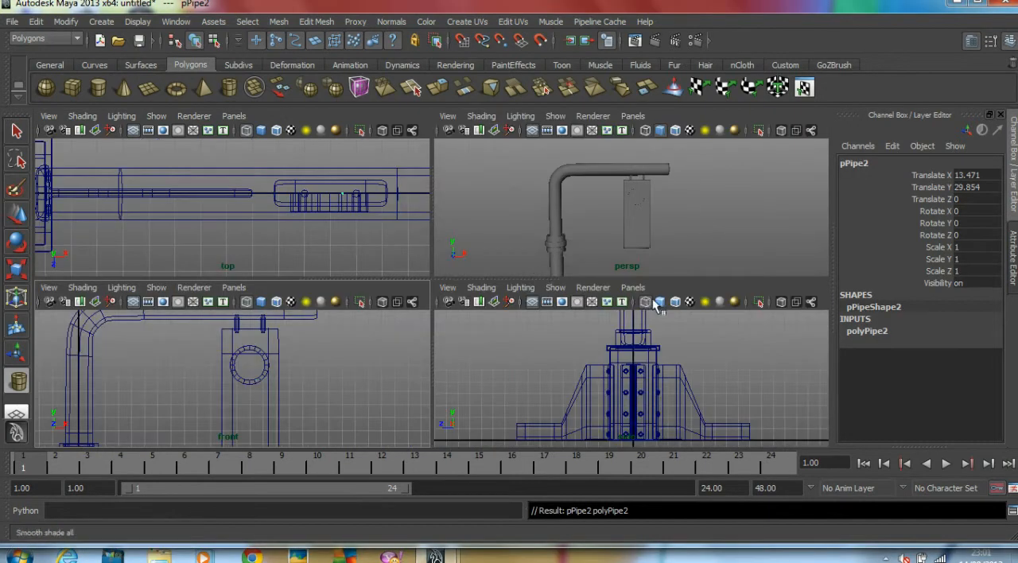
{"action": "key", "text": "space"}
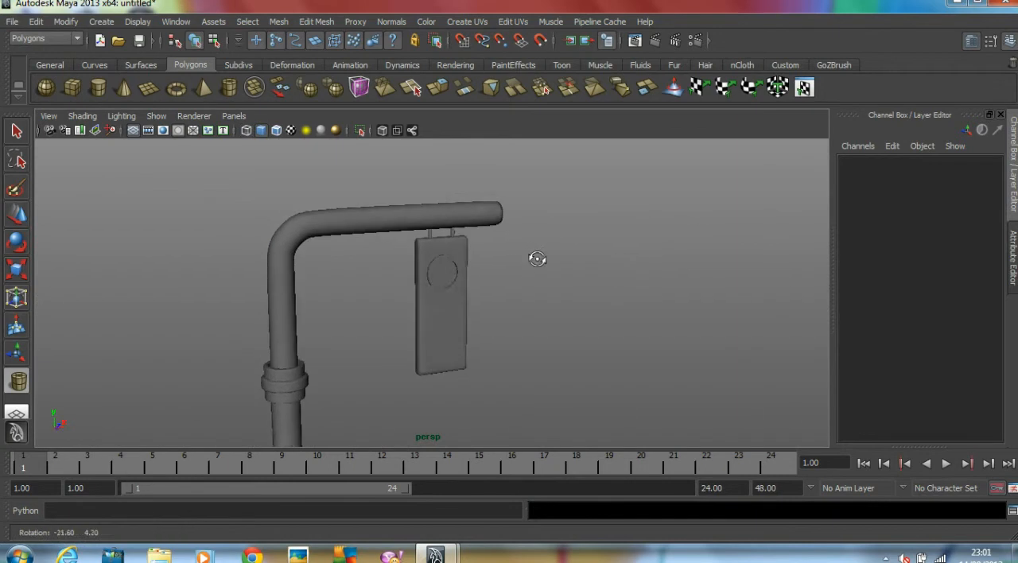
Move the pipe out to the housing's front face, at a Translate Z of about 1.06
{"action": "left_click_drag", "start_coordinate": [536, 257], "coordinate": [417, 268], "text": "alt"}
{"action": "left_click", "coordinate": [14, 212]}
{"action": "scroll", "coordinate": [462, 256], "scroll_direction": "up", "scroll_amount": 2}
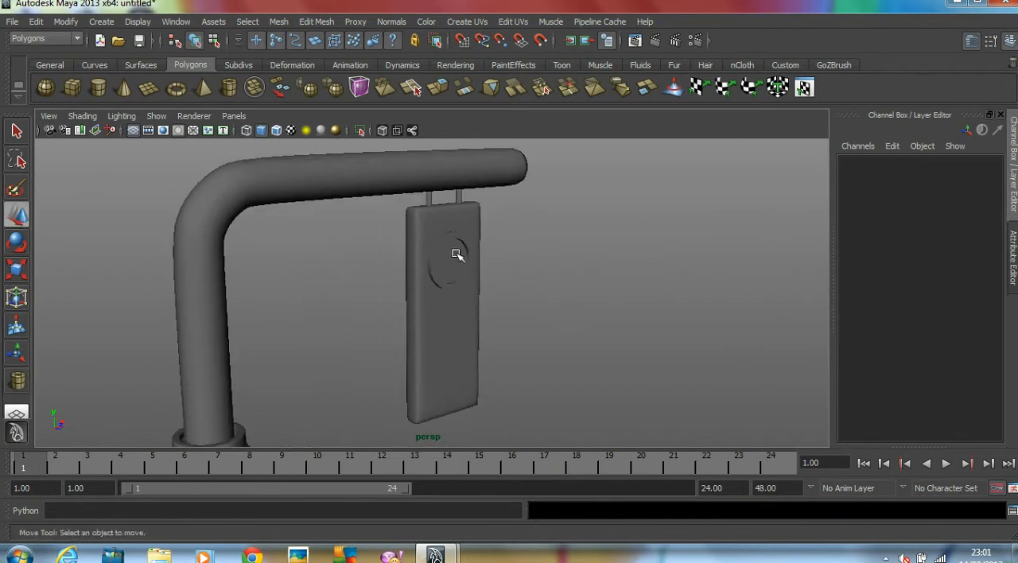
{"action": "left_click", "coordinate": [471, 253]}
{"action": "left_click_drag", "start_coordinate": [483, 276], "coordinate": [491, 271]}
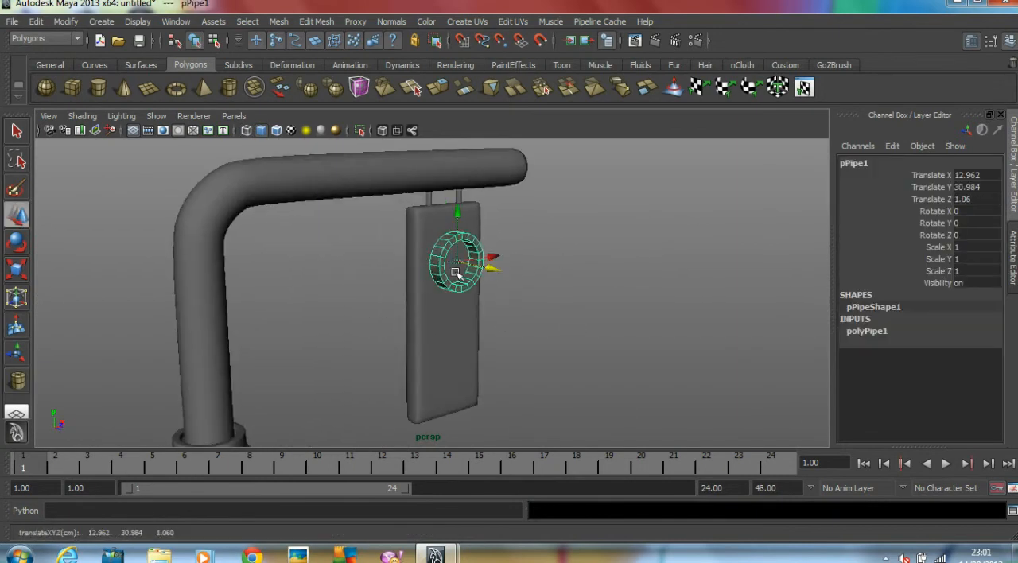
Increase the pipe's height to 2.913 and its thickness to 0.516
{"action": "scroll", "coordinate": [663, 287], "scroll_direction": "up", "scroll_amount": 3}
{"action": "left_click", "coordinate": [876, 331]}
{"action": "left_click_drag", "start_coordinate": [700, 314], "coordinate": [830, 343], "text": "alt"}
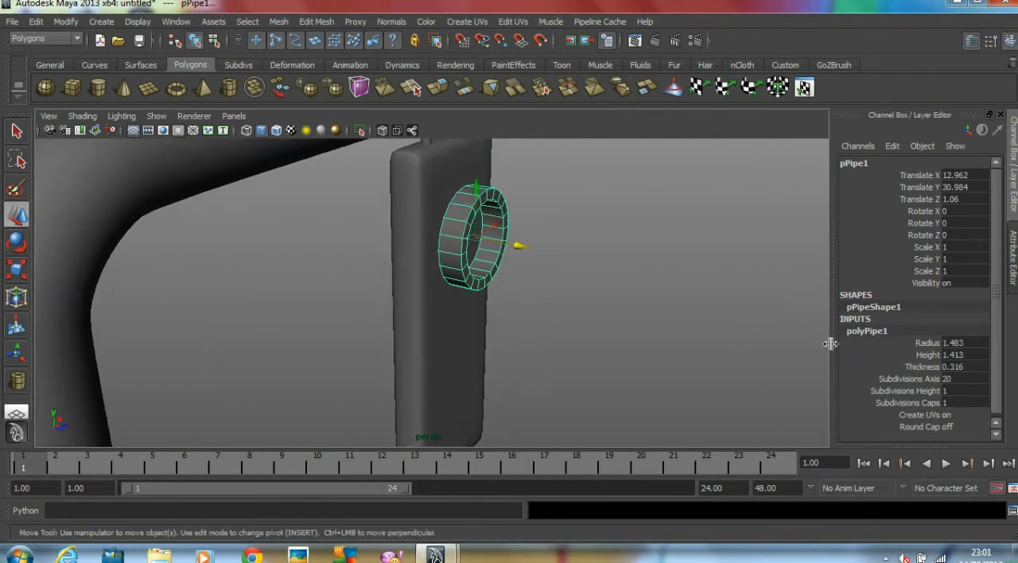
{"action": "left_click", "coordinate": [925, 355]}
{"action": "middle_click_drag", "start_coordinate": [586, 350], "coordinate": [598, 346]}
{"action": "left_click_drag", "start_coordinate": [536, 329], "coordinate": [507, 262], "text": "alt"}
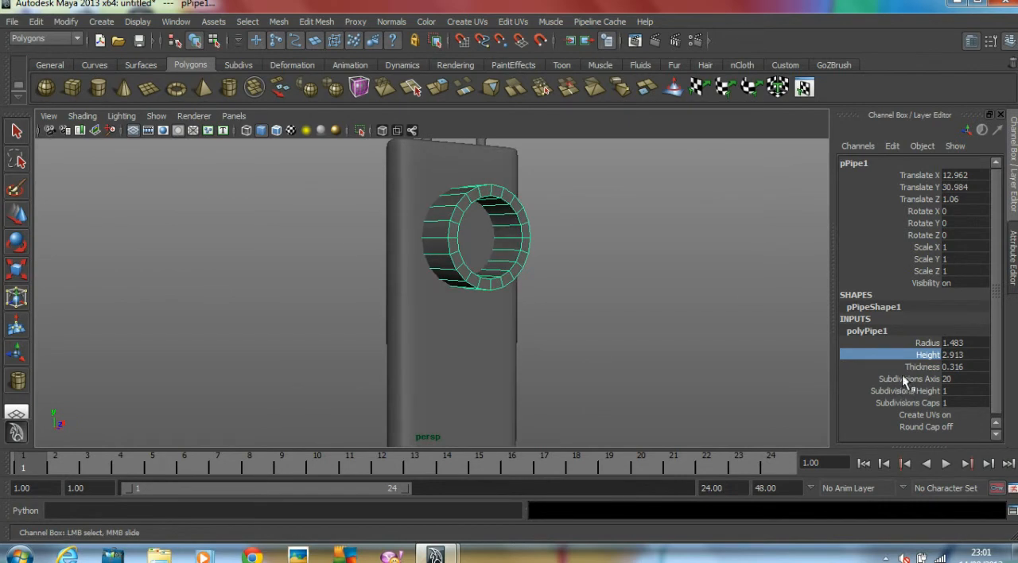
{"action": "left_click", "coordinate": [923, 367]}
{"action": "middle_click_drag", "start_coordinate": [617, 360], "coordinate": [618, 352]}
{"action": "left_click_drag", "start_coordinate": [618, 351], "coordinate": [533, 345], "text": "alt"}
Set the pipe's axis subdivisions to 8 and its cap subdivisions to 1
{"action": "left_click", "coordinate": [972, 379]}
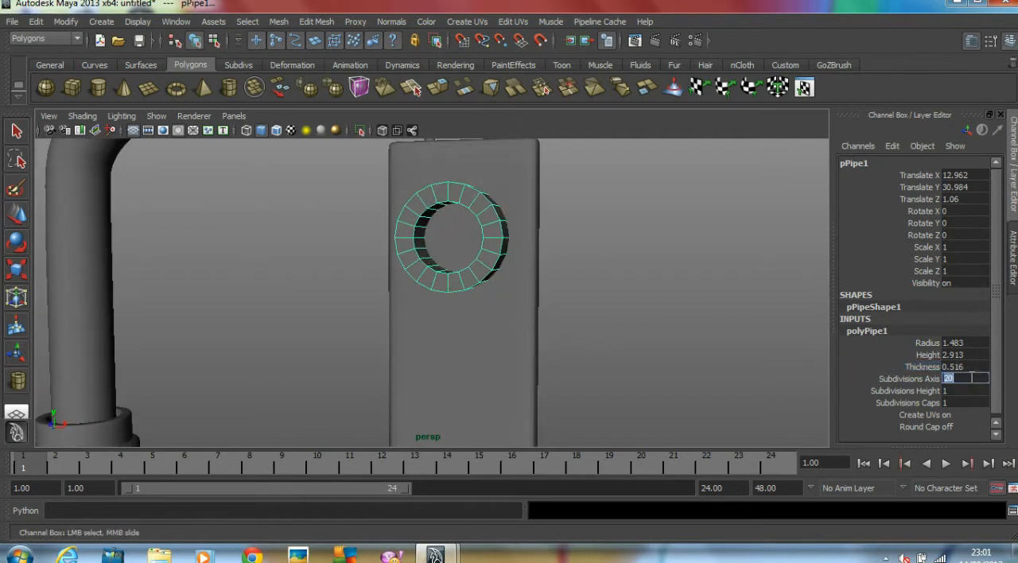
{"action": "type", "text": "8"}
{"action": "key", "text": "Tab"}
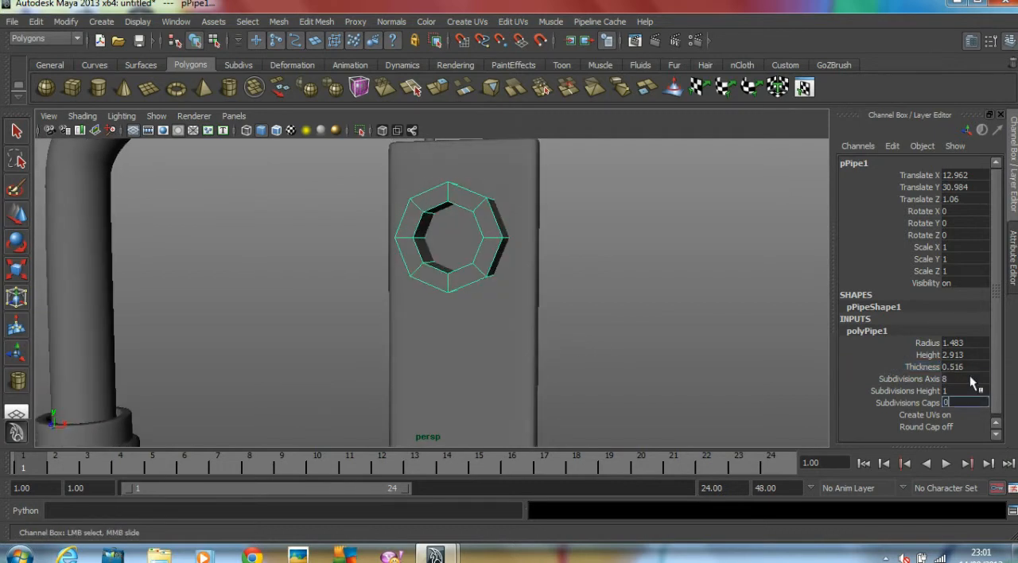
{"action": "type", "text": "1"}
{"action": "key", "text": "Return"}
{"action": "left_click_drag", "start_coordinate": [478, 355], "coordinate": [647, 365], "text": "alt"}
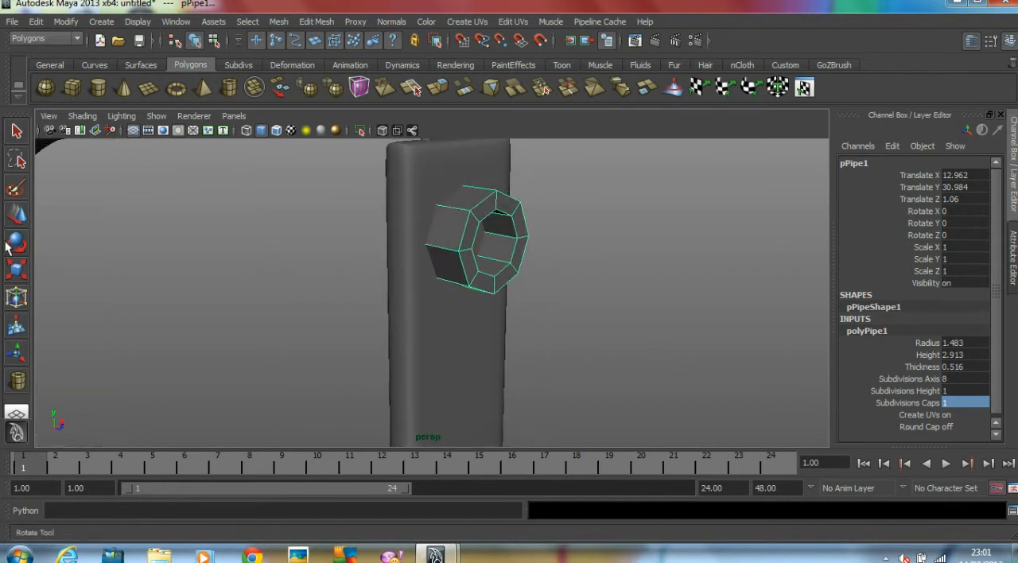
Turn on the pipe's smooth preview and insert edge loops near its outer front edge, rear edge and inner front edge
{"action": "left_click", "coordinate": [20, 218]}
{"action": "key", "text": "3"}
{"action": "mouse_move", "coordinate": [527, 272]}
{"action": "left_mouse_down", "text": "alt"}
{"action": "mouse_move", "coordinate": [559, 291]}
{"action": "mouse_move", "coordinate": [517, 286]}
{"action": "left_mouse_up", "text": "alt"}
{"action": "left_click", "coordinate": [327, 22]}
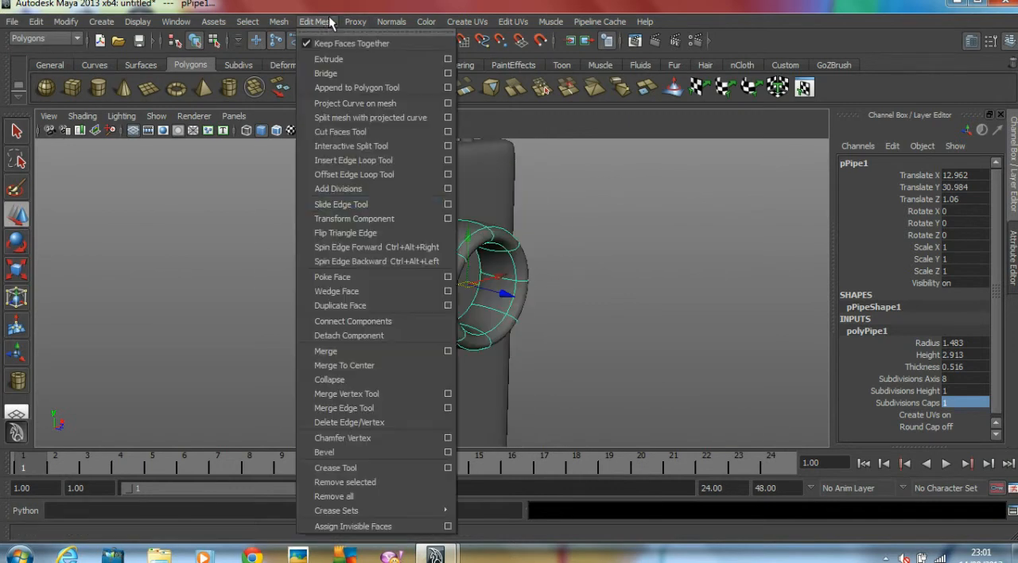
{"action": "left_click", "coordinate": [367, 162]}
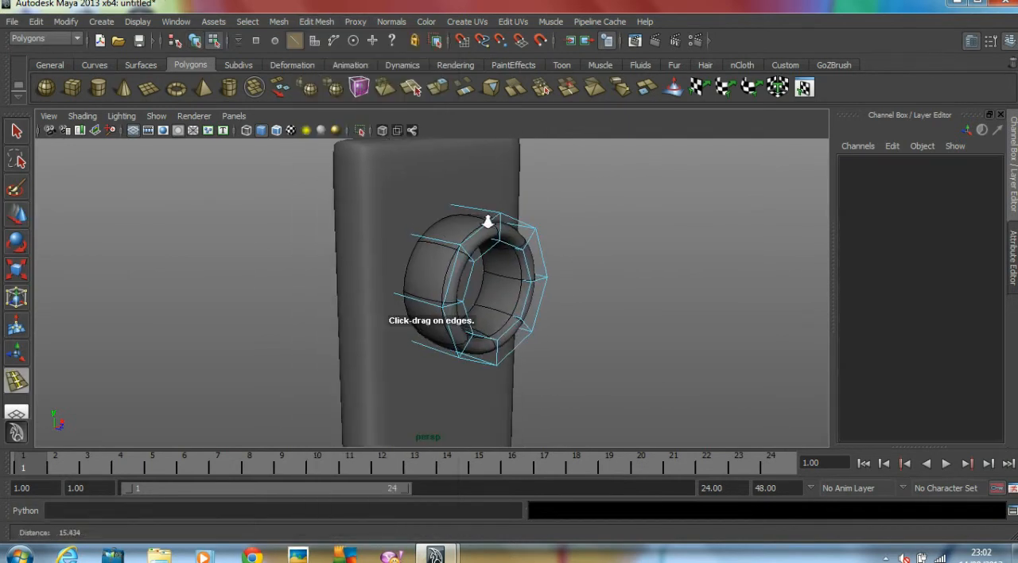
{"action": "left_click", "coordinate": [460, 251]}
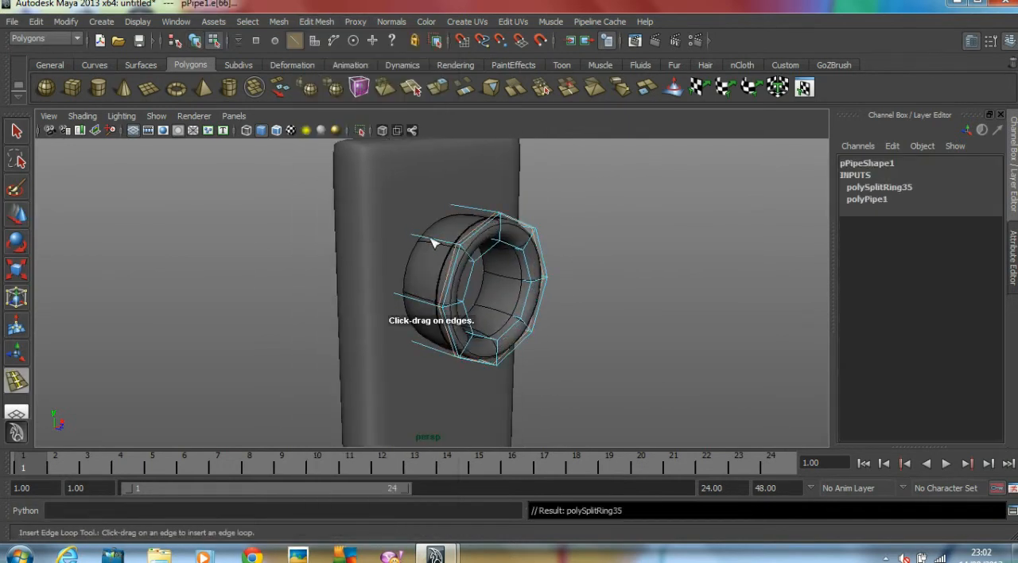
{"action": "left_click", "coordinate": [421, 239]}
{"action": "left_click_drag", "start_coordinate": [421, 239], "coordinate": [518, 326], "text": "alt"}
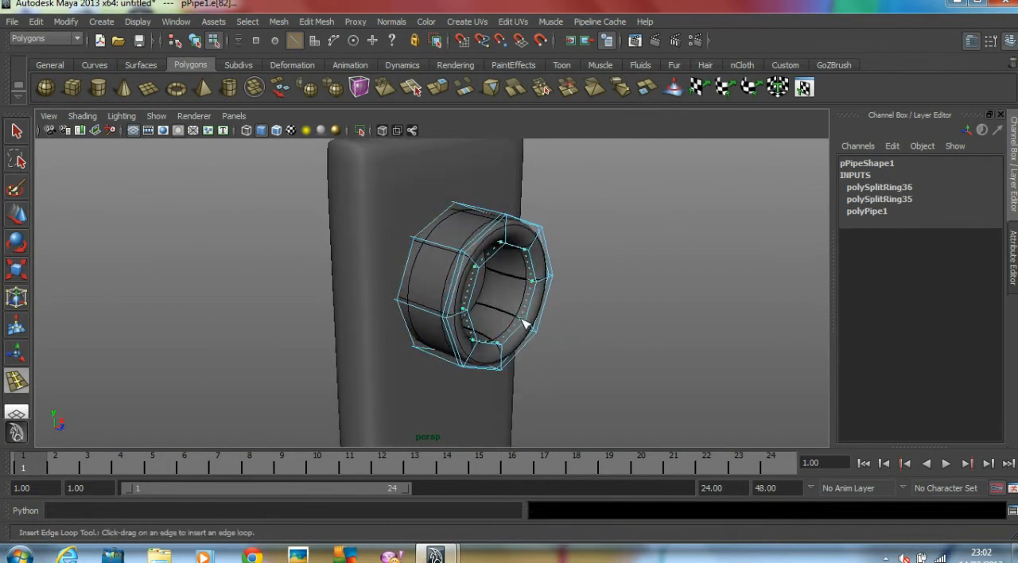
{"action": "left_click", "coordinate": [519, 321]}
Exit component editing on the pipe and check the ring on the housing from the front
{"action": "left_click", "coordinate": [16, 215]}
{"action": "left_click", "coordinate": [183, 226]}
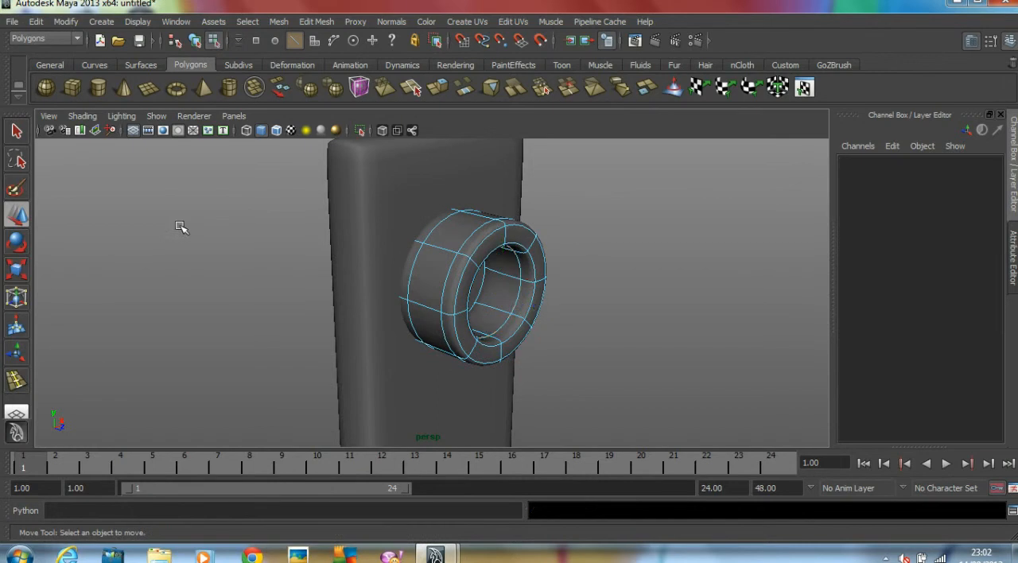
{"action": "scroll", "coordinate": [182, 225], "scroll_direction": "down", "scroll_amount": 4}
{"action": "key", "text": "F8"}
{"action": "left_click", "coordinate": [545, 282]}
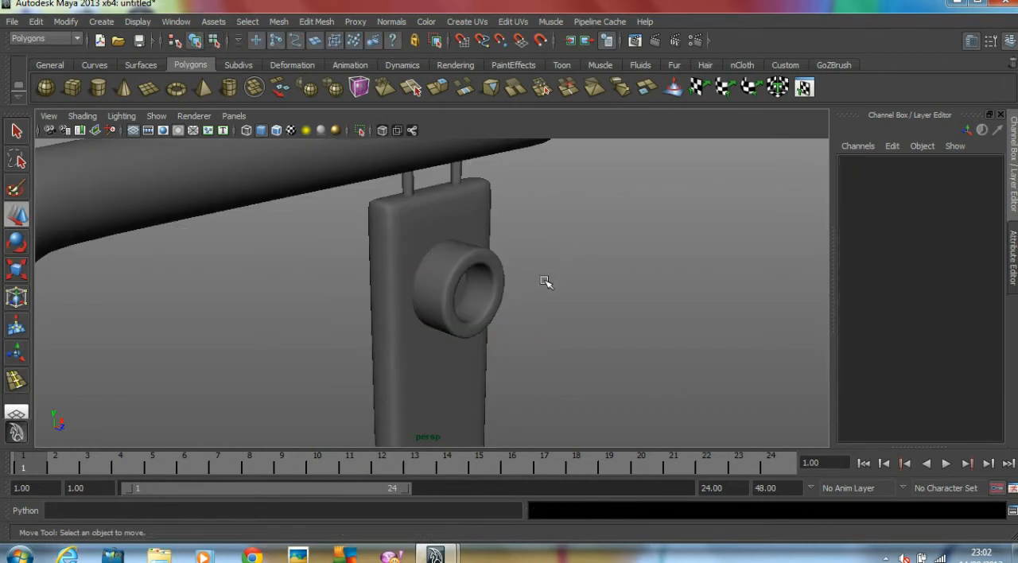
{"action": "left_click", "coordinate": [503, 283]}
{"action": "left_click", "coordinate": [487, 298]}
{"action": "left_click", "coordinate": [619, 294]}
{"action": "left_click_drag", "start_coordinate": [618, 294], "coordinate": [548, 286], "text": "alt"}
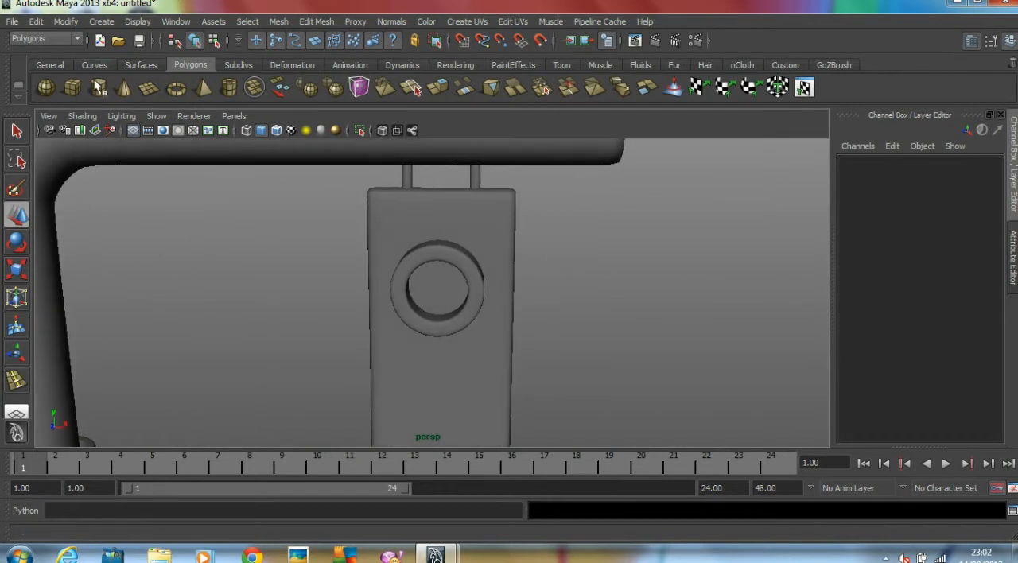
Create a polygon sphere with a radius of about 0.991 in the front view and centre it in the ring's opening
{"action": "left_click", "coordinate": [45, 87]}
{"action": "key", "text": "space"}
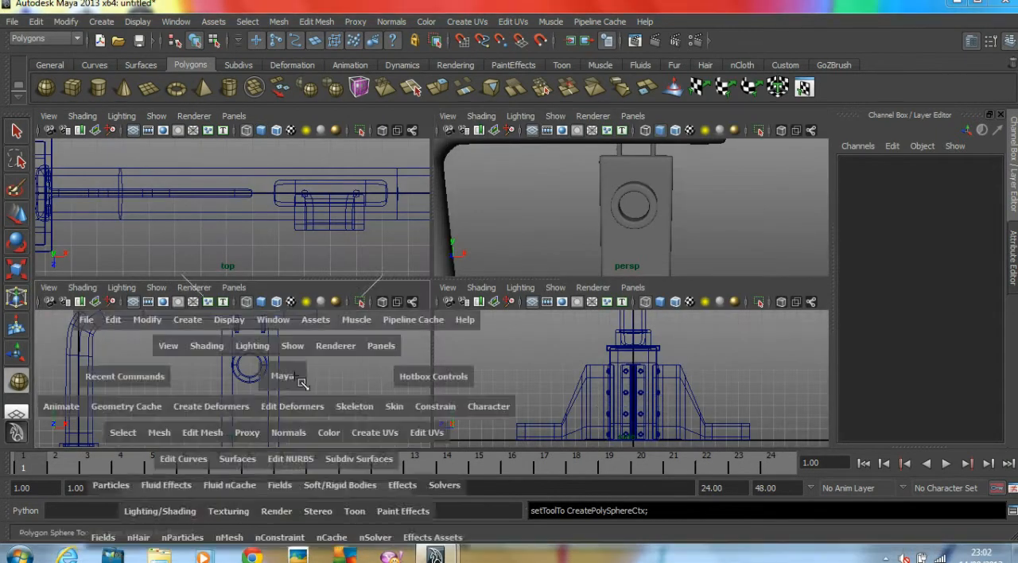
{"action": "key", "text": "space"}
{"action": "scroll", "coordinate": [655, 368], "scroll_direction": "up", "scroll_amount": 4}
{"action": "left_click_drag", "start_coordinate": [520, 226], "coordinate": [561, 290]}
{"action": "left_click_drag", "start_coordinate": [521, 222], "coordinate": [529, 223]}
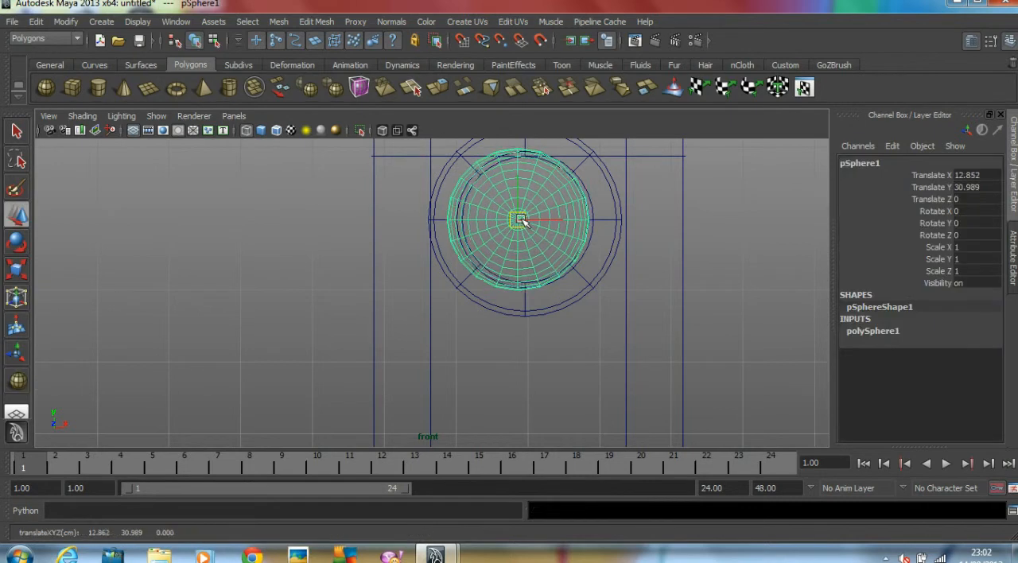
Move the sphere forward along Z to about 0.727 so that it sits inside the ring on the housing
{"action": "key", "text": "space"}
{"action": "key", "text": "space"}
{"action": "left_click_drag", "start_coordinate": [673, 234], "coordinate": [725, 223], "text": "alt"}
{"action": "scroll", "coordinate": [510, 275], "scroll_direction": "up", "scroll_amount": 3}
{"action": "left_click_drag", "start_coordinate": [461, 291], "coordinate": [476, 301]}
Set the sphere's axis and height subdivisions to 8 and turn on its smooth preview
{"action": "left_click", "coordinate": [890, 331]}
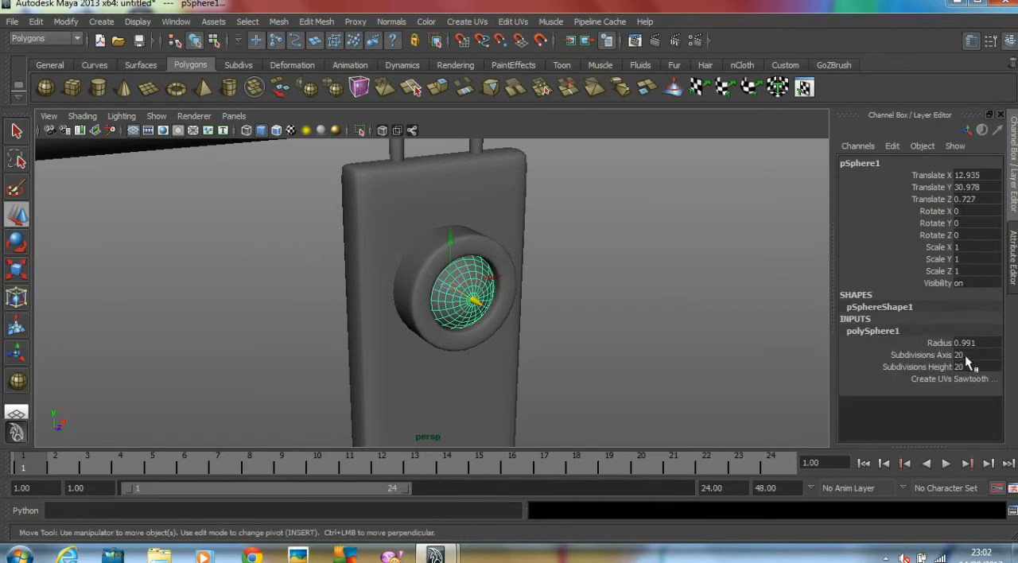
{"action": "type", "text": "8"}
{"action": "key", "text": "Return"}
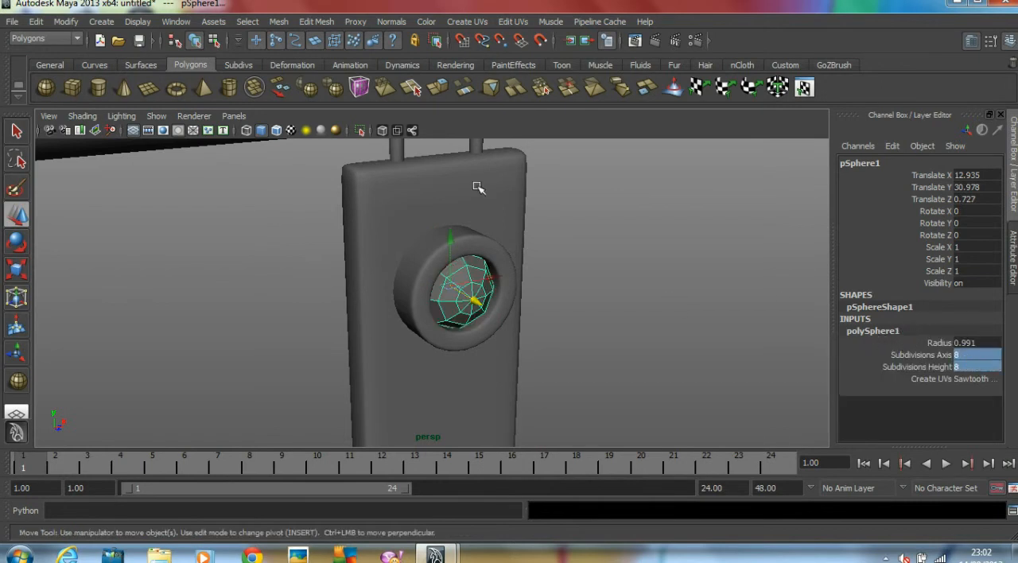
{"action": "left_click", "coordinate": [556, 322]}
{"action": "left_click", "coordinate": [468, 277]}
{"action": "key", "text": "3"}
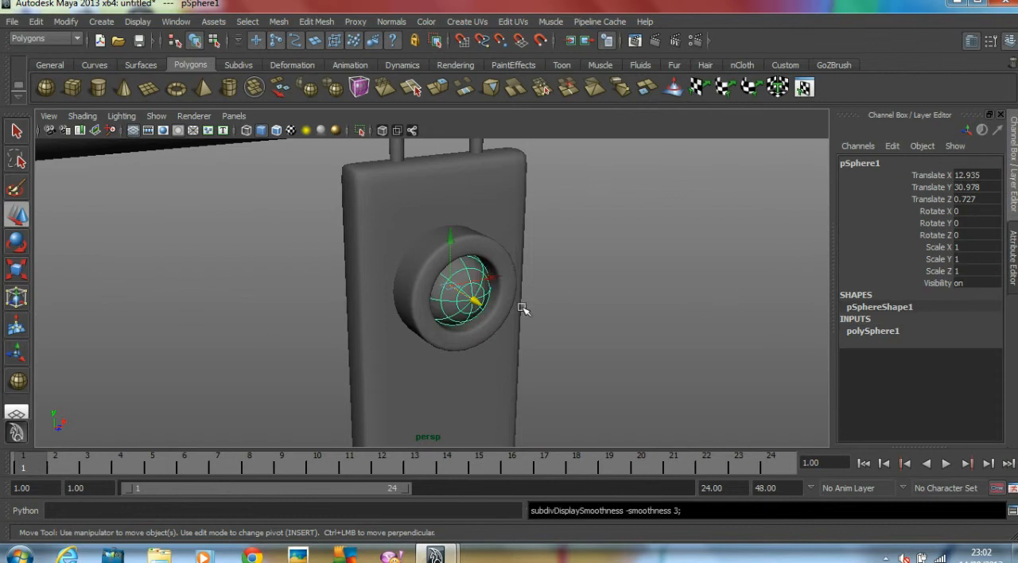
Flatten the sphere along its Z axis to a scale of about 0.485 to form a lamp lens
{"action": "scroll", "coordinate": [564, 300], "scroll_direction": "up", "scroll_amount": 3}
{"action": "left_click_drag", "start_coordinate": [564, 300], "coordinate": [448, 282], "text": "alt"}
{"action": "key", "text": "r"}
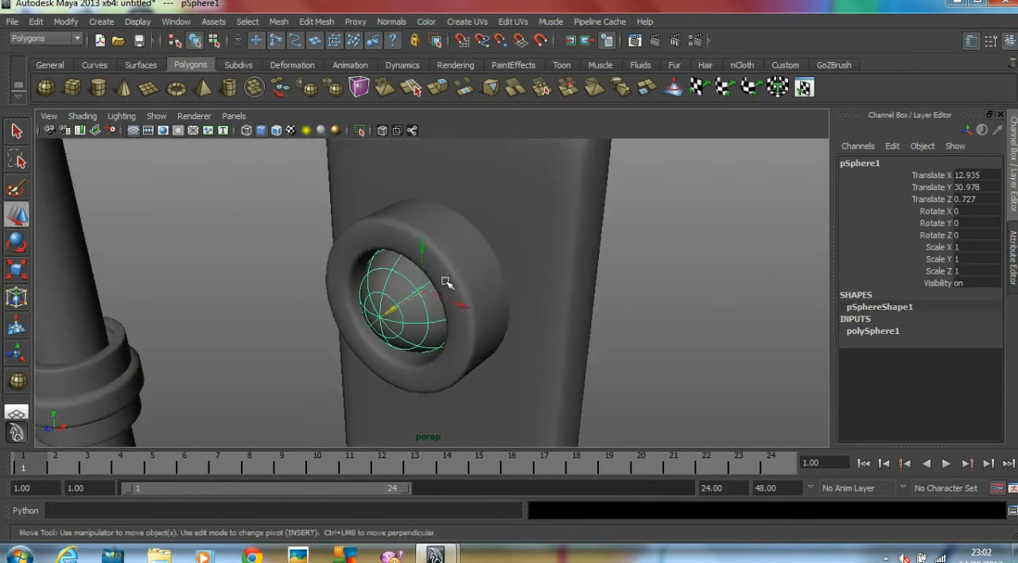
{"action": "left_click_drag", "start_coordinate": [381, 318], "coordinate": [393, 312]}
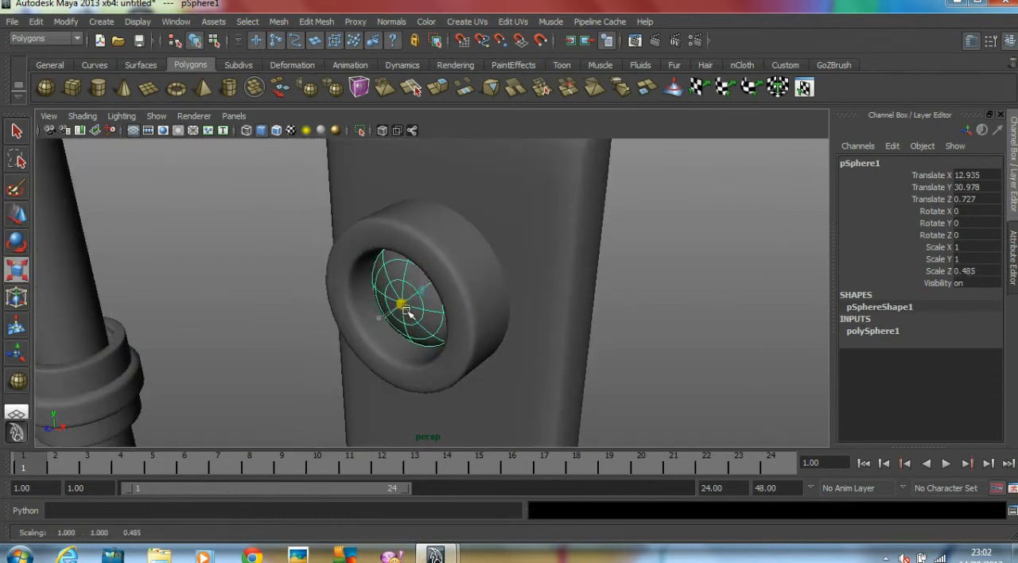
Position the flattened sphere at about 0.999 along Z and enlarge it uniformly to about 1.147 in X and Y scale
{"action": "key", "text": "w"}
{"action": "left_click_drag", "start_coordinate": [383, 315], "coordinate": [466, 282]}
{"action": "key", "text": "r"}
{"action": "left_click", "coordinate": [729, 298]}
{"action": "right_click_drag", "start_coordinate": [729, 298], "coordinate": [696, 305], "text": "alt"}
{"action": "left_click_drag", "start_coordinate": [697, 305], "coordinate": [506, 272], "text": "alt"}
Duplicate the ring and its lamp together and move the copy down to the middle of the housing, about 27.865 in Y
{"action": "left_click", "coordinate": [472, 280]}
{"action": "key", "text": "ctrl+d"}
{"action": "key", "text": "w"}
{"action": "left_click_drag", "start_coordinate": [455, 201], "coordinate": [455, 248]}
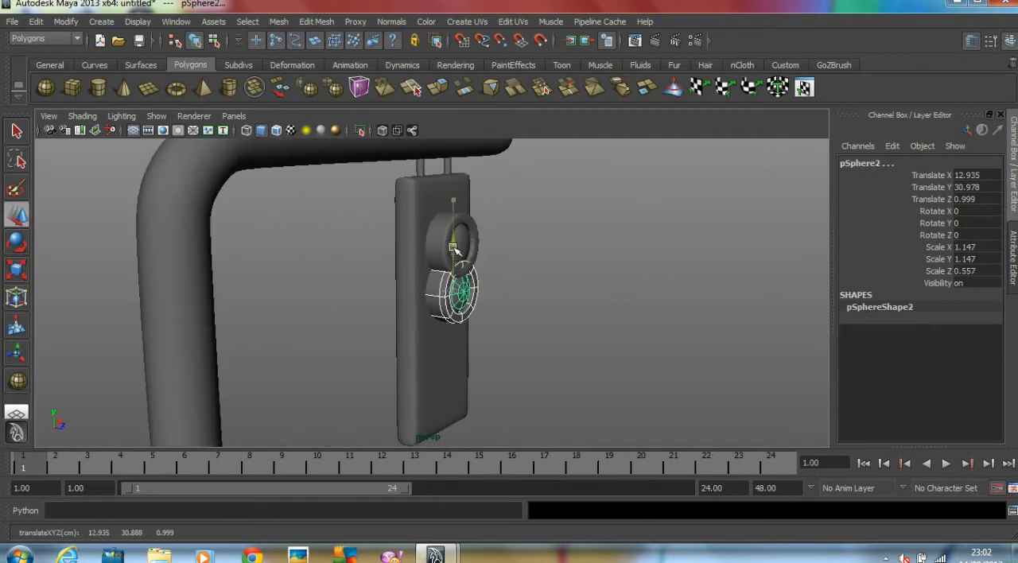
Duplicate the middle ring and lamp and move the copy down to the lower part of the housing, about 24.8 in Y
{"action": "key", "text": "ctrl+d"}
{"action": "key", "text": "w"}
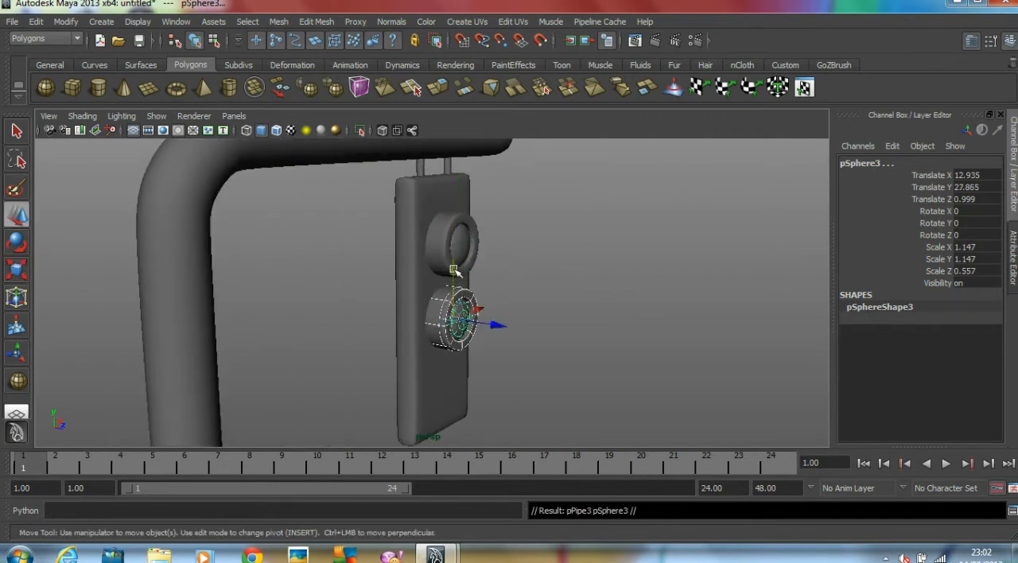
{"action": "left_click_drag", "start_coordinate": [452, 267], "coordinate": [454, 336]}
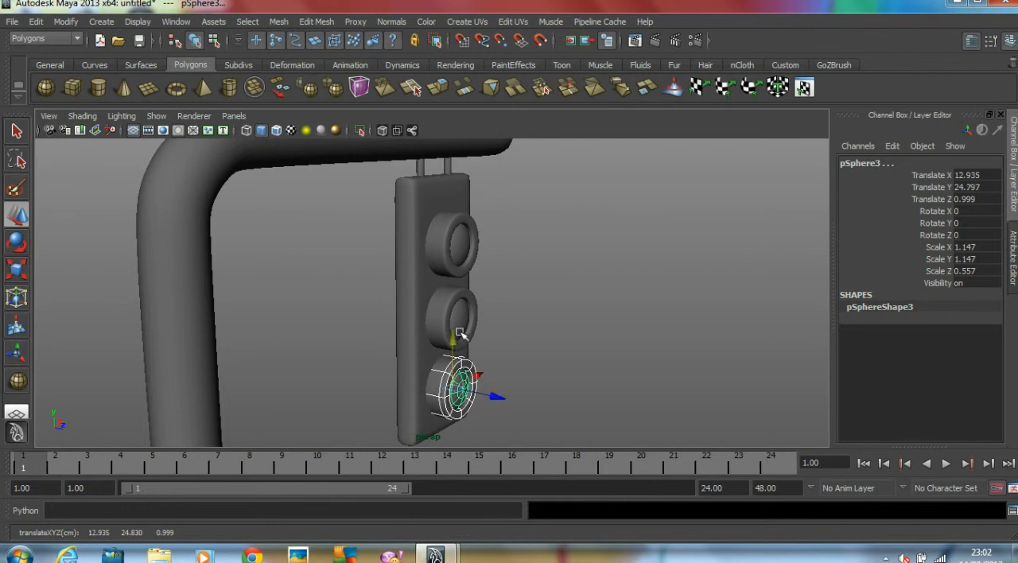
{"action": "left_click", "coordinate": [675, 316]}
{"action": "left_click_drag", "start_coordinate": [675, 315], "coordinate": [583, 317], "text": "alt"}
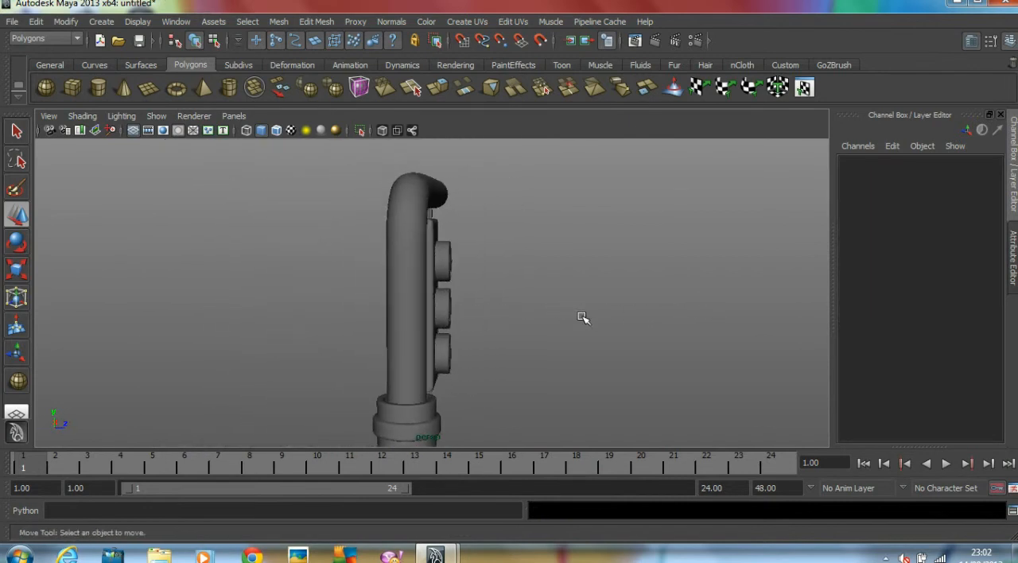
Examine the placement of the housing and its three lamps in the side and perspective views
{"action": "key", "text": "space"}
{"action": "key", "text": "space"}
{"action": "key", "text": "space"}
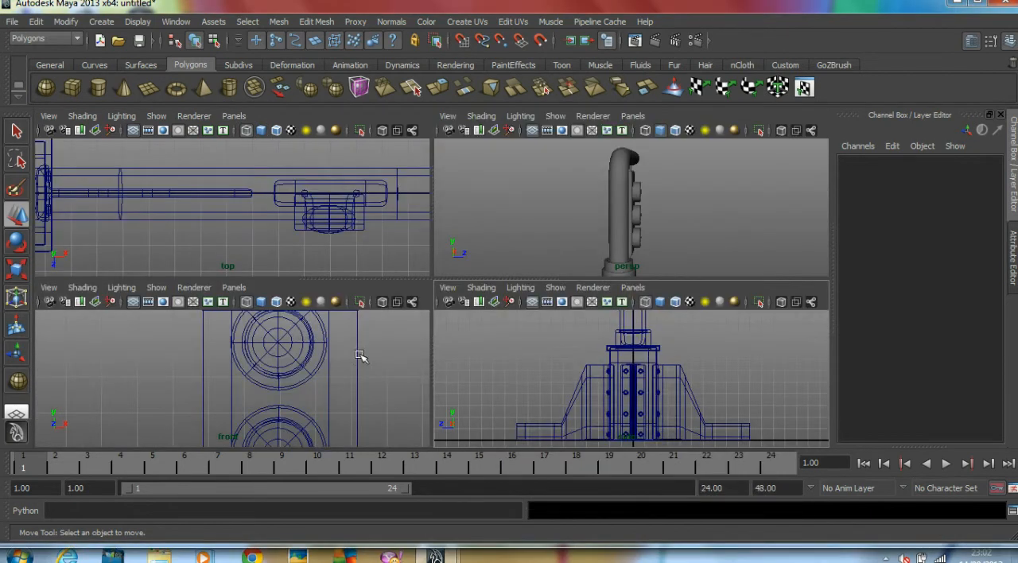
{"action": "key", "text": "space"}
{"action": "scroll", "coordinate": [665, 358], "scroll_direction": "down", "scroll_amount": 6}
{"action": "middle_click_drag", "start_coordinate": [335, 241], "coordinate": [336, 327], "text": "alt"}
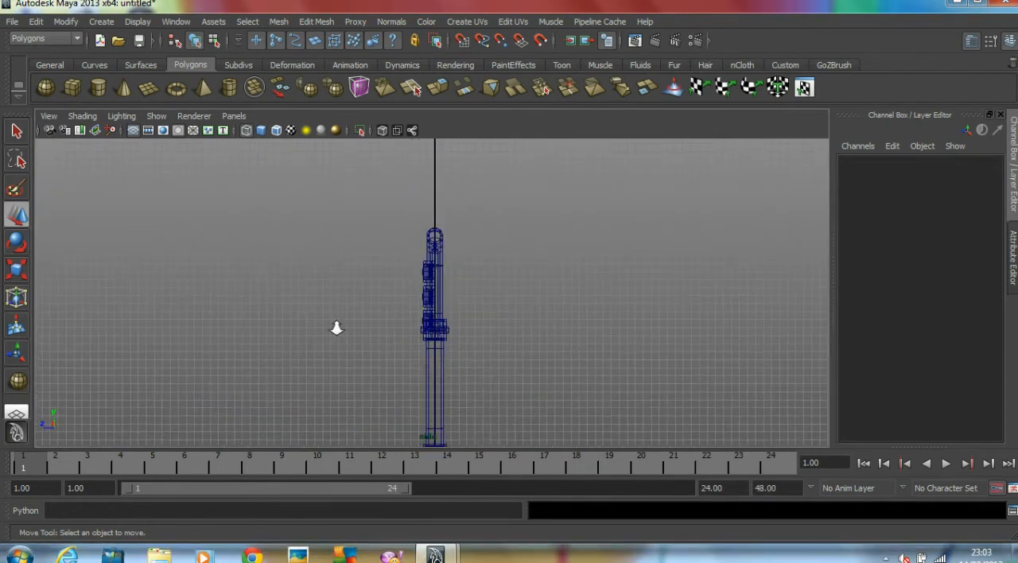
{"action": "scroll", "coordinate": [521, 308], "scroll_direction": "up", "scroll_amount": 6}
{"action": "key", "text": "space"}
{"action": "key", "text": "space"}
{"action": "left_click_drag", "start_coordinate": [514, 242], "coordinate": [562, 241], "text": "alt"}
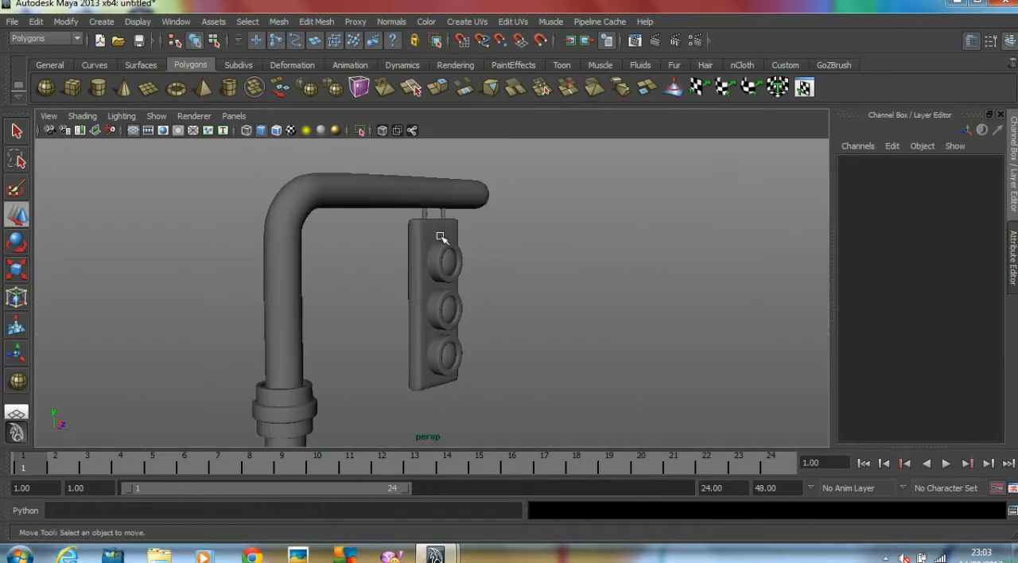
{"action": "left_click", "coordinate": [431, 233]}
{"action": "left_click_drag", "start_coordinate": [550, 282], "coordinate": [480, 276], "text": "alt"}
{"action": "left_click", "coordinate": [605, 281]}
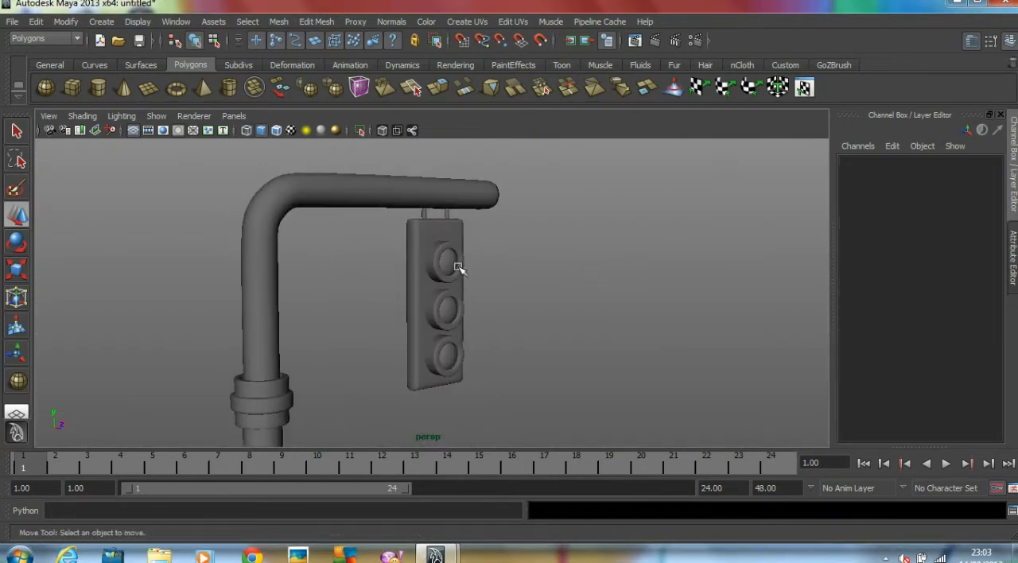
Raise all three lamps and their rings slightly on the housing, with the lowest lamp at about 25.272 in Y
{"action": "left_click_drag", "start_coordinate": [561, 452], "coordinate": [562, 451]}
{"action": "left_click_drag", "start_coordinate": [446, 292], "coordinate": [447, 283]}
{"action": "left_click", "coordinate": [606, 295]}
{"action": "scroll", "coordinate": [605, 295], "scroll_direction": "down", "scroll_amount": 2}
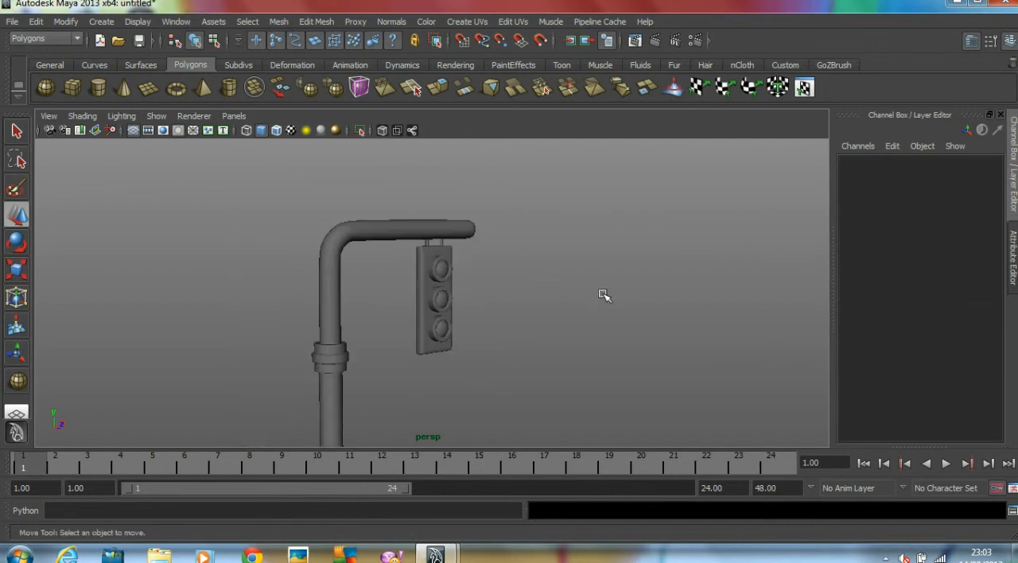
{"action": "scroll", "coordinate": [603, 295], "scroll_direction": "down", "scroll_amount": 2}
{"action": "left_click_drag", "start_coordinate": [602, 295], "coordinate": [481, 298], "text": "alt"}
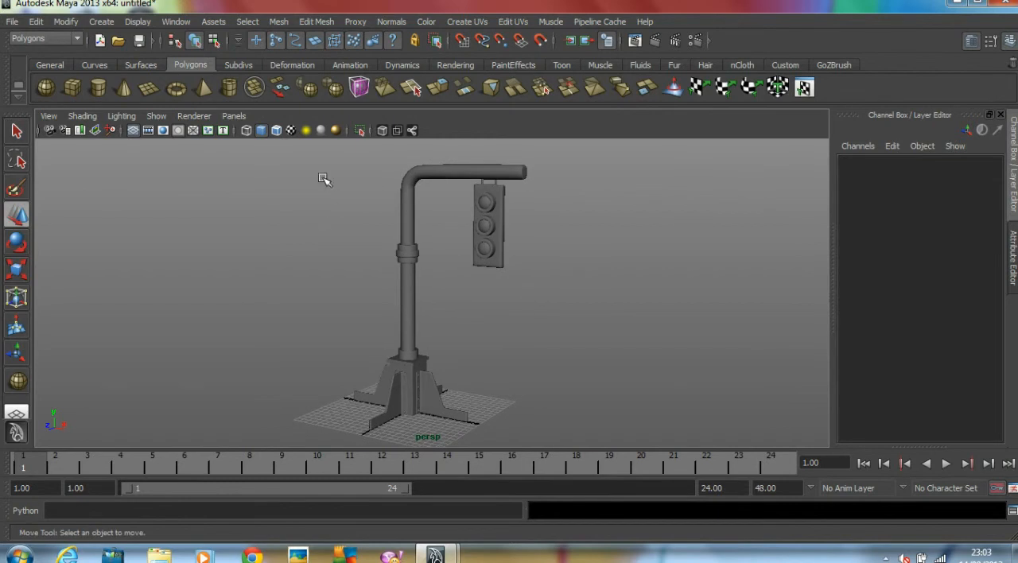
{"action": "left_click_drag", "start_coordinate": [506, 370], "coordinate": [575, 467]}
{"action": "left_click", "coordinate": [518, 332]}
{"action": "left_click_drag", "start_coordinate": [338, 352], "coordinate": [549, 392]}
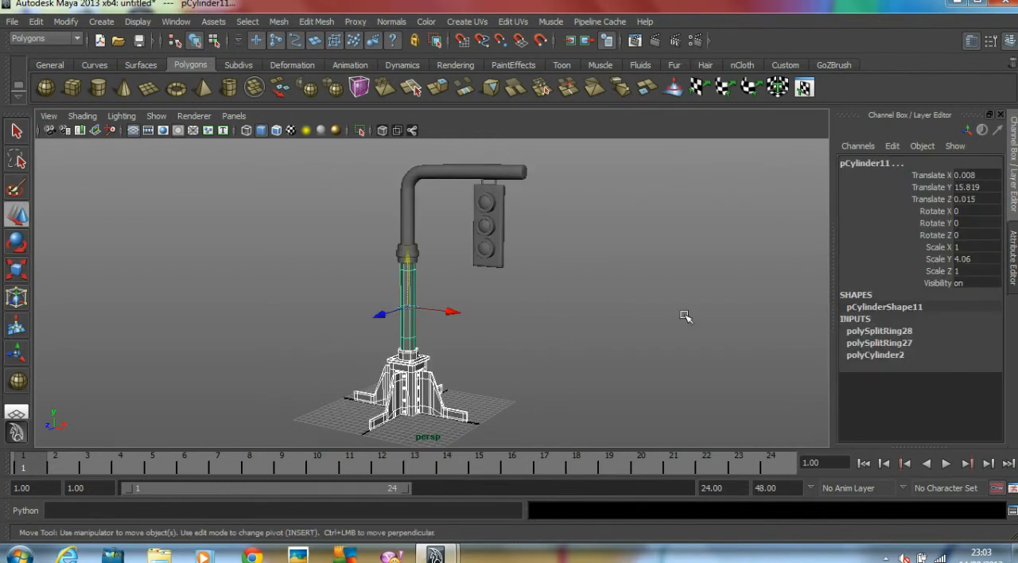
{"action": "left_click", "coordinate": [682, 314]}
Select every part of the traffic light, delete the construction history, and spot-check the pole and base
{"action": "left_click_drag", "start_coordinate": [556, 430], "coordinate": [595, 503]}
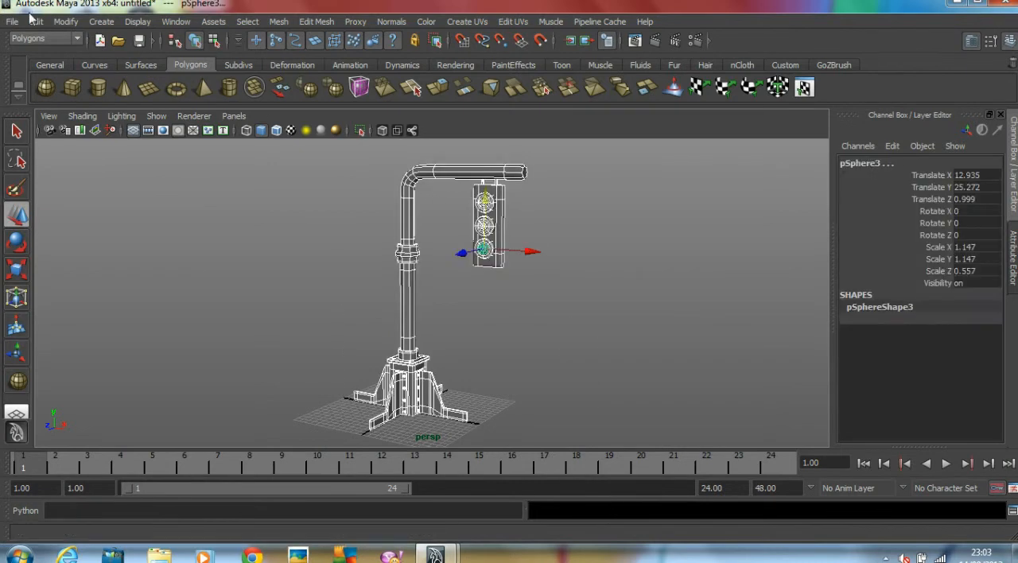
{"action": "left_click", "coordinate": [36, 21]}
{"action": "mouse_move", "coordinate": [104, 188]}
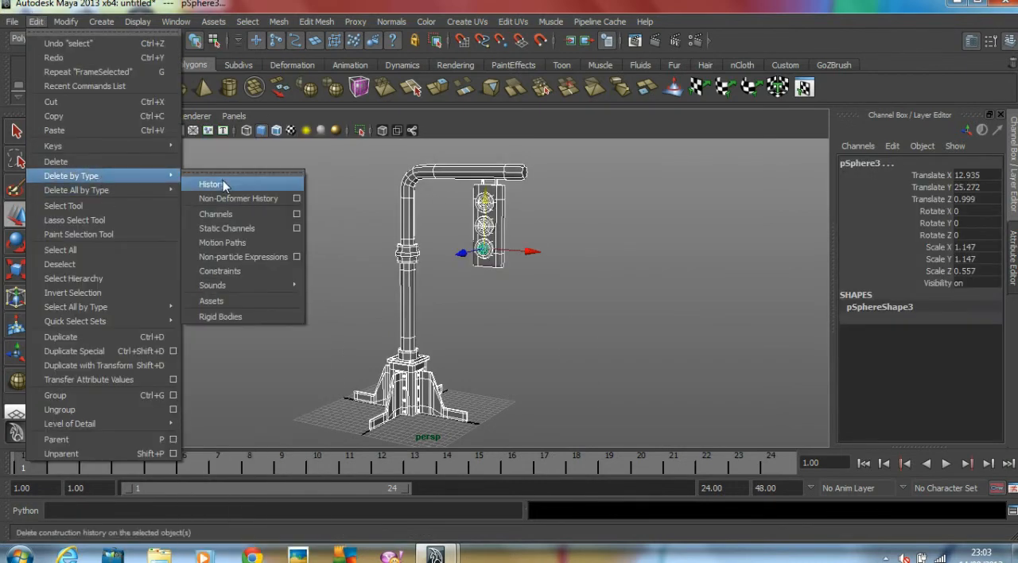
{"action": "left_click", "coordinate": [223, 178]}
{"action": "left_click", "coordinate": [410, 312]}
{"action": "left_click", "coordinate": [432, 393]}
{"action": "left_click", "coordinate": [545, 370]}
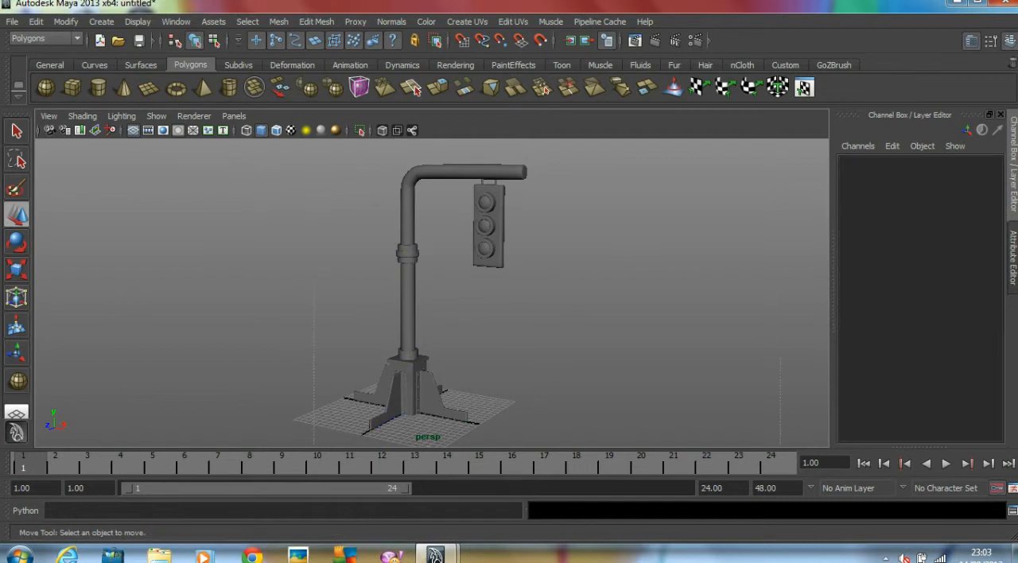
Select all parts of the traffic light again and bring up the commands for modifying their transformations
{"action": "left_click_drag", "start_coordinate": [313, 151], "coordinate": [781, 475]}
{"action": "left_click", "coordinate": [70, 24]}
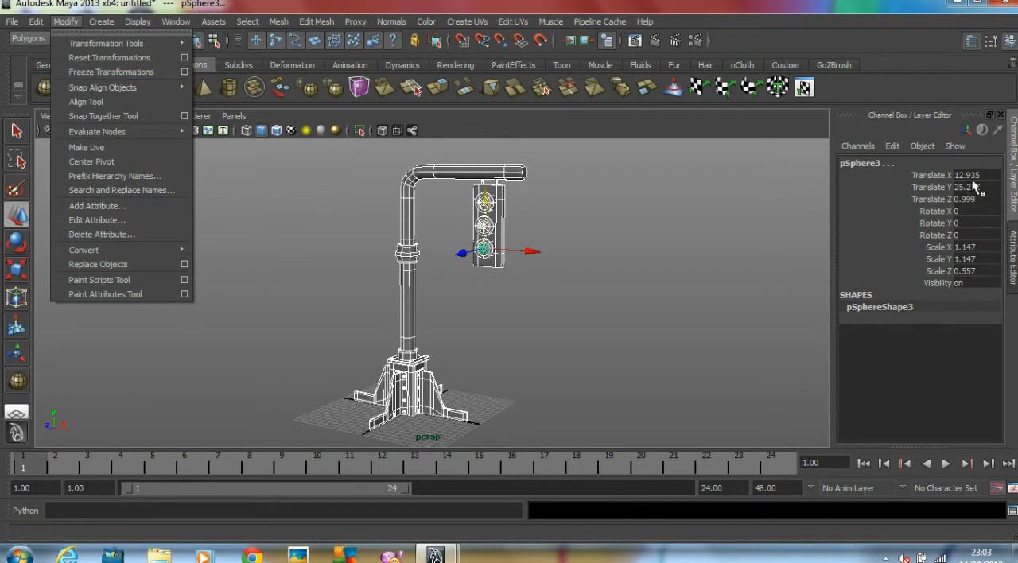
Freeze the transformations of all selected traffic light parts and check the housing's channel values
{"action": "left_click", "coordinate": [111, 72]}
{"action": "left_click", "coordinate": [618, 283]}
{"action": "left_click", "coordinate": [501, 253]}
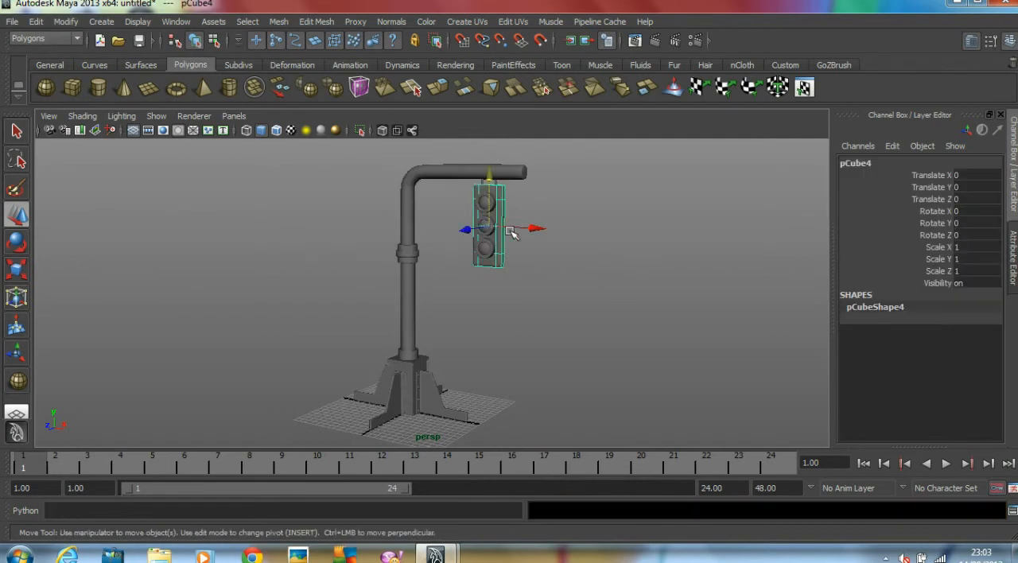
{"action": "left_click", "coordinate": [602, 299]}
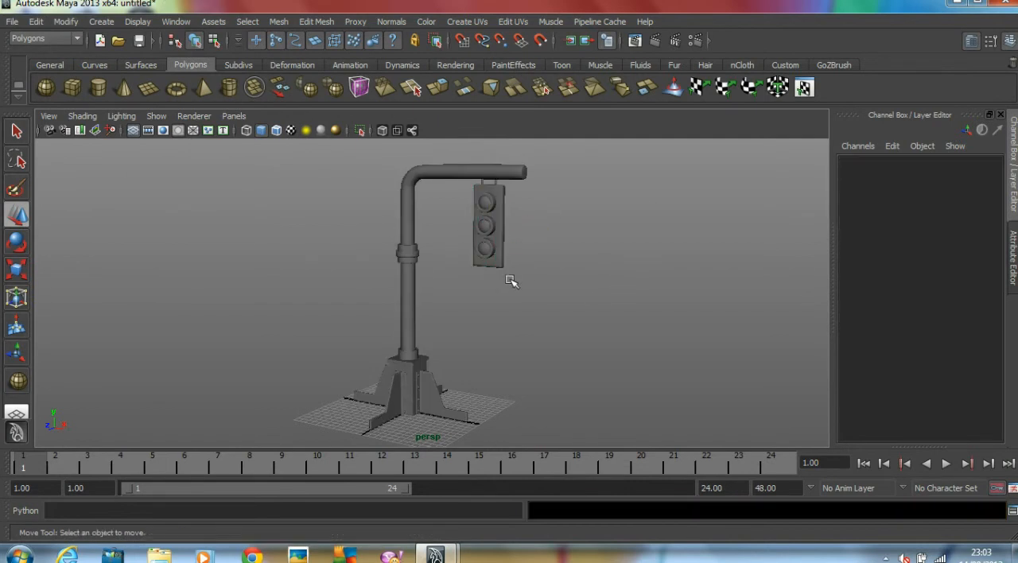
{"action": "left_click_drag", "start_coordinate": [560, 284], "coordinate": [444, 259], "text": "alt"}
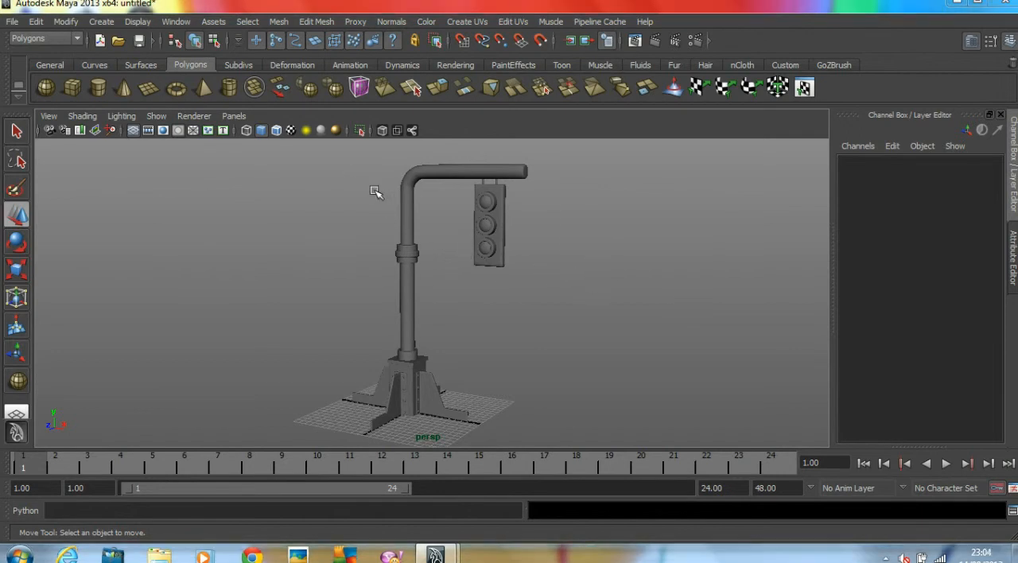
Assign one Blinn material to all parts of the traffic light and return to the channel values display
{"action": "left_click_drag", "start_coordinate": [572, 424], "coordinate": [568, 418]}
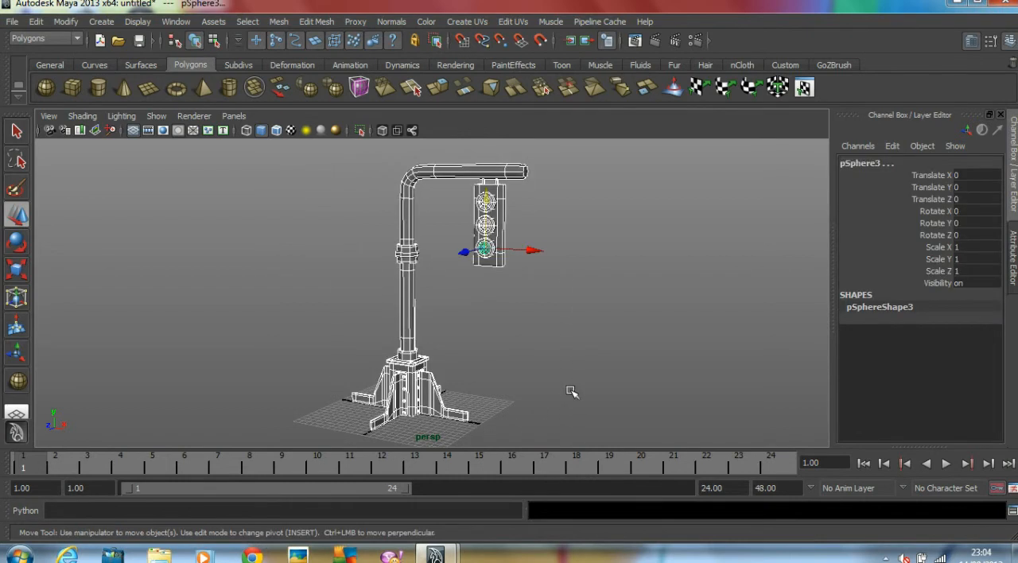
{"action": "right_click_drag", "start_coordinate": [502, 215], "coordinate": [591, 436]}
{"action": "left_click", "coordinate": [618, 319]}
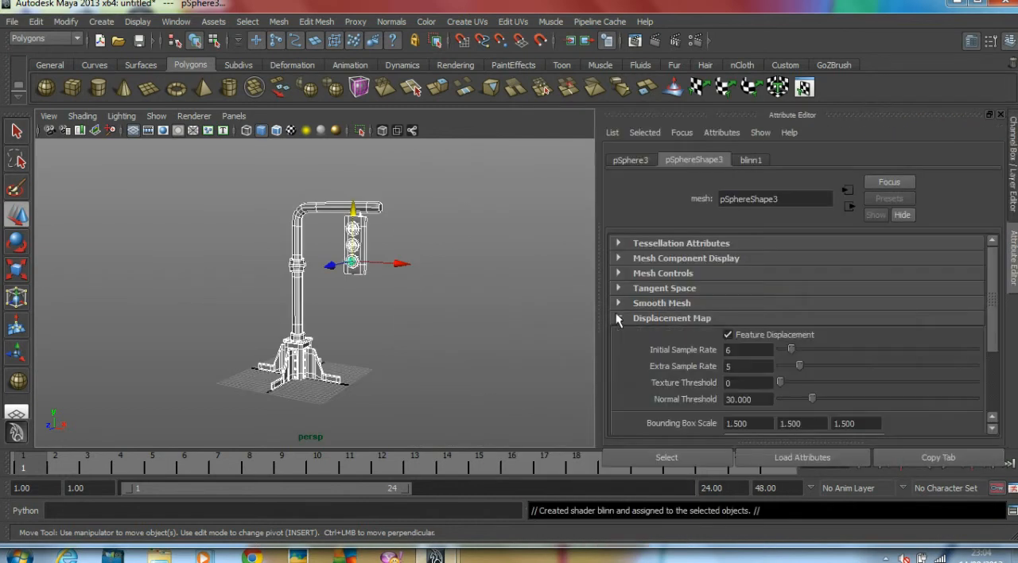
{"action": "left_click", "coordinate": [432, 293]}
{"action": "key", "text": "ctrl+a"}
{"action": "left_click_drag", "start_coordinate": [565, 327], "coordinate": [547, 319], "text": "alt"}
{"action": "right_click_drag", "start_coordinate": [547, 319], "coordinate": [555, 316], "text": "alt"}
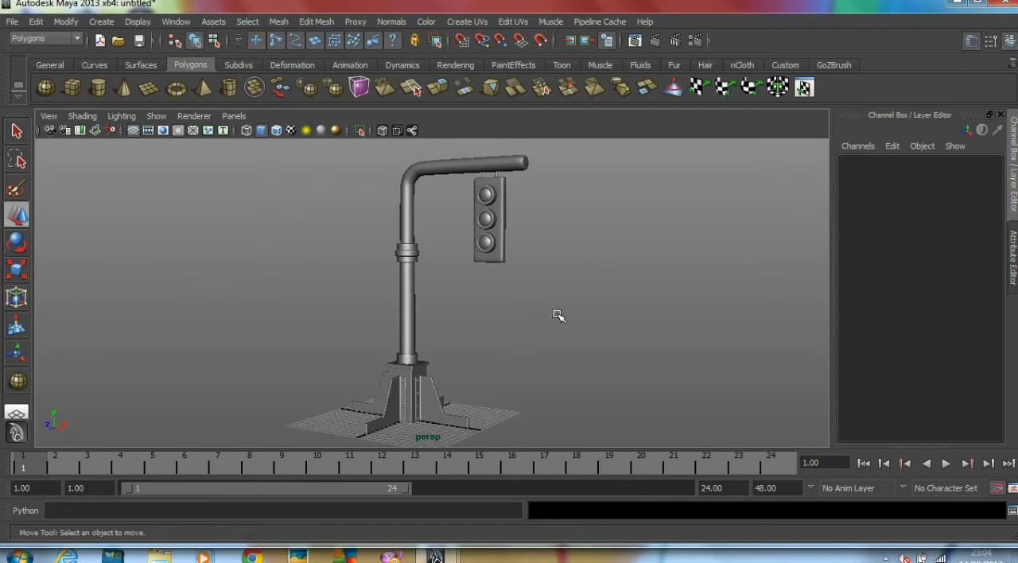
Assign a new Phong material to the top lamp and open the material's attributes
{"action": "left_click", "coordinate": [487, 196]}
{"action": "right_click_drag", "start_coordinate": [488, 197], "coordinate": [476, 419]}
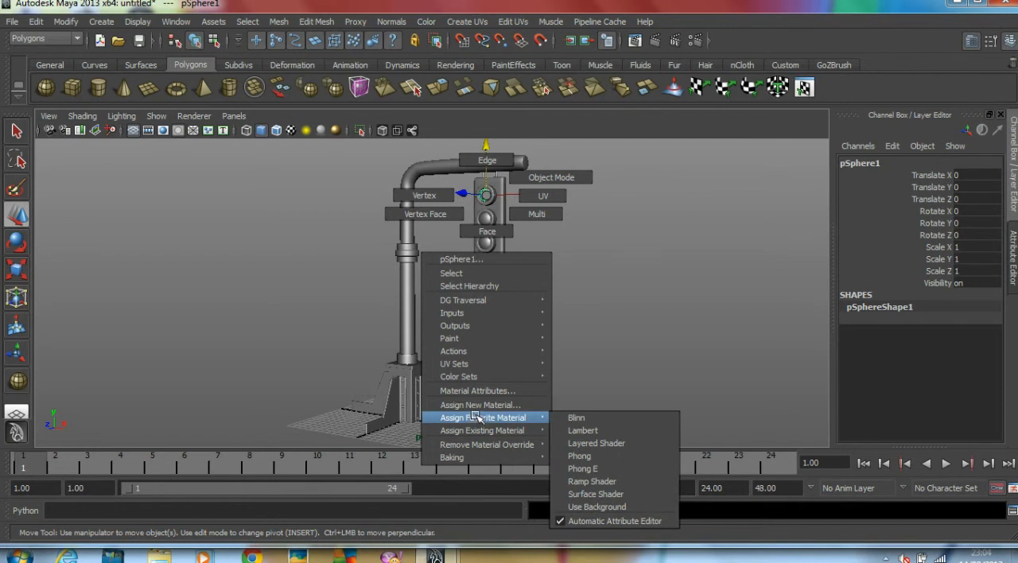
{"action": "right_click_drag", "start_coordinate": [476, 415], "coordinate": [609, 457]}
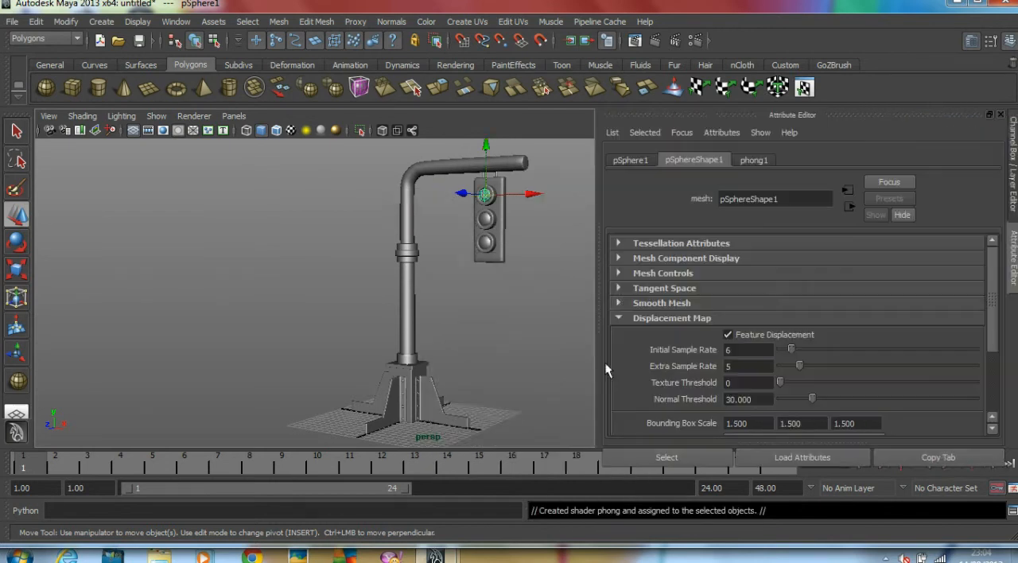
{"action": "left_click", "coordinate": [752, 161]}
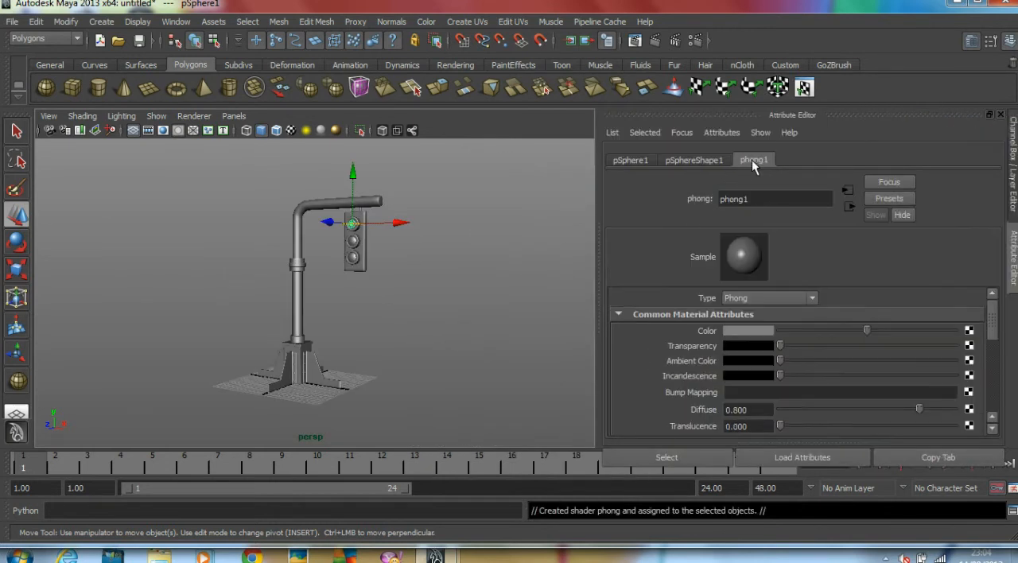
Colour the top lamp's Phong material bright red and make it slightly transparent
{"action": "left_click", "coordinate": [741, 328]}
{"action": "left_click_drag", "start_coordinate": [849, 323], "coordinate": [876, 340]}
{"action": "left_click_drag", "start_coordinate": [784, 345], "coordinate": [802, 346]}
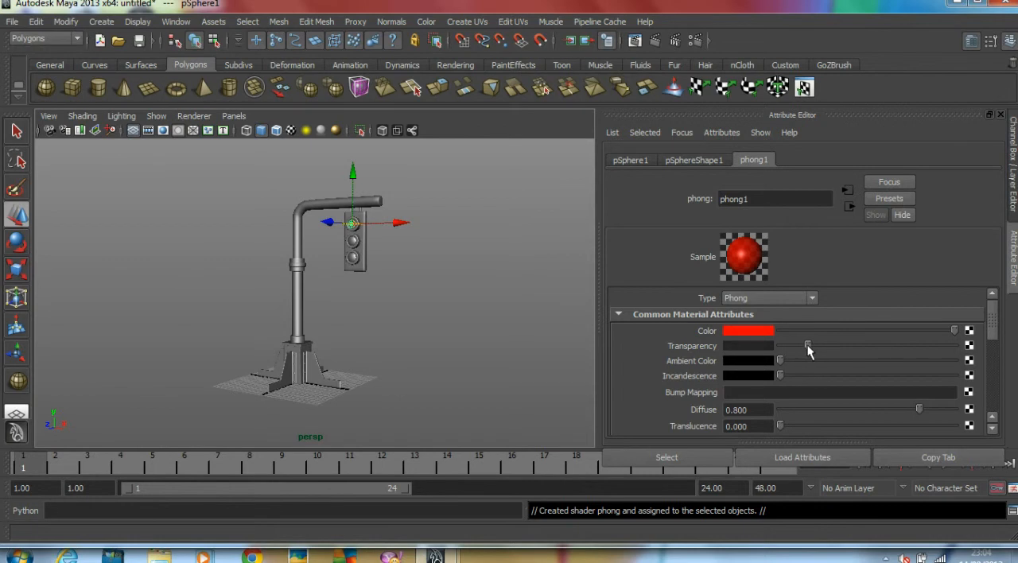
{"action": "left_click", "coordinate": [445, 286]}
Assign a new Phong material to the middle lamp of the housing
{"action": "scroll", "coordinate": [445, 285], "scroll_direction": "up", "scroll_amount": 6}
{"action": "scroll", "coordinate": [445, 282], "scroll_direction": "up", "scroll_amount": 3}
{"action": "middle_click_drag", "start_coordinate": [446, 282], "coordinate": [400, 357], "text": "alt"}
{"action": "scroll", "coordinate": [355, 385], "scroll_direction": "down", "scroll_amount": 4}
{"action": "left_click_drag", "start_coordinate": [400, 357], "coordinate": [399, 356], "text": "alt"}
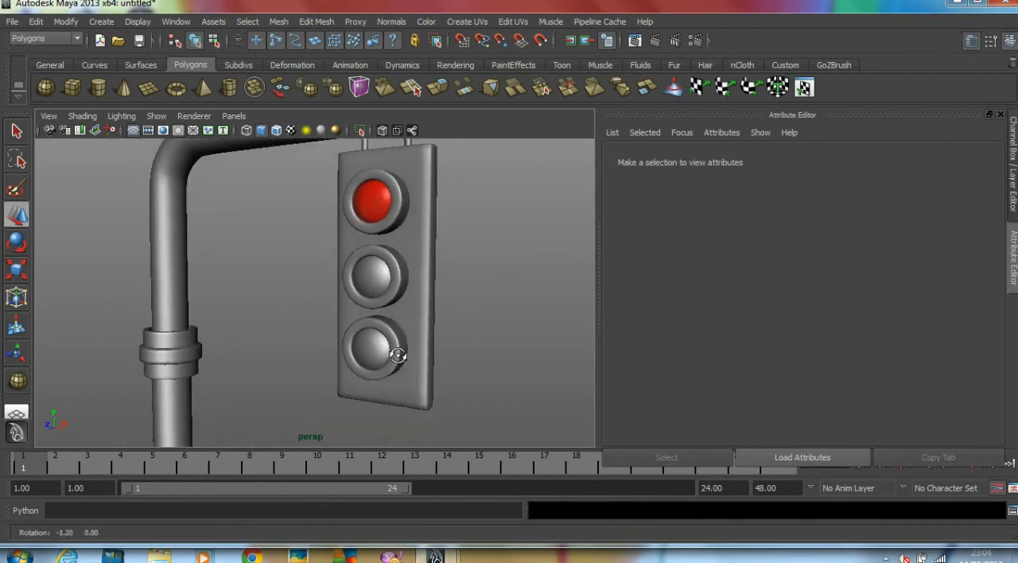
{"action": "left_click", "coordinate": [374, 283]}
{"action": "right_click_drag", "start_coordinate": [374, 283], "coordinate": [474, 495]}
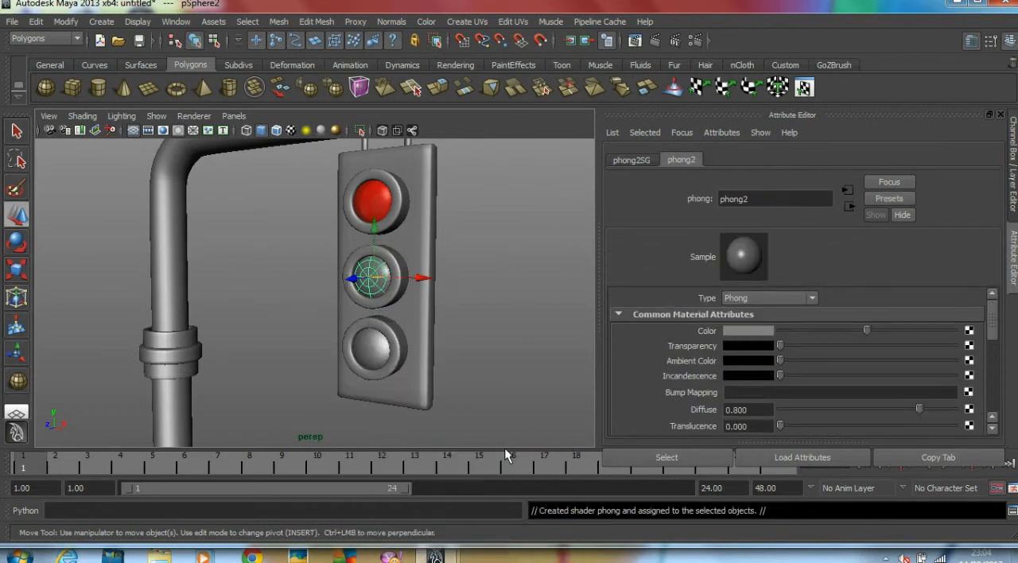
Colour the middle lamp's Phong material orange, add slight transparency, and refine the orange shade
{"action": "left_click", "coordinate": [744, 334]}
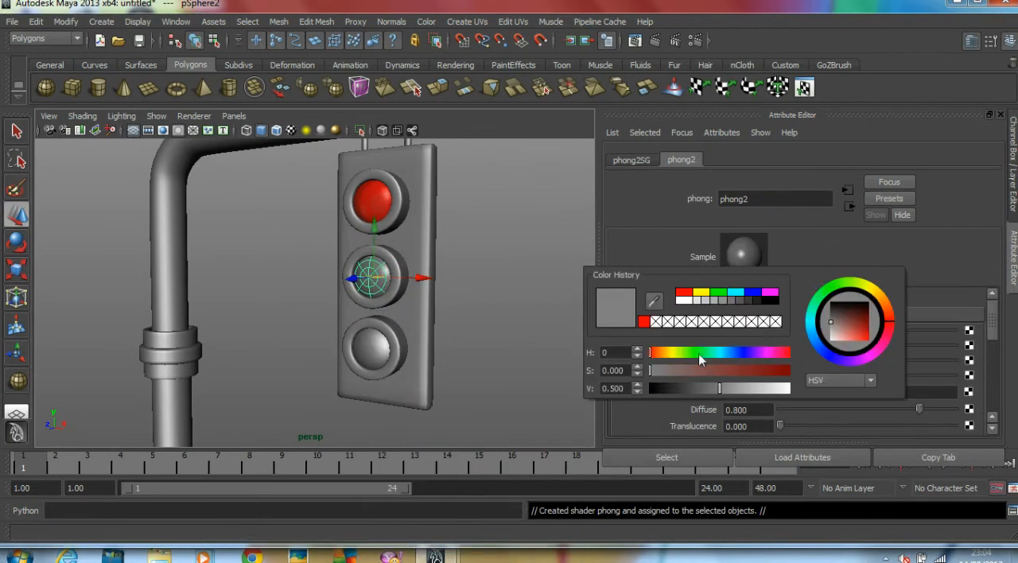
{"action": "left_click", "coordinate": [655, 354]}
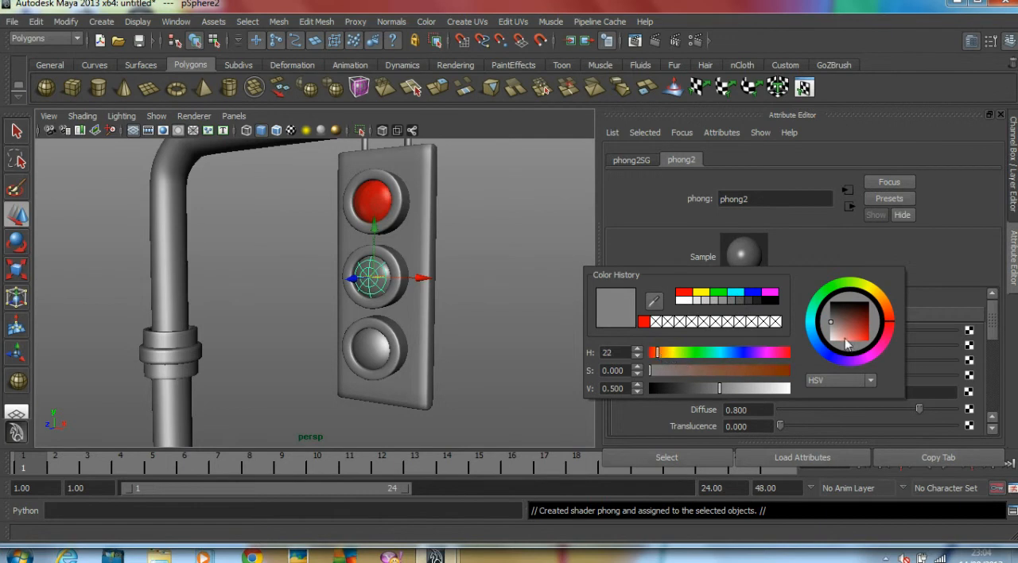
{"action": "left_click", "coordinate": [893, 322]}
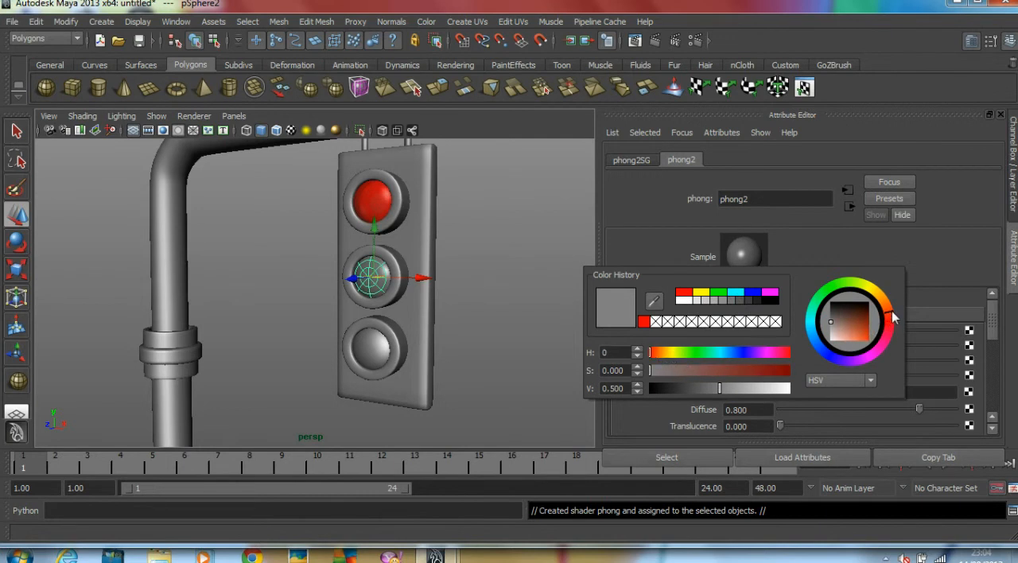
{"action": "left_click", "coordinate": [733, 371]}
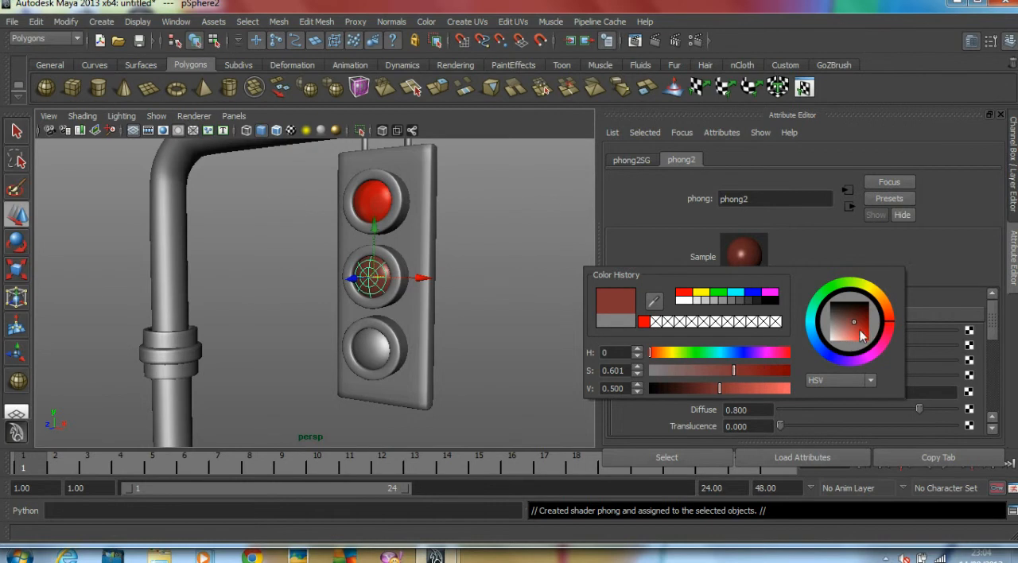
{"action": "left_click", "coordinate": [891, 318]}
{"action": "mouse_move", "coordinate": [871, 331]}
{"action": "left_mouse_down"}
{"action": "mouse_move", "coordinate": [857, 326]}
{"action": "mouse_move", "coordinate": [866, 335]}
{"action": "left_mouse_up"}
{"action": "left_click_drag", "start_coordinate": [783, 345], "coordinate": [800, 346]}
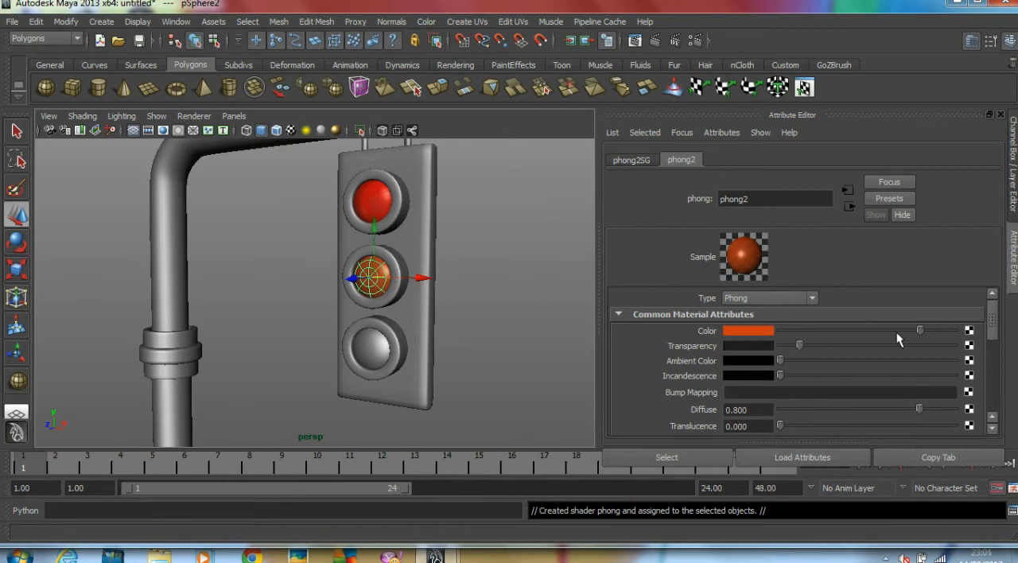
{"action": "left_click", "coordinate": [764, 333]}
{"action": "left_click", "coordinate": [752, 332]}
{"action": "left_click_drag", "start_coordinate": [775, 373], "coordinate": [772, 374]}
{"action": "left_click", "coordinate": [460, 231]}
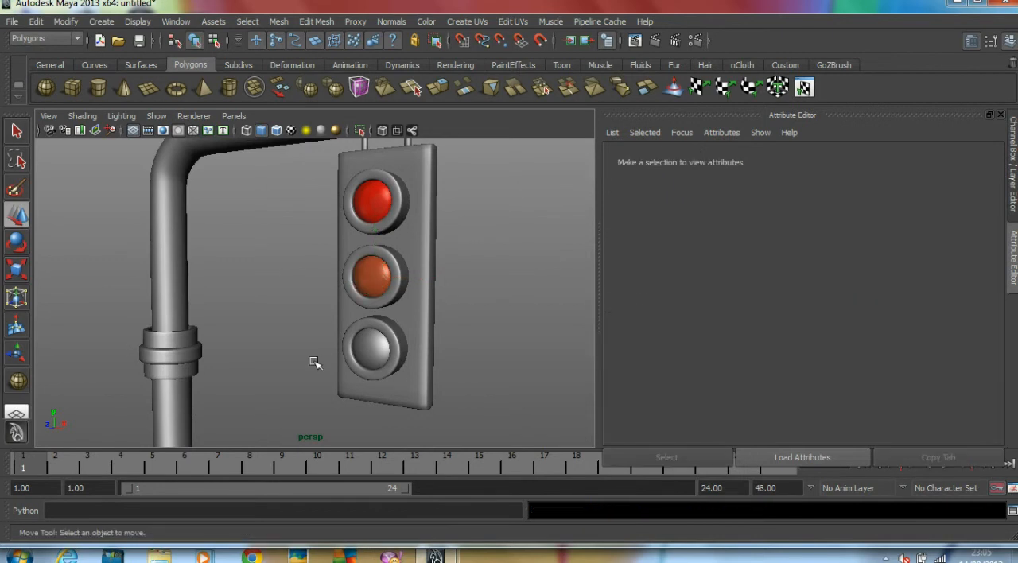
Give the bottom lamp a new Phong material coloured bright green with slight transparency
{"action": "left_click", "coordinate": [370, 363]}
{"action": "right_click_drag", "start_coordinate": [359, 358], "coordinate": [466, 513]}
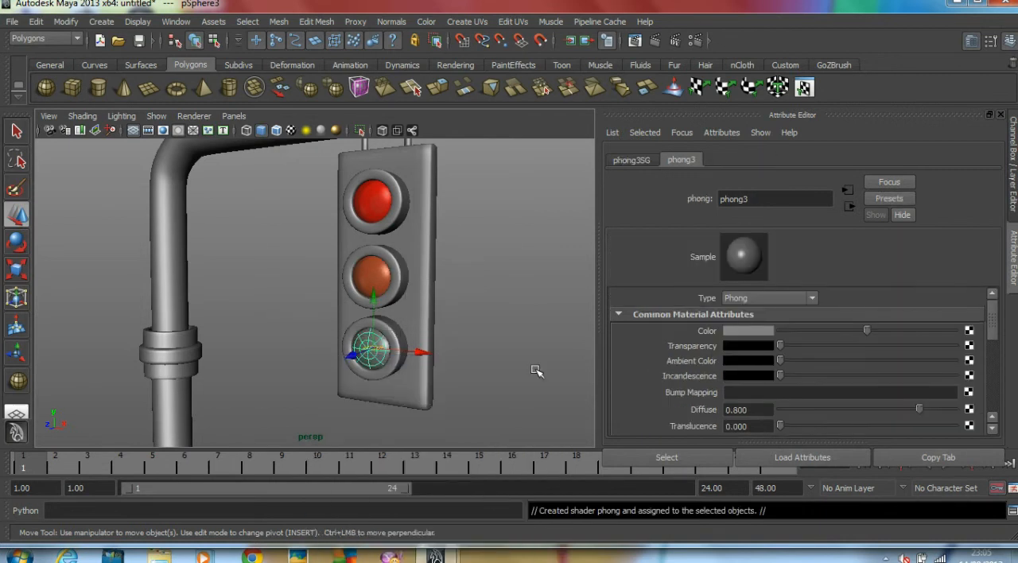
{"action": "left_click", "coordinate": [748, 333]}
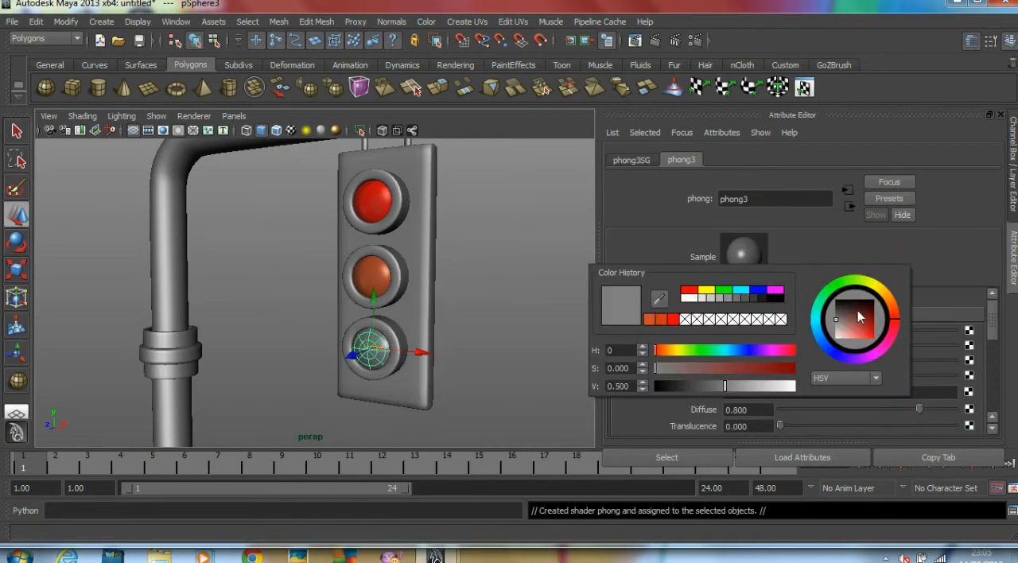
{"action": "left_click", "coordinate": [841, 296]}
{"action": "left_click_drag", "start_coordinate": [865, 323], "coordinate": [884, 350]}
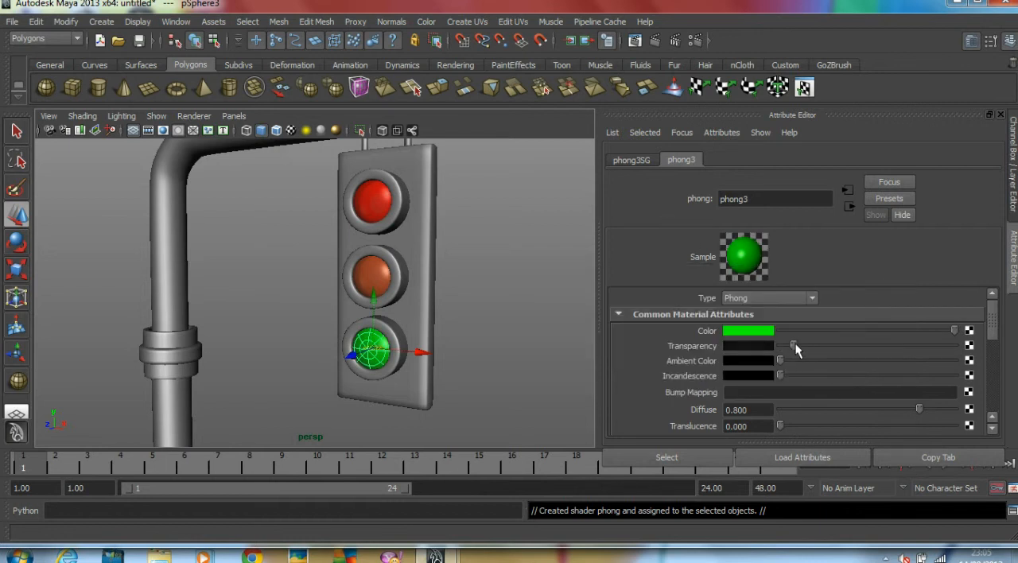
{"action": "left_click", "coordinate": [506, 317]}
Frame the whole traffic light in the perspective view and render the current frame with Maya Software
{"action": "scroll", "coordinate": [506, 317], "scroll_direction": "down", "scroll_amount": 6}
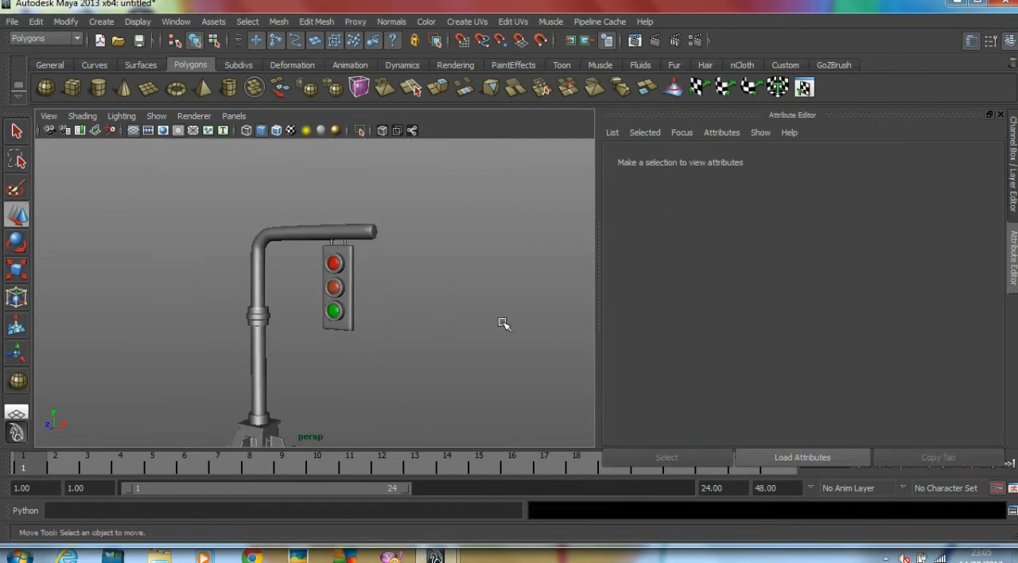
{"action": "middle_click_drag", "start_coordinate": [486, 323], "coordinate": [495, 314], "text": "alt"}
{"action": "scroll", "coordinate": [405, 313], "scroll_direction": "down", "scroll_amount": 2}
{"action": "middle_click_drag", "start_coordinate": [401, 311], "coordinate": [414, 298], "text": "alt"}
{"action": "right_click_drag", "start_coordinate": [337, 299], "coordinate": [396, 311], "text": "alt"}
{"action": "middle_click_drag", "start_coordinate": [395, 312], "coordinate": [409, 291], "text": "alt"}
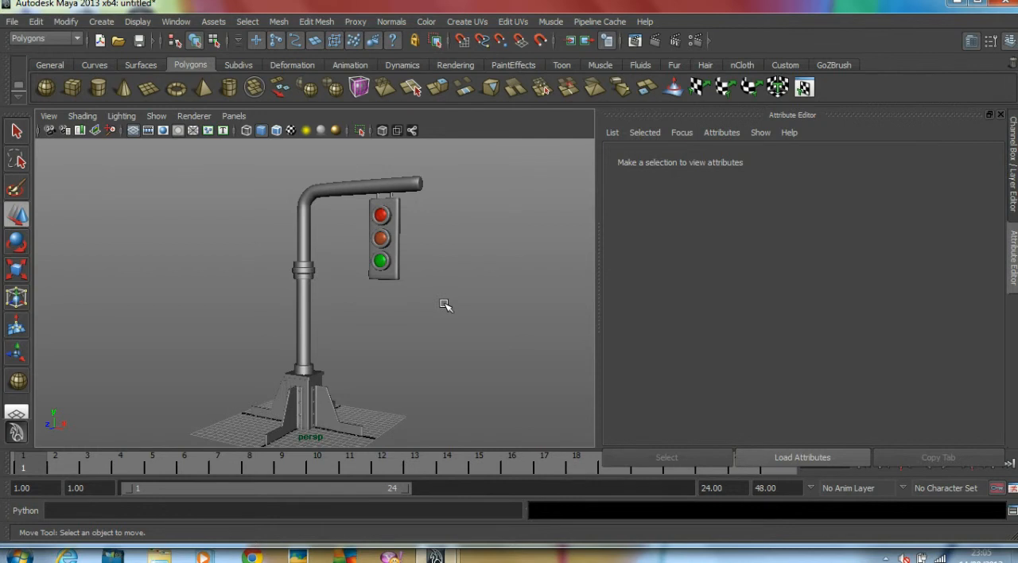
{"action": "left_click", "coordinate": [634, 41]}
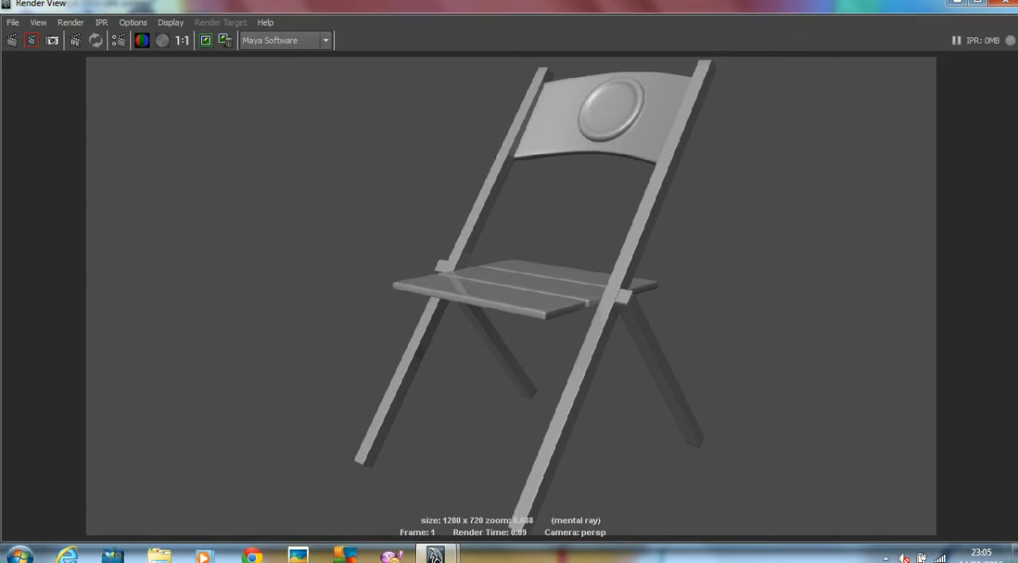
{"action": "left_click", "coordinate": [1012, 5]}
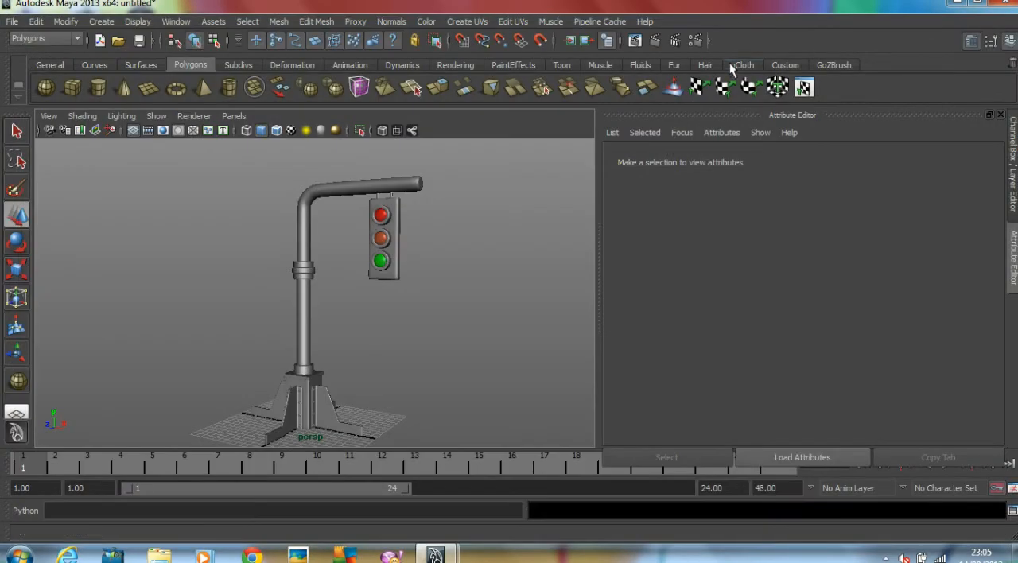
{"action": "left_click", "coordinate": [654, 40]}
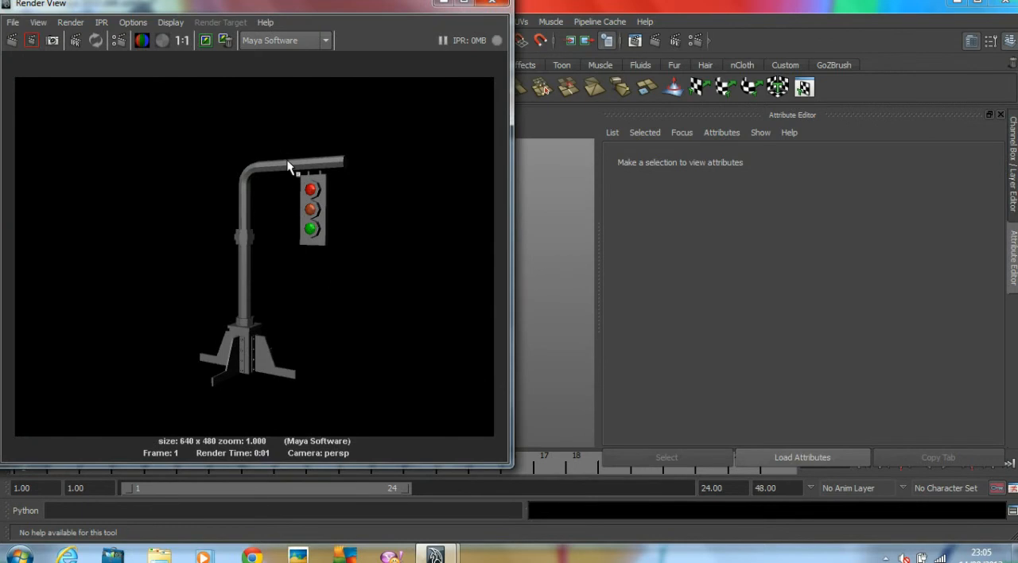
Switch the renderer to mental ray and render the traffic light again
{"action": "left_click", "coordinate": [291, 42]}
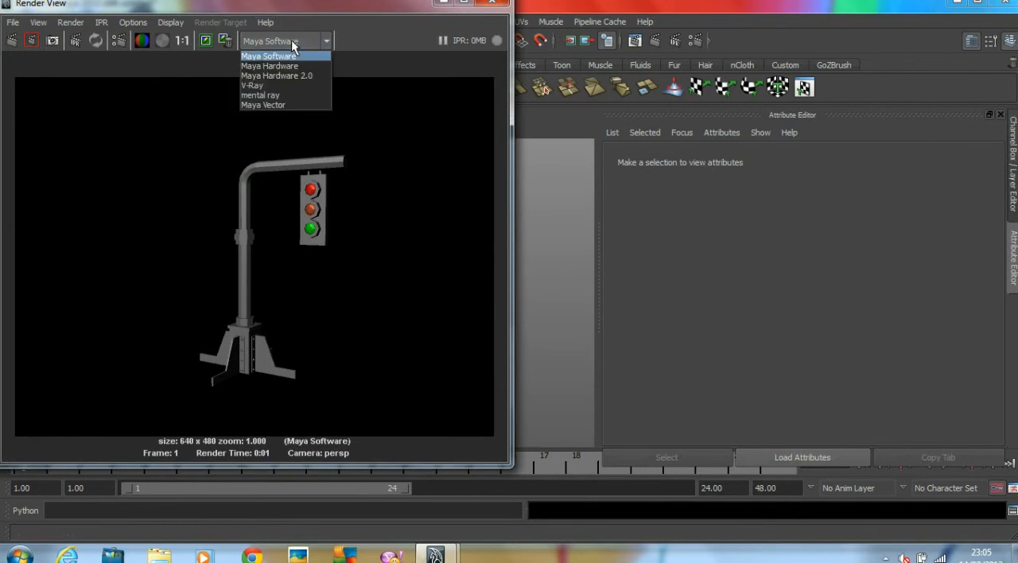
{"action": "left_click", "coordinate": [269, 95]}
{"action": "left_click", "coordinate": [12, 42]}
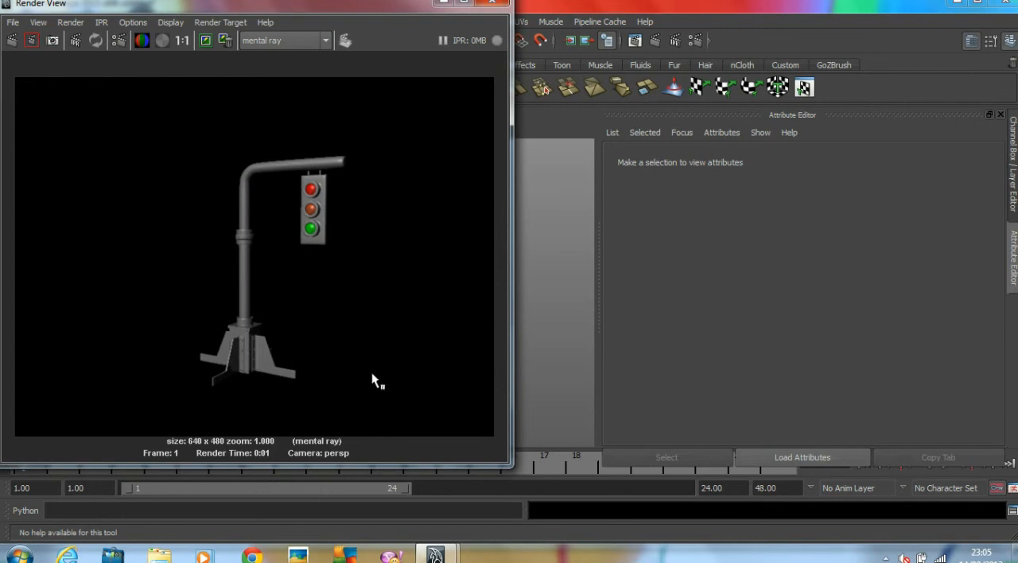
Lighten the perspective camera's environment background colour to dark grey and re-render the traffic light
{"action": "left_click_drag", "start_coordinate": [303, 4], "coordinate": [648, 39]}
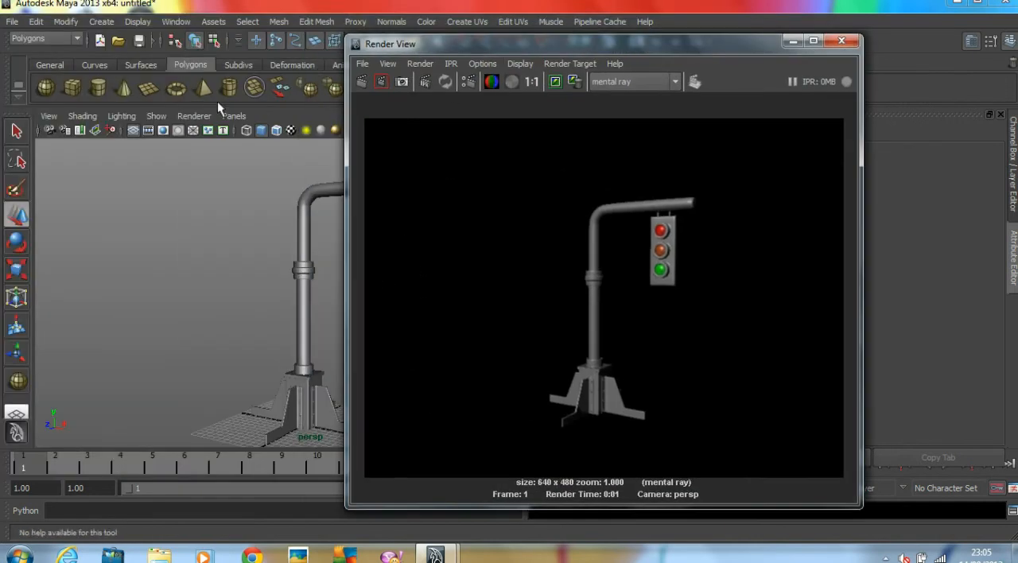
{"action": "left_click", "coordinate": [49, 115]}
{"action": "left_click", "coordinate": [101, 286]}
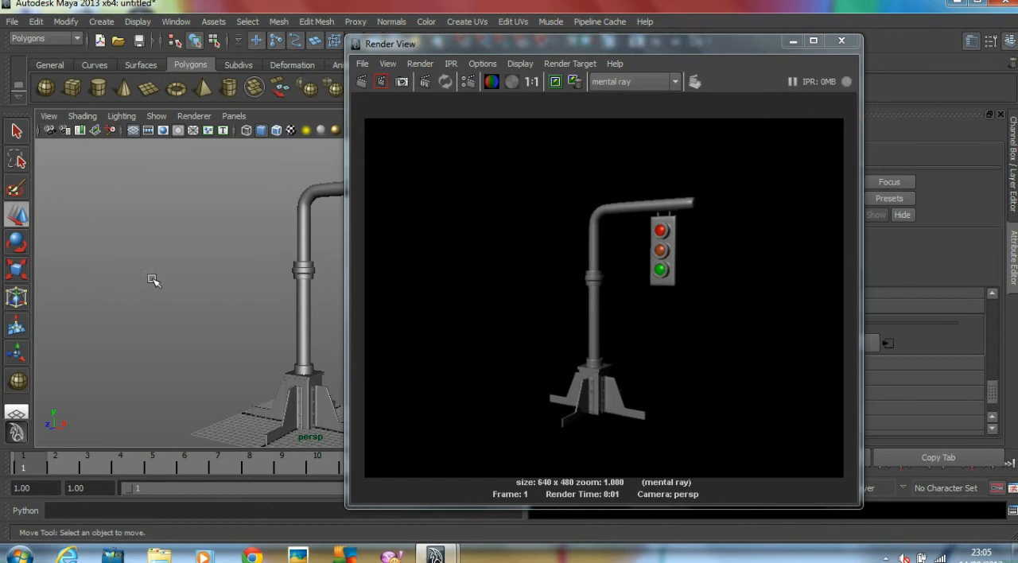
{"action": "left_click_drag", "start_coordinate": [776, 44], "coordinate": [567, 38]}
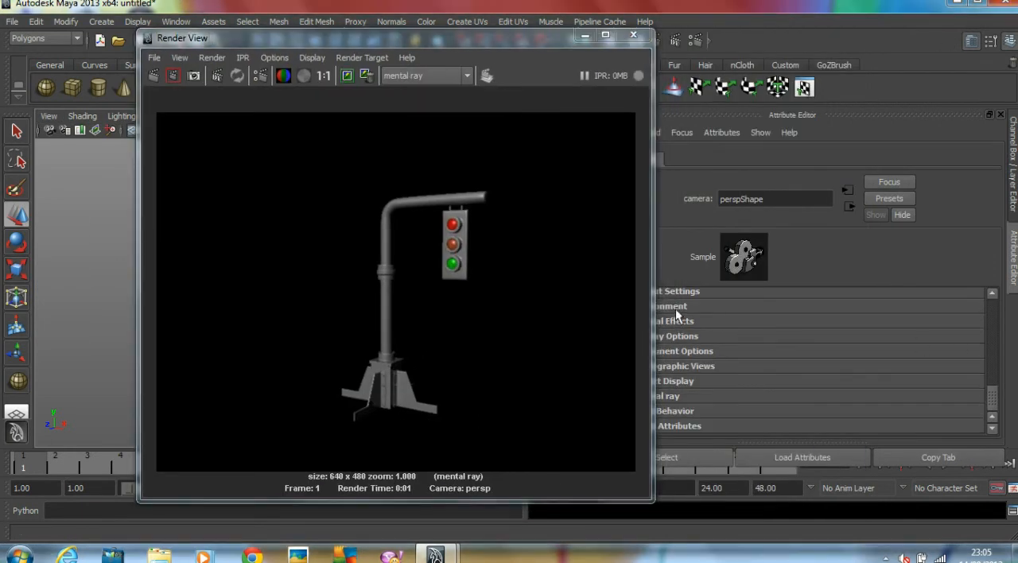
{"action": "left_click", "coordinate": [672, 306]}
{"action": "left_click_drag", "start_coordinate": [793, 323], "coordinate": [825, 323]}
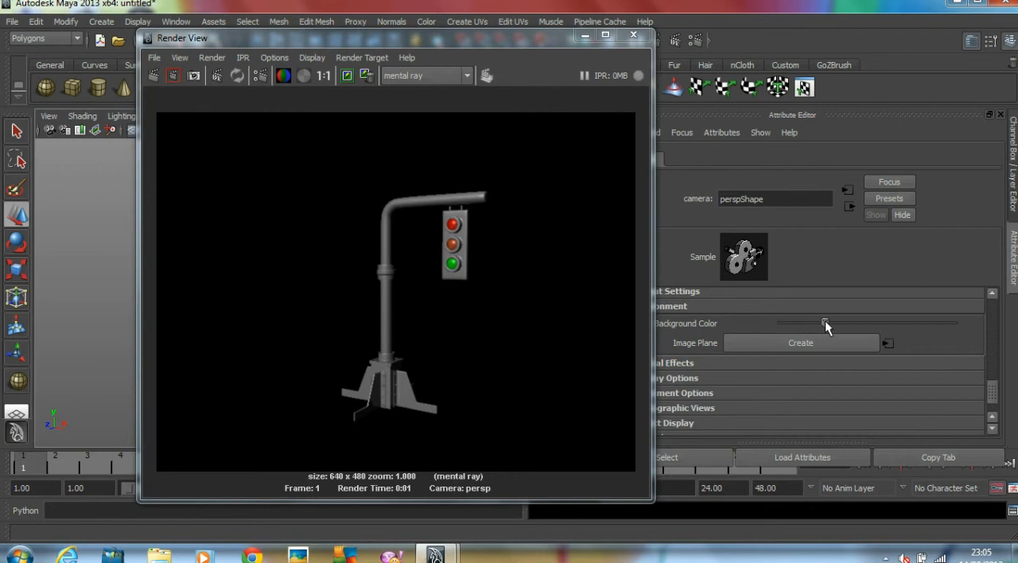
{"action": "left_click", "coordinate": [160, 82]}
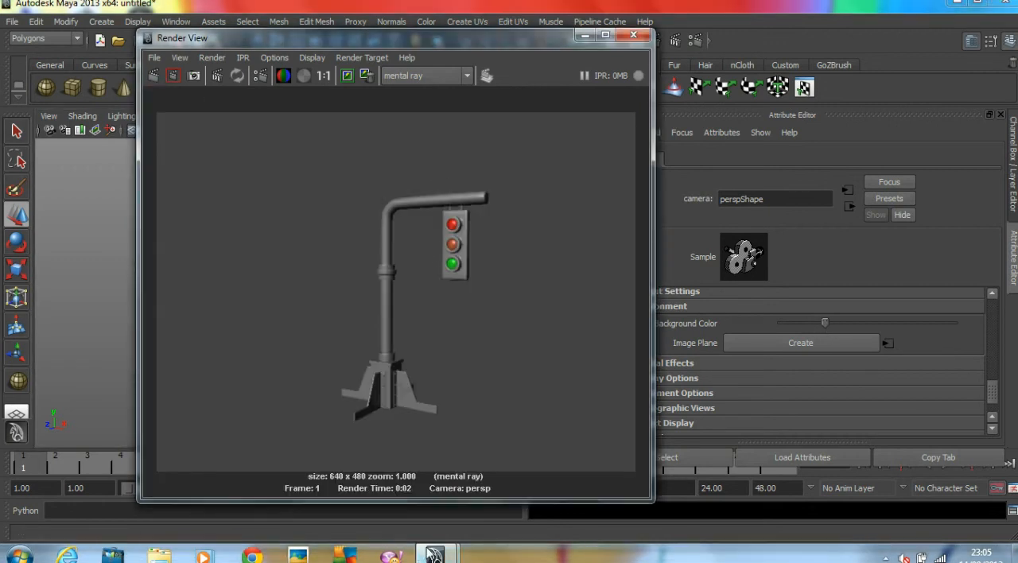
Close the rendered image and raise the mental ray anti-aliasing Max Sample Level to 2 in the render settings
{"action": "left_click", "coordinate": [634, 36]}
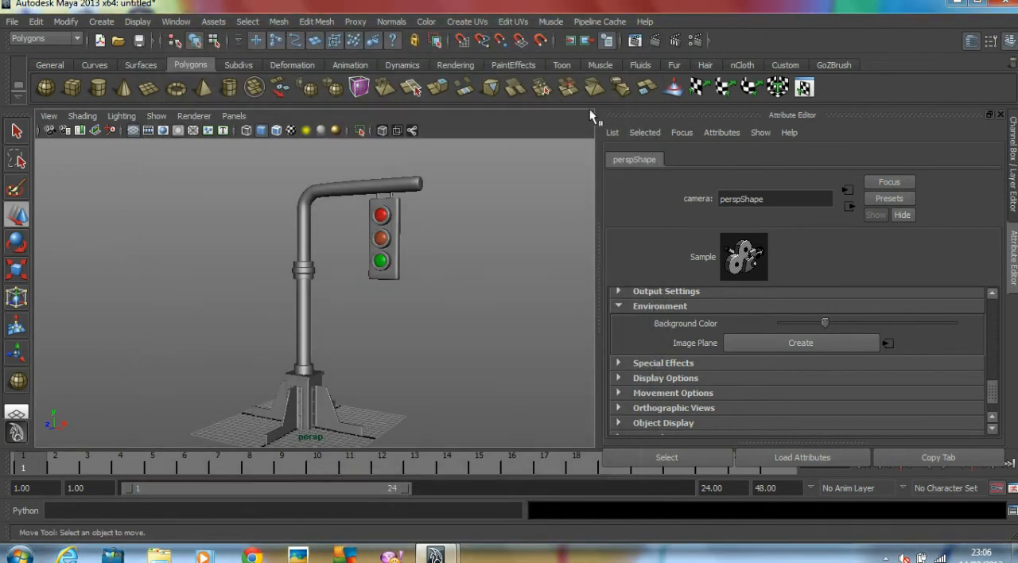
{"action": "left_click", "coordinate": [694, 41]}
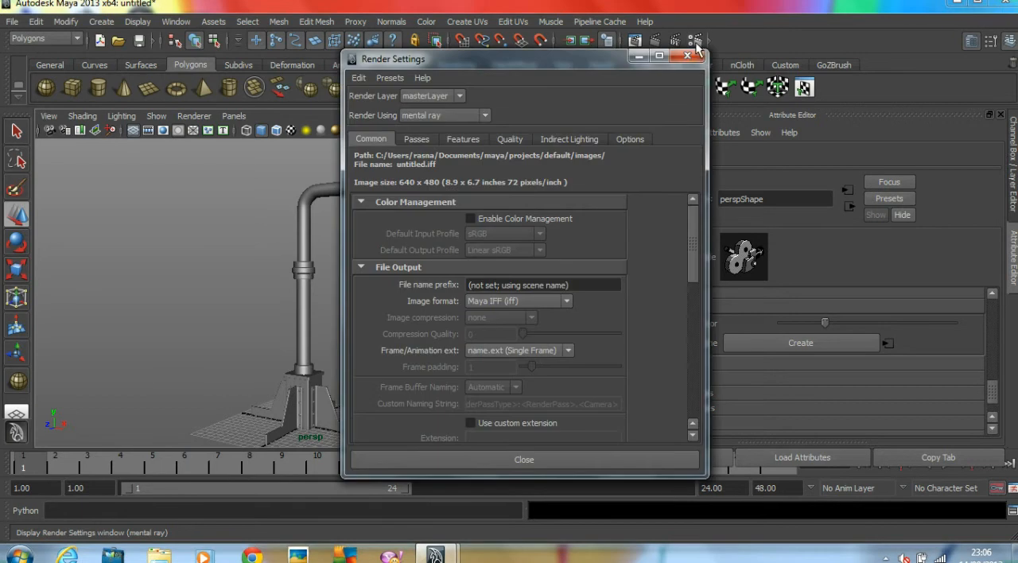
{"action": "left_click", "coordinate": [510, 139]}
{"action": "left_click_drag", "start_coordinate": [584, 250], "coordinate": [598, 251]}
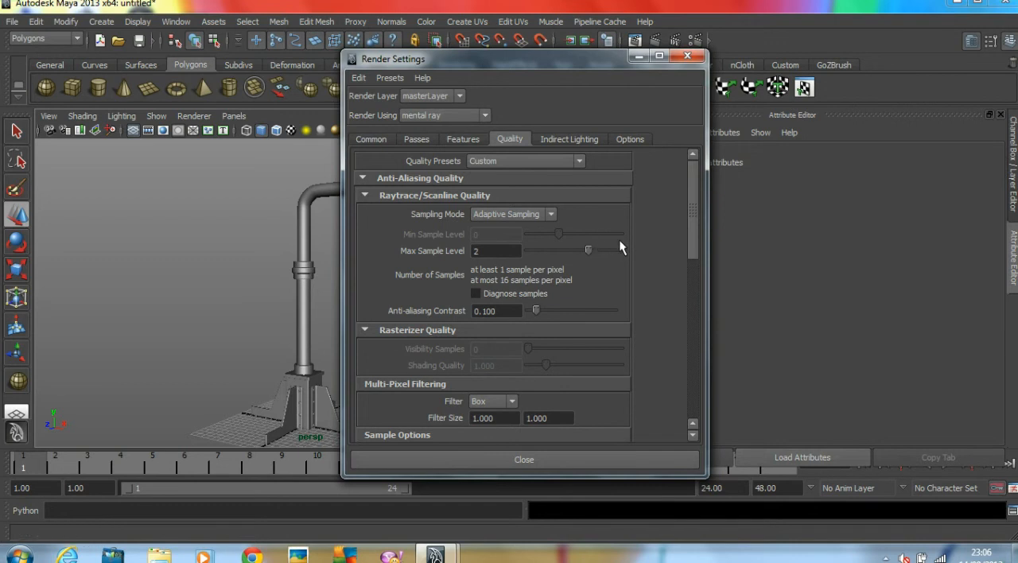
Set the render image size to the 1k Square preset and close the render settings
{"action": "left_click", "coordinate": [361, 139]}
{"action": "scroll", "coordinate": [551, 357], "scroll_direction": "down", "scroll_amount": 5}
{"action": "scroll", "coordinate": [553, 355], "scroll_direction": "down", "scroll_amount": 3}
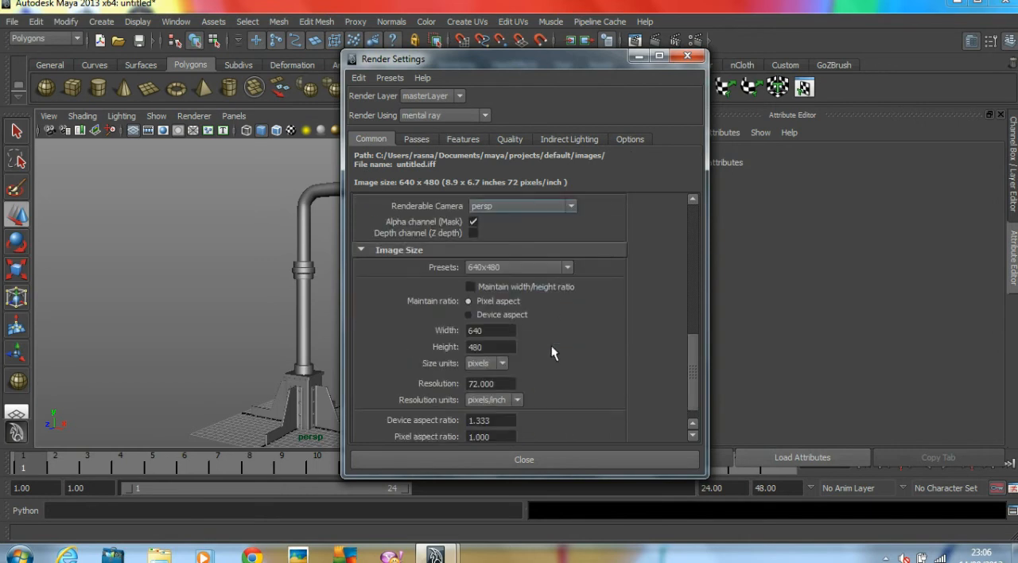
{"action": "left_click", "coordinate": [496, 268]}
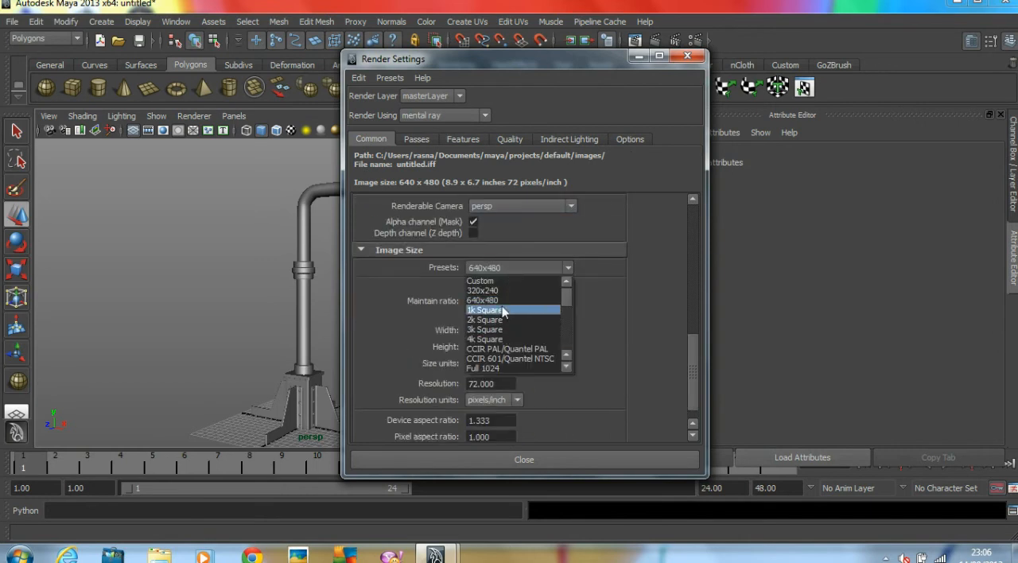
{"action": "left_click", "coordinate": [502, 311]}
{"action": "left_click", "coordinate": [474, 459]}
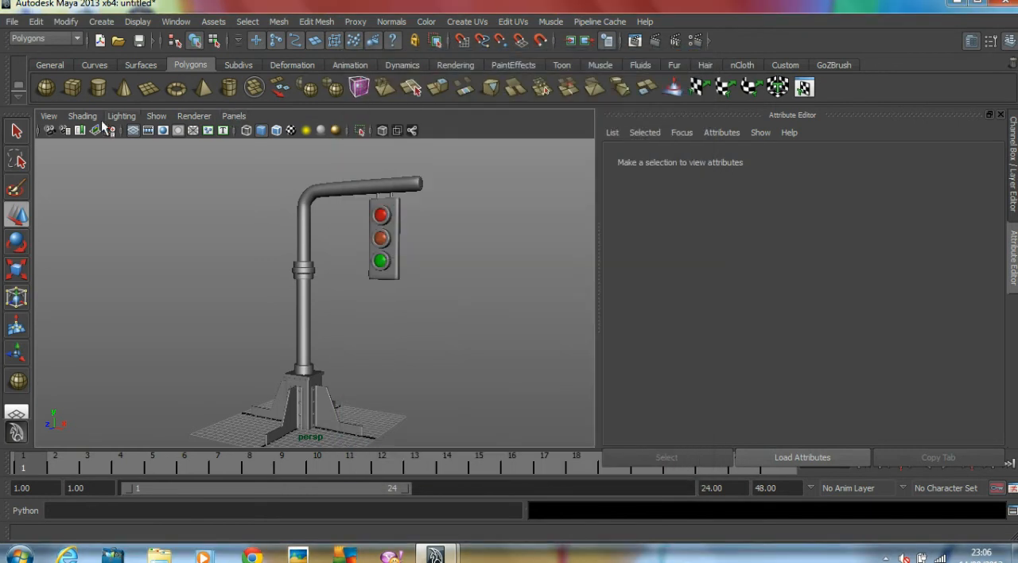
Turn on the Resolution Gate for the perspective camera
{"action": "left_click", "coordinate": [50, 116]}
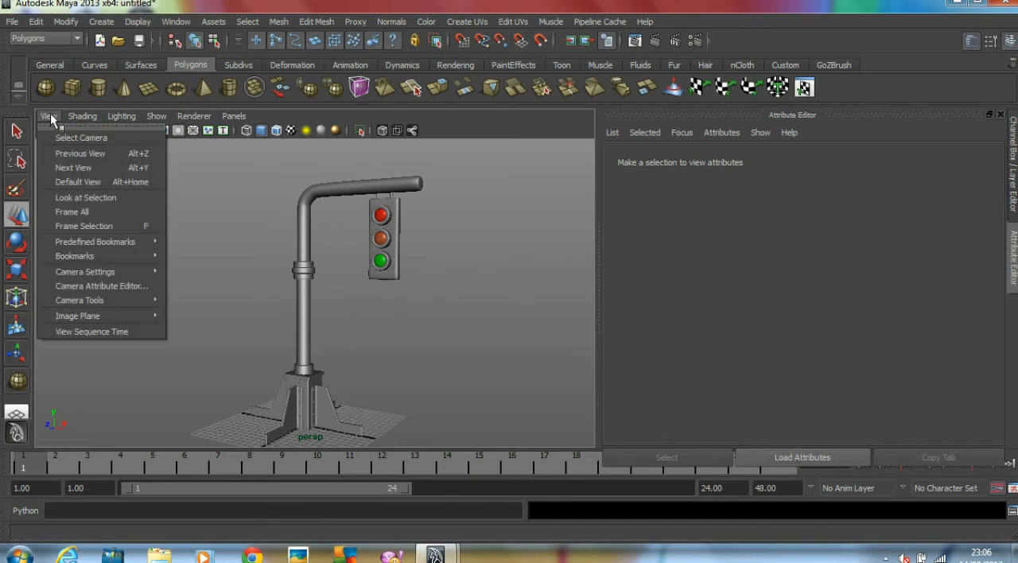
{"action": "mouse_move", "coordinate": [104, 271]}
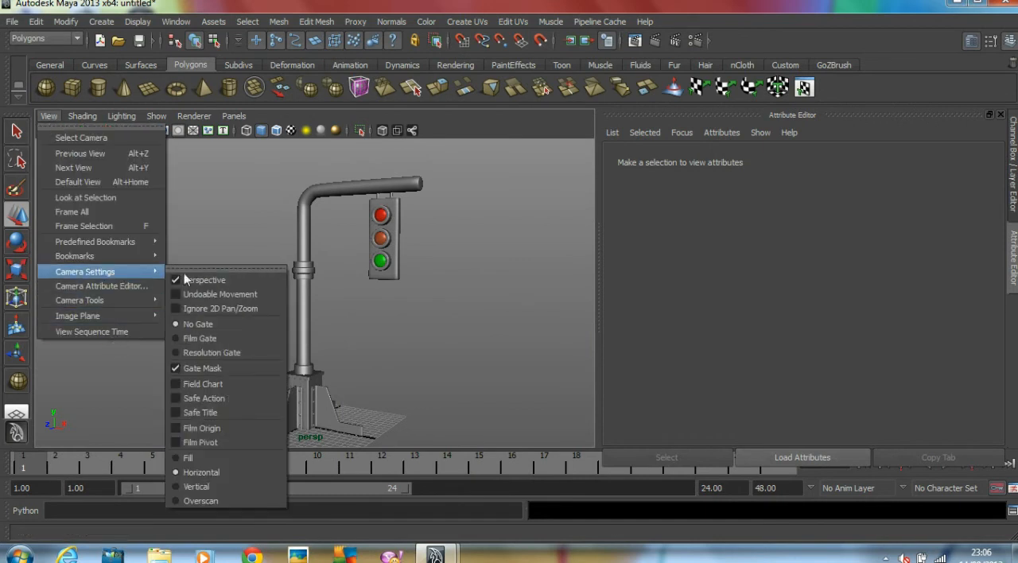
{"action": "left_click", "coordinate": [220, 352]}
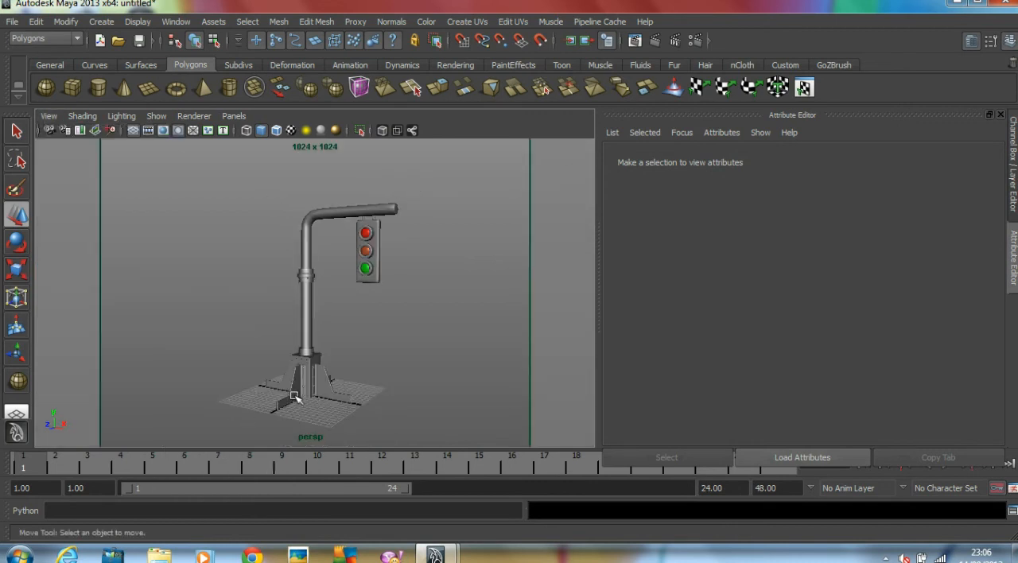
Frame the traffic light larger within the resolution gate, render the current frame, and maximize the render window
{"action": "right_click_drag", "start_coordinate": [296, 351], "coordinate": [352, 340], "text": "alt"}
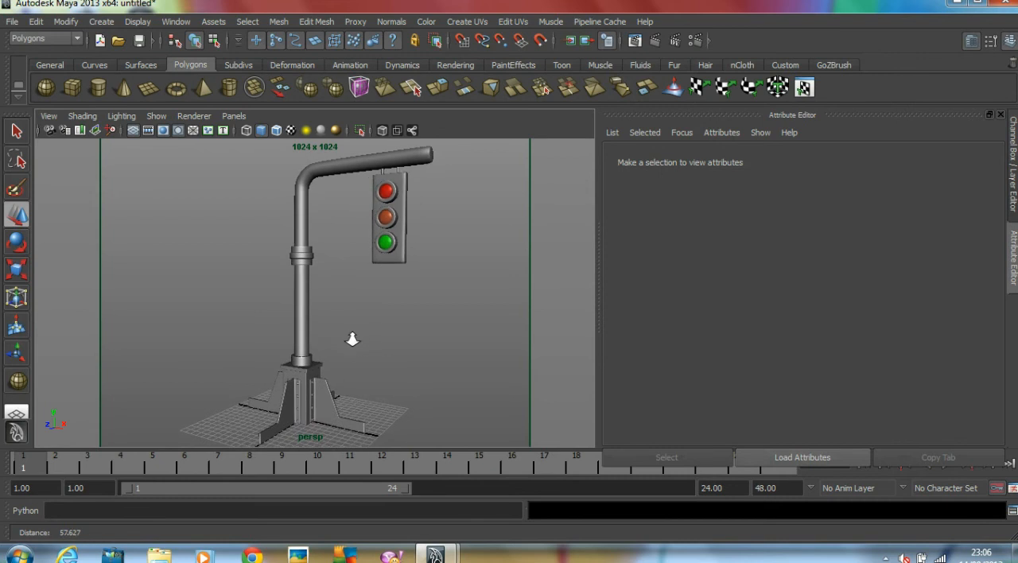
{"action": "left_click", "coordinate": [658, 37]}
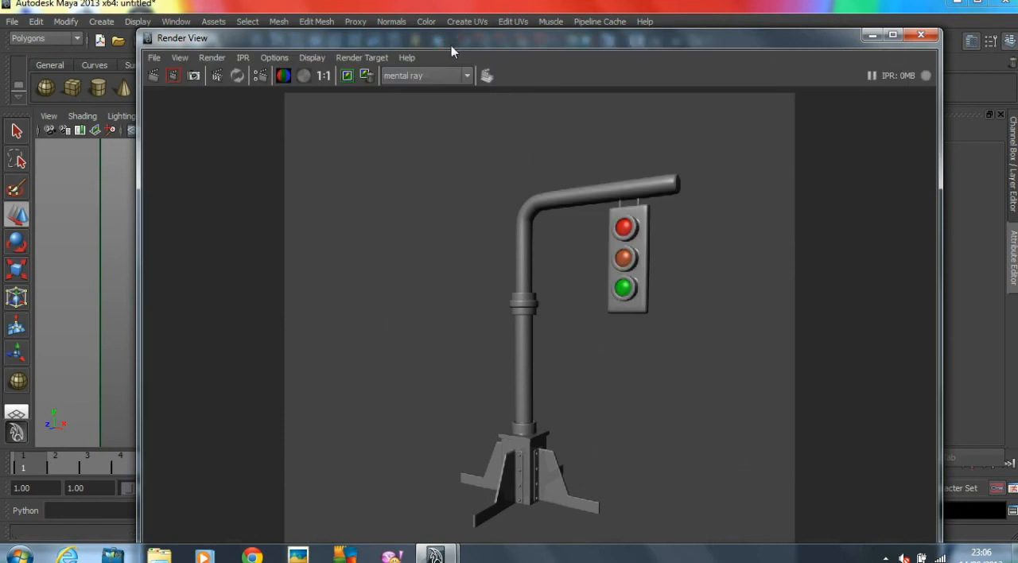
{"action": "double_click", "coordinate": [560, 37]}
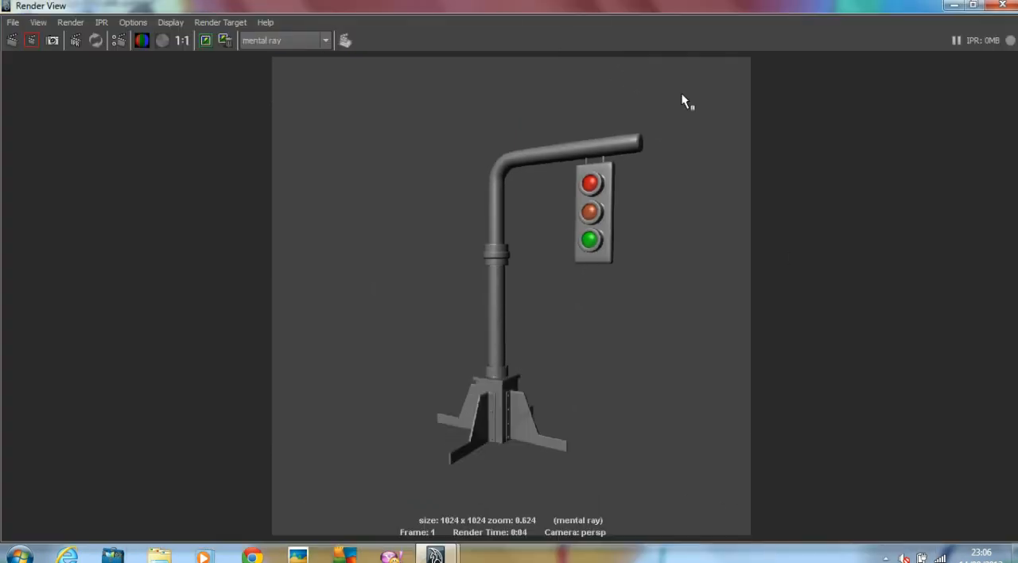